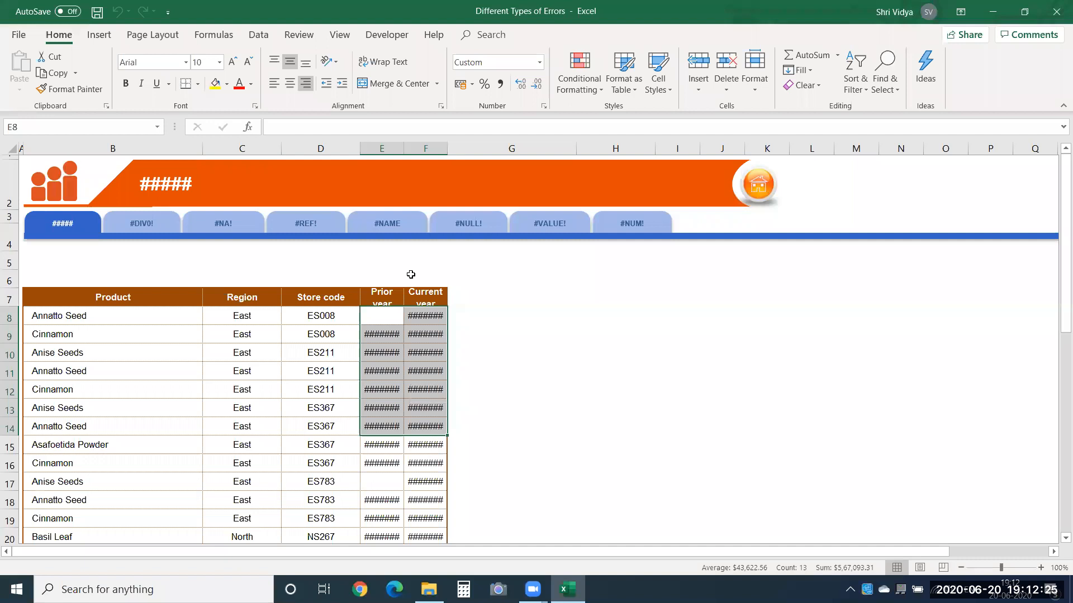
Auto-fit the widths of the Prior year and Current year columns to their contents.
double_click(404, 148)
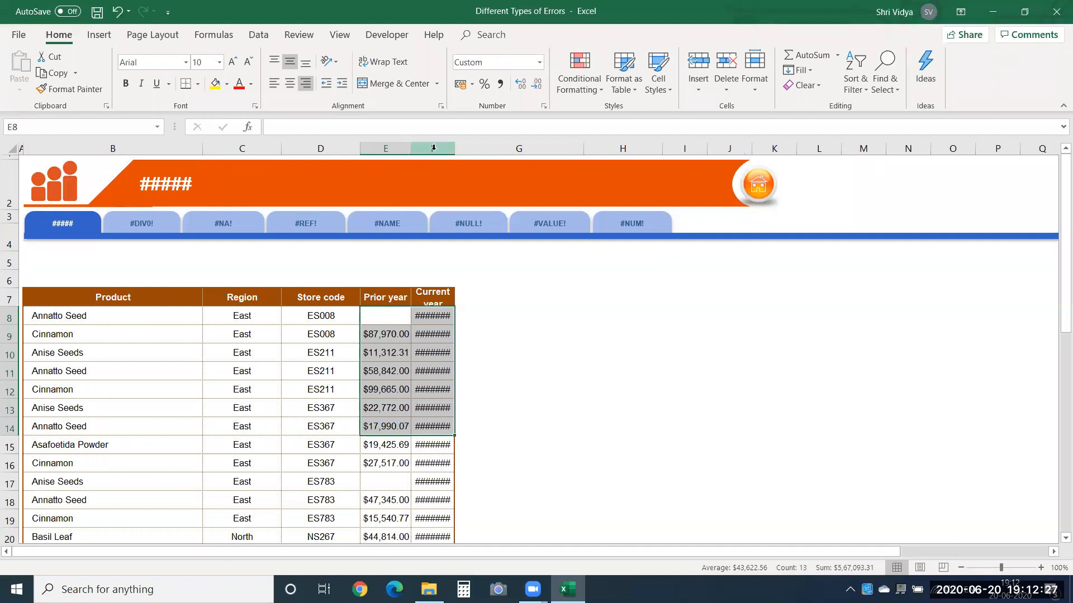
double_click(454, 148)
click(421, 457)
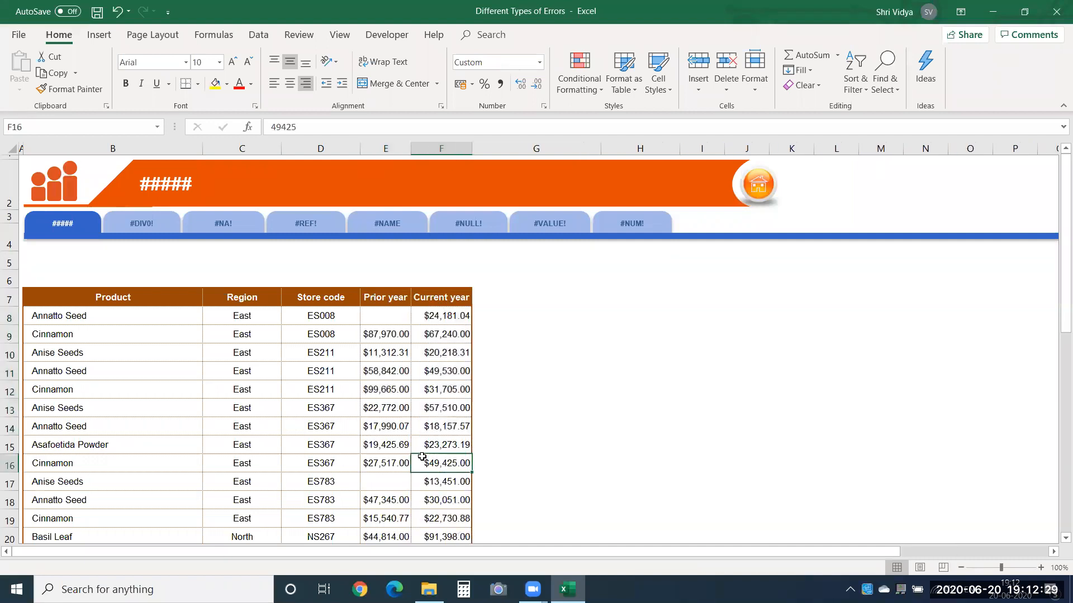
On the #DIV0! sheet, enter the formula =E8/D8 in the first Growth (%) cell, F8.
click(133, 225)
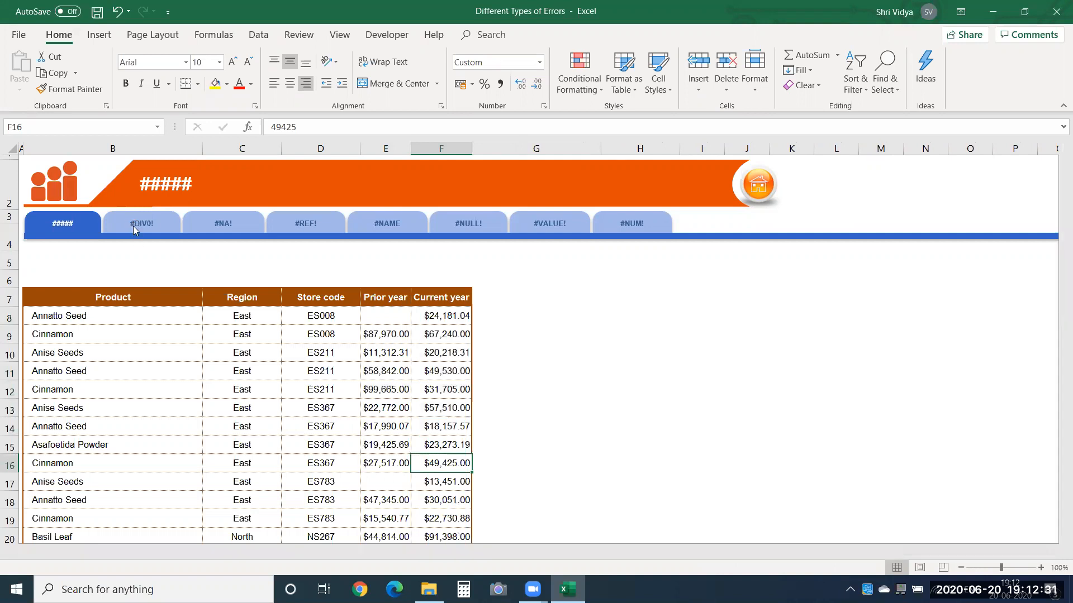
click(1041, 567)
click(1041, 568)
click(1040, 568)
click(1040, 568)
click(545, 370)
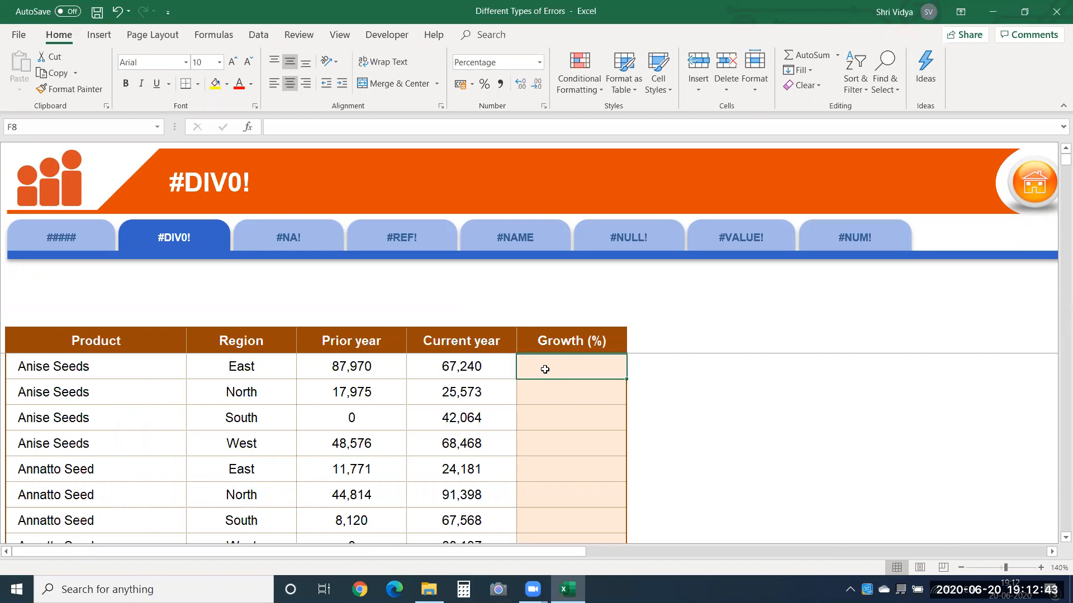
text(=)
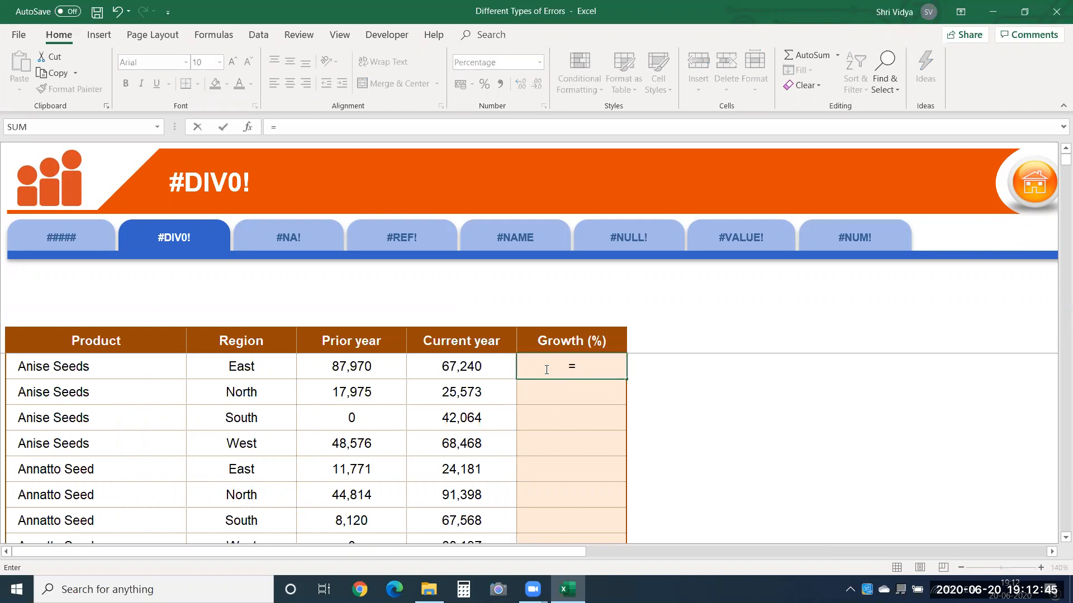
key(Left)
text(/)
key(Left)
key(Left)
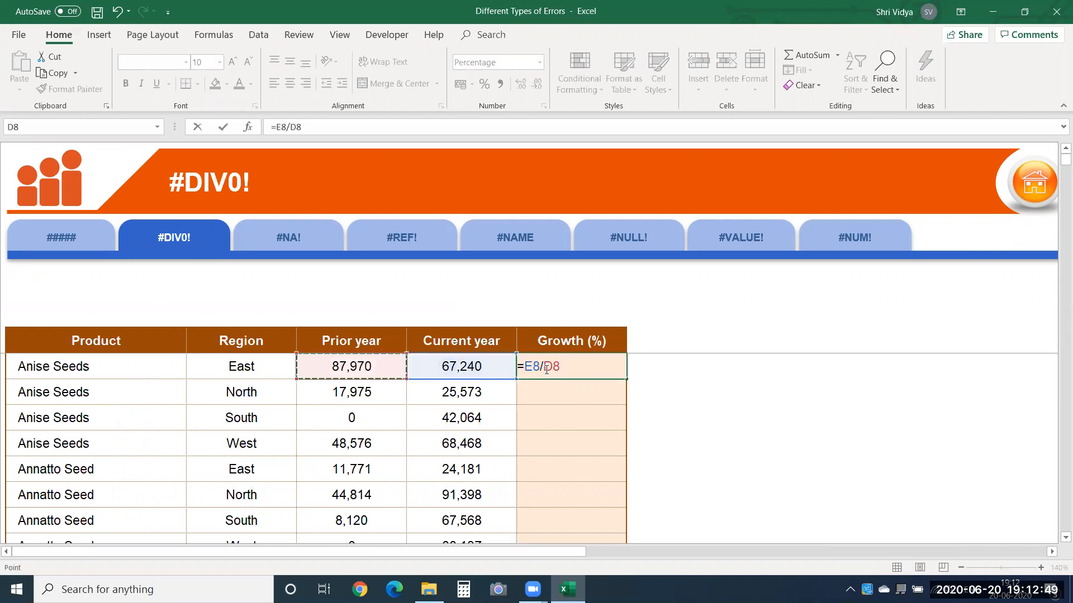
key(Return)
Fill the growth formula down through F13 and inspect the operands of the error in the Anise Seeds South row.
click(545, 369)
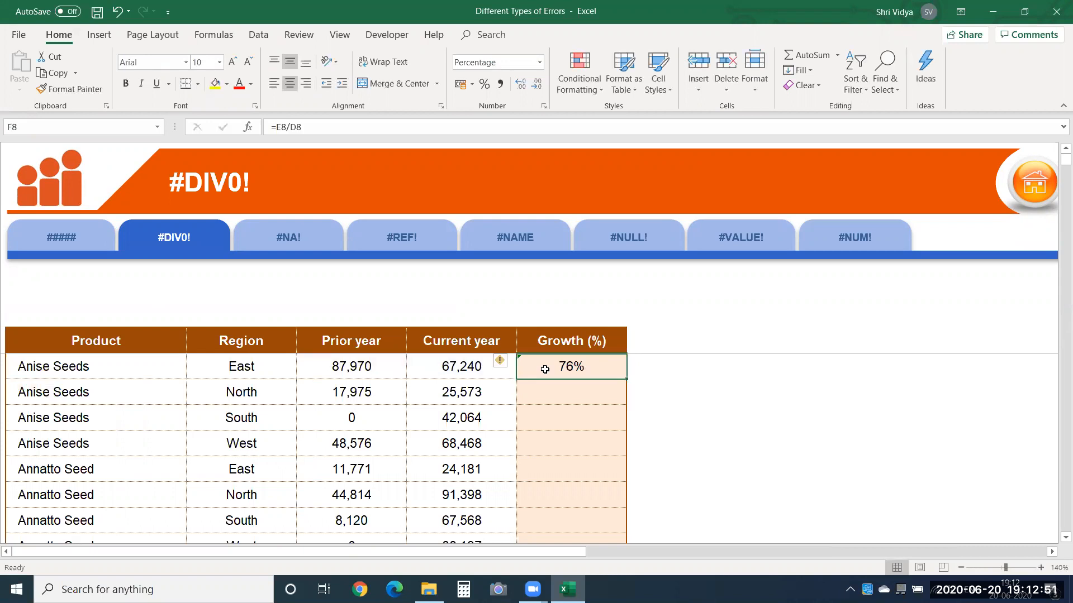
key(shift+Down)
key(shift+Down)
key(shift+Down)
key(shift+Down)
key(shift+Down)
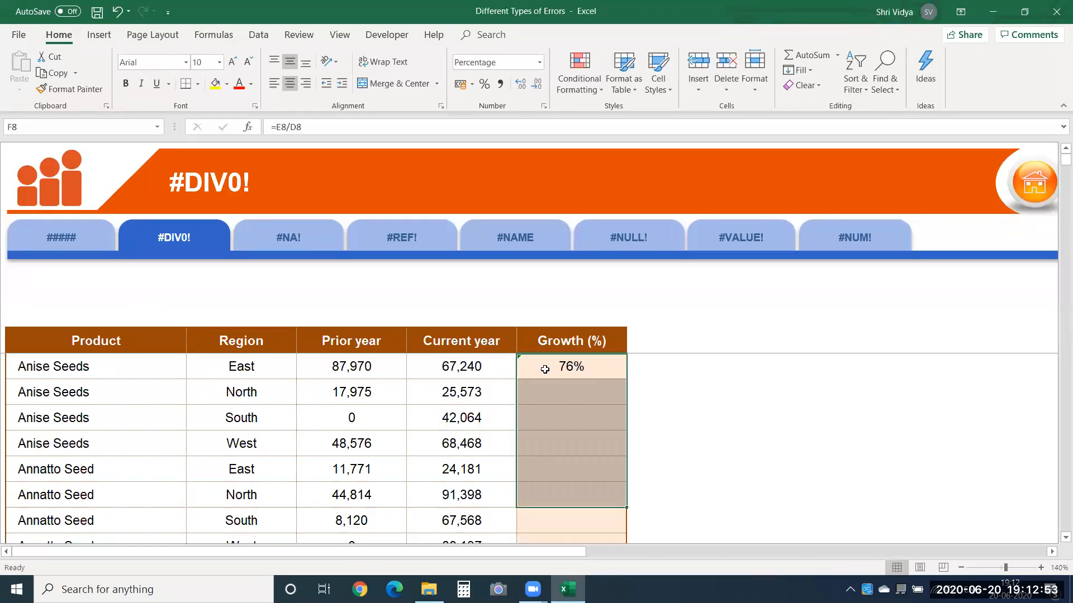
key(ctrl+d)
click(462, 413)
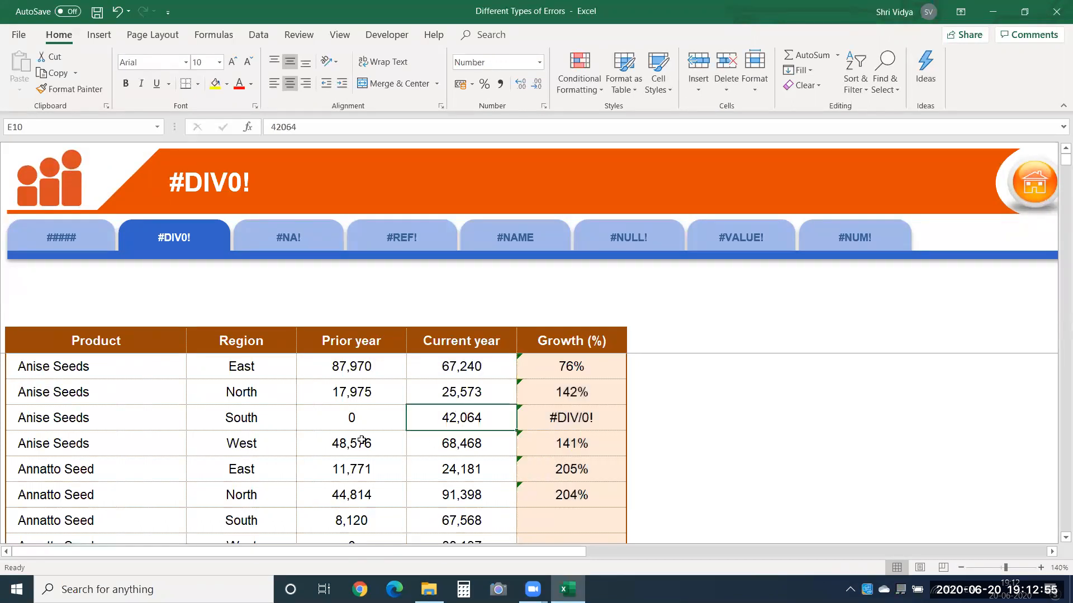
click(342, 419)
click(566, 412)
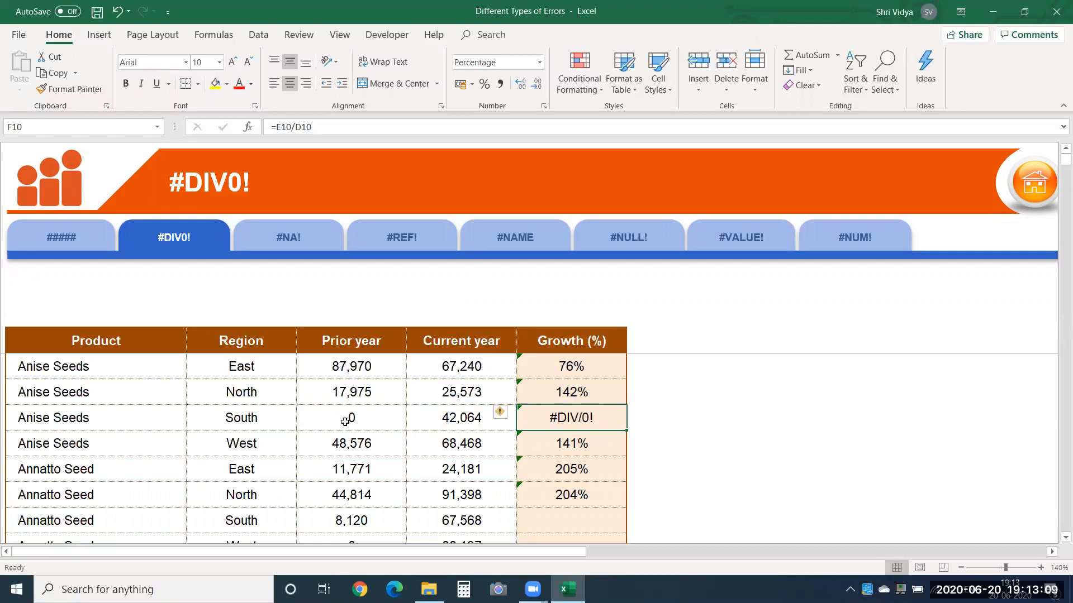
On the #NA! sheet, start a VLOOKUP in the Name result cell C9 with $B$9 as the lookup value.
click(279, 246)
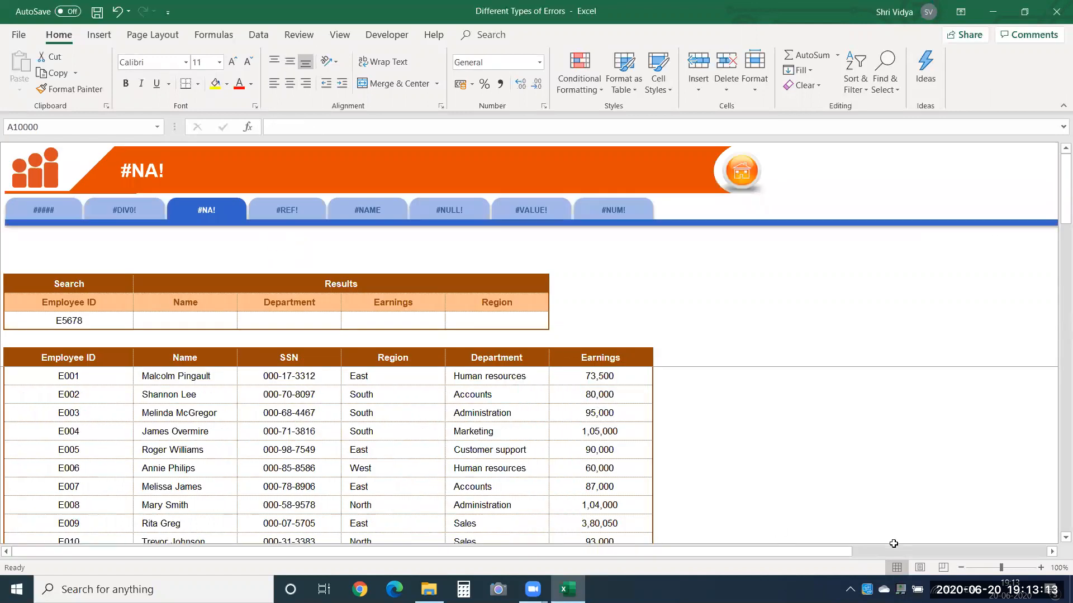
click(1039, 569)
click(1039, 568)
click(1040, 568)
click(264, 376)
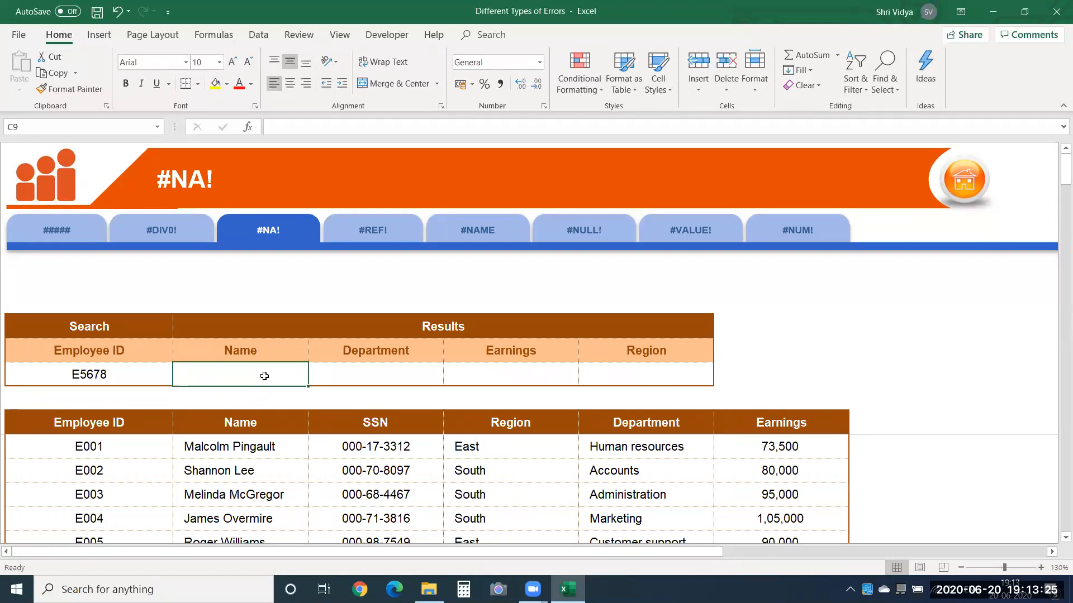
text(=vlo)
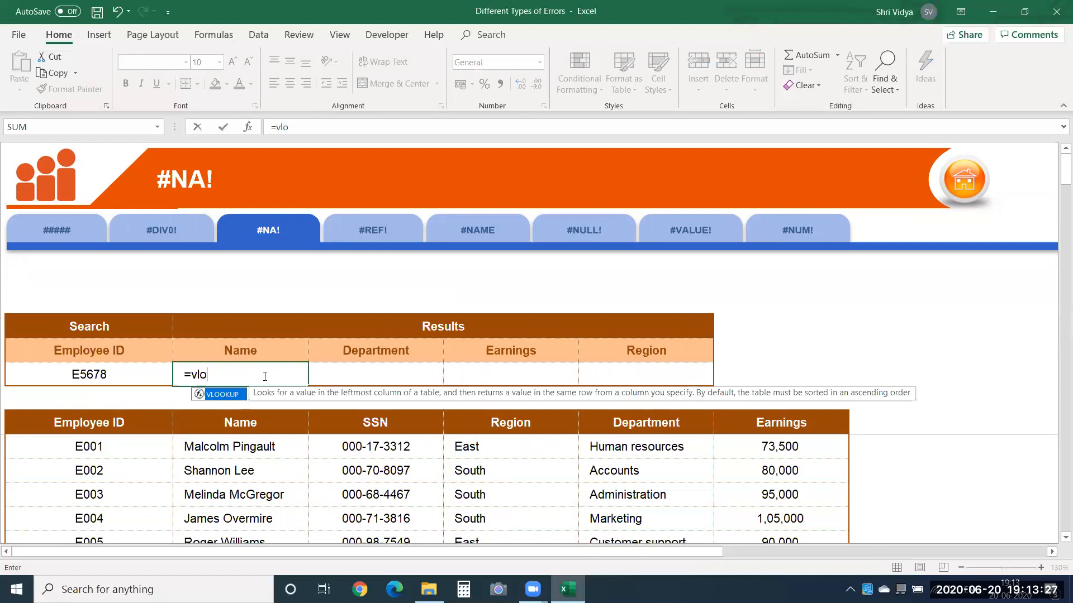
key(Tab)
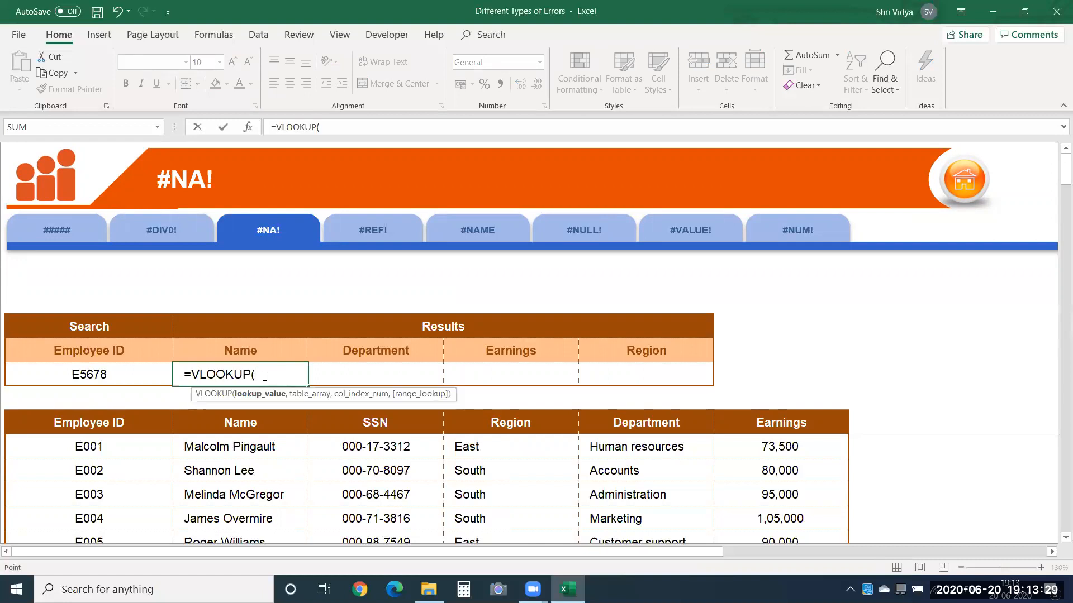
key(Left)
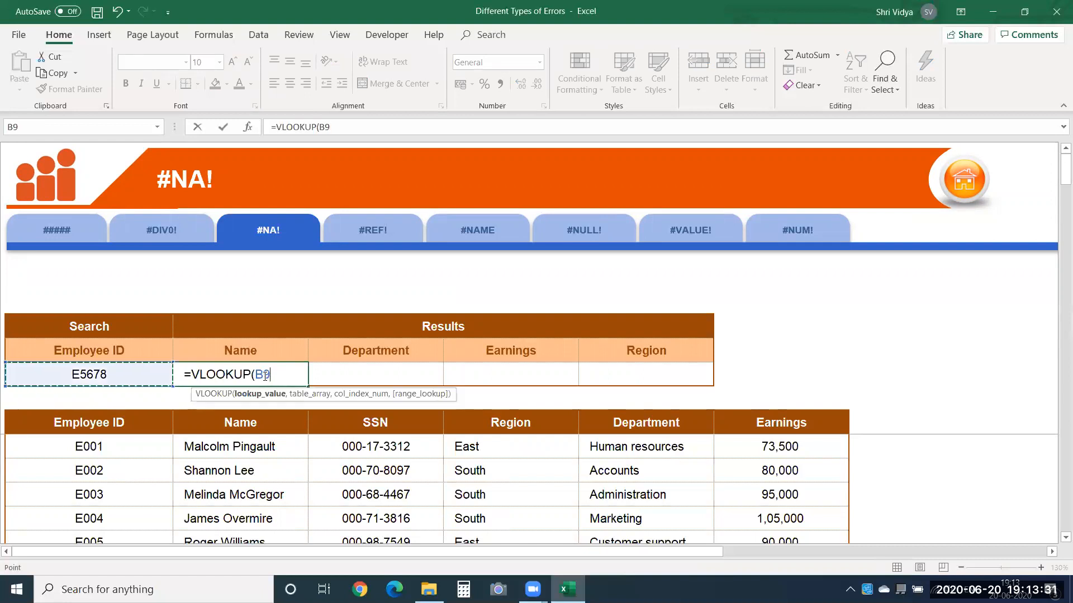
key(F4)
text(,)
Complete the VLOOKUP with table array $B$11:$G$51, column index 2 and range lookup 0.
click(106, 425)
key(ctrl+shift+Down)
key(ctrl+shift+Right)
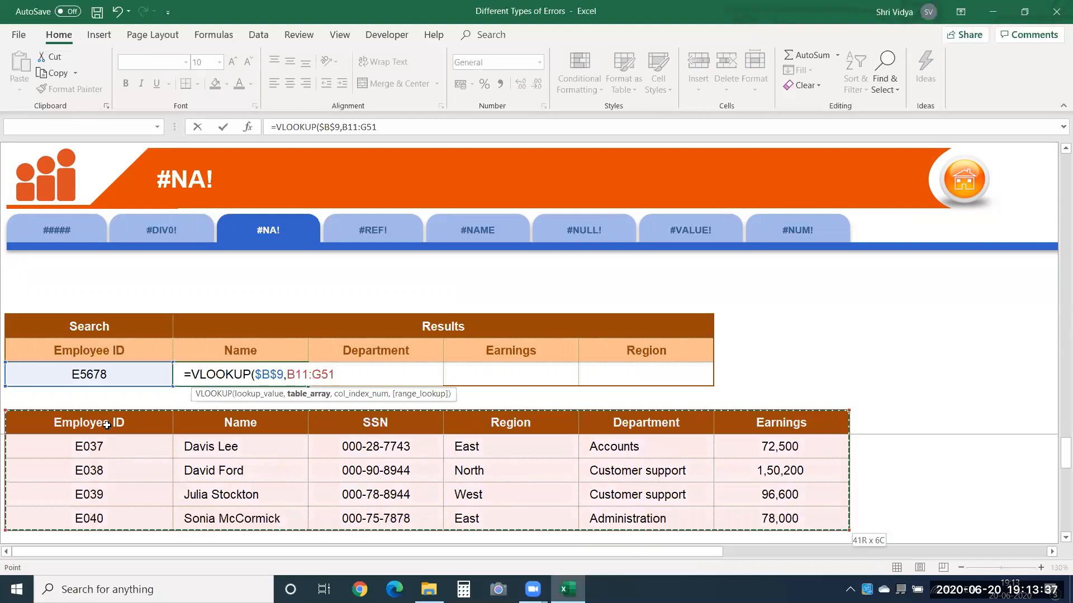
key(F4)
text(,)
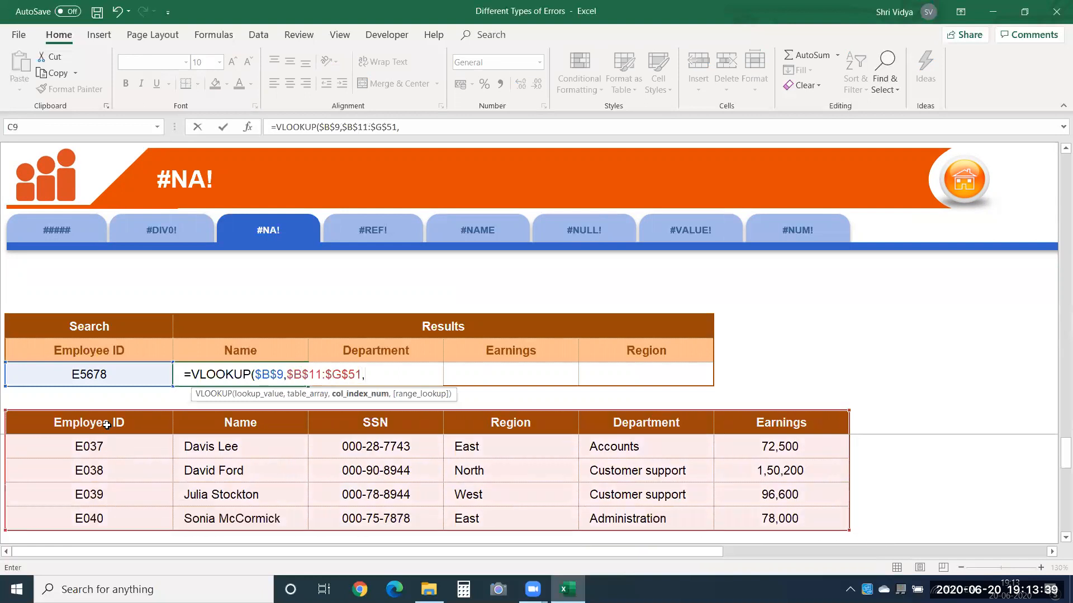
text(2,0)
key(Return)
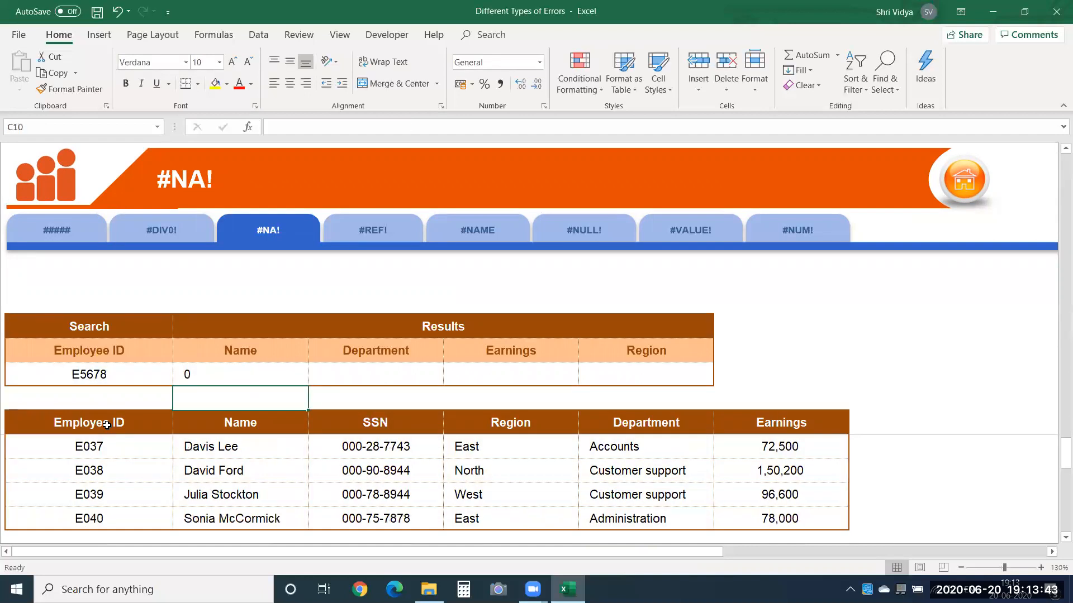
Try the lookup with the employee ID from cell B48 in search cell B9, check the Name result, and undo the change.
click(115, 379)
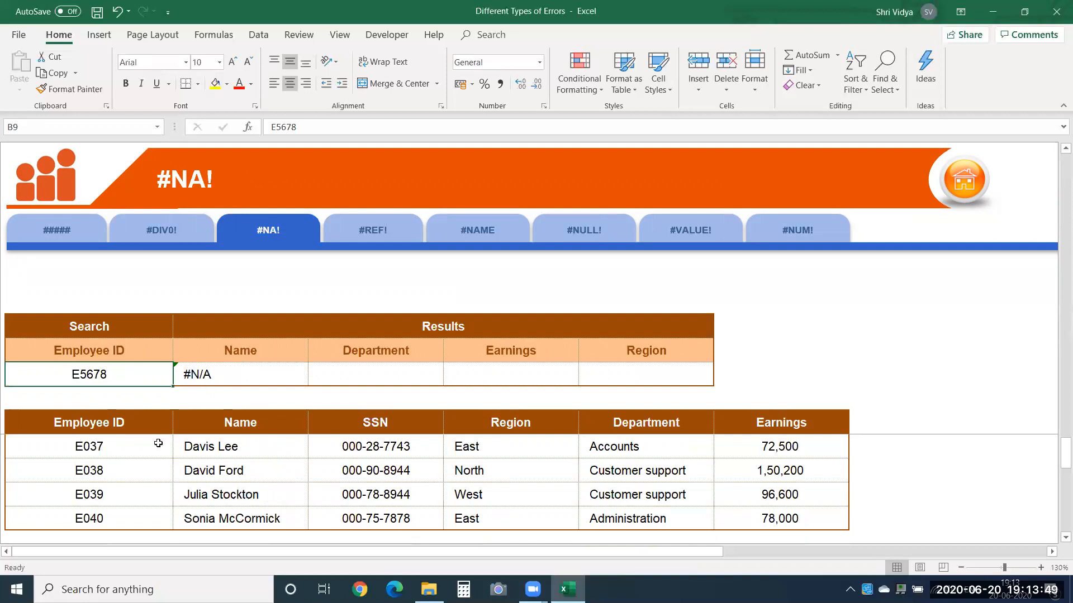
click(89, 446)
double_click(83, 374)
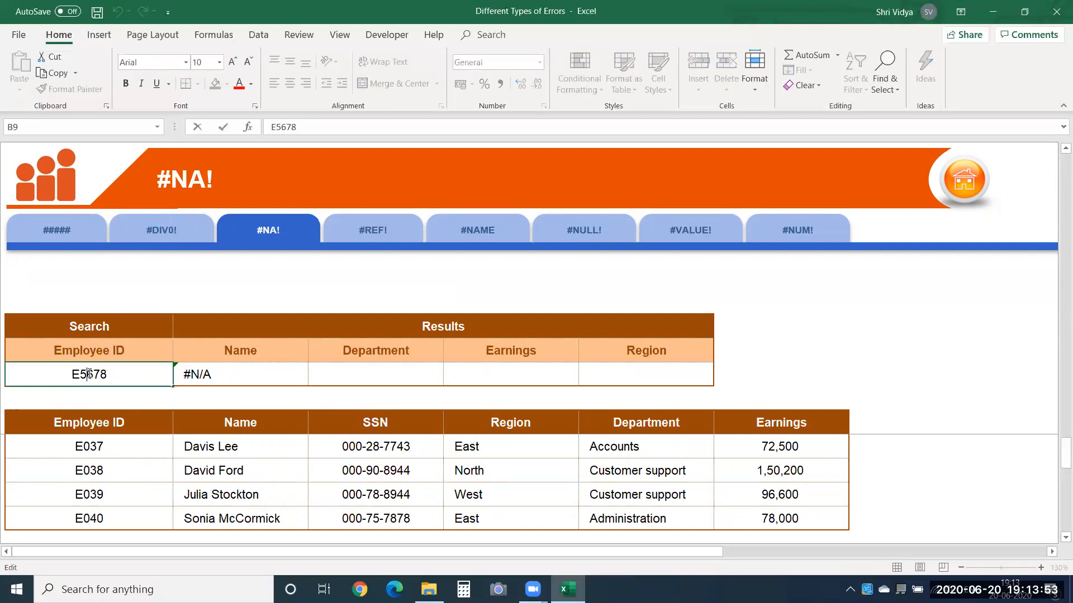
drag(82, 376, 140, 382)
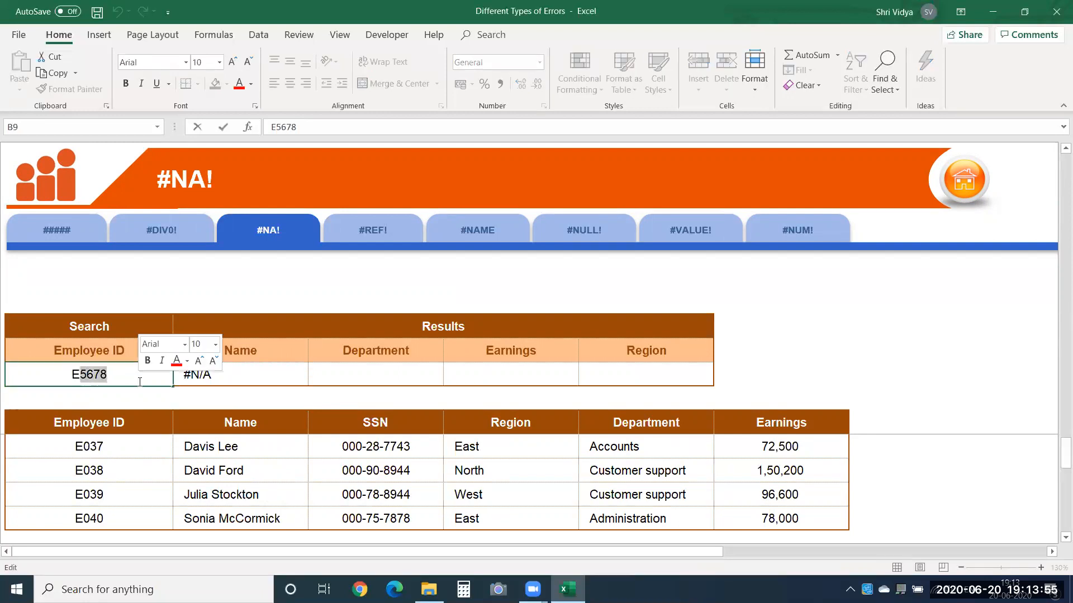
text(037)
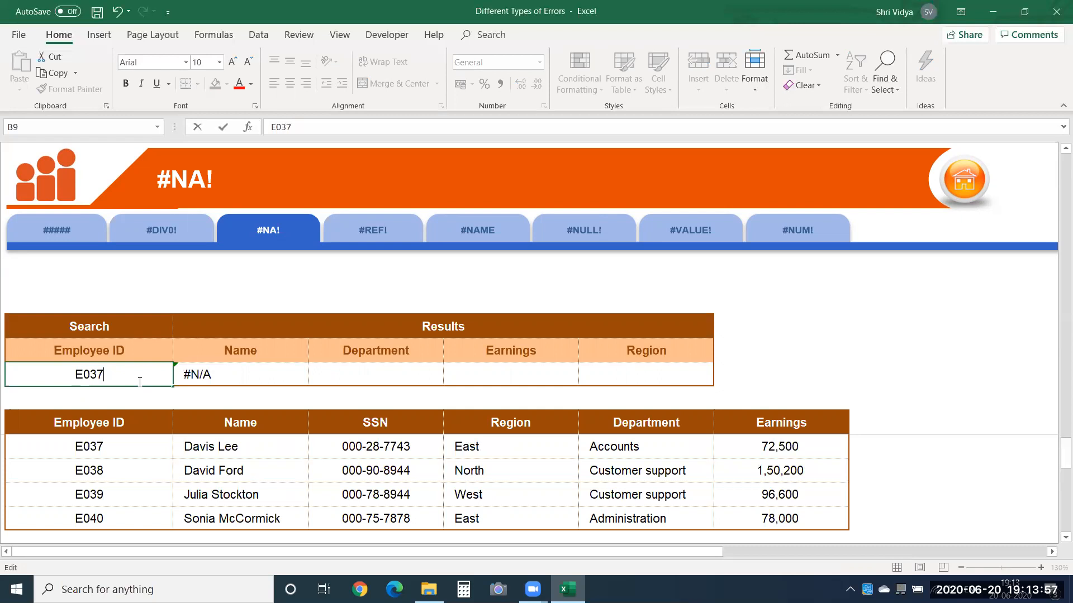
key(Return)
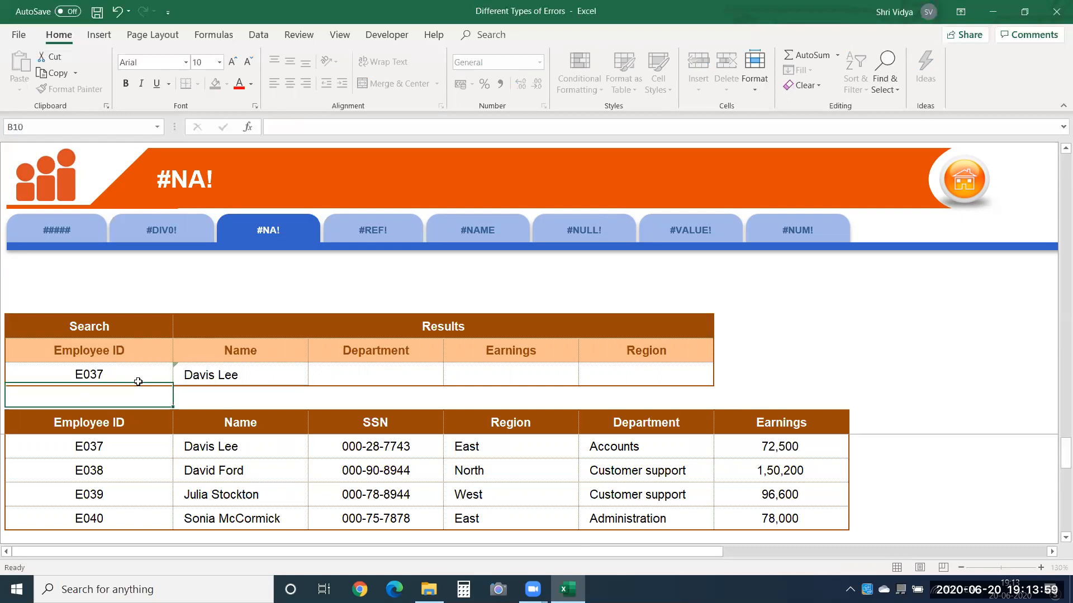
click(264, 373)
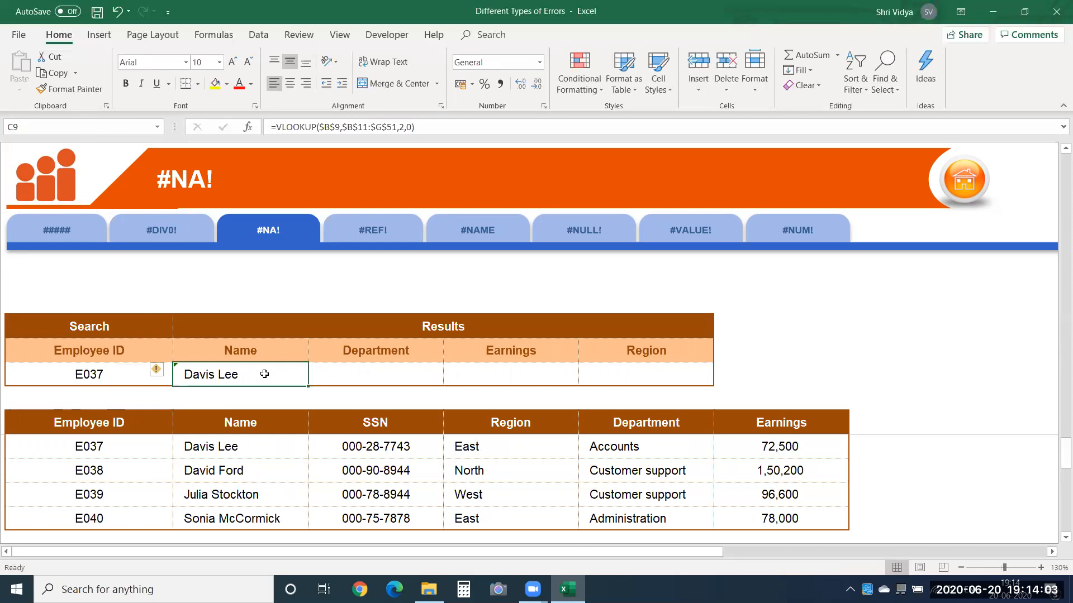
key(ctrl+z)
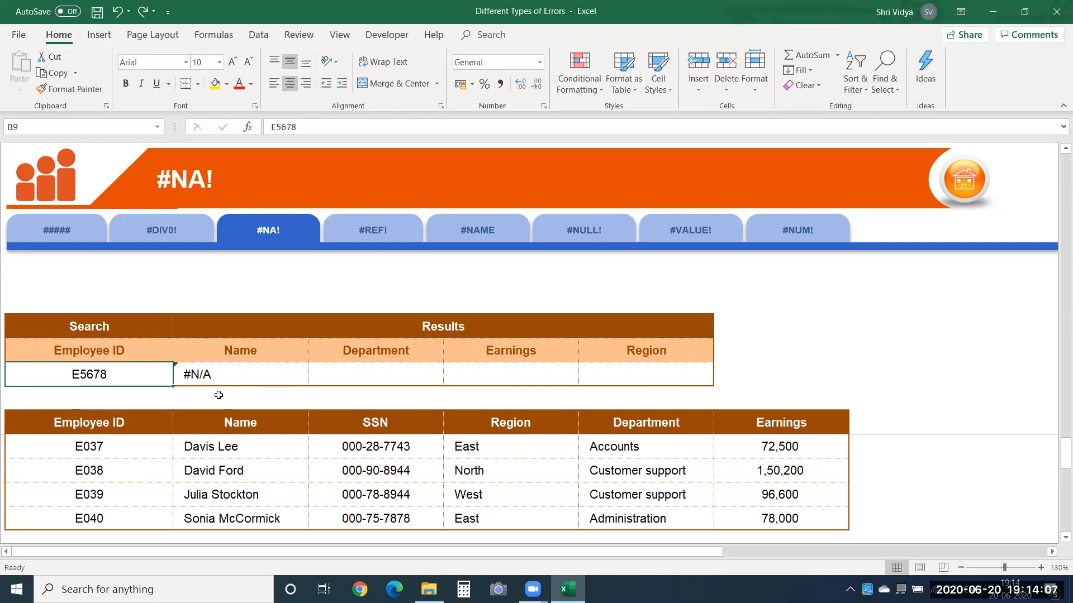
Examine the error description and error-checking options for the Name result in C9 on the #NA! sheet.
click(380, 232)
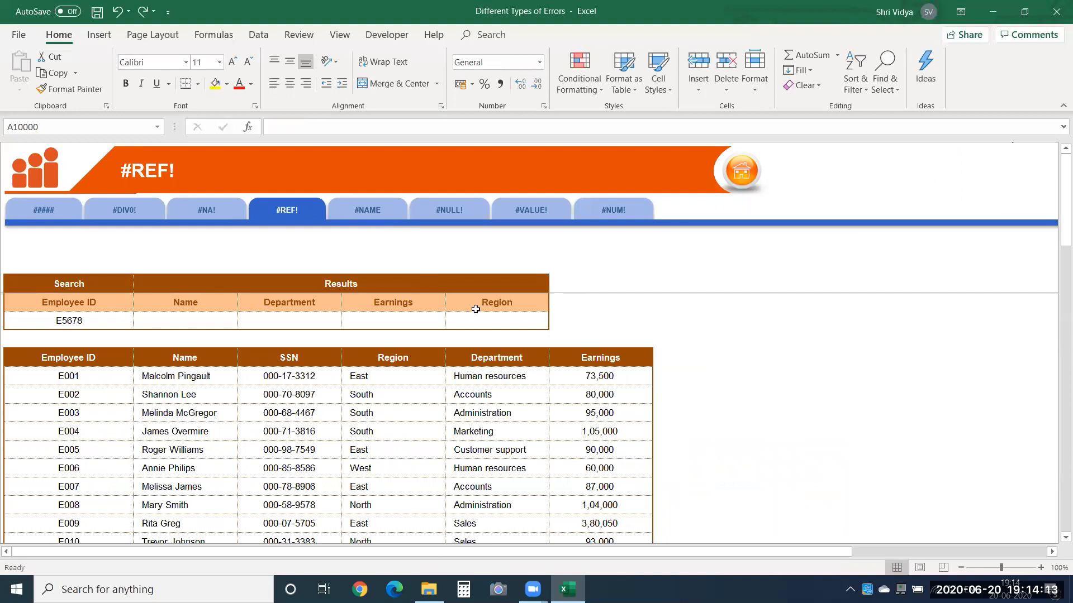
click(232, 217)
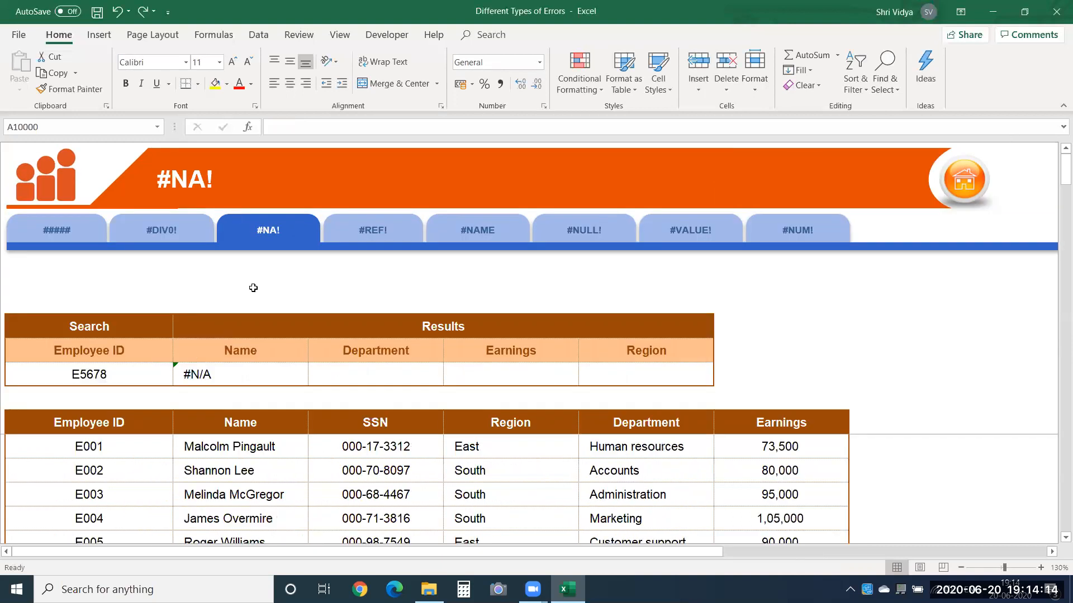
click(185, 370)
click(160, 371)
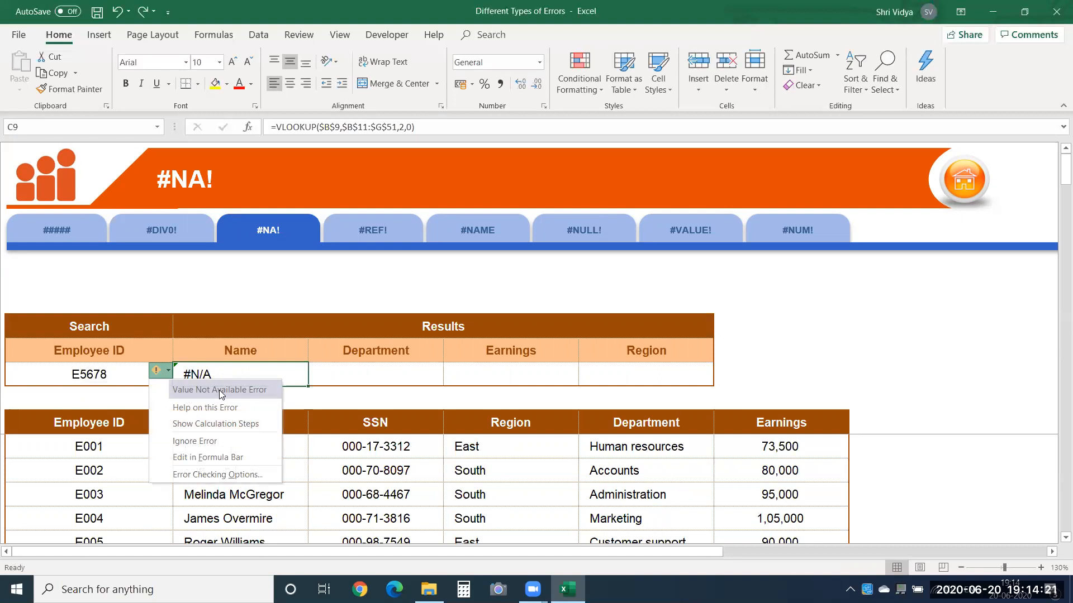
click(215, 371)
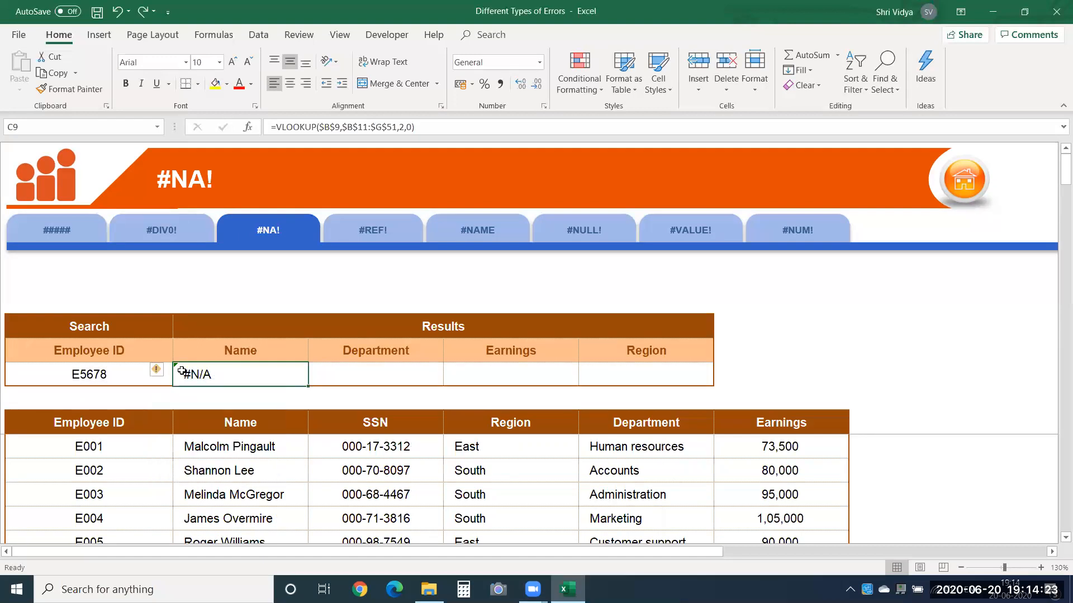
mouse_move(153, 377)
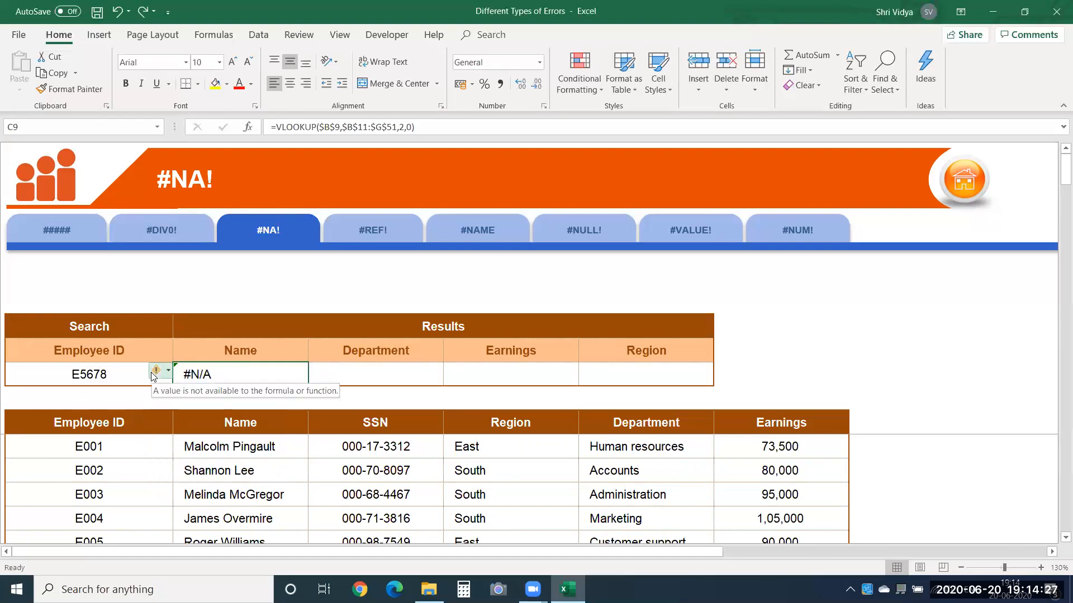
click(154, 371)
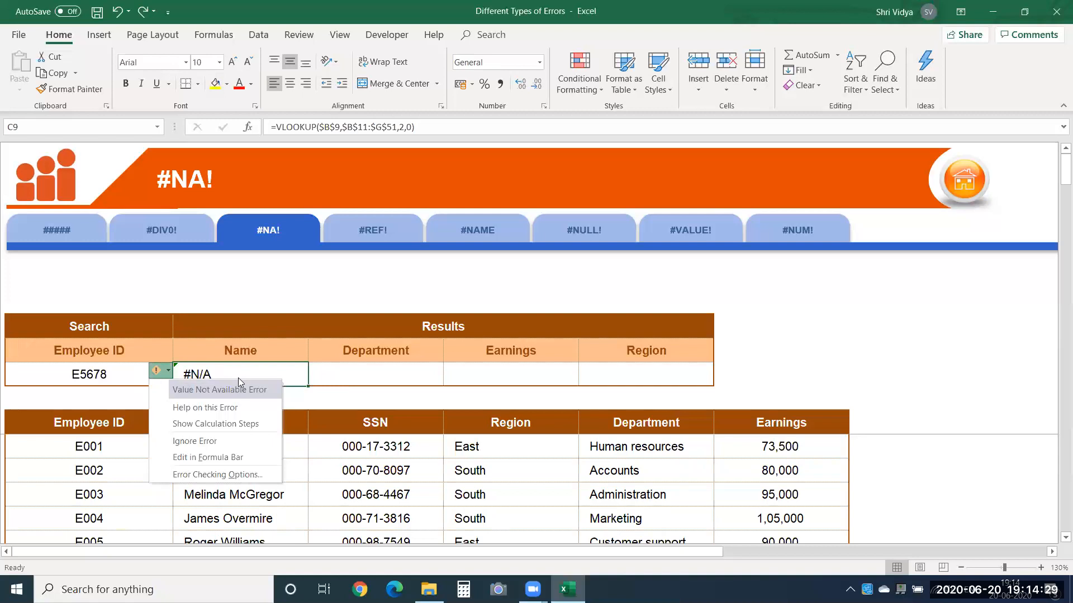
click(253, 374)
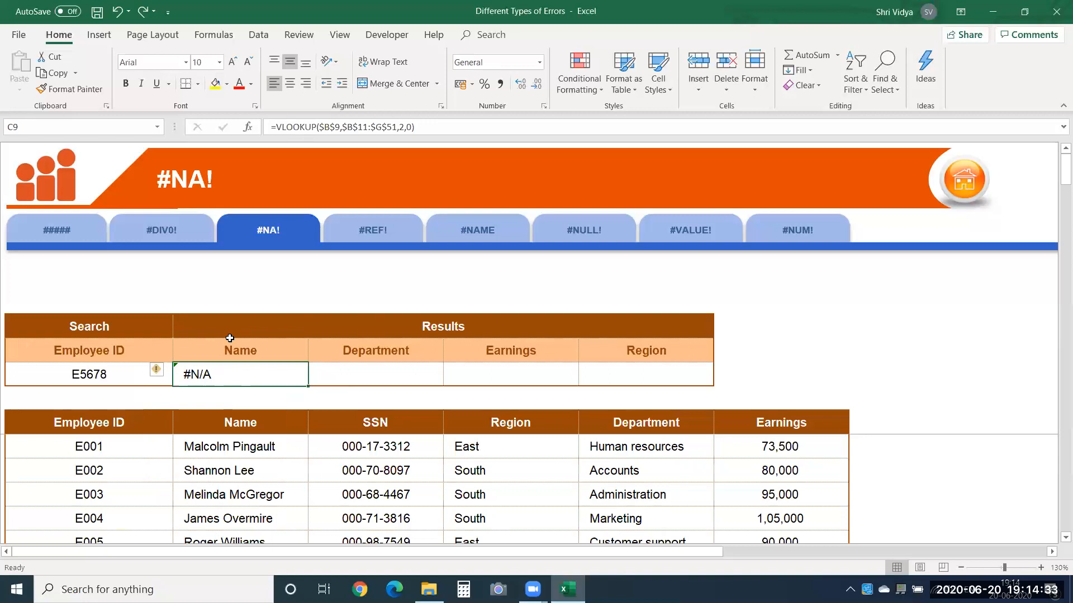
click(365, 390)
click(416, 381)
click(207, 386)
Open the #REF! sheet and enter the employee ID listed in B16 in search cell B9.
click(387, 234)
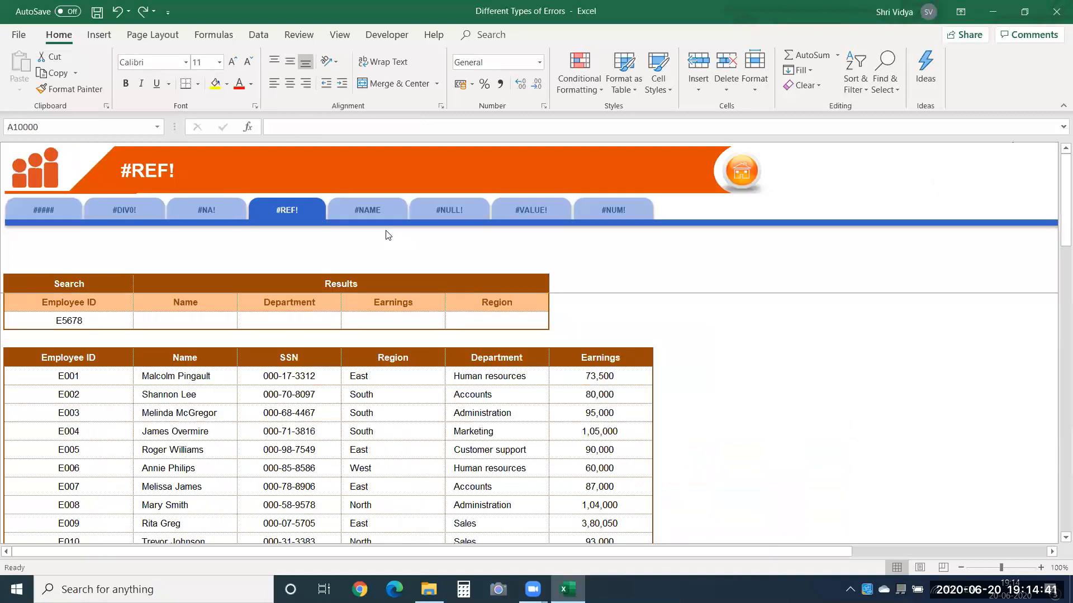
click(1040, 567)
click(1040, 568)
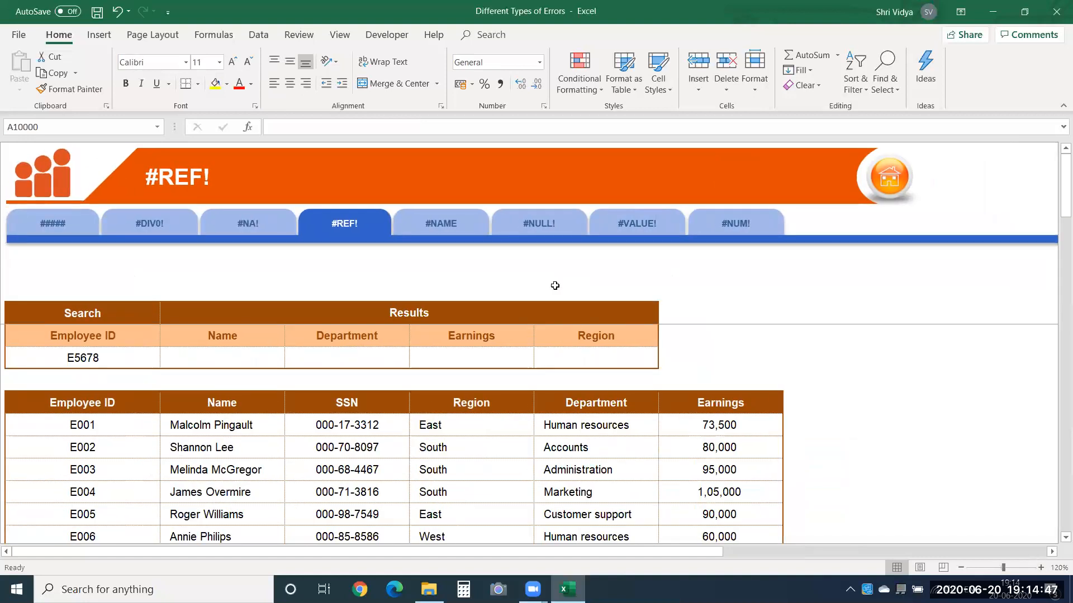
click(91, 360)
text(E005)
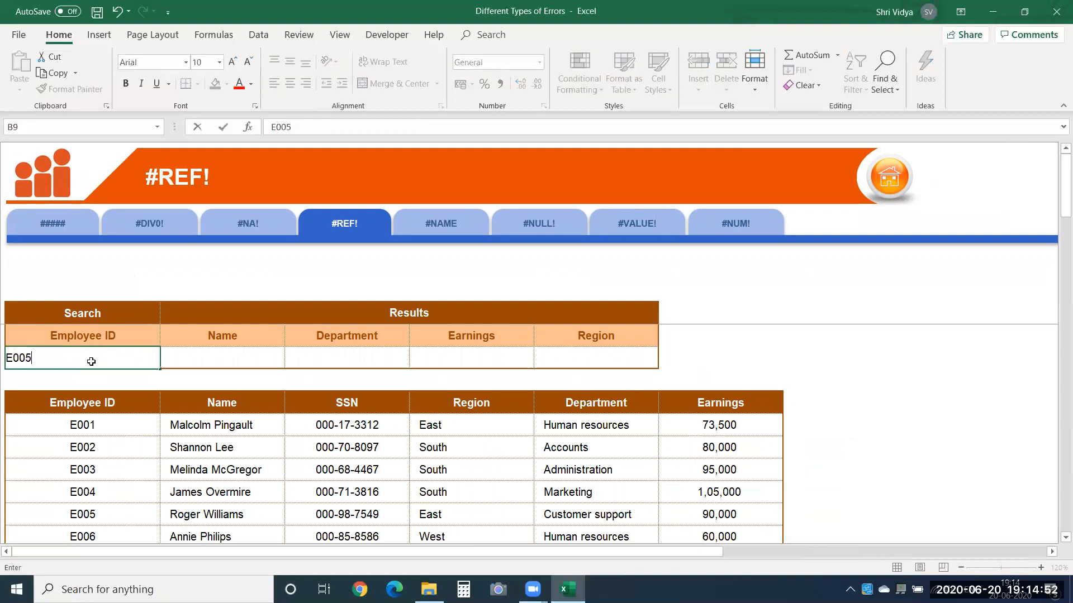
key(Return)
Start a VLOOKUP in the Name result cell C9 on the #REF! sheet with $B$9 as the lookup value.
key(Up)
key(Right)
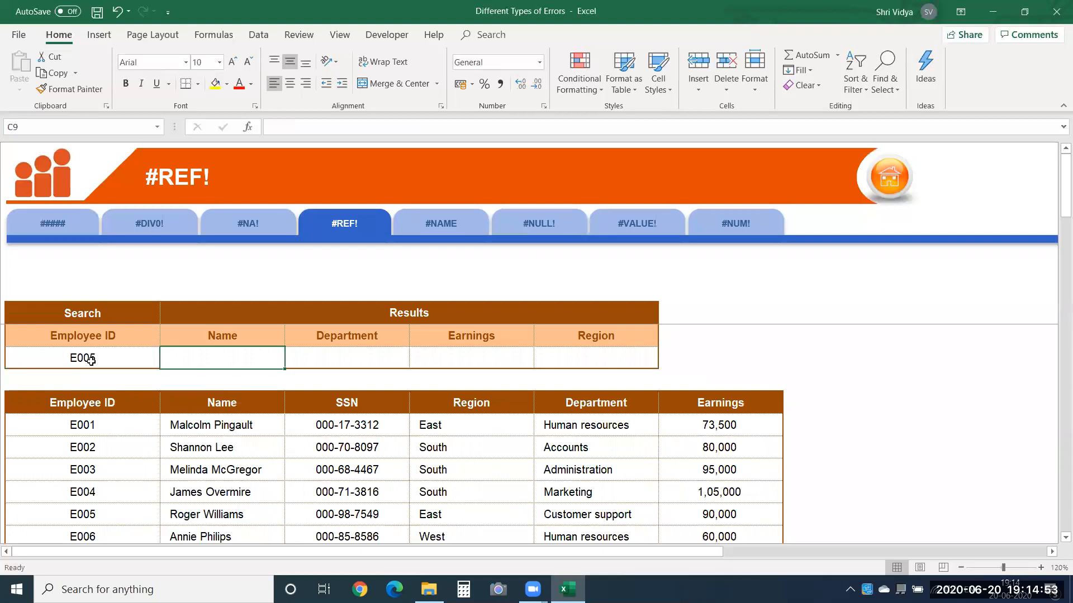
text(=)
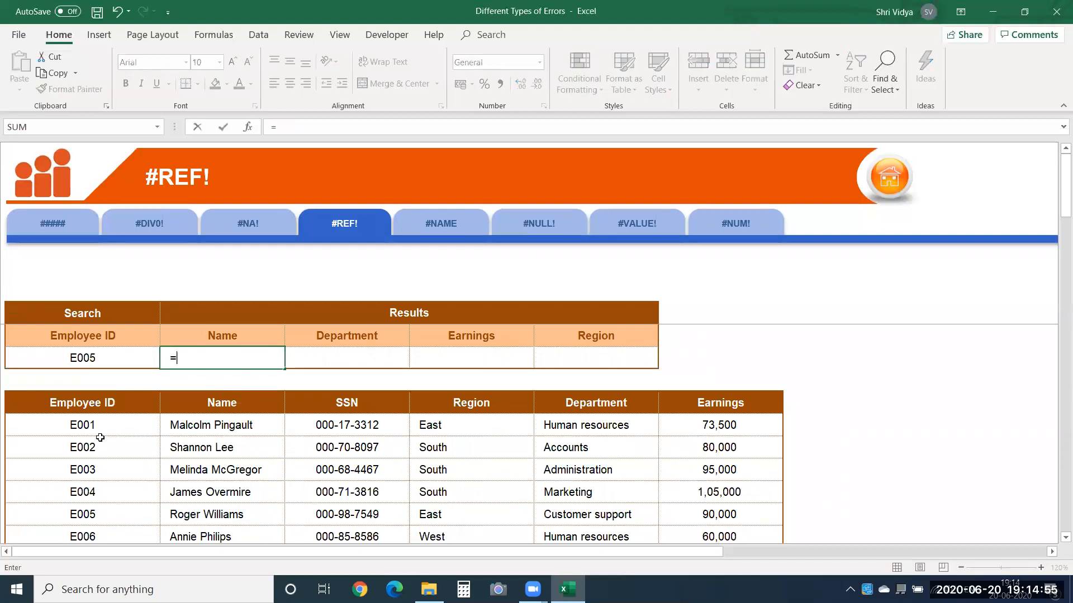
text(vlo)
key(Tab)
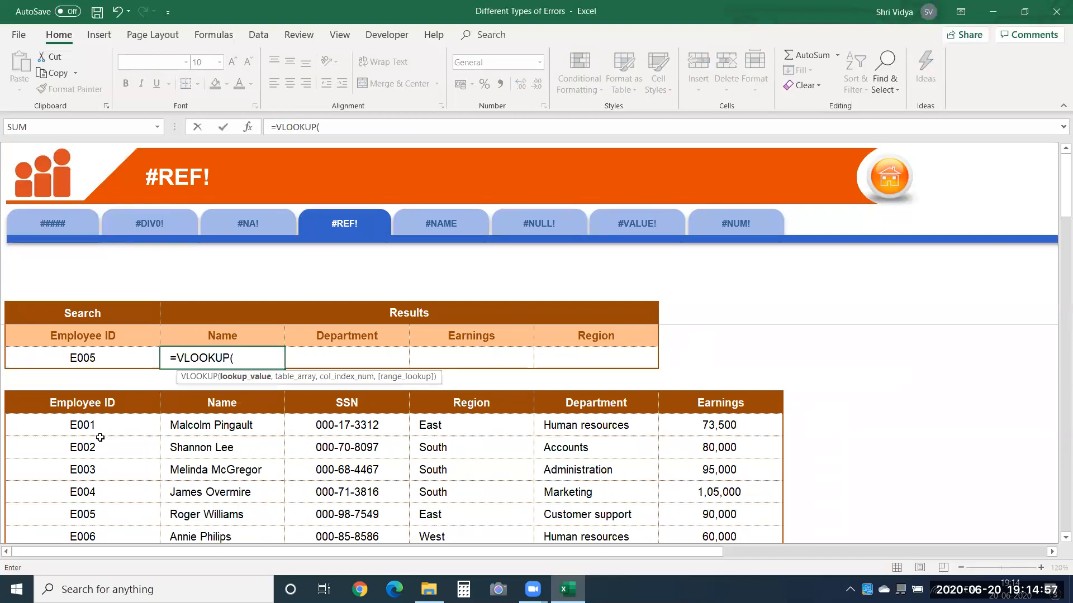
key(Left)
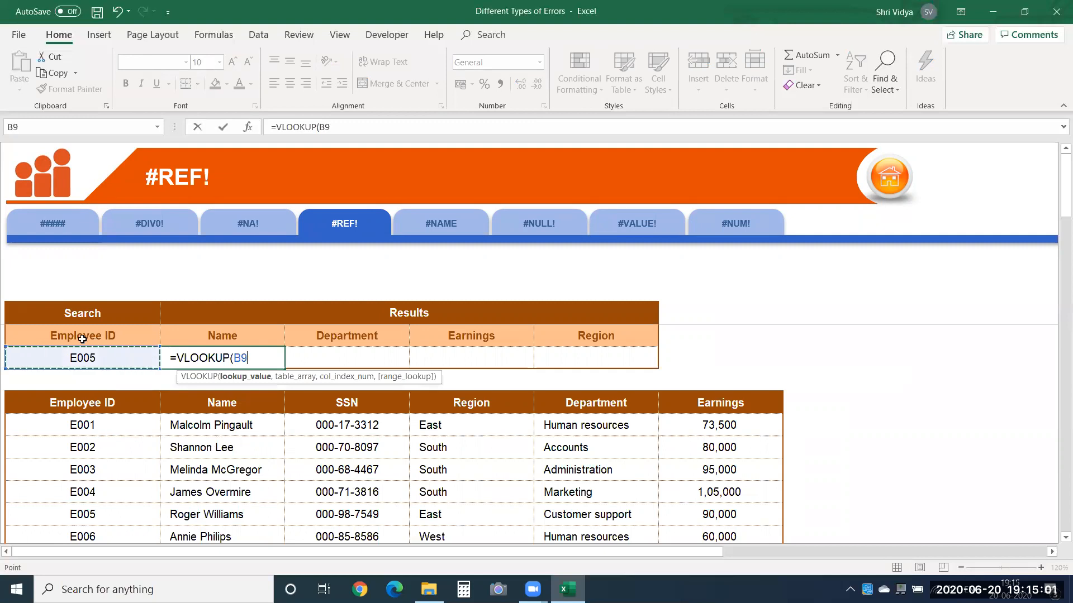
text(,)
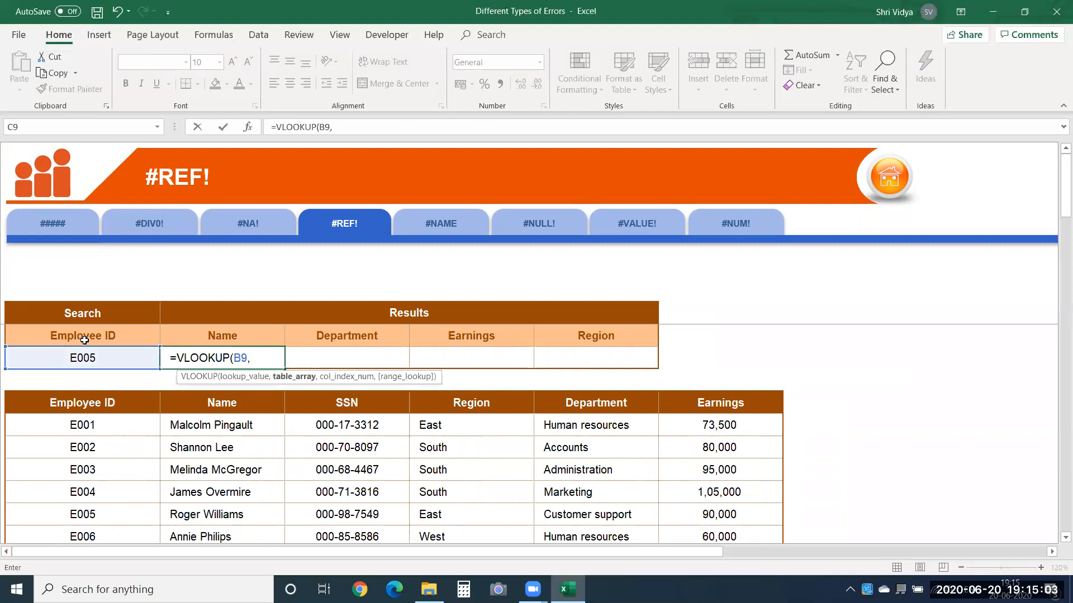
key(BackSpace)
key(F4)
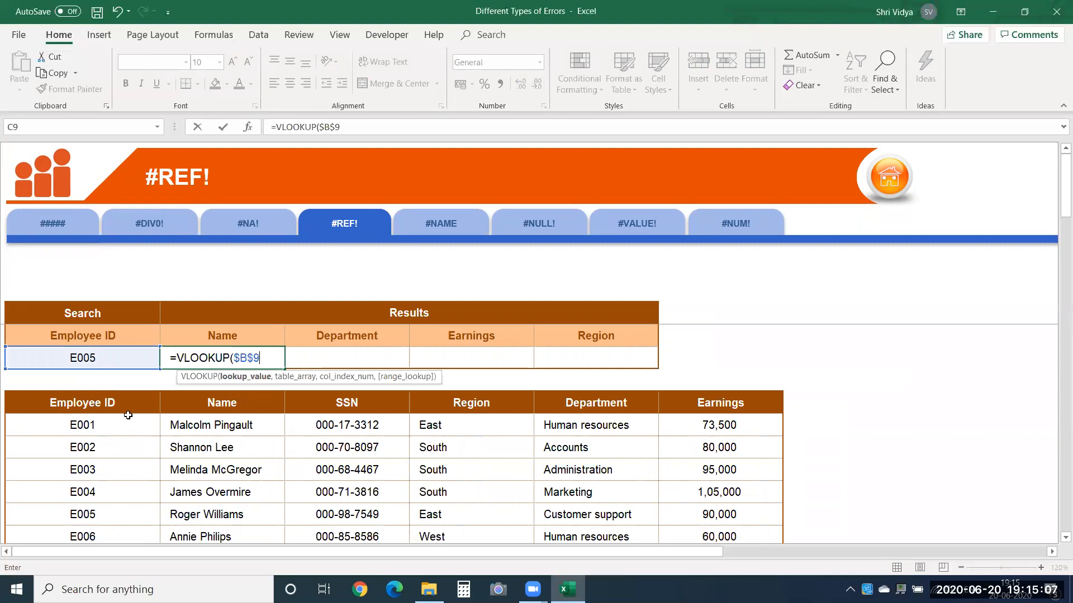
key(Return)
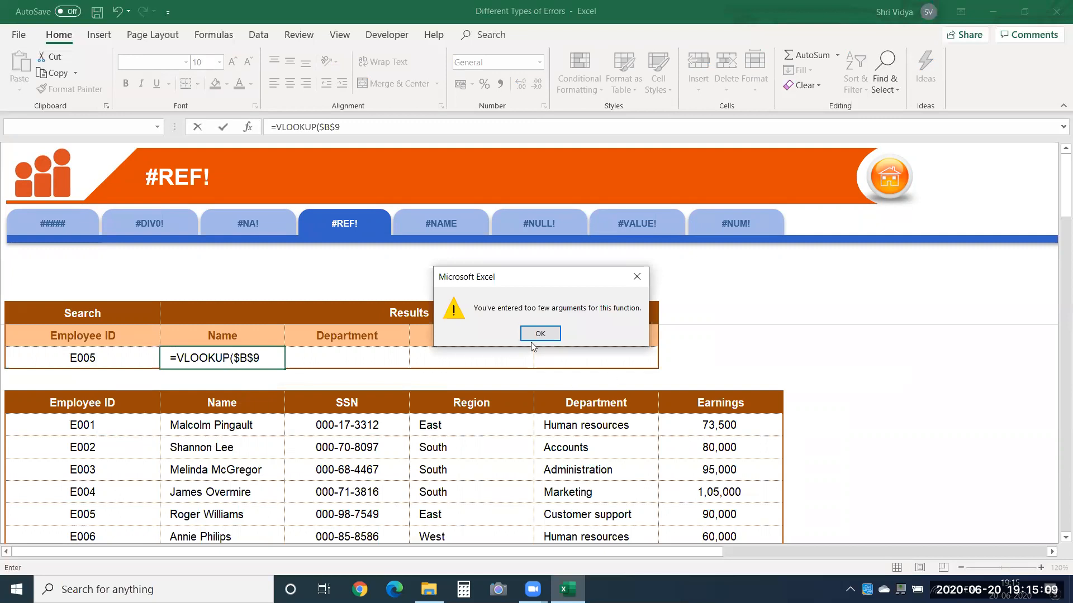
click(532, 343)
Complete the VLOOKUP in C9 with table array $B$11:$G$51, column index 9 and range lookup 0.
text(,)
click(146, 400)
key(ctrl+shift+Right)
key(ctrl+shift+Down)
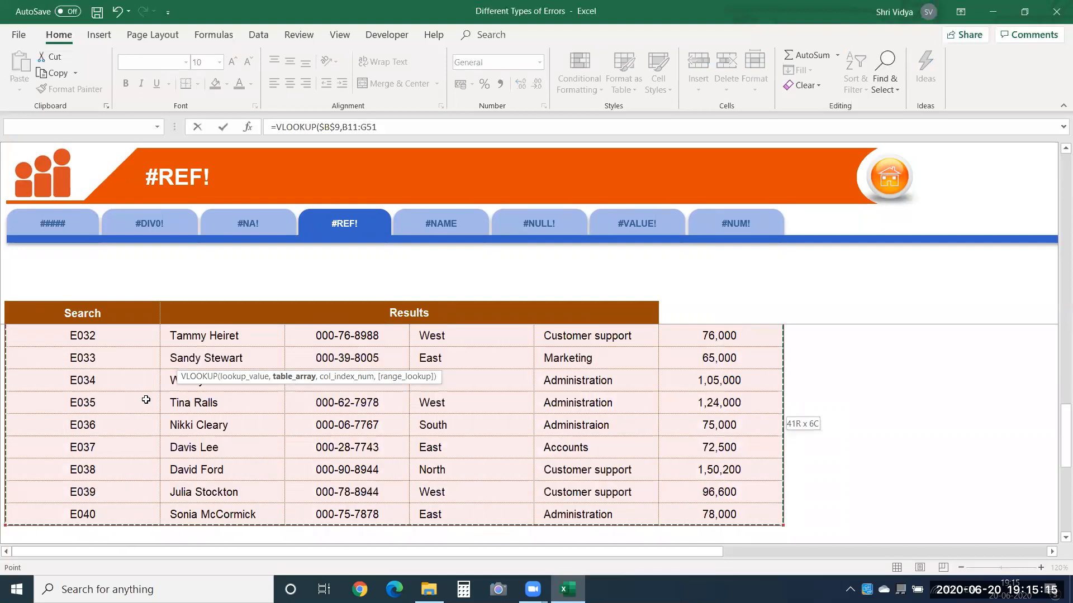
key(F4)
text(,)
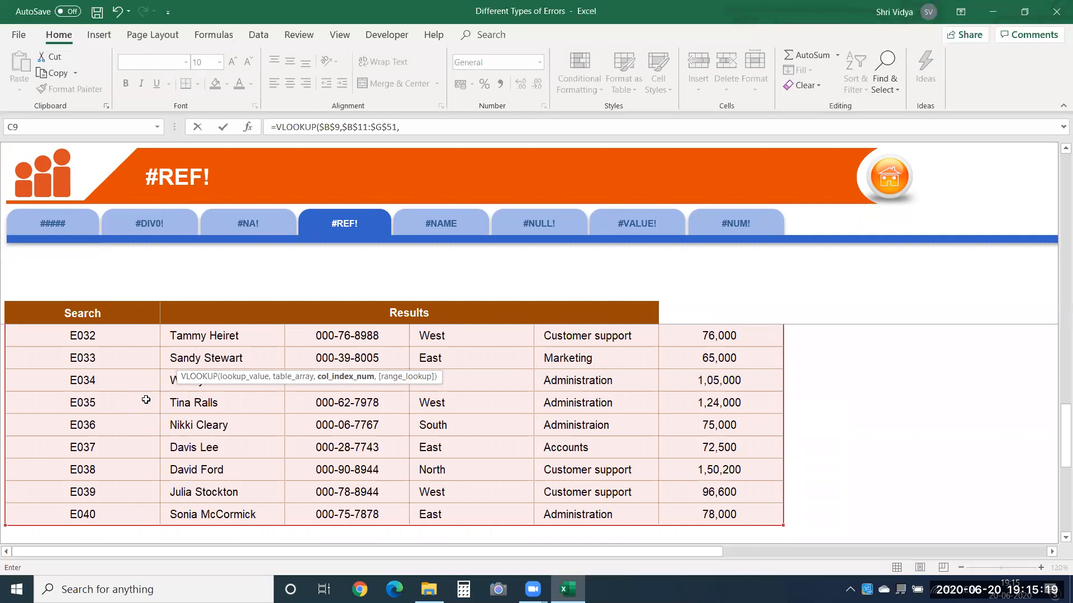
text(9,)
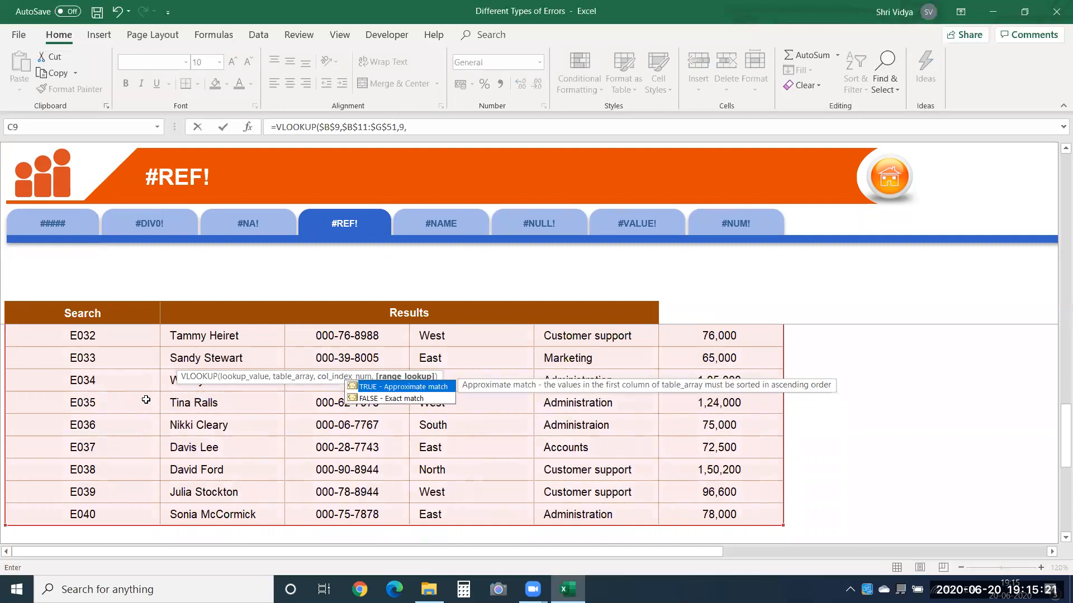
text(0)
key(Return)
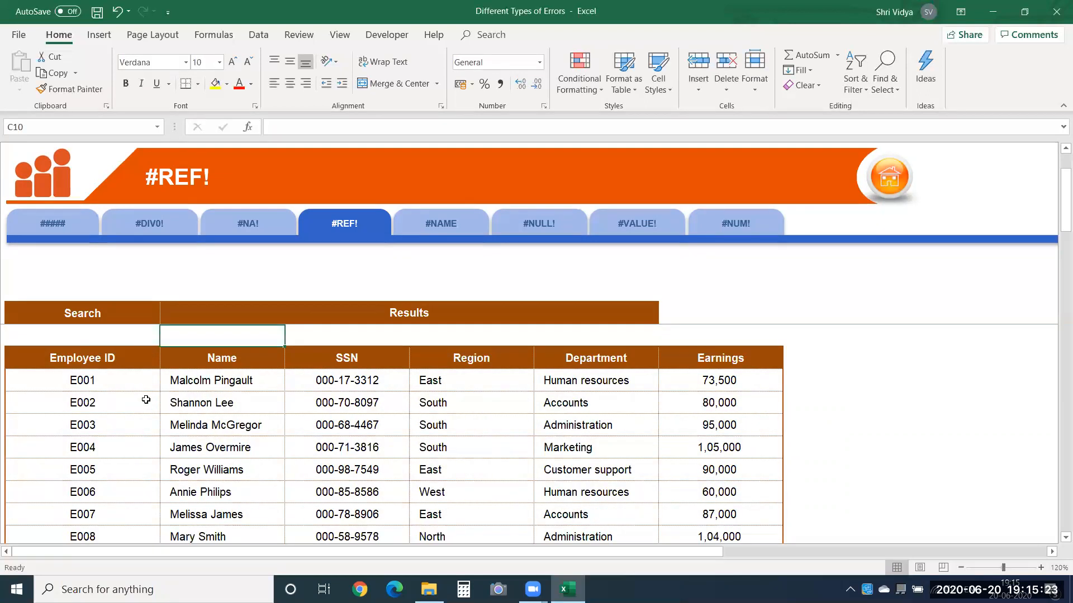
Examine the Name result in C9, comparing the formula's column index argument with the columns of the employee table.
key(Up)
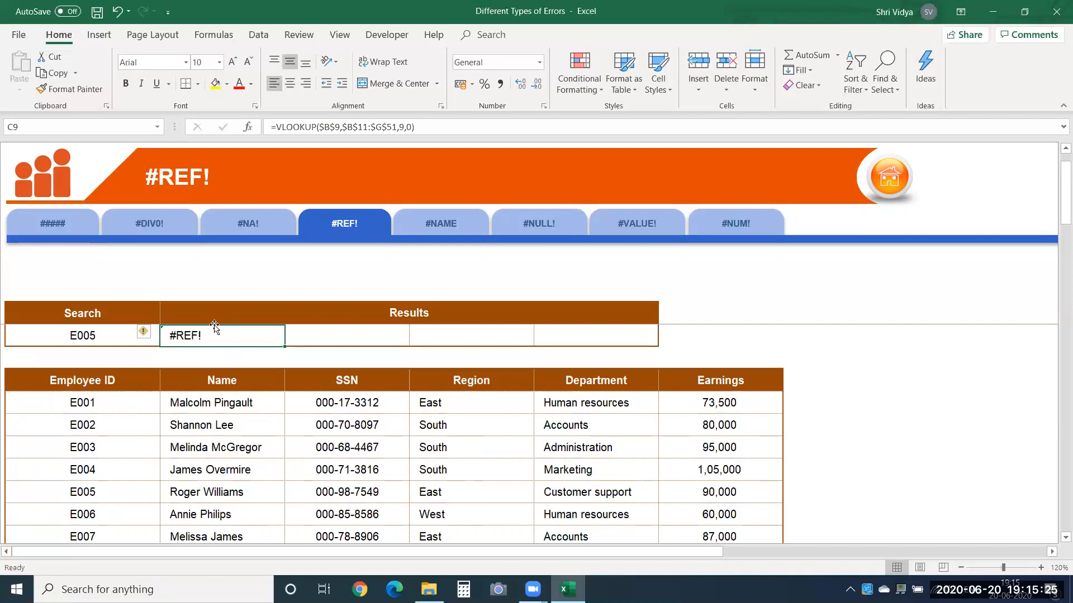
key(Up)
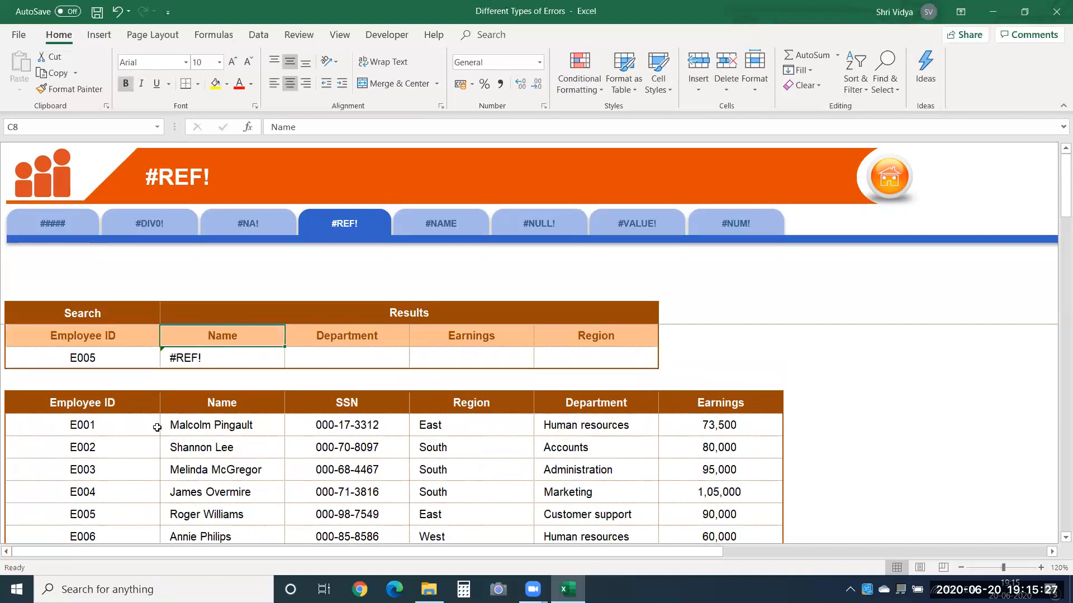
drag(116, 395, 668, 418)
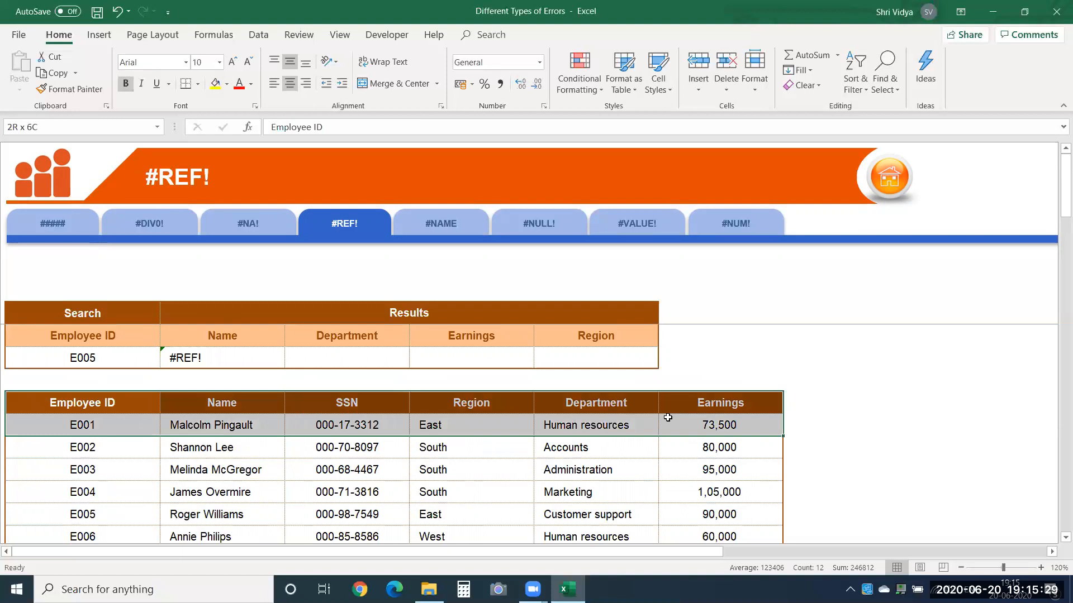
double_click(200, 358)
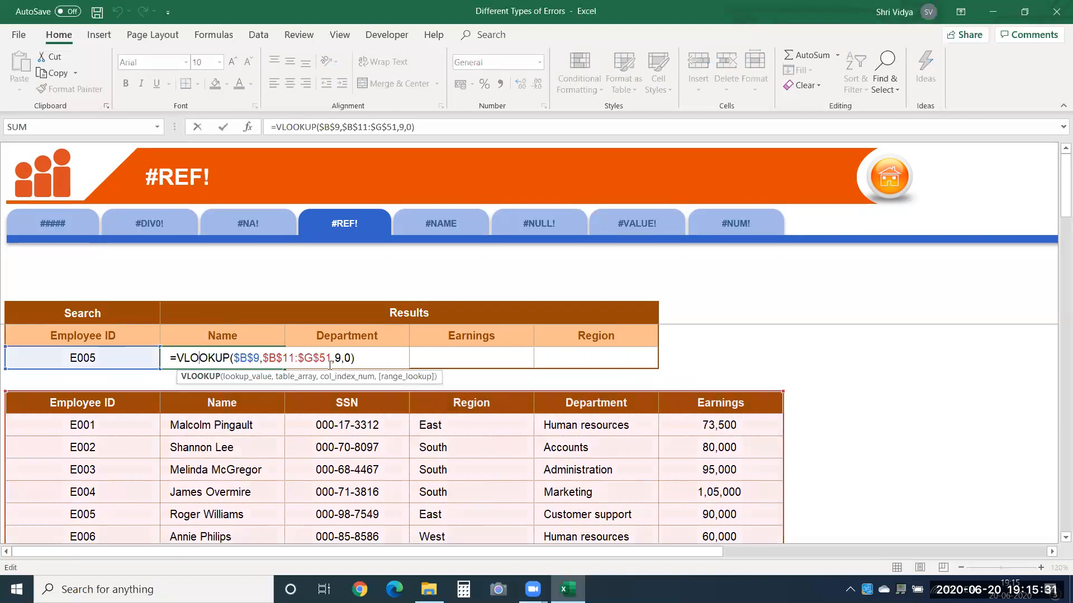
drag(342, 360, 336, 360)
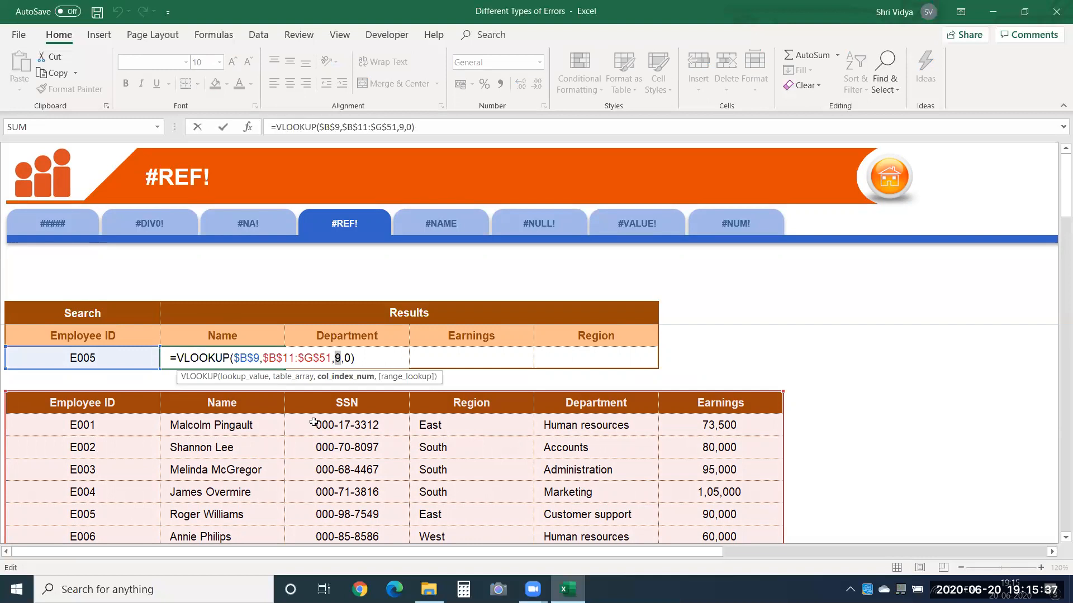
key(Return)
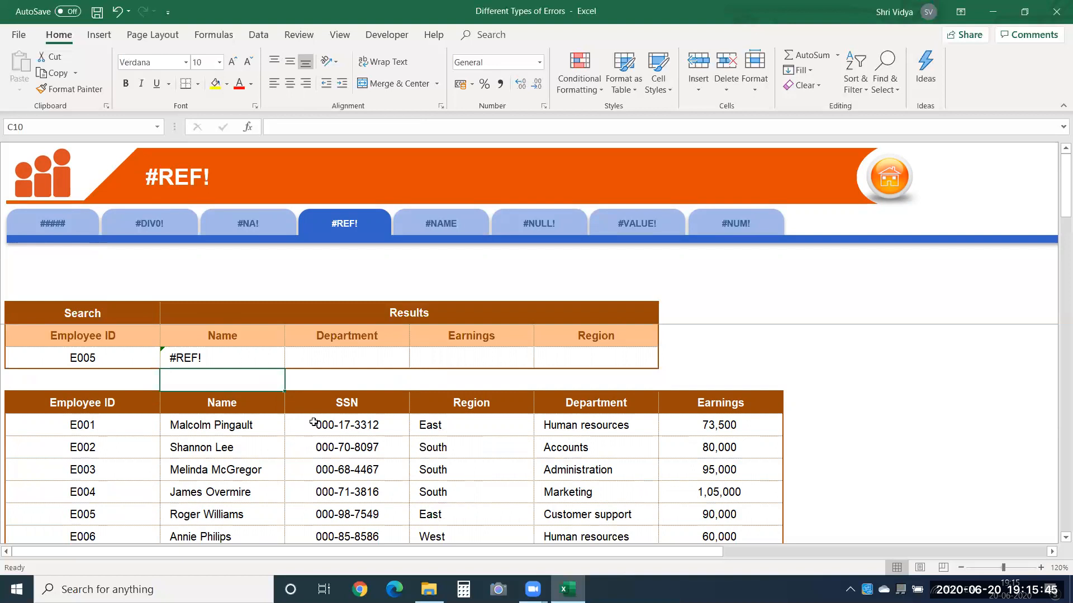
click(870, 407)
click(486, 456)
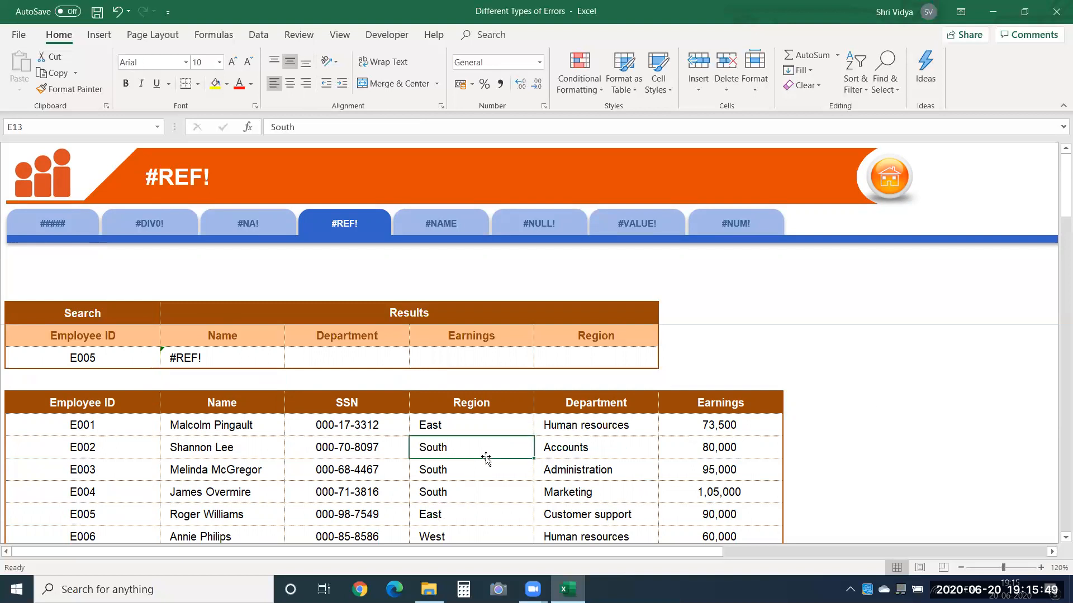
key(ctrl+shift+Down)
key(ctrl+shift+Down)
key(ctrl+shift+Up)
key(ctrl+shift+Up)
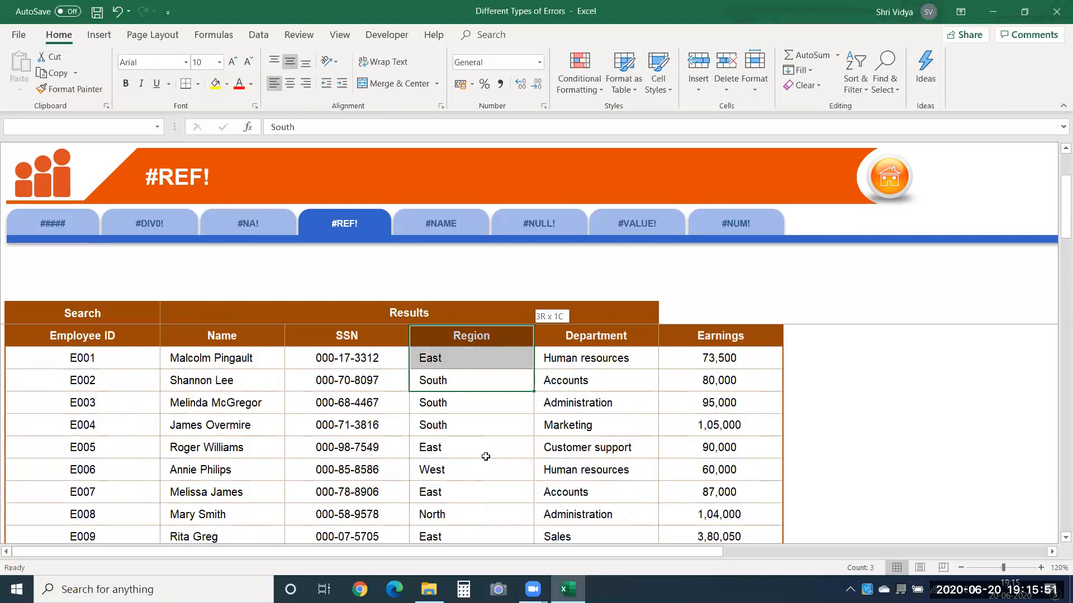
Enter the sample numbers 78, 4 and 835 in cells K14 to K16, beside the employee table.
key(Down)
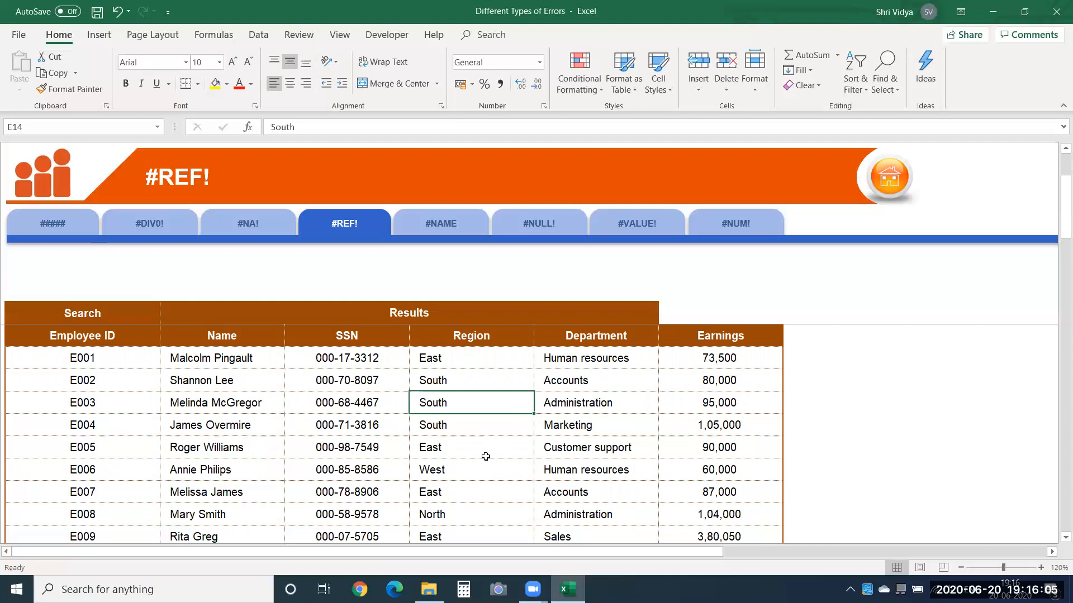
key(Right)
key(Right)
key(Right)
key(Right)
key(Right)
key(Right)
key(Right)
key(Right)
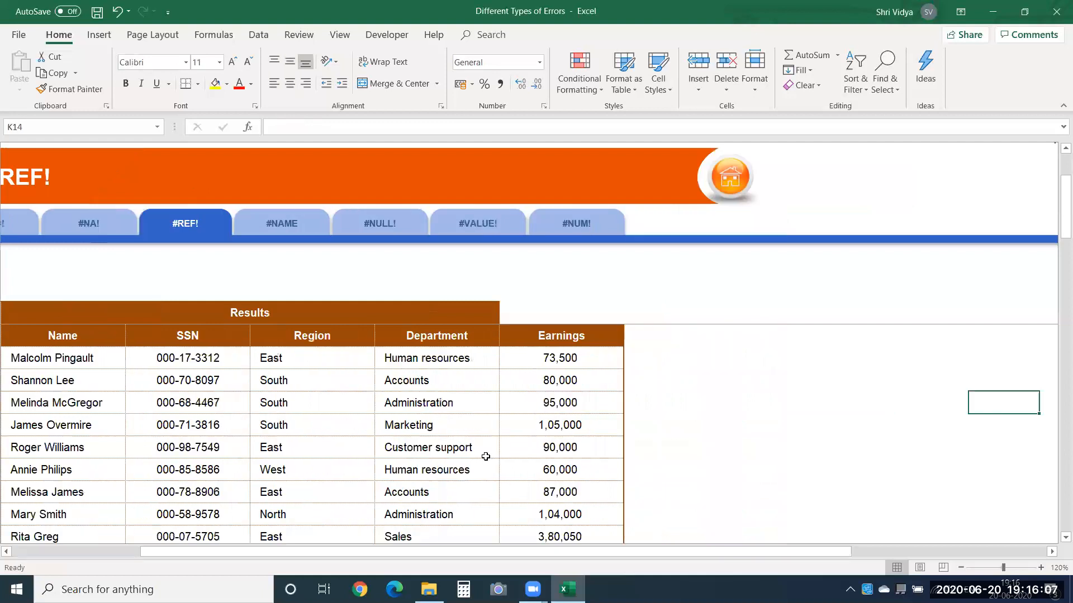
key(Right)
key(Left)
key(Left)
key(Left)
key(Left)
key(Left)
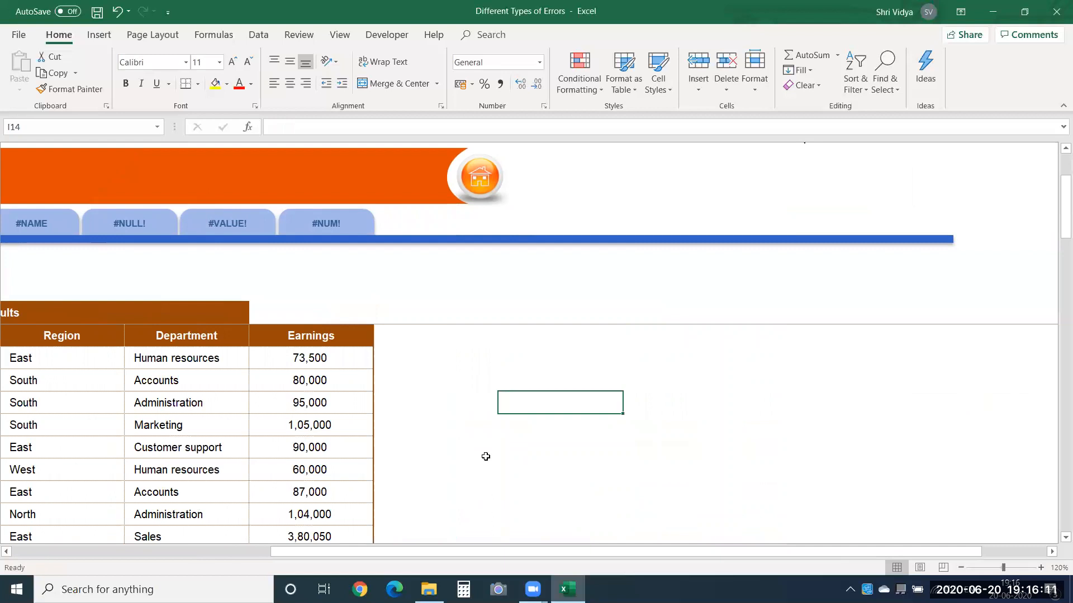
key(Right)
key(Right)
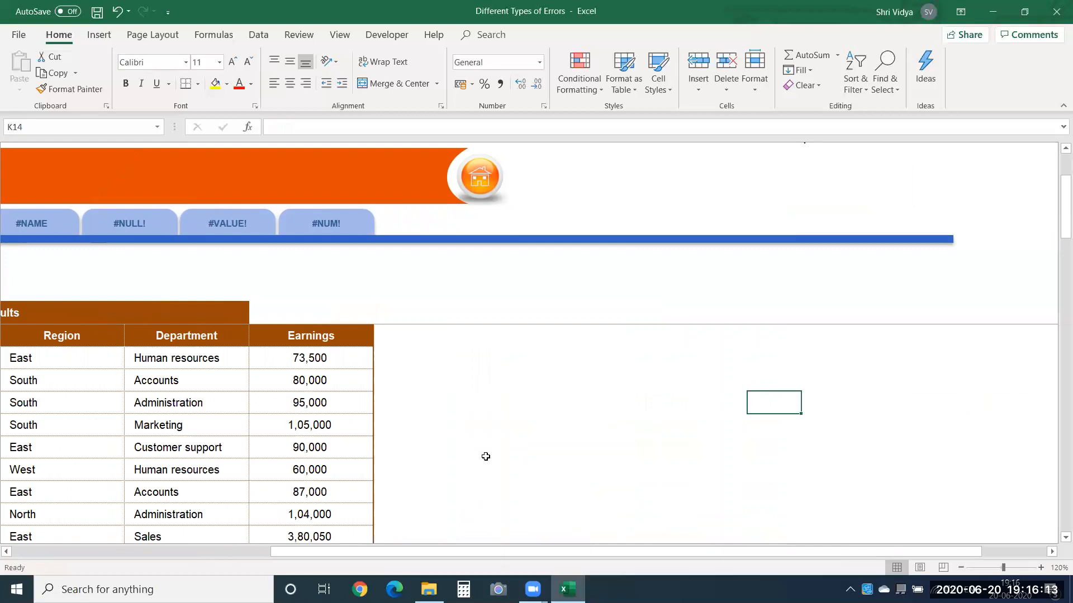
text(78)
key(Return)
text(04)
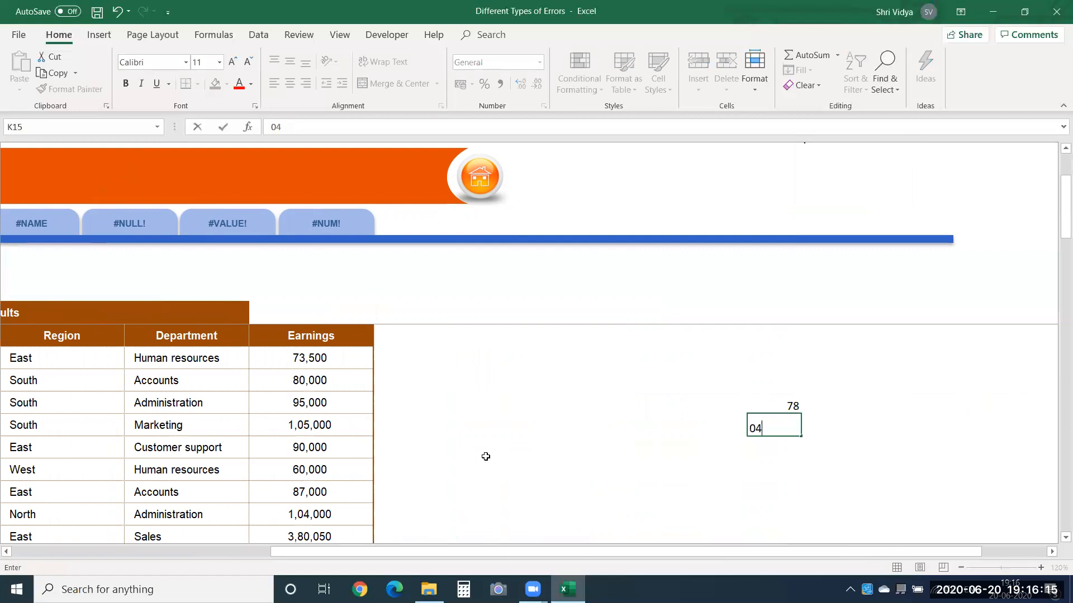
key(Return)
text(835)
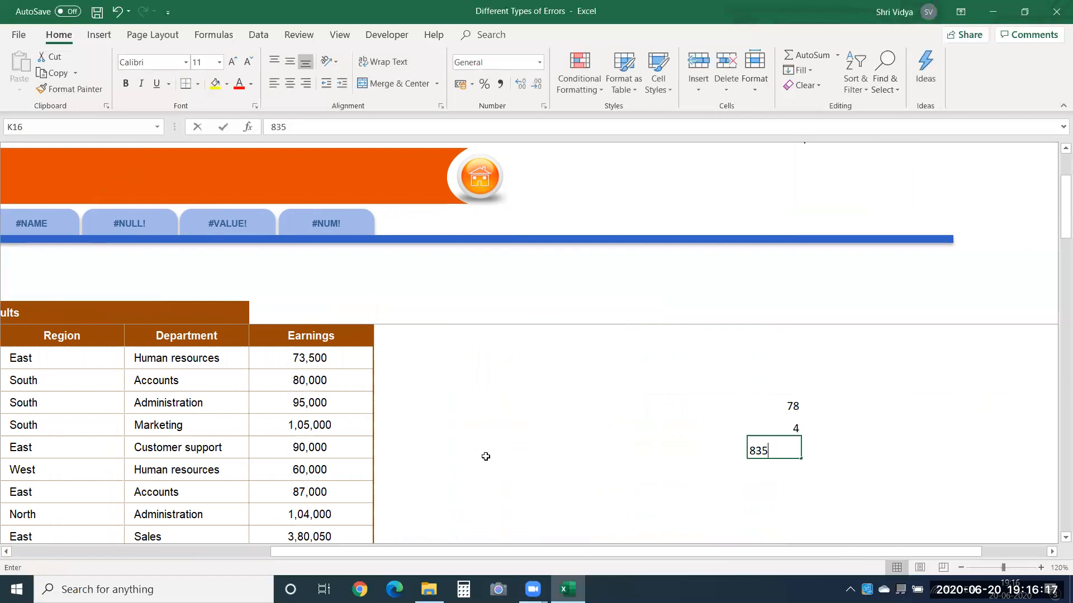
key(Return)
Add up K14:K16 with a SUM formula in I17 and select that cell.
key(Left)
key(Left)
key(Left)
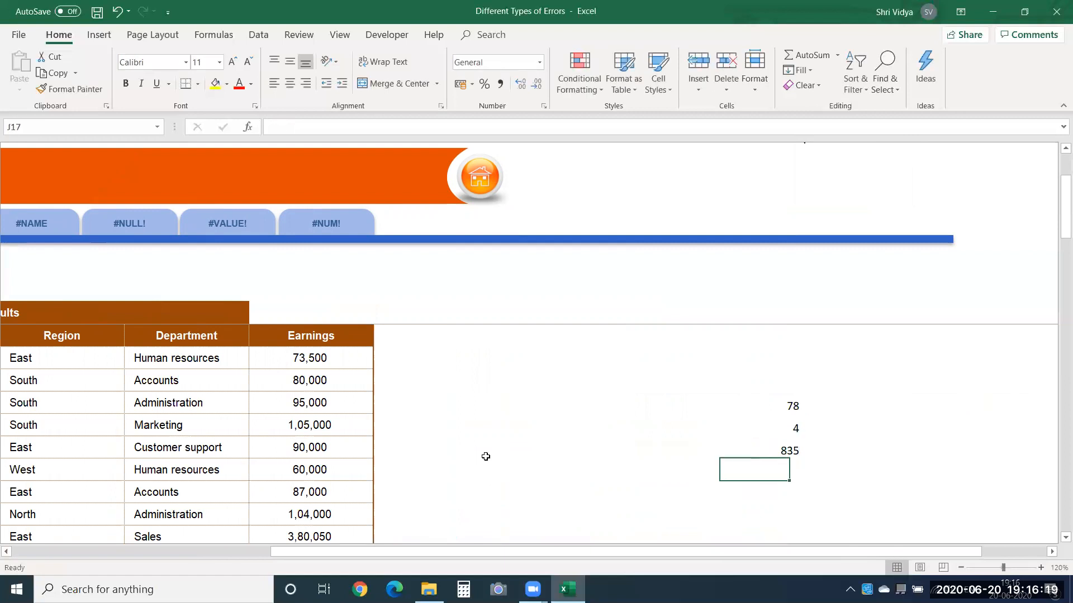
key(Right)
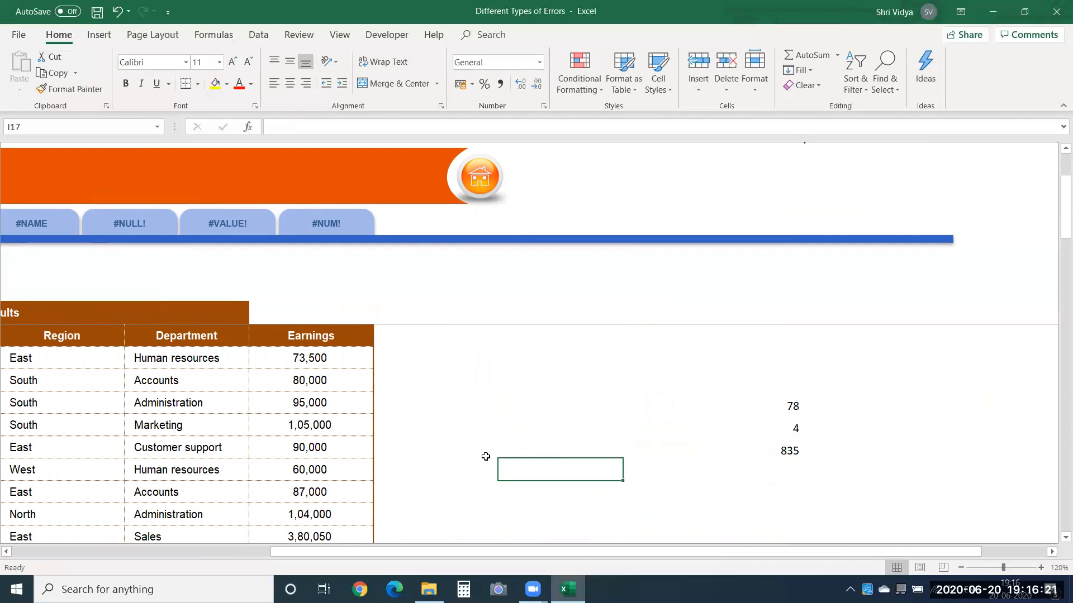
text(=sum)
key(Tab)
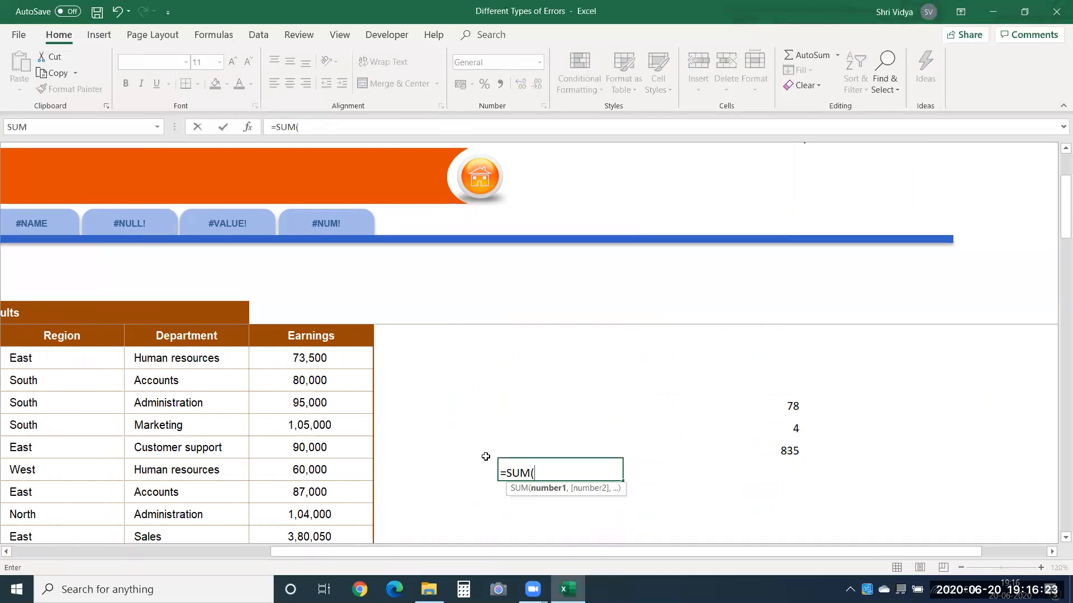
key(Return)
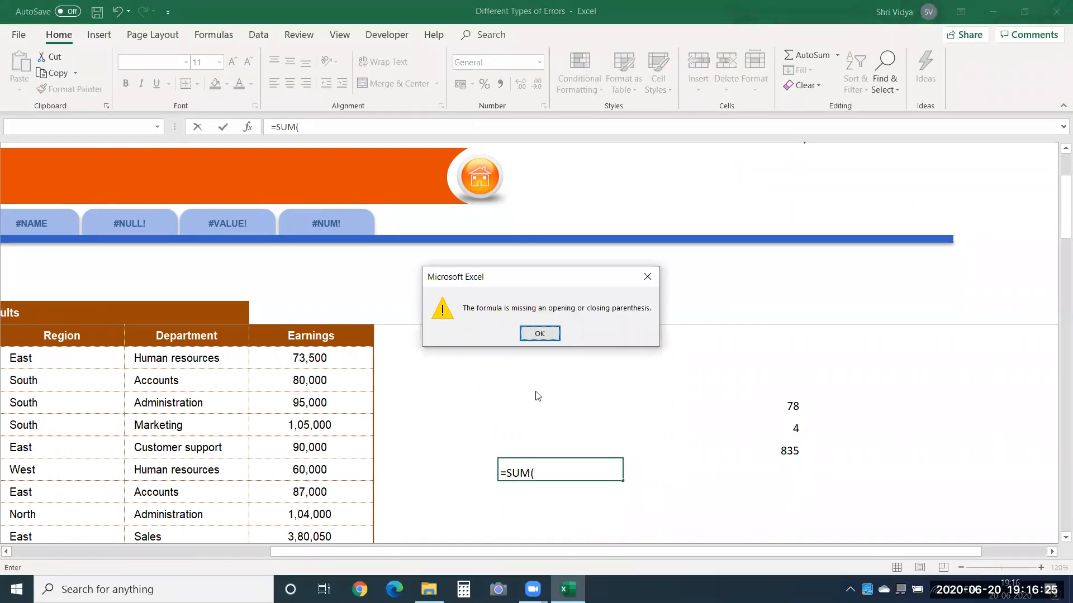
click(526, 333)
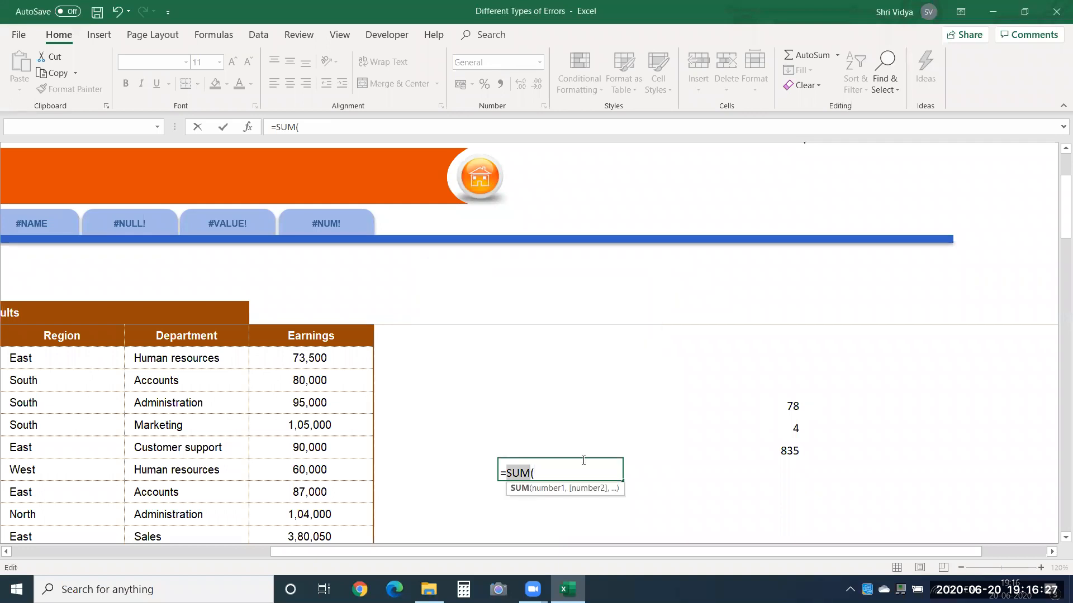
key(End)
drag(788, 400, 786, 440)
key(Return)
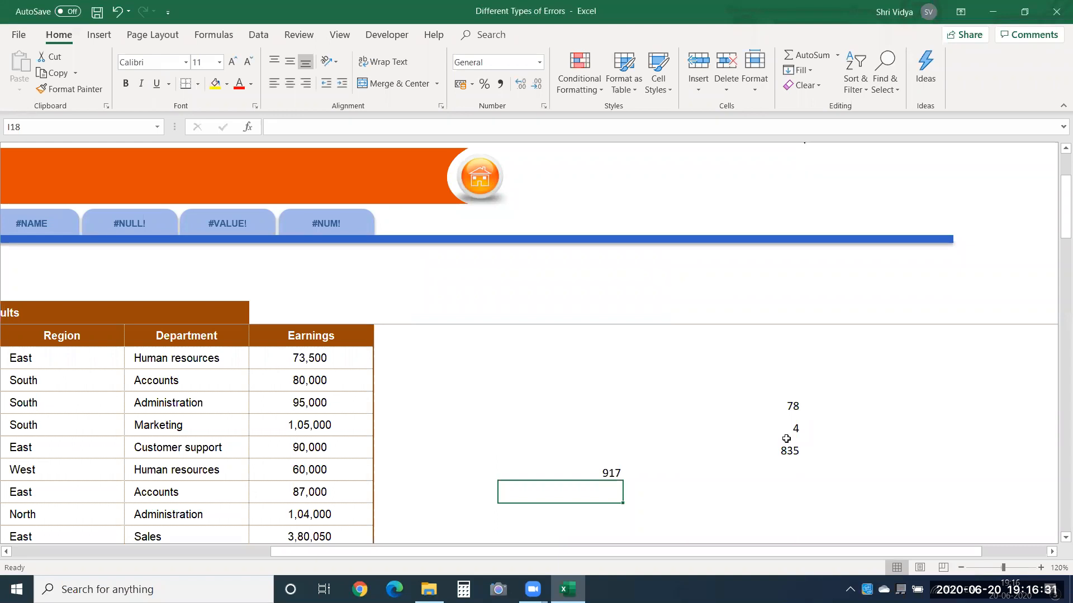
click(602, 471)
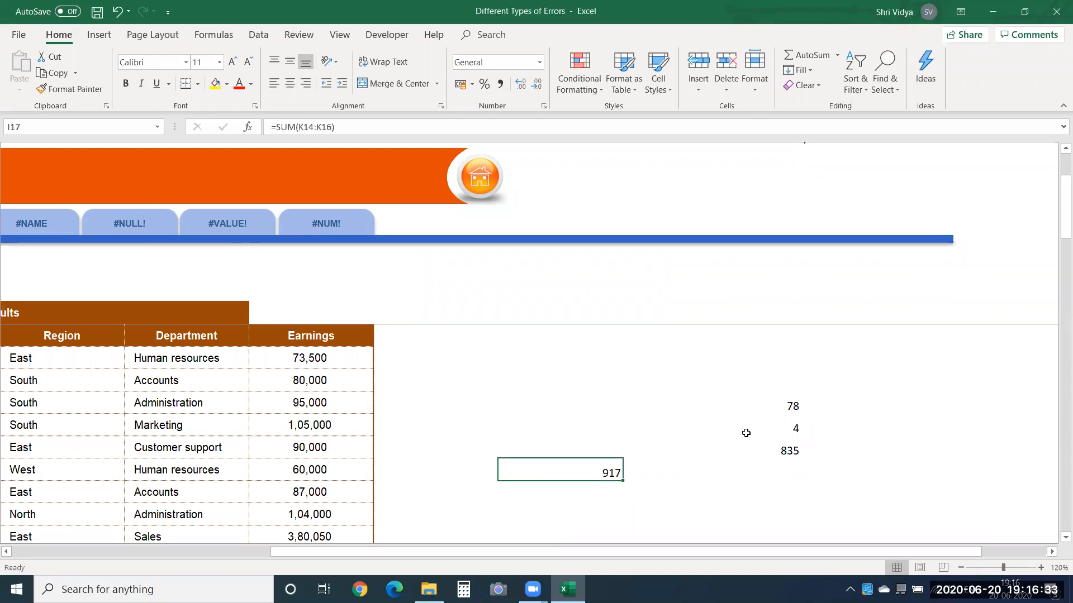
Delete cells K14:K16 with the shift cells left option, then select I17 to inspect its SUM formula.
drag(788, 406, 790, 444)
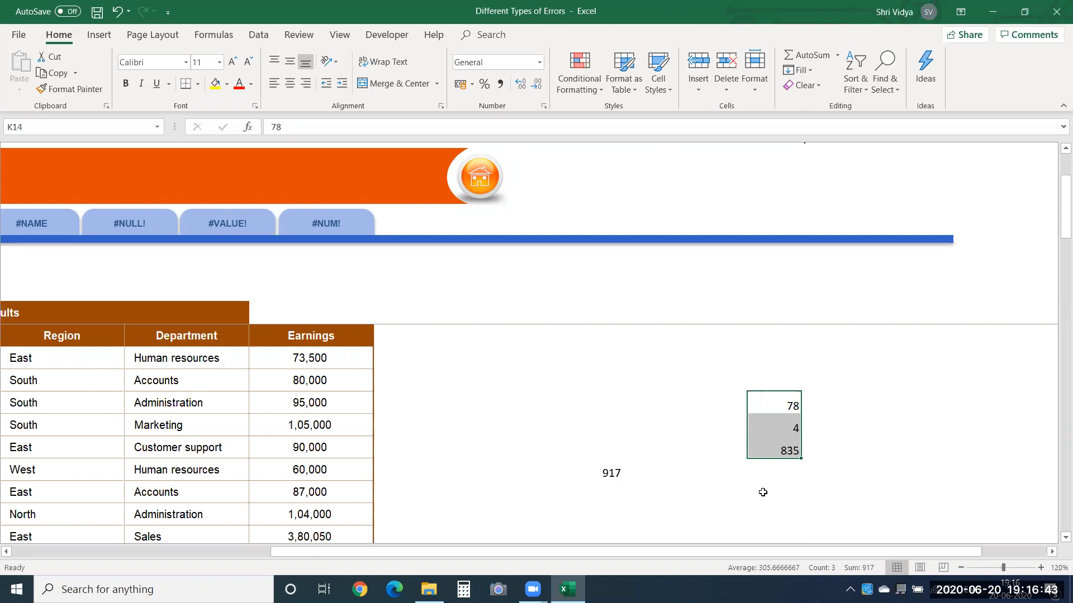
key(ctrl+minus)
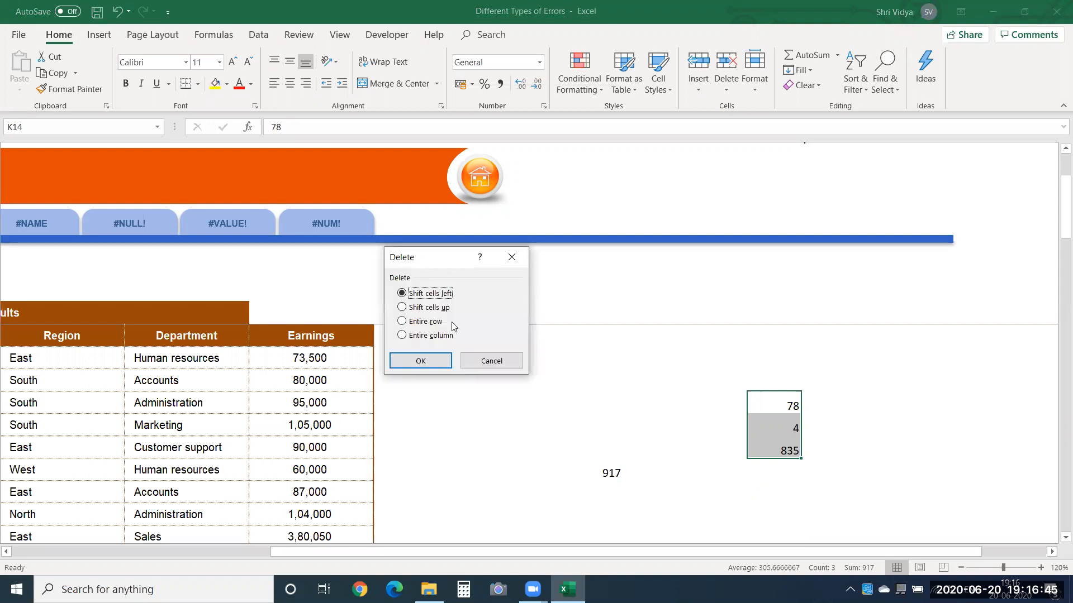
drag(438, 265, 815, 247)
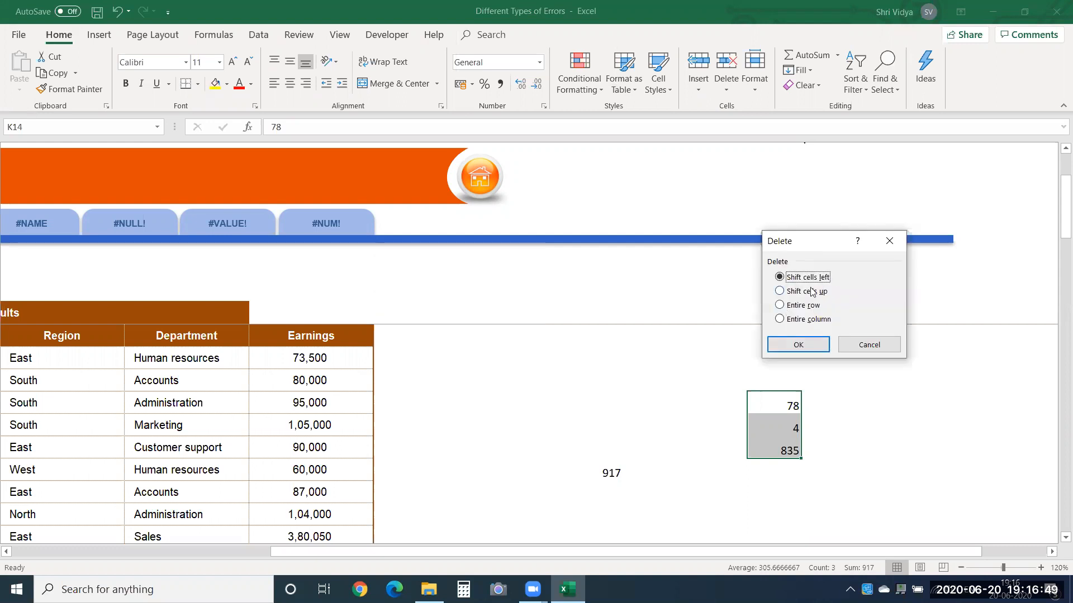
click(798, 345)
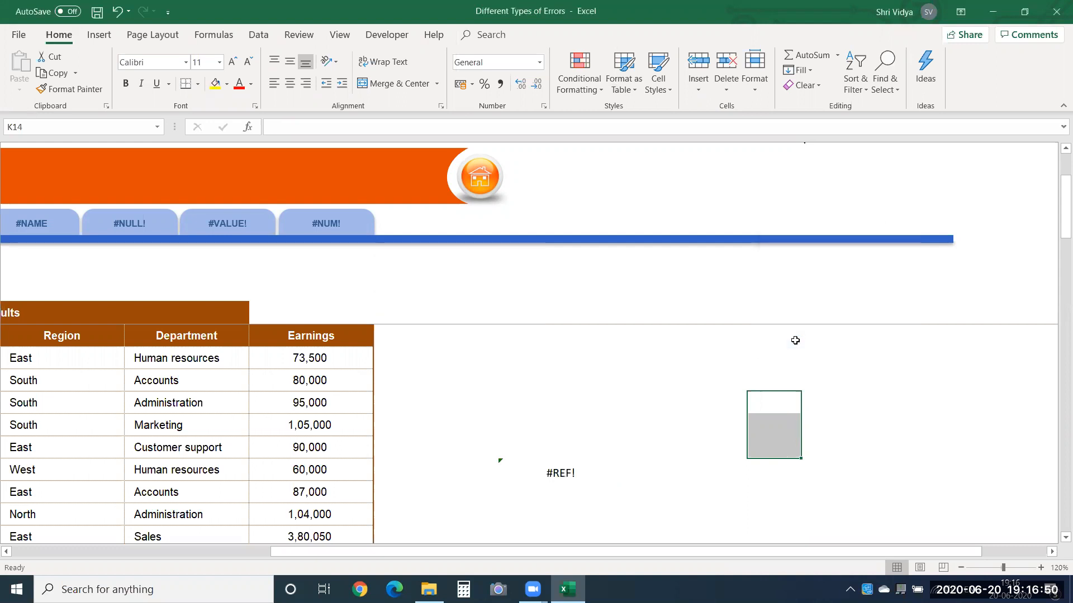
click(561, 473)
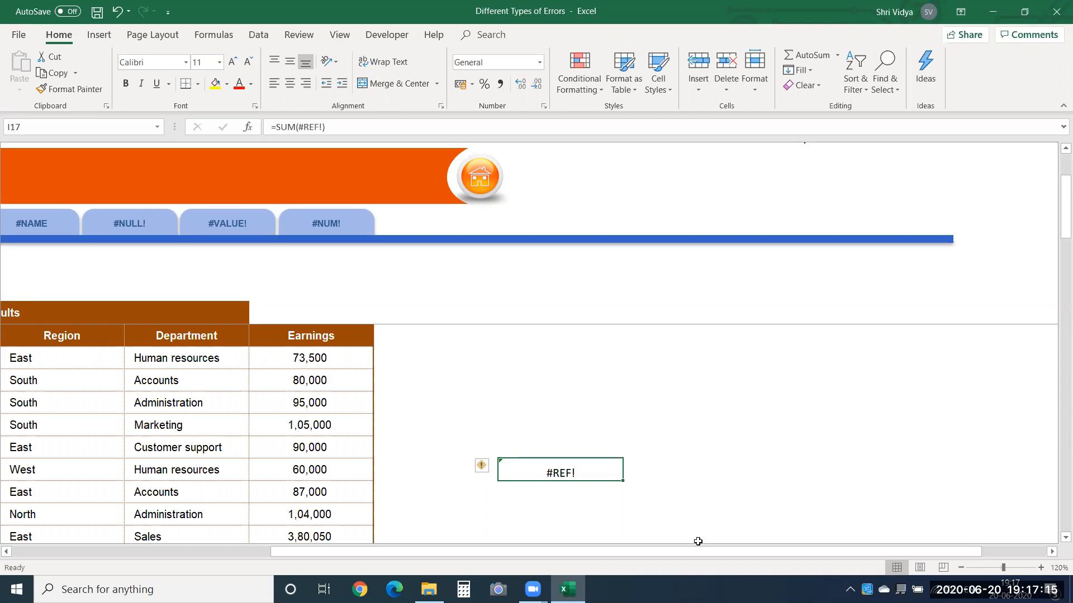
Go to the workbook's #NAME sheet with the quarterly product table.
drag(699, 551, 507, 545)
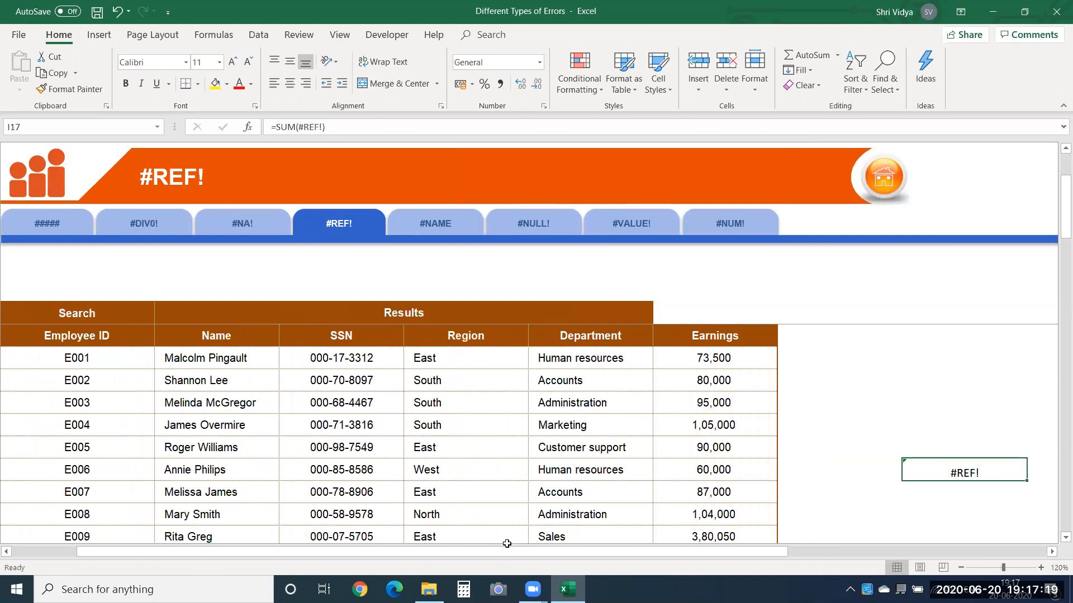
click(437, 218)
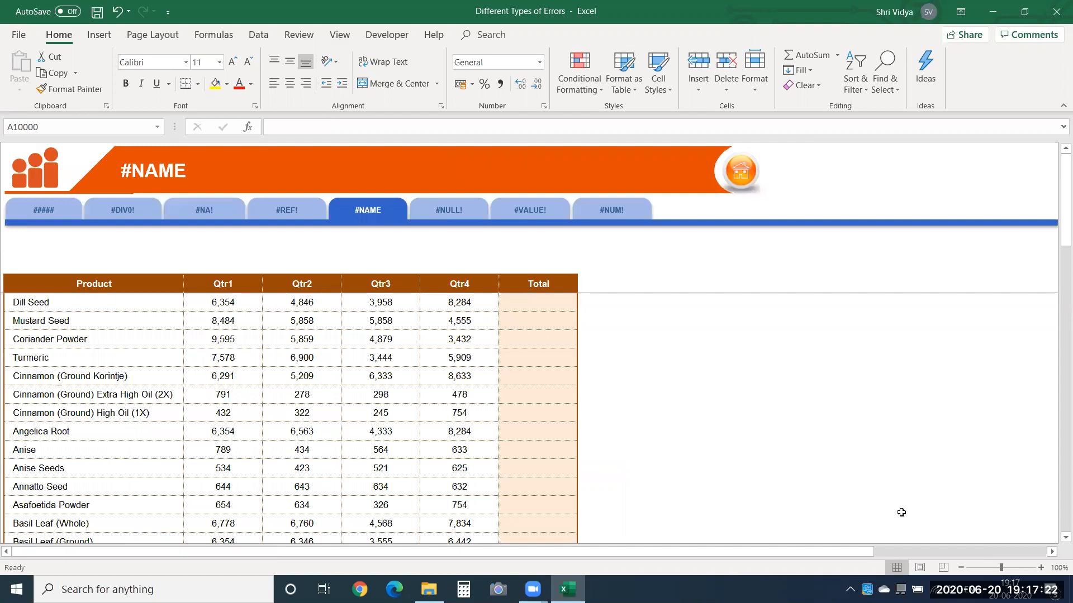
click(1040, 567)
click(1041, 567)
click(1040, 568)
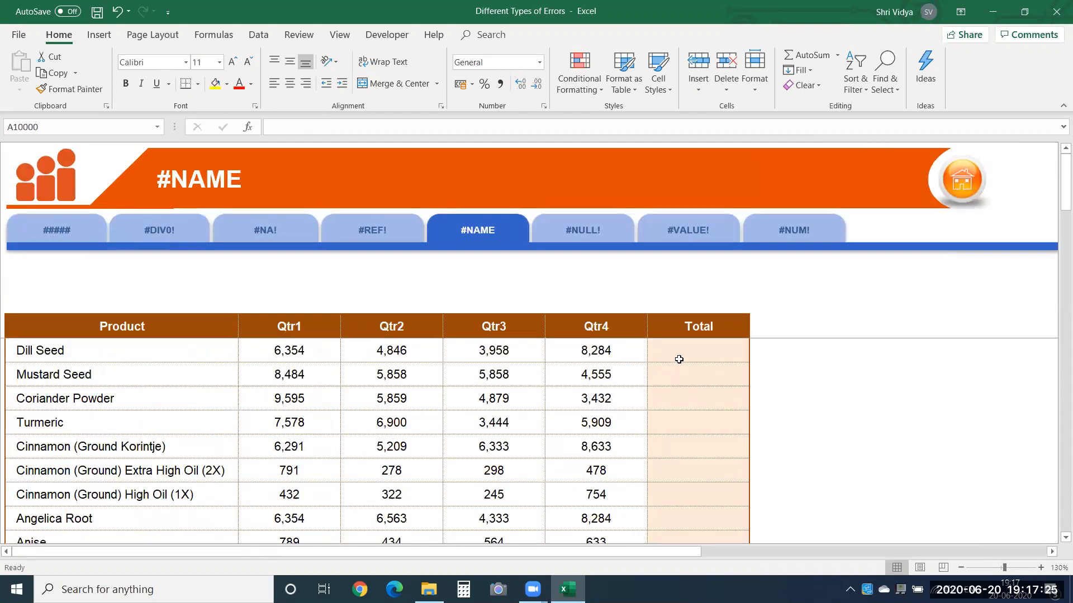
Enter the misspelled formula =vlokup in the Dill Seed Total cell G8 and select that cell.
click(679, 359)
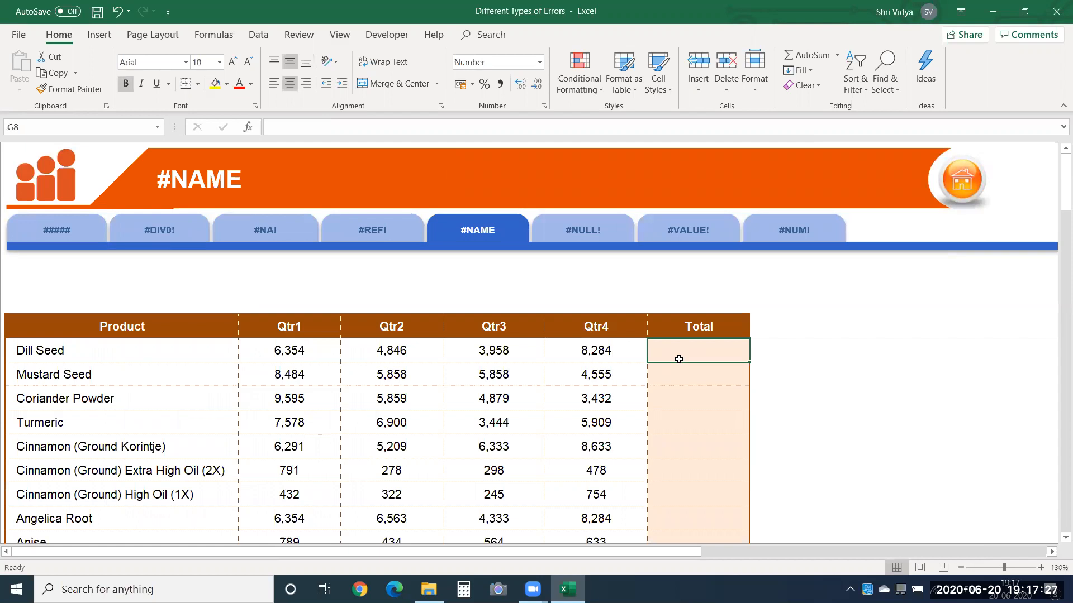
text(=)
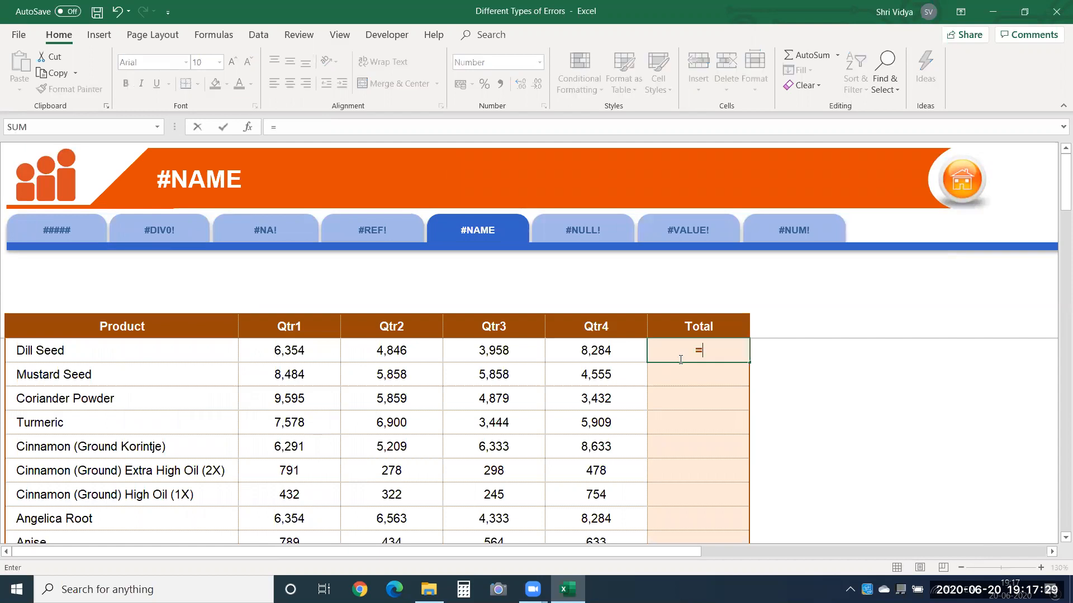
text(vlo)
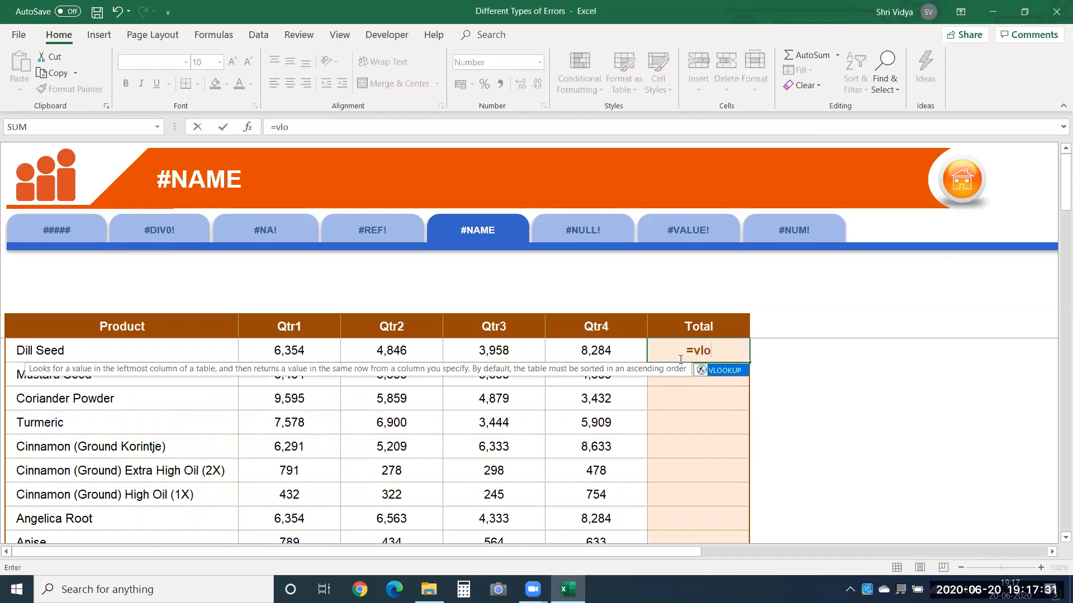
text(kup)
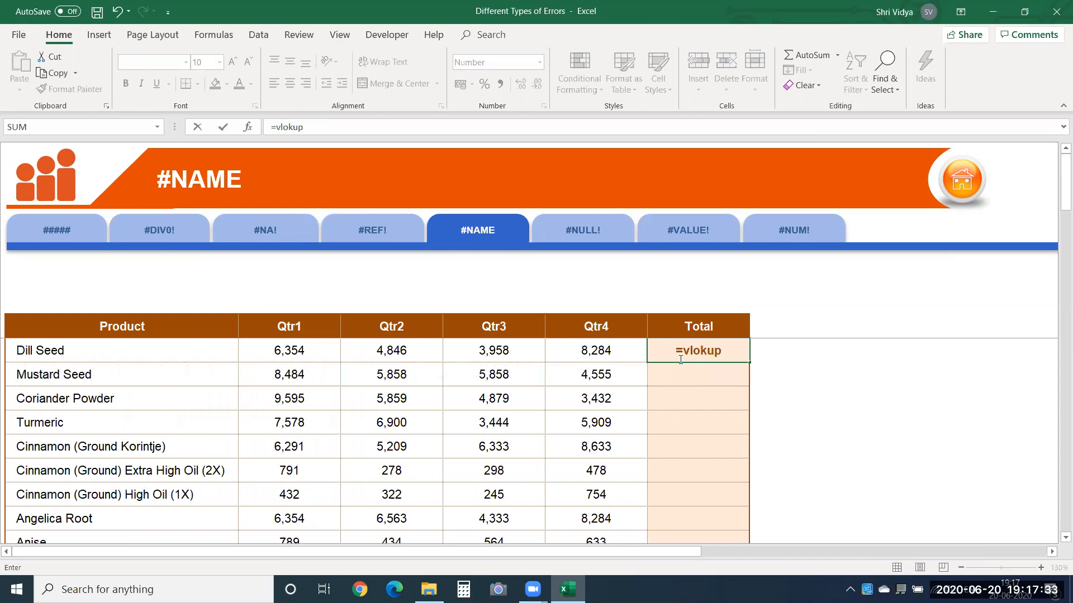
key(Return)
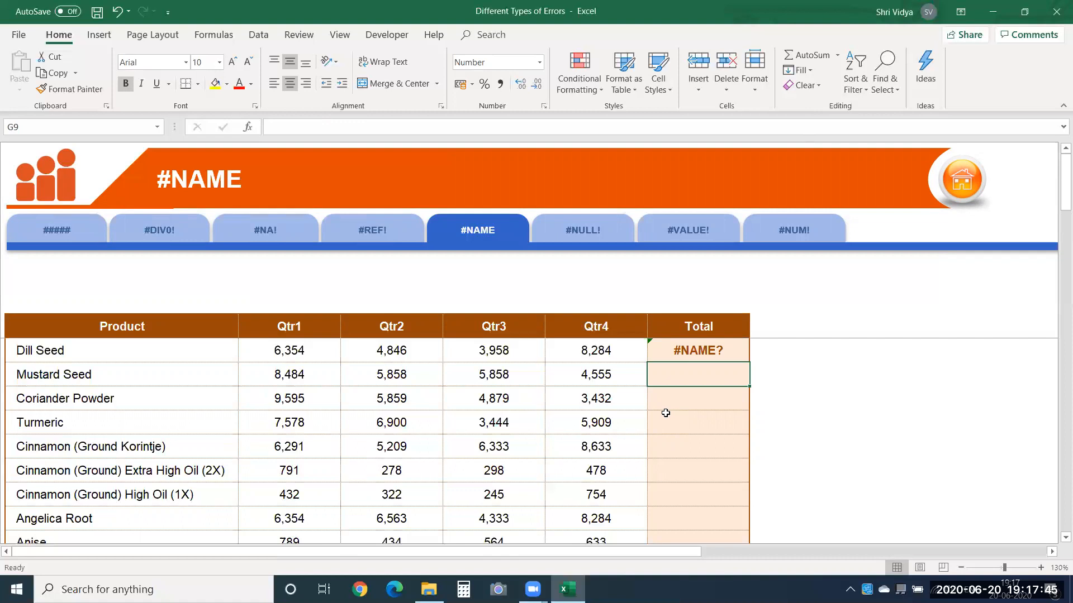
key(Up)
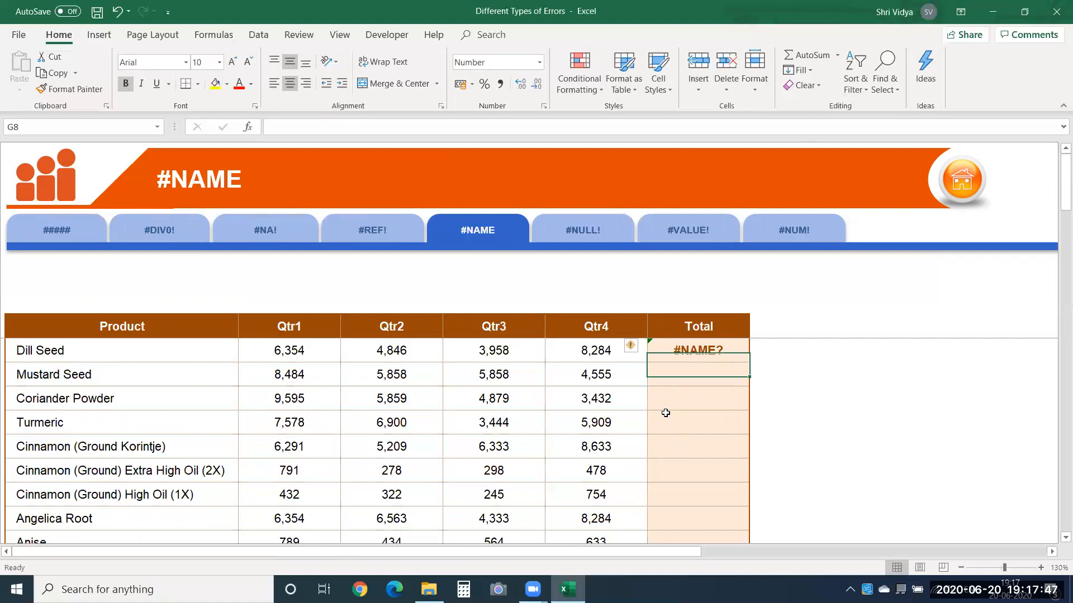
key(Down)
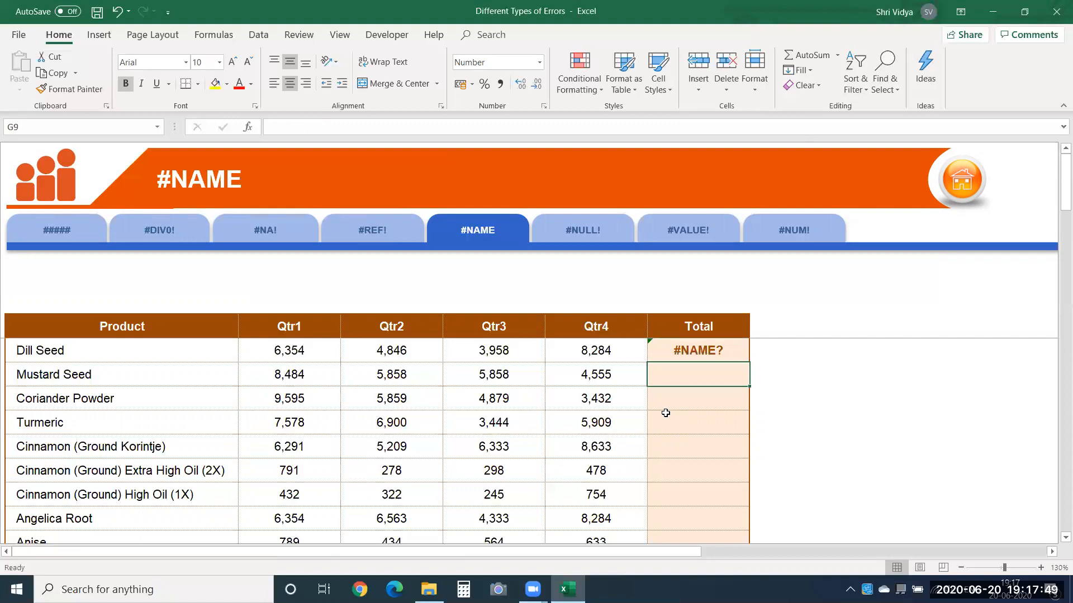
text(=)
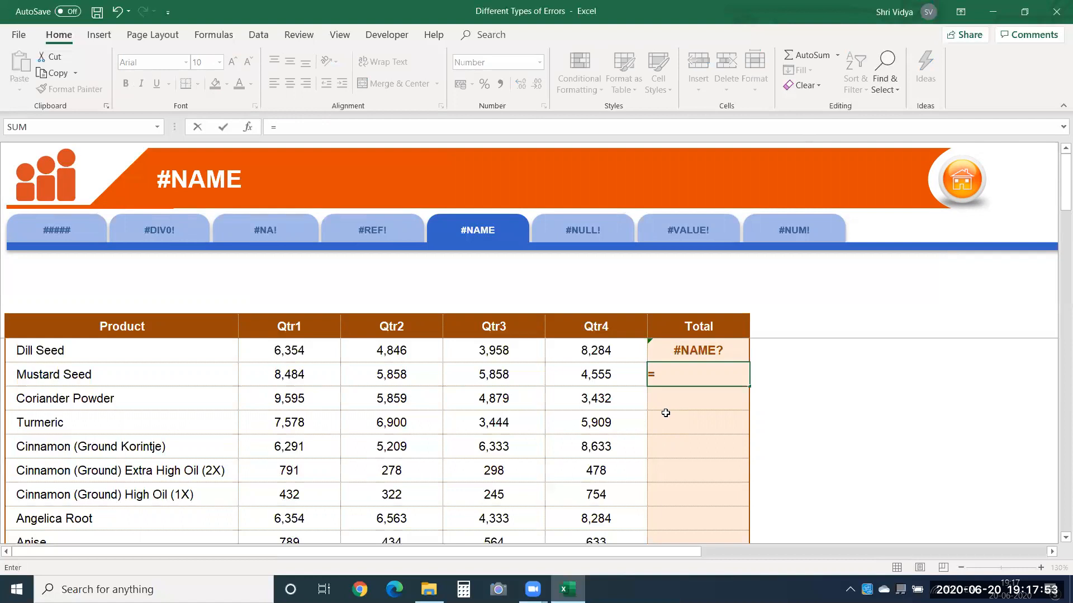
text(vl)
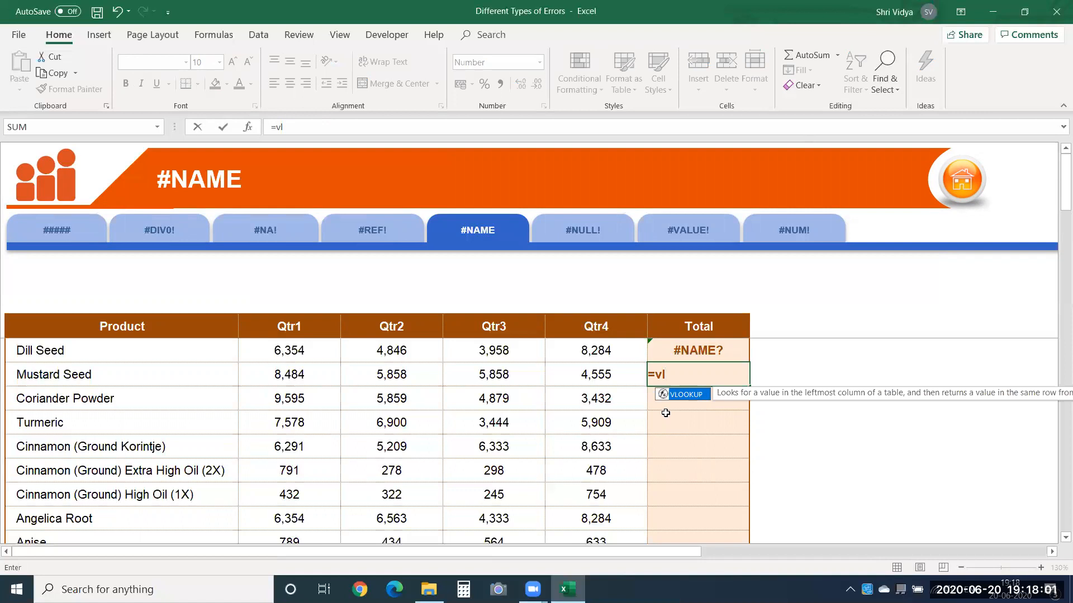
key(Tab)
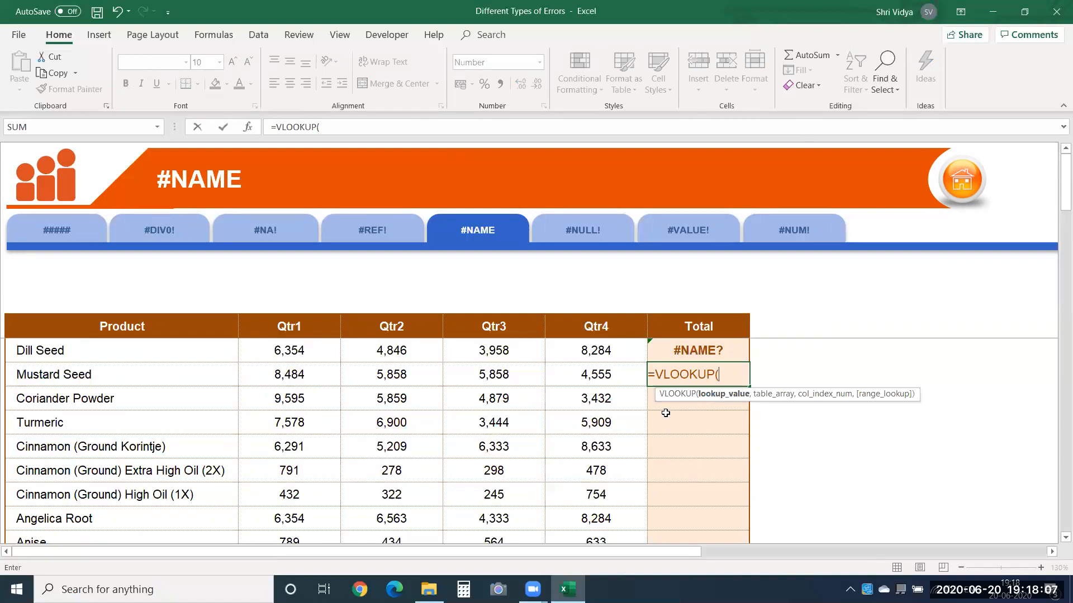
key(Escape)
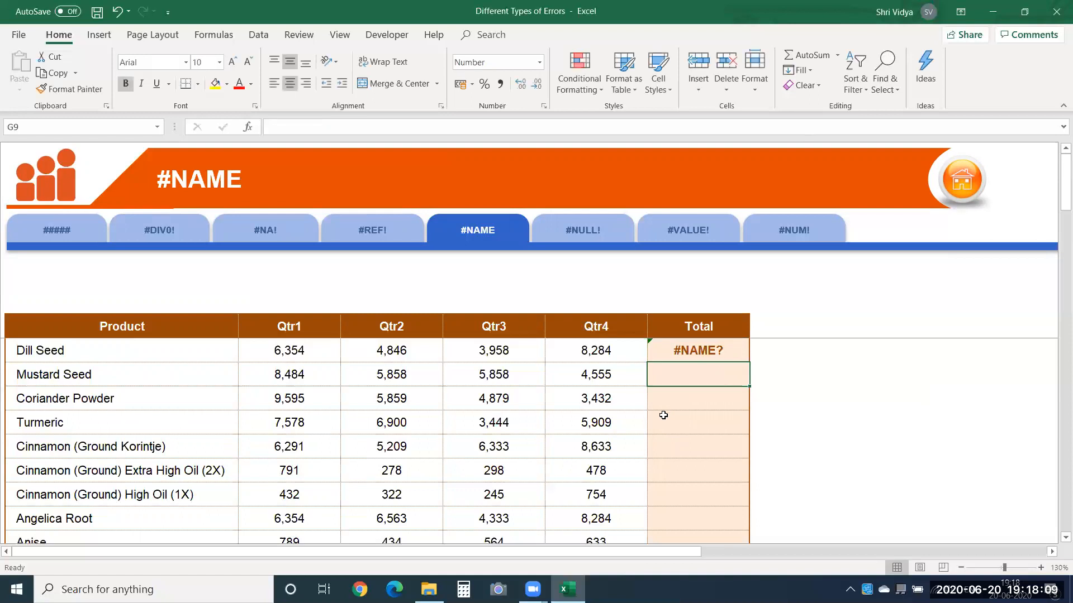
Go to the workbook's #NULL! sheet.
click(608, 240)
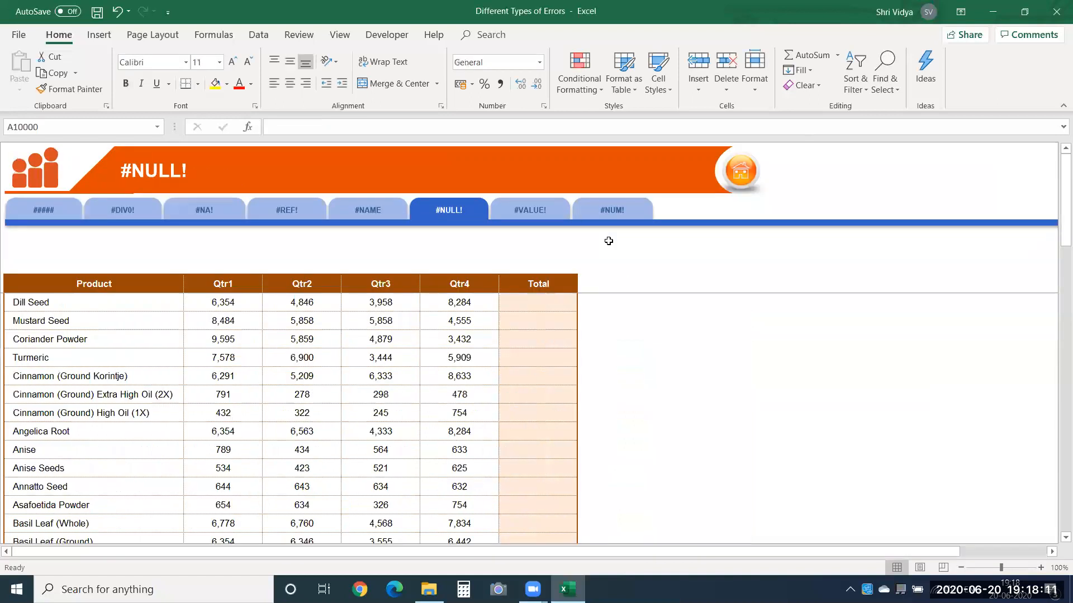
click(1040, 568)
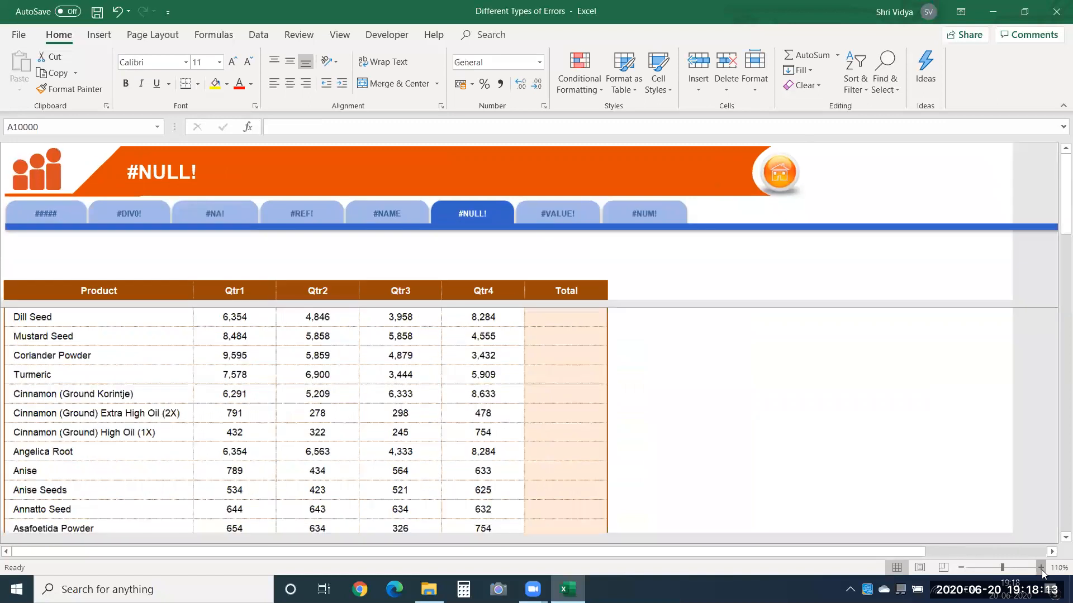
click(1040, 568)
Enter =SUM(C9:C11 E9:E11) in the Dill Seed Total cell G8, separating the two ranges with only a space.
click(626, 339)
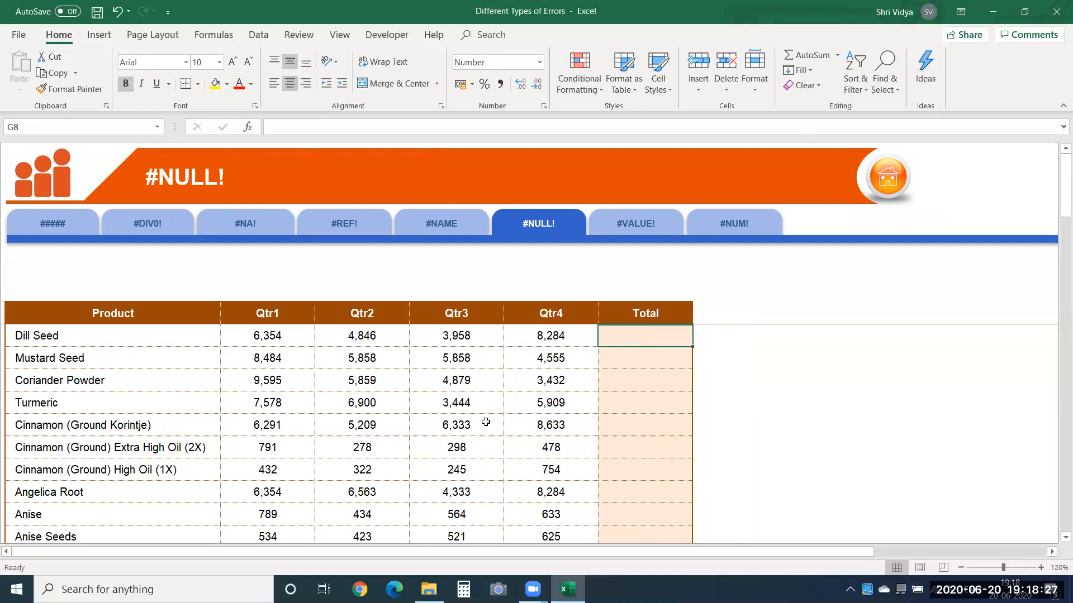
text(=sum)
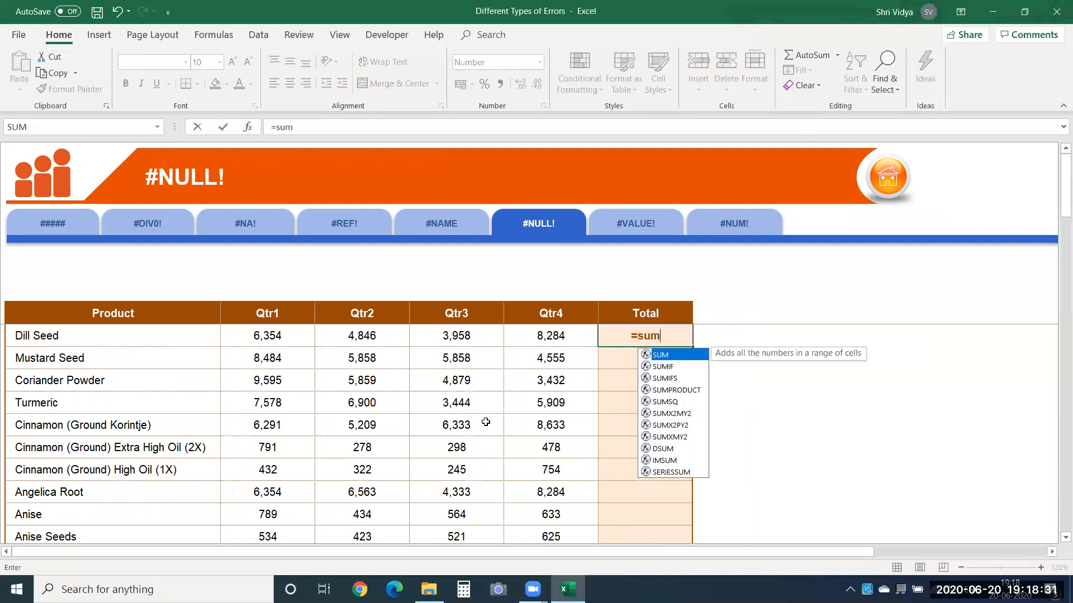
key(Tab)
drag(276, 355, 275, 407)
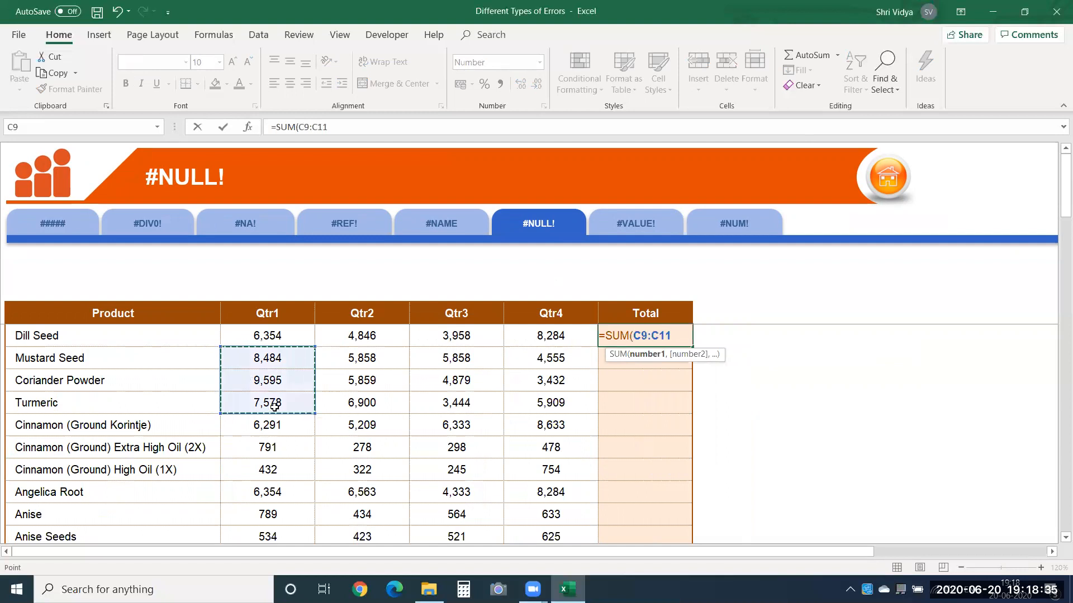
text(,)
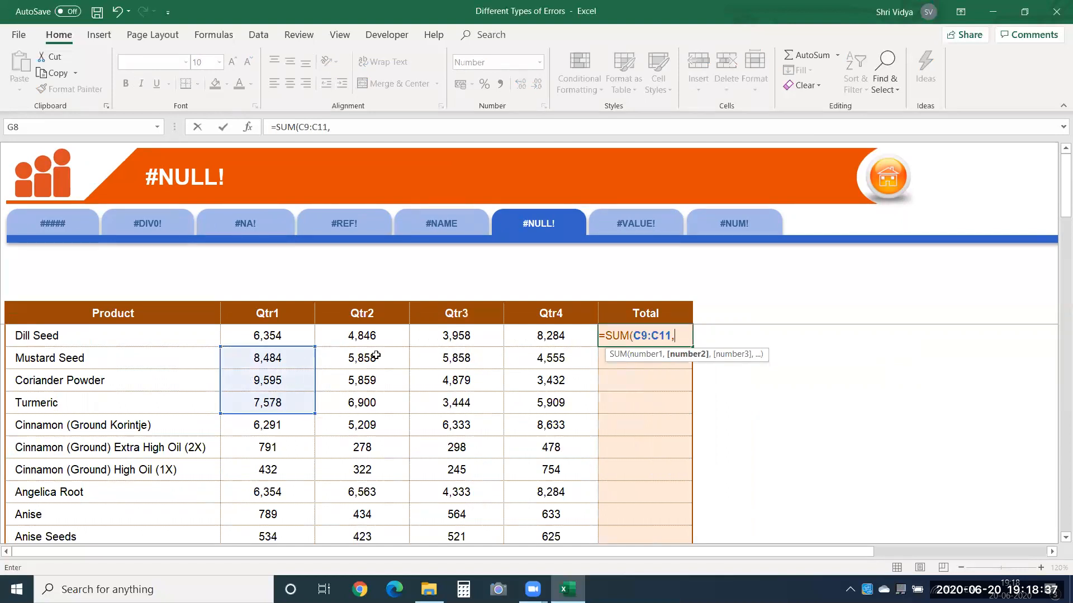
key(BackSpace)
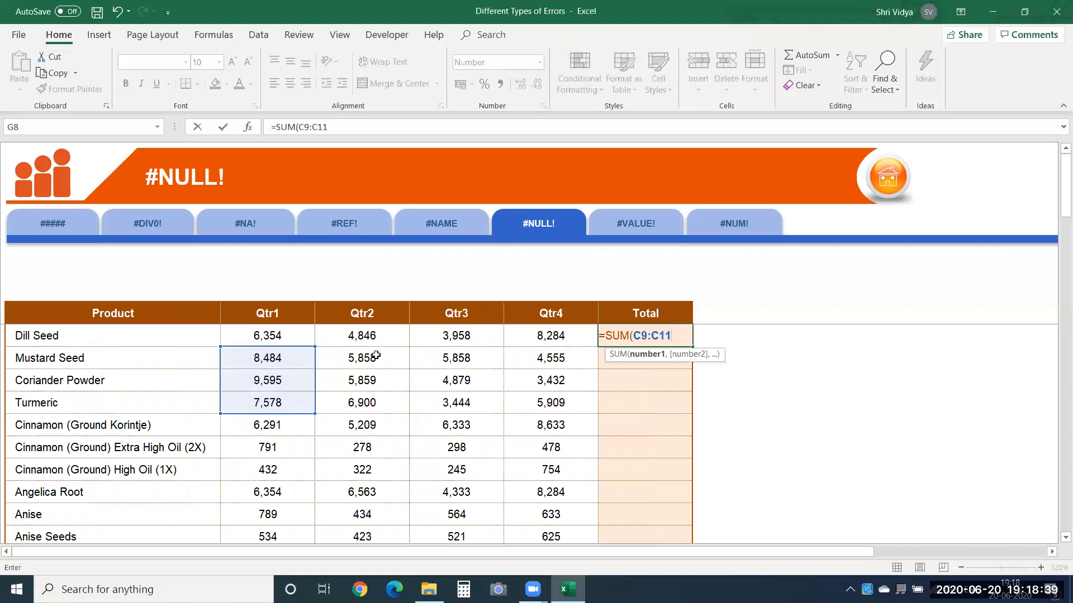
drag(427, 359, 432, 406)
key(Return)
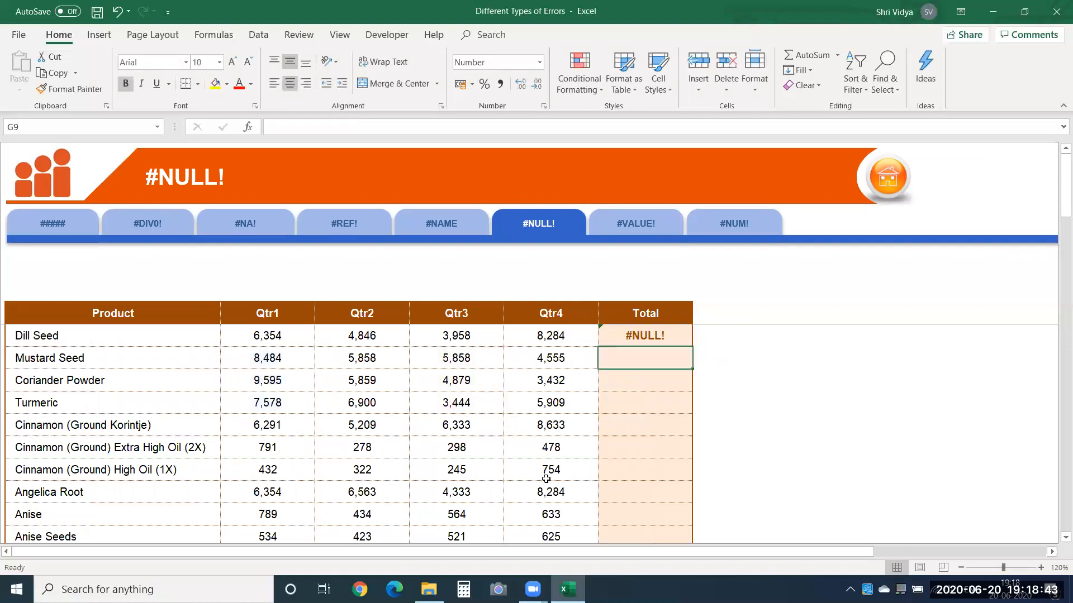
Change the formula in G8 to =SUM(C9 C11, E9:E11), adding a comma between the ranges and replacing the first colon with a space.
click(641, 338)
double_click(635, 339)
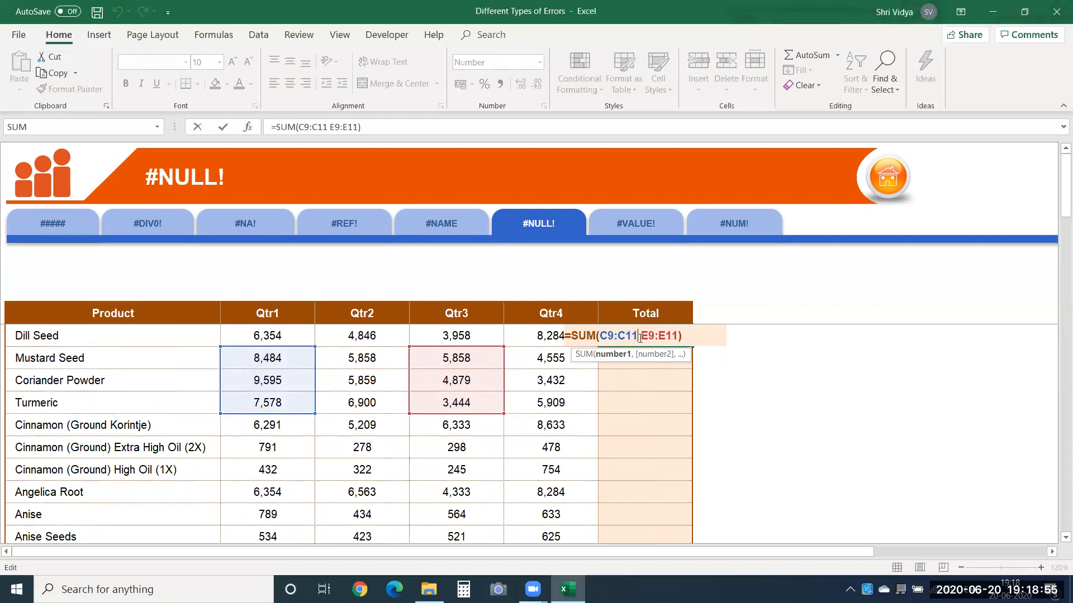
text(,)
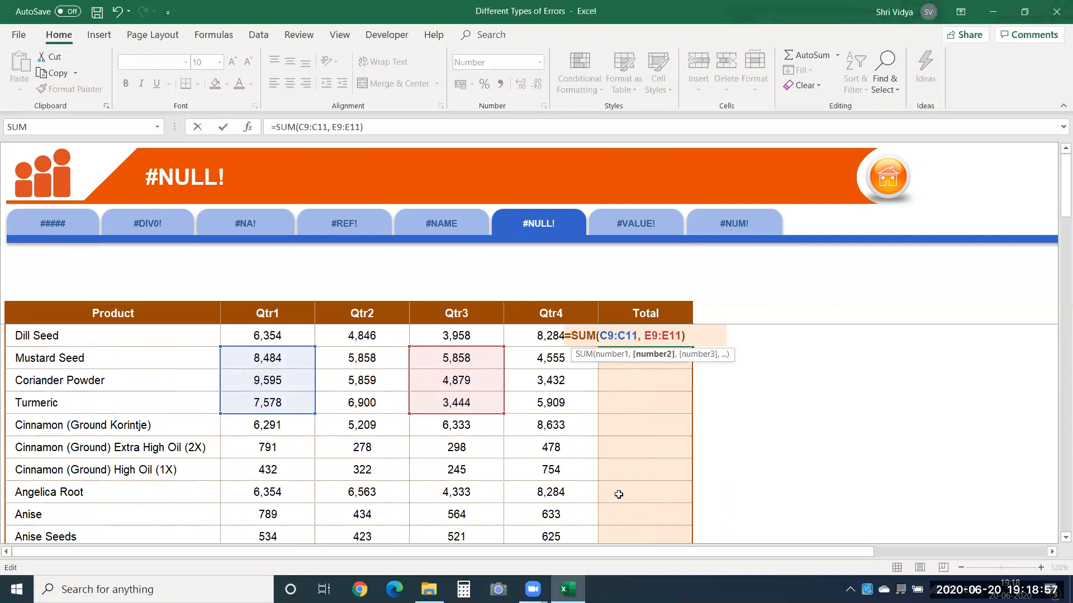
click(613, 335)
key(Delete)
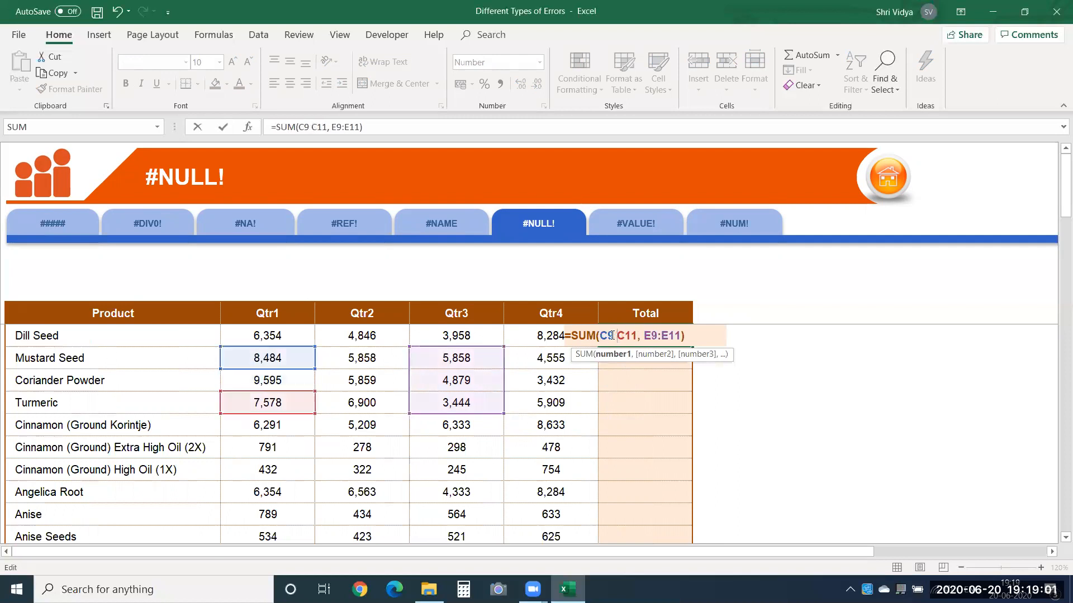
key(Return)
click(625, 335)
key(F1)
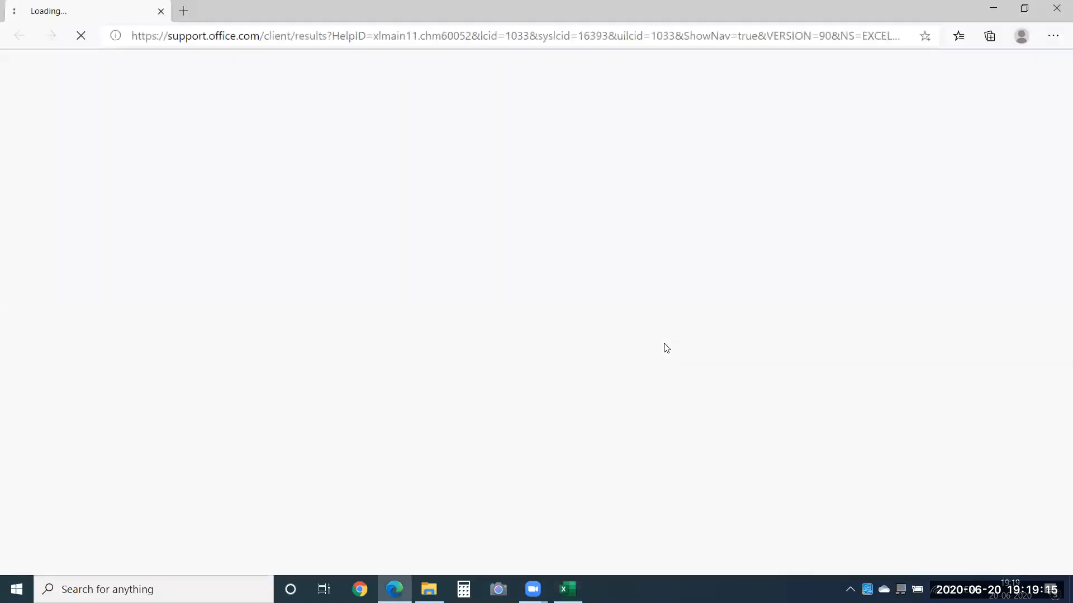
key(alt+Tab)
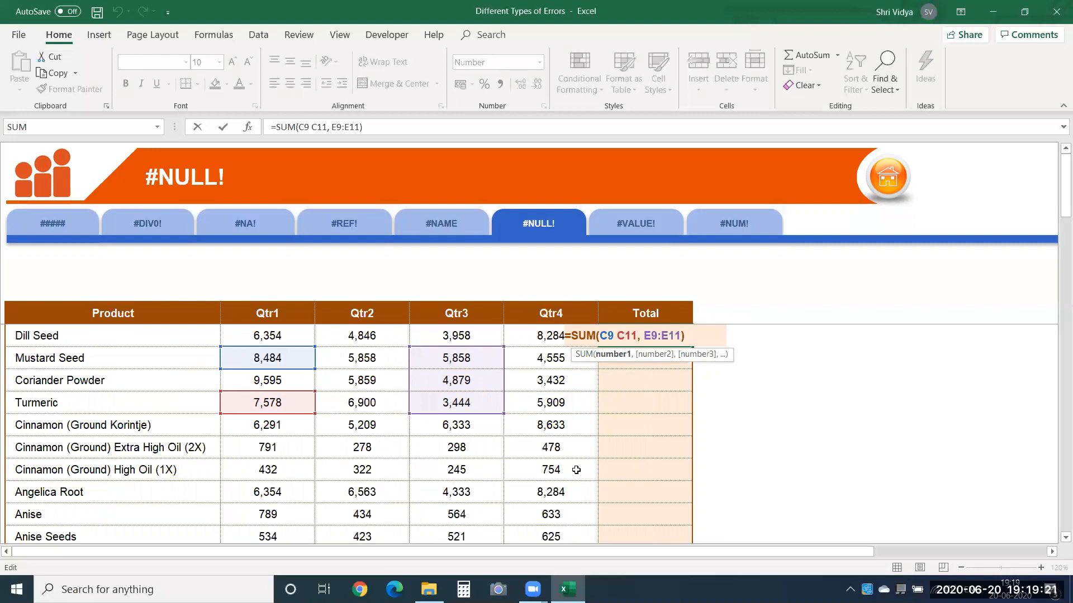
key(ctrl+Return)
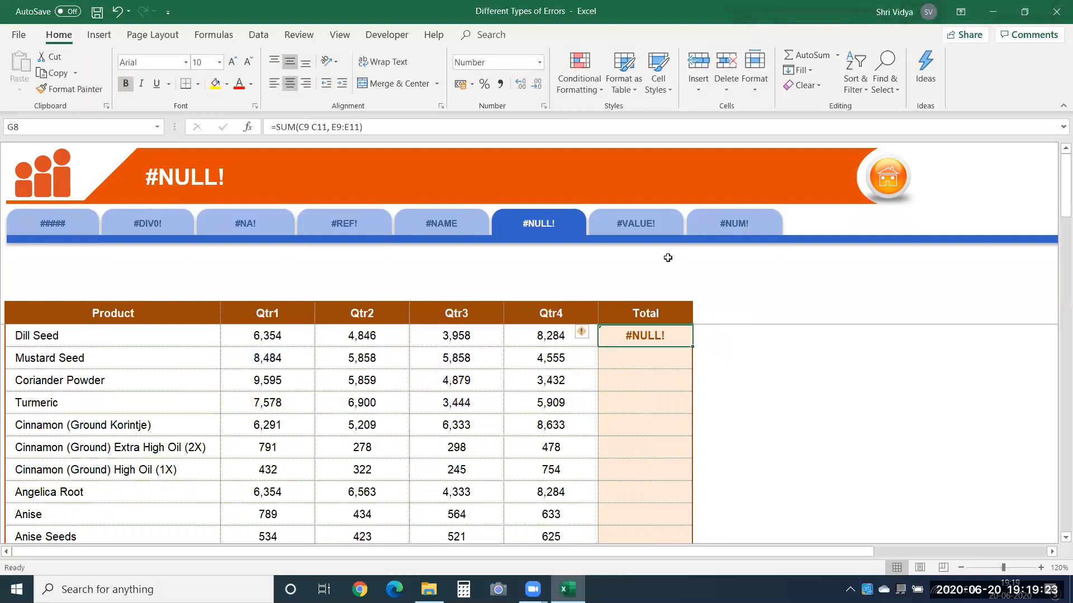
Go to the workbook's #VALUE! sheet with the yearly growth table.
click(652, 224)
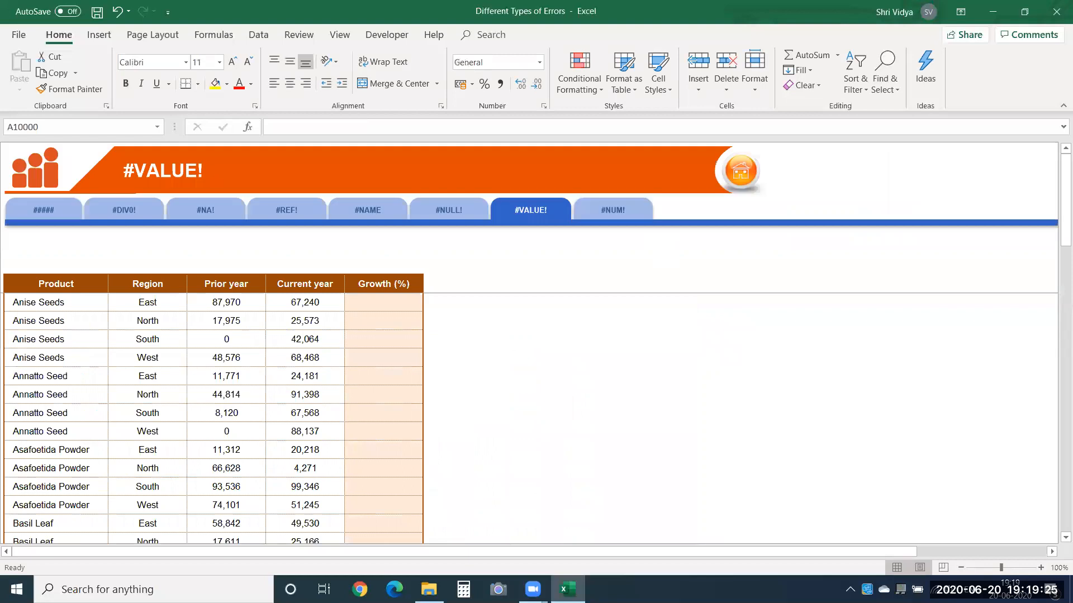
click(1040, 568)
click(1040, 567)
click(1041, 568)
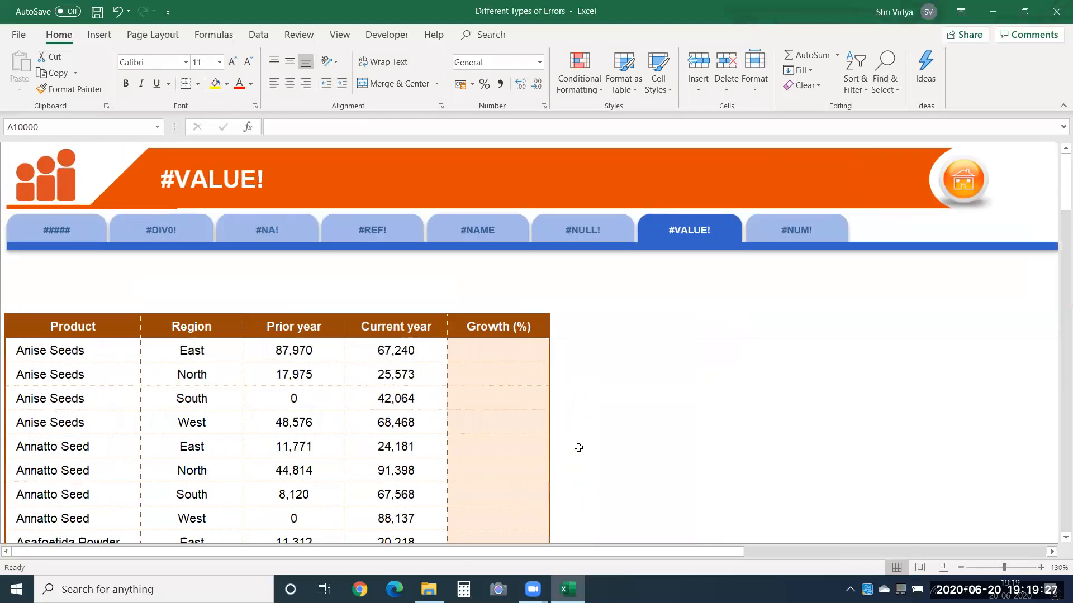
Enter =E8*E7 in Growth cell F9, multiplying a current-year value by the column's text header.
click(489, 366)
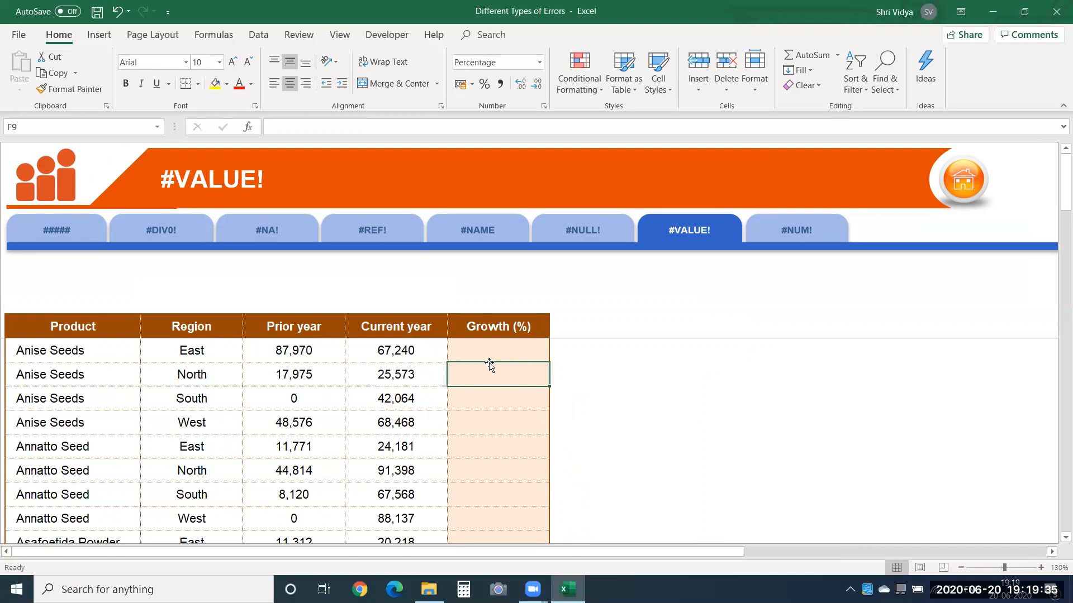
text(=)
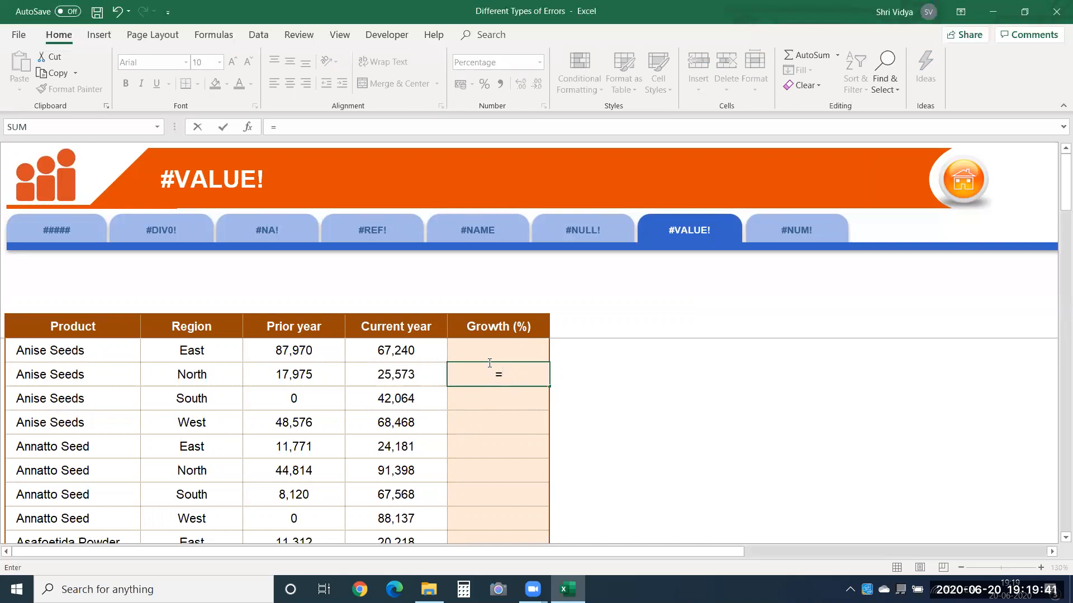
click(374, 345)
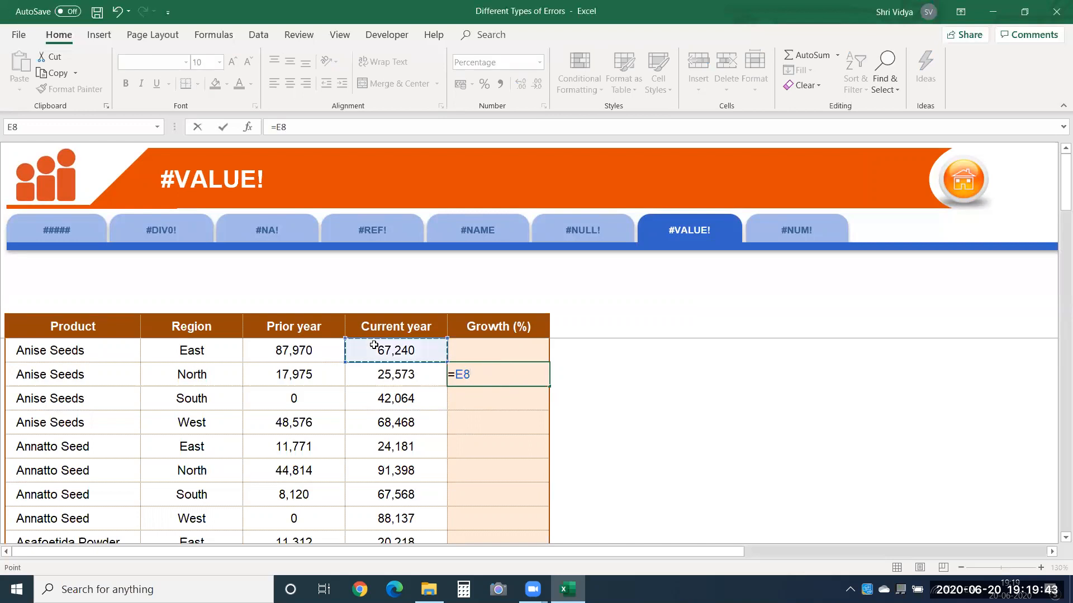
text(*)
click(372, 335)
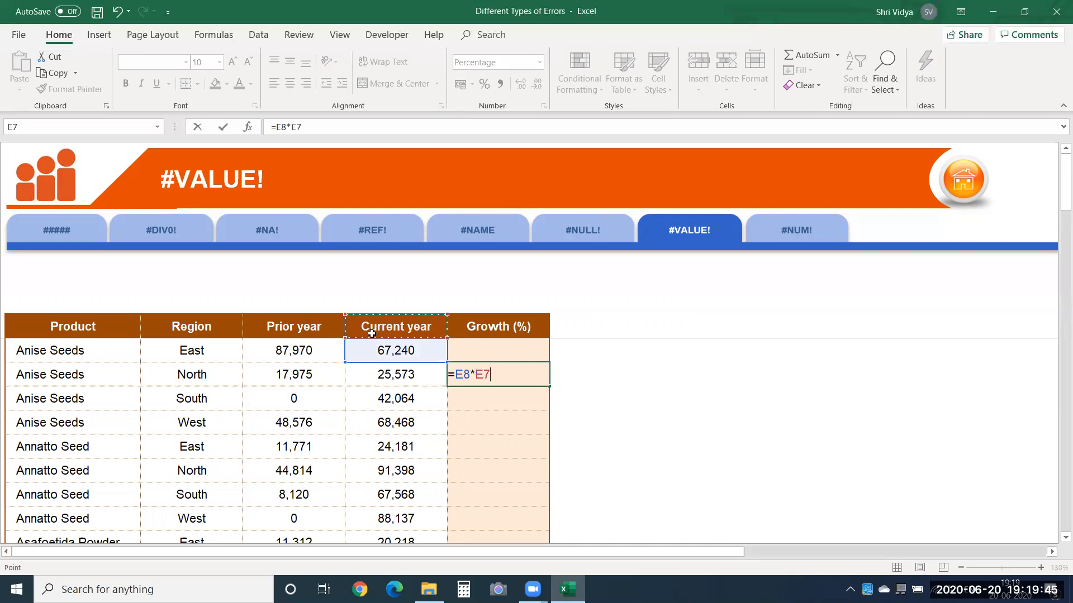
key(Return)
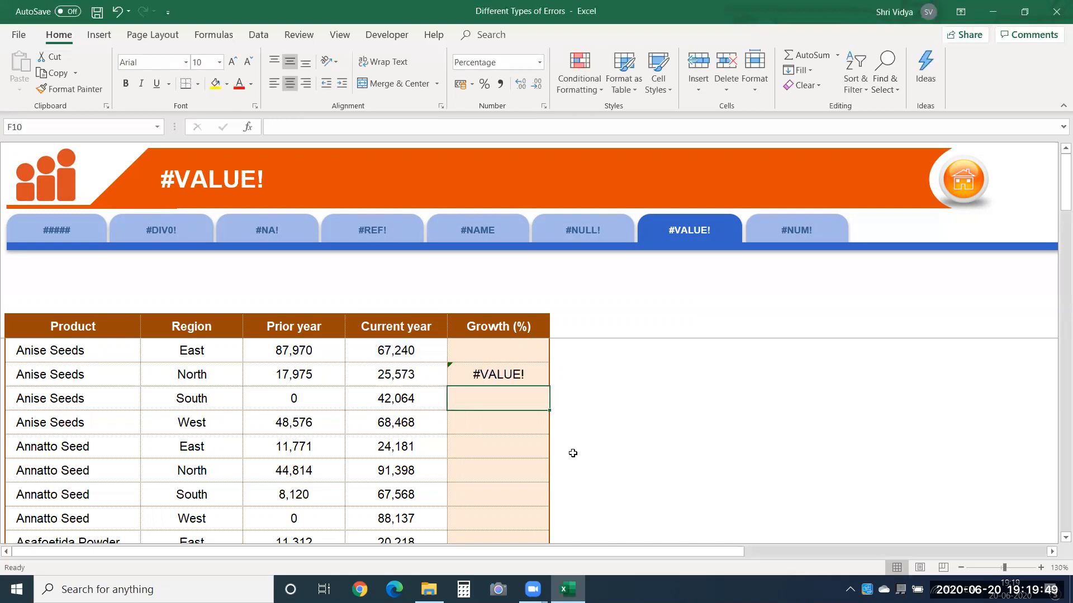
Clear cell F9 and enter =DATEVALUE(20-06-2020) with the date left unquoted.
click(484, 369)
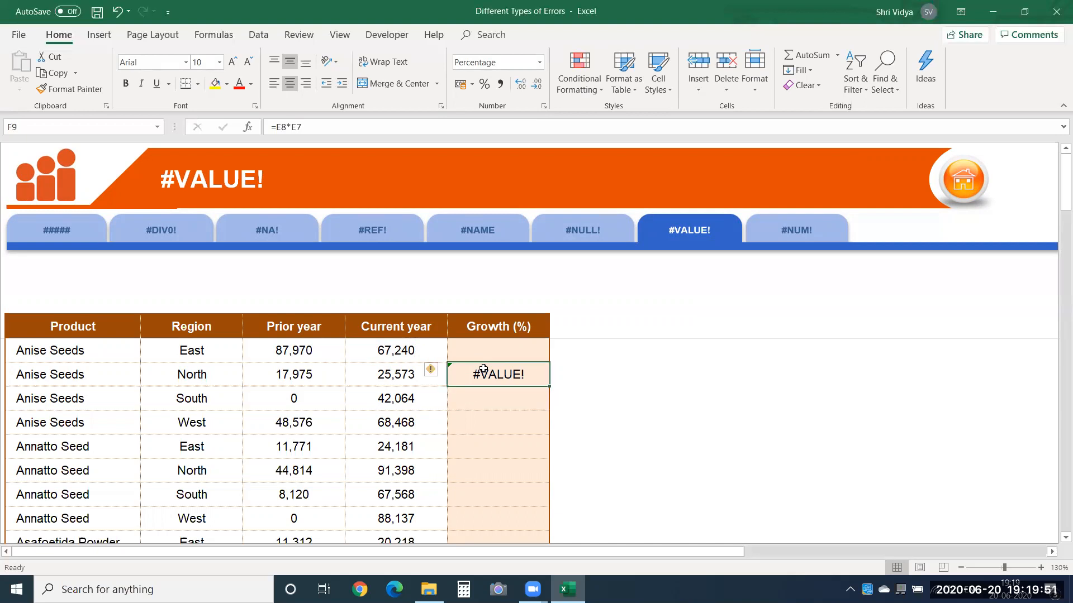
key(Delete)
text(=date)
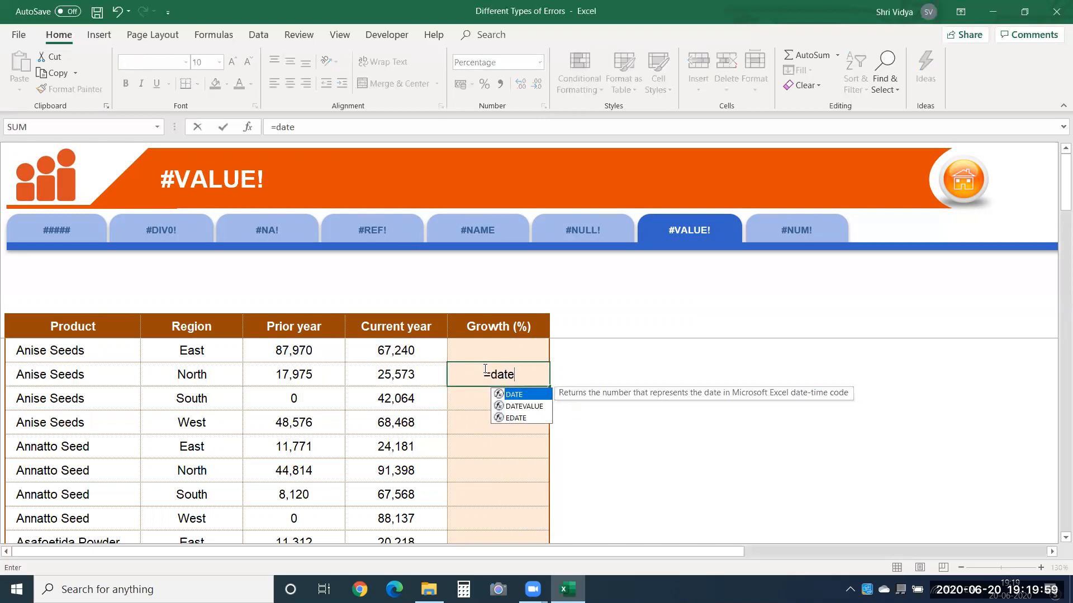
key(Down)
key(Tab)
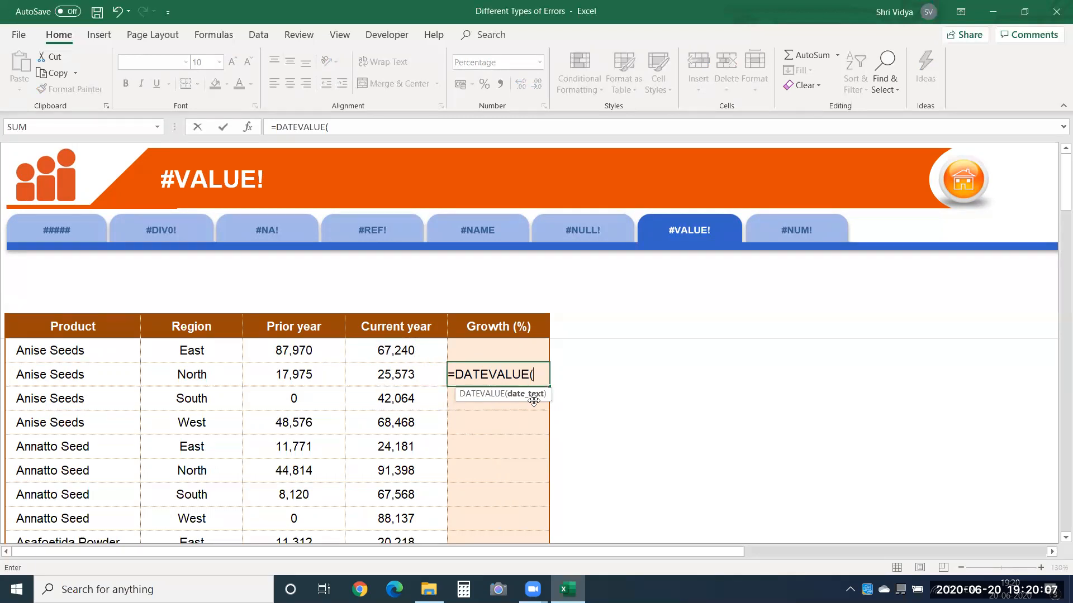
key(ctrl+semicolon)
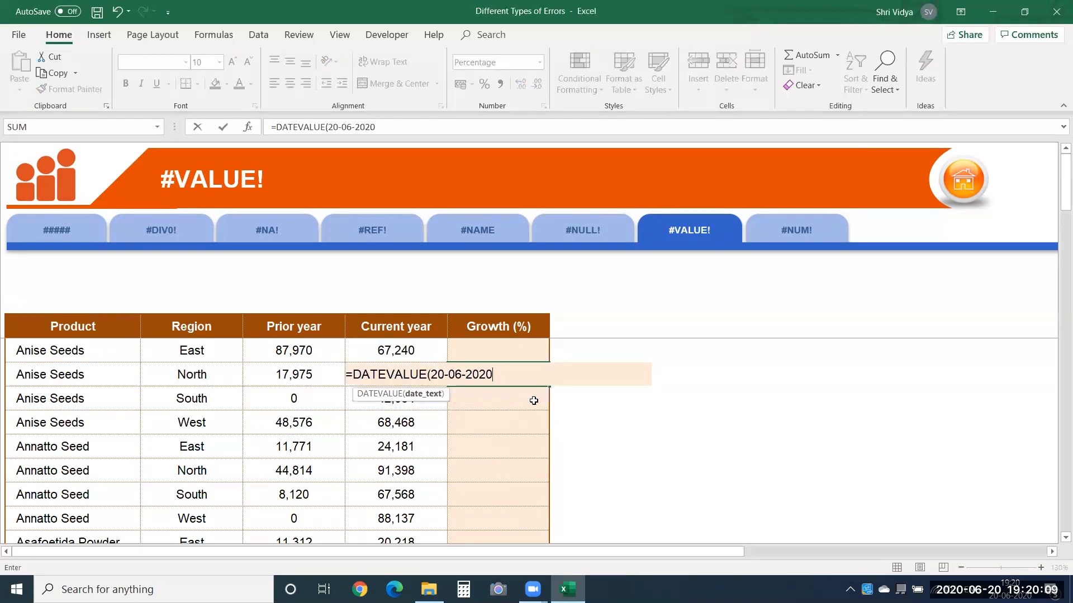
text())
key(Return)
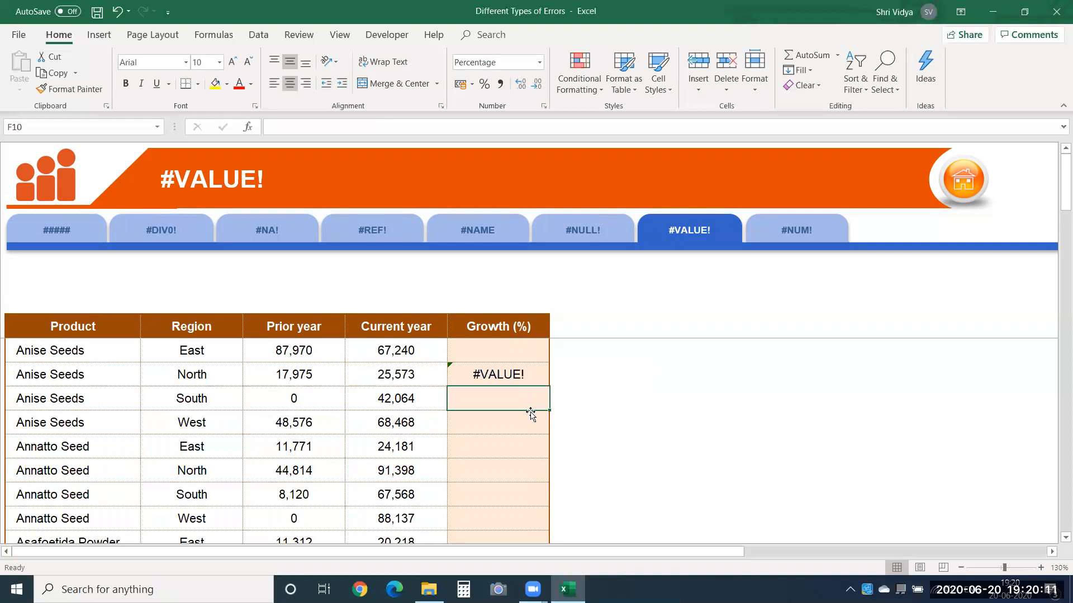
Edit the DATEVALUE formula in F9 to enclose the date in double quotation marks.
double_click(511, 377)
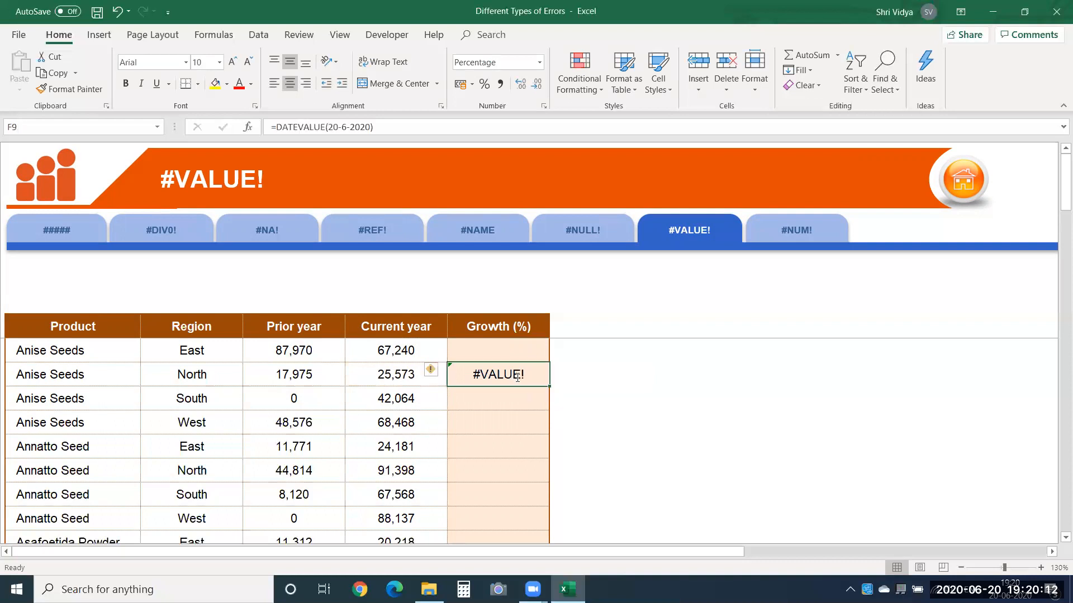
click(433, 375)
text(")
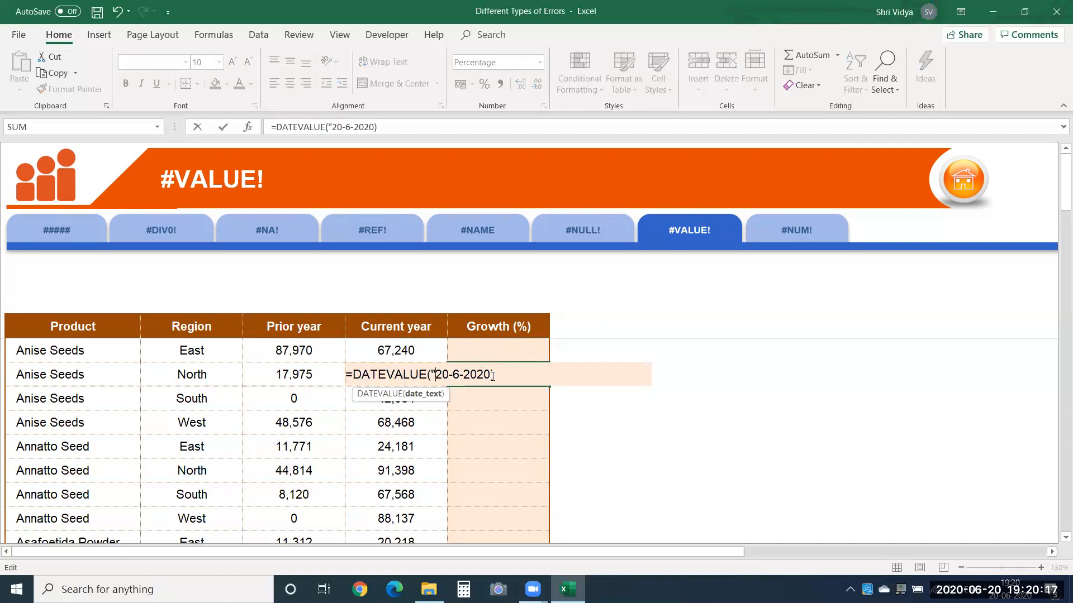
text(")
key(Return)
Change the number format of cell F9 to General.
click(491, 376)
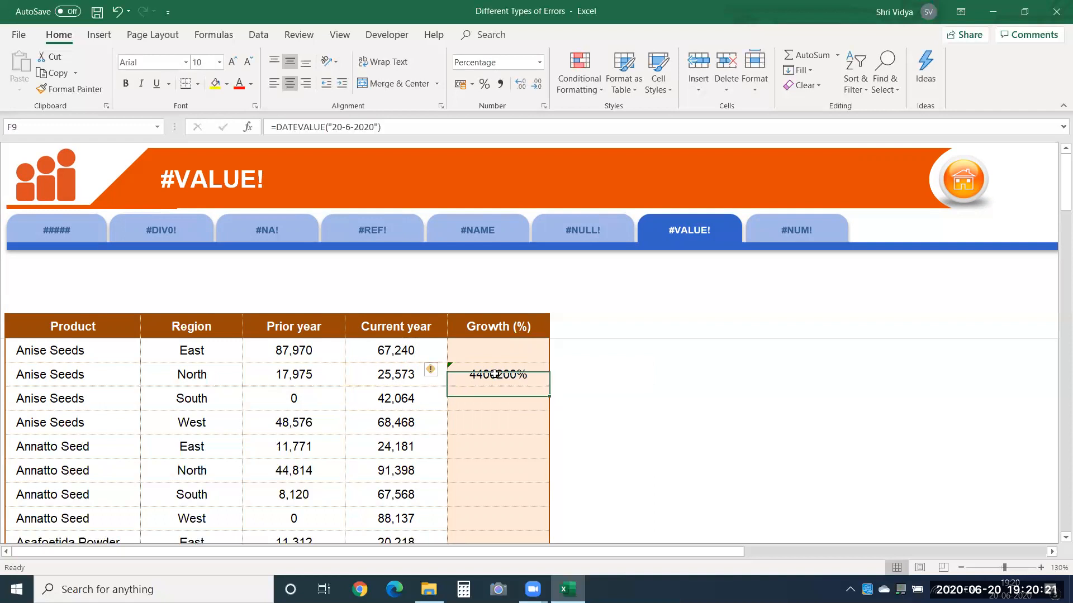
click(516, 64)
text(General)
key(Return)
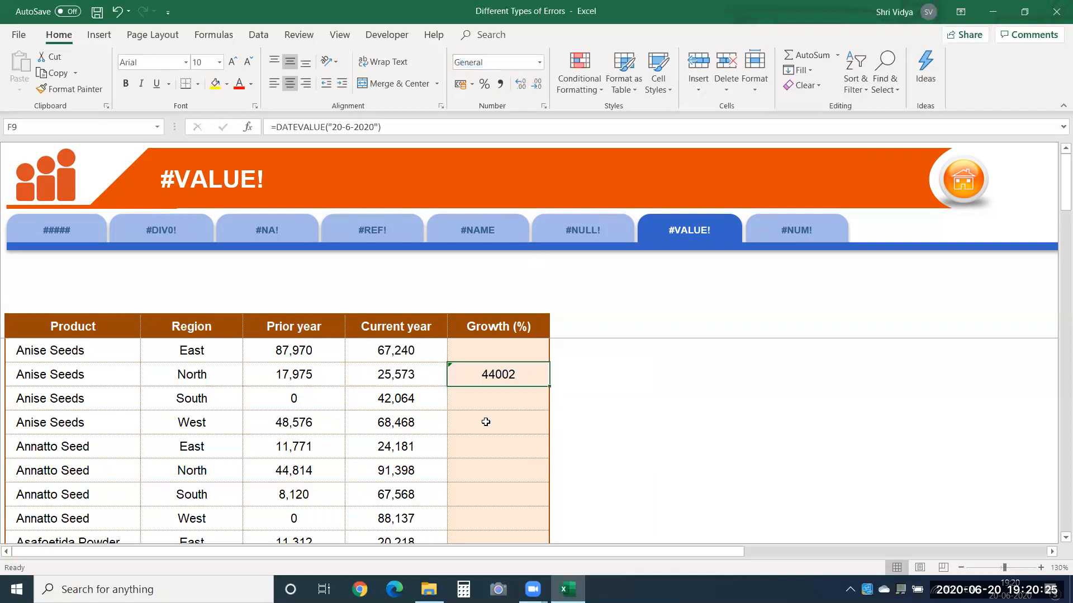
click(518, 413)
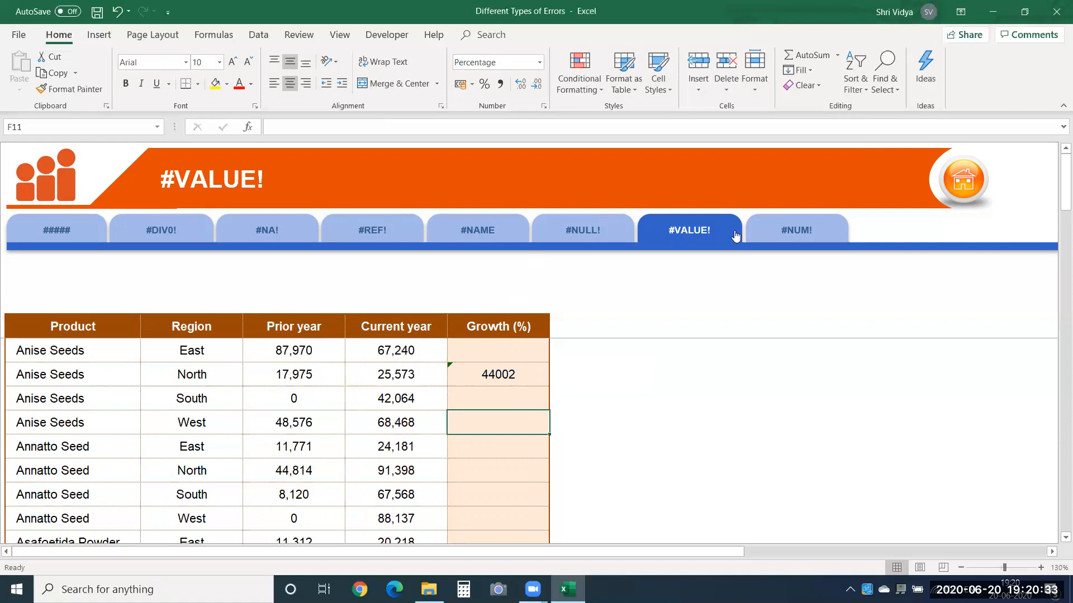
Go to the workbook's #NUM! sheet with the price and quantity table.
click(790, 228)
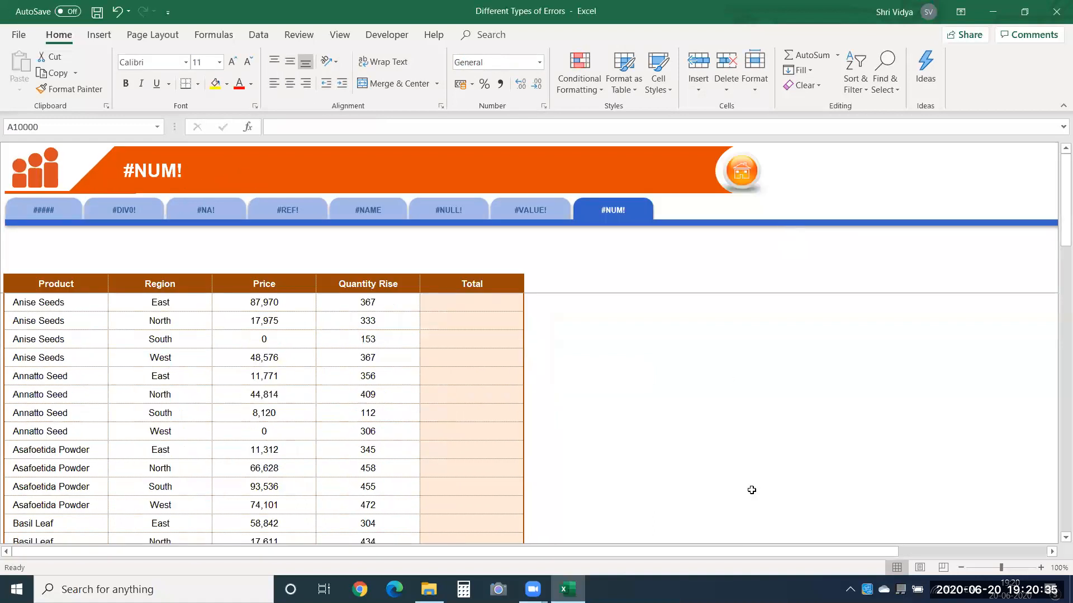
click(1041, 568)
click(1040, 568)
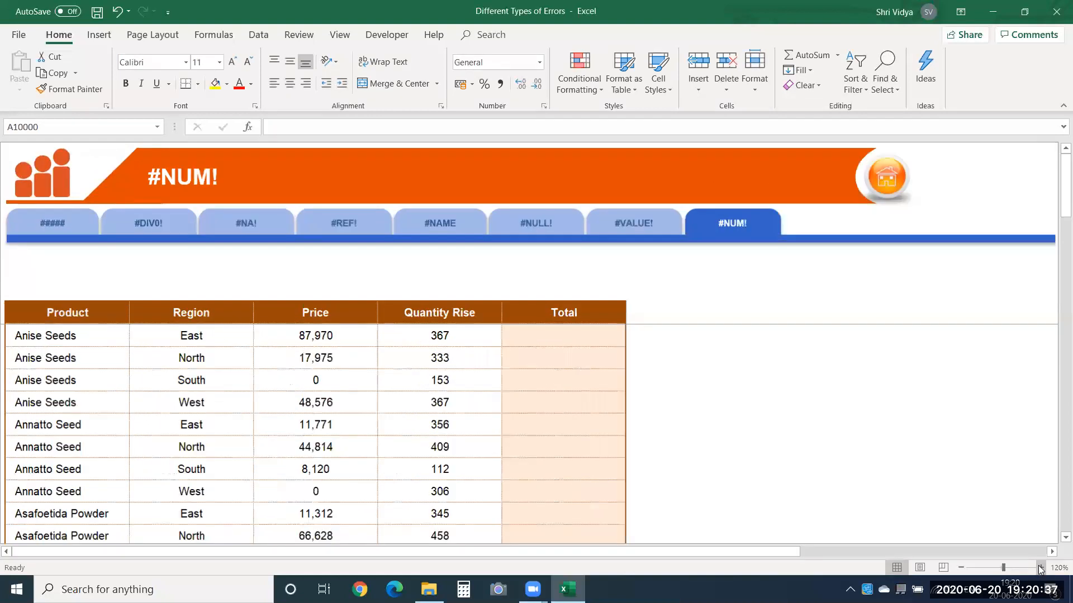
click(1040, 568)
Enter =SQRT(-2) in Total cell F9, taking the square root of a negative number.
click(628, 379)
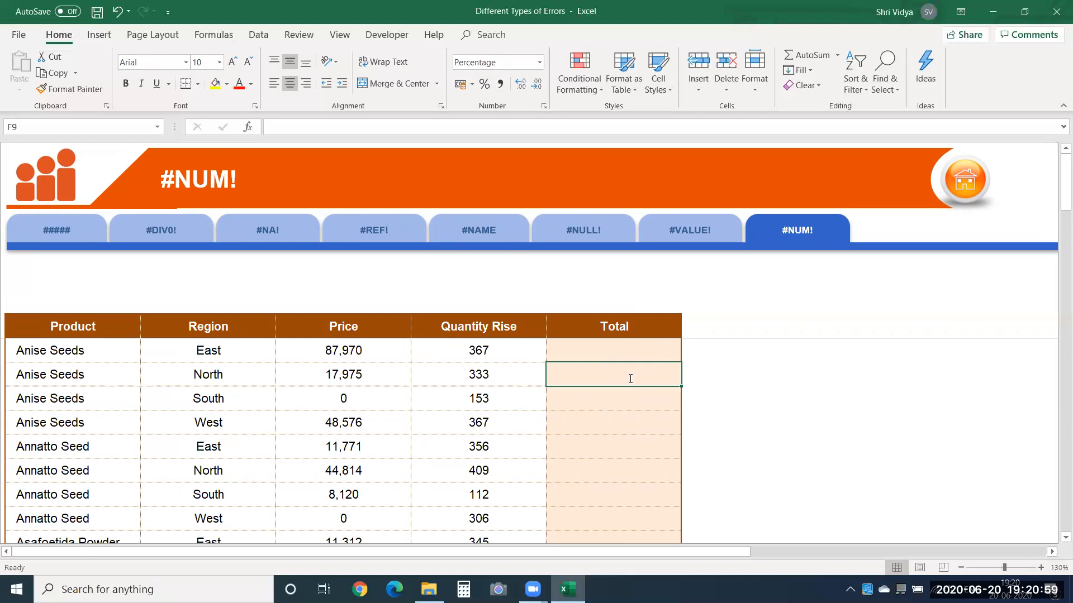
text(=)
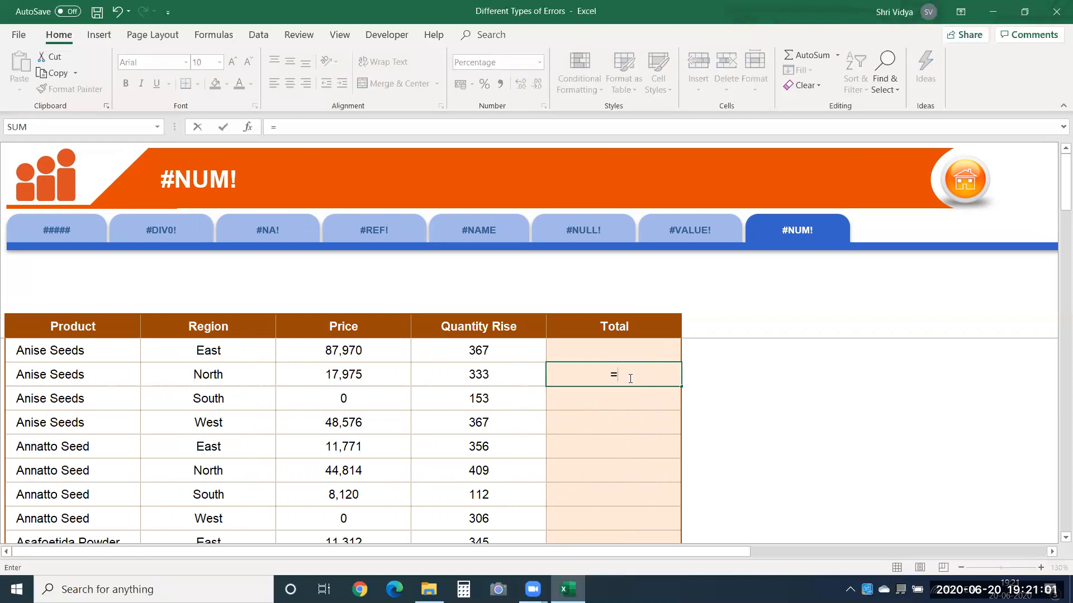
text(sqrt)
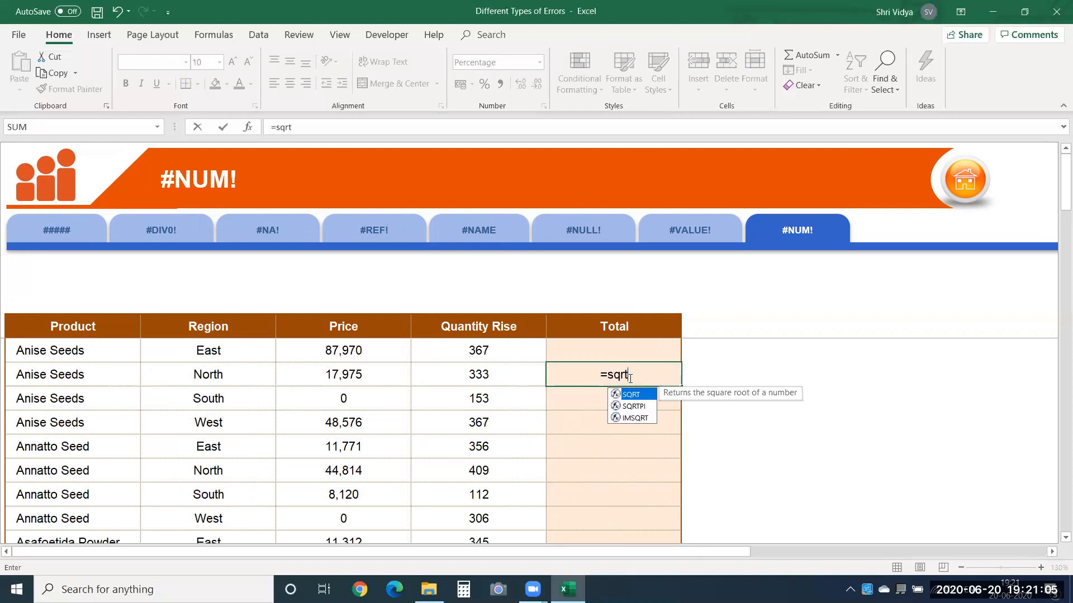
key(Tab)
text(-2))
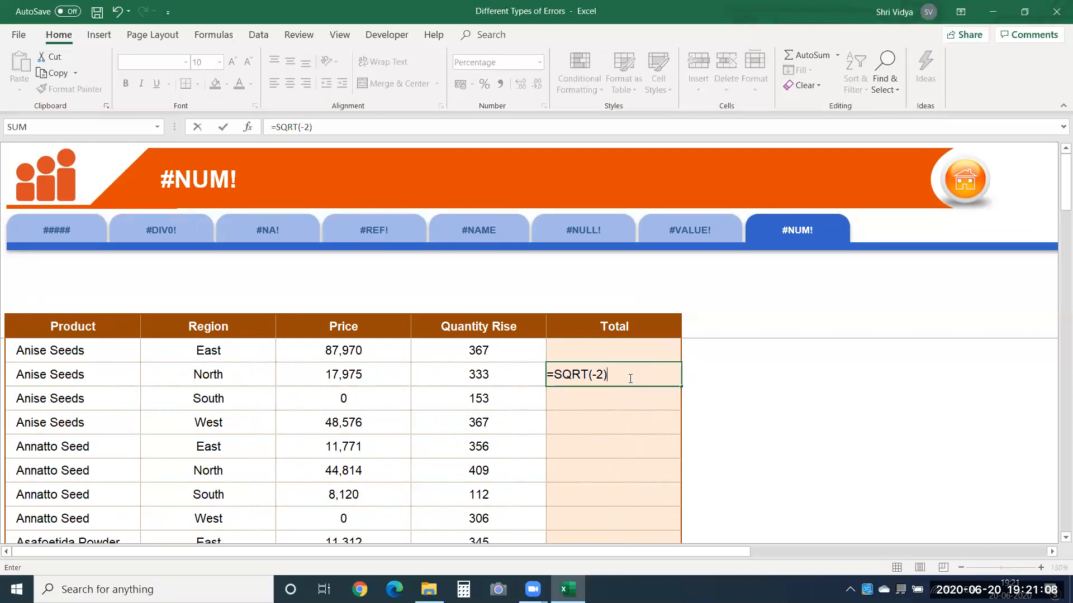
key(Return)
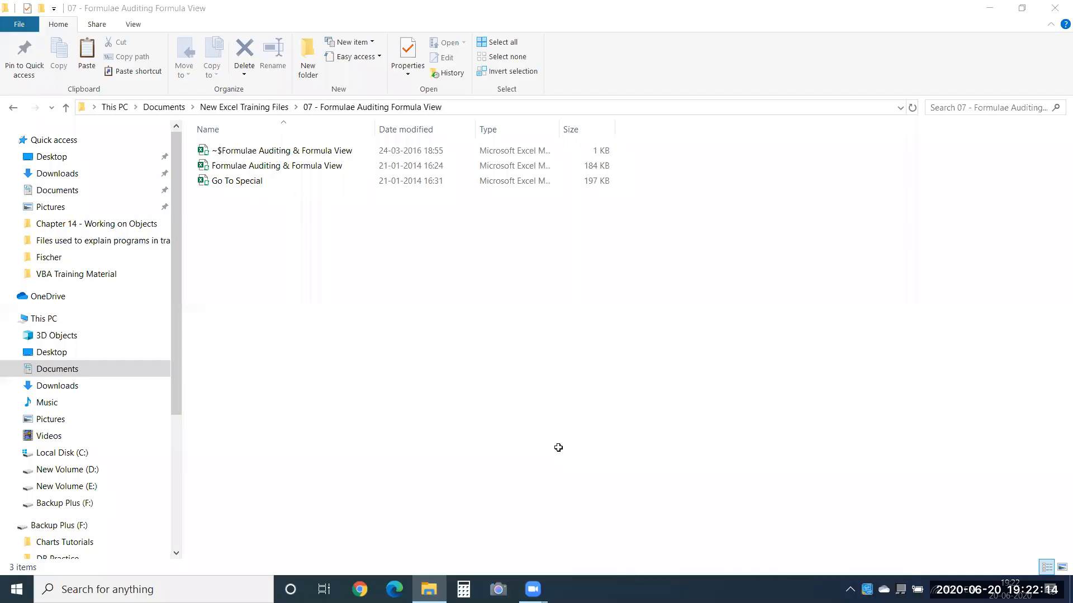
Open the Formulae Auditing & Formula View workbook from its training folder and enter its Trace Precedents sheet.
click(254, 171)
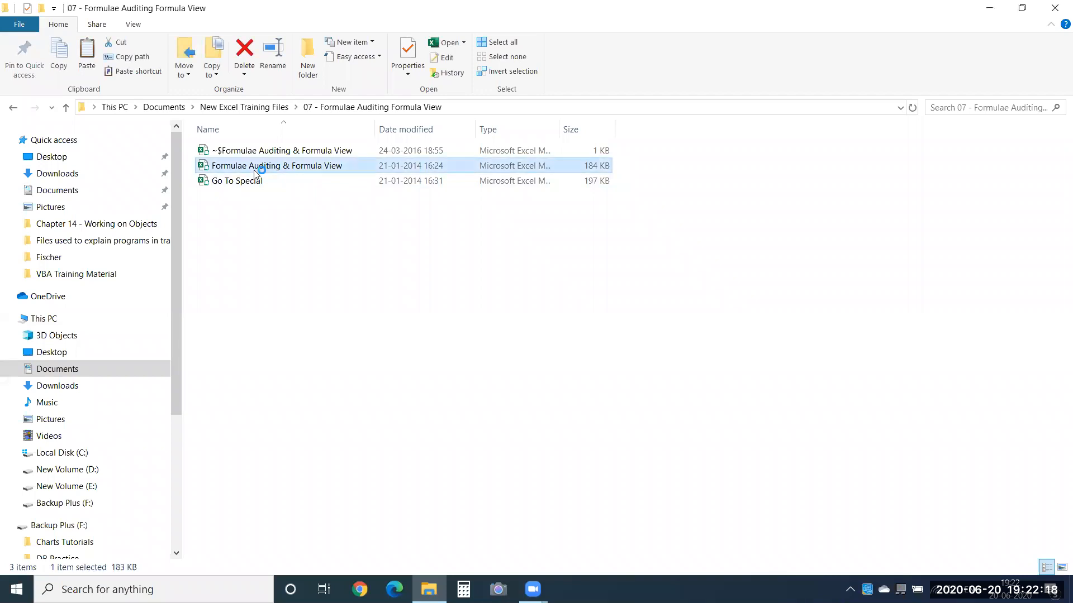
double_click(254, 171)
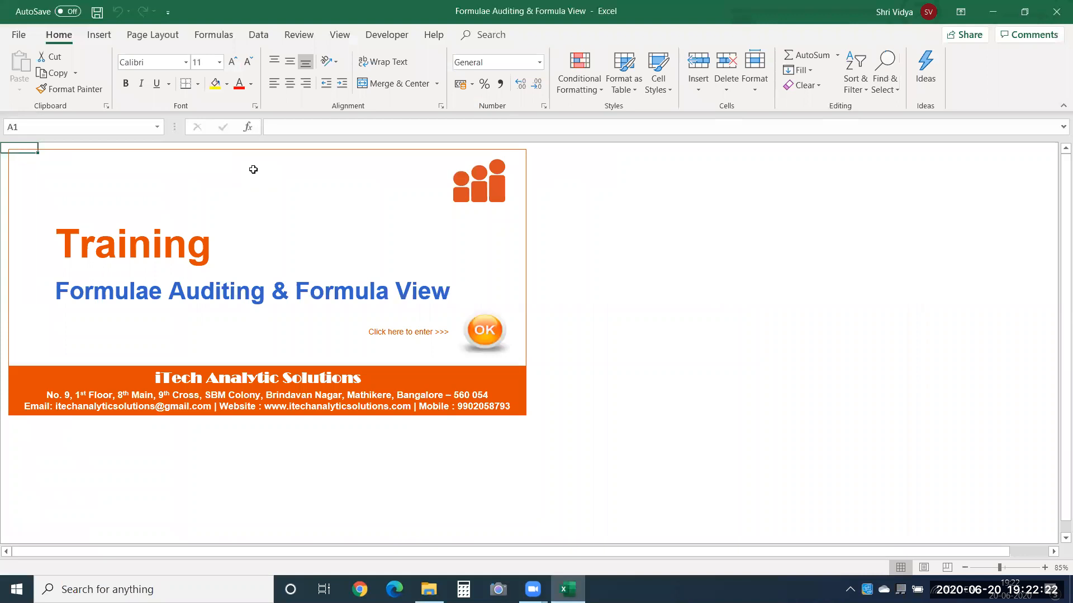
click(473, 328)
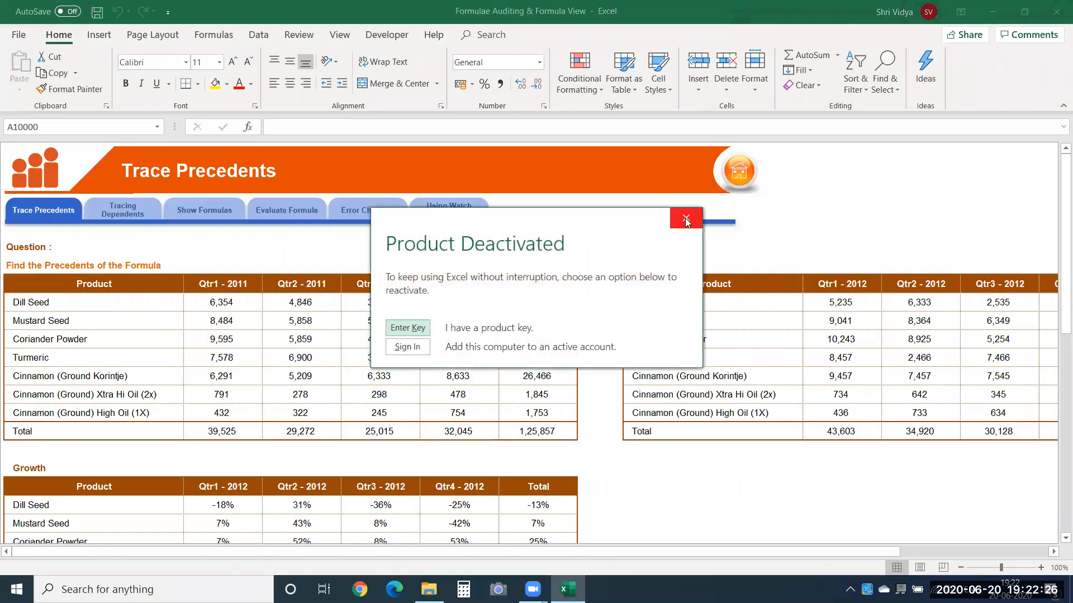
Dismiss the Product Deactivated dialog and the reactivation notice, and bring up the formula auditing commands.
click(685, 218)
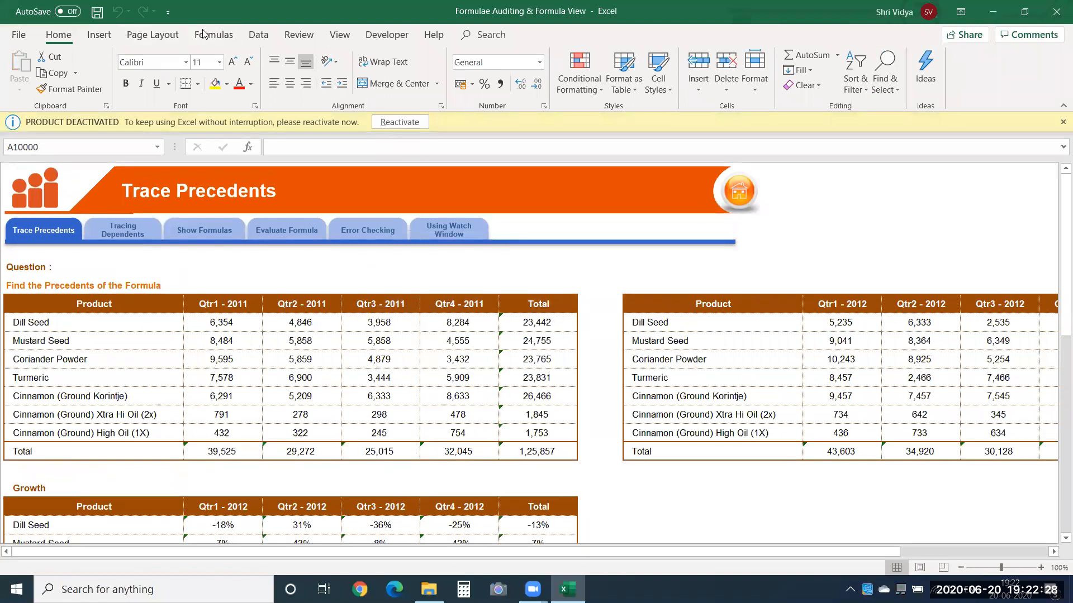
click(204, 34)
click(1062, 122)
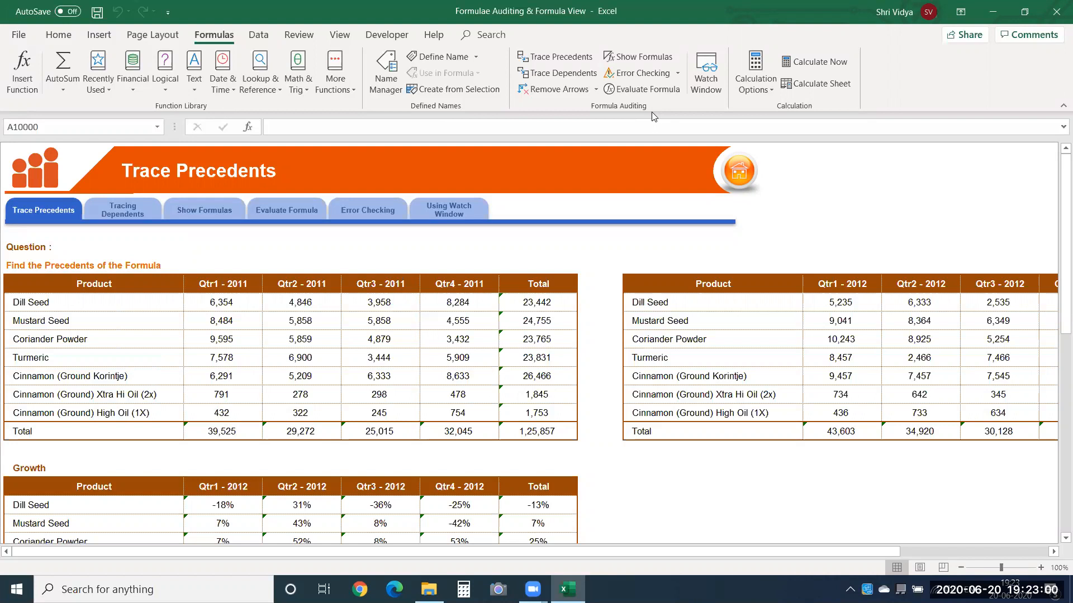
Turn on Show Formulas for the Trace Precedents sheet.
click(333, 333)
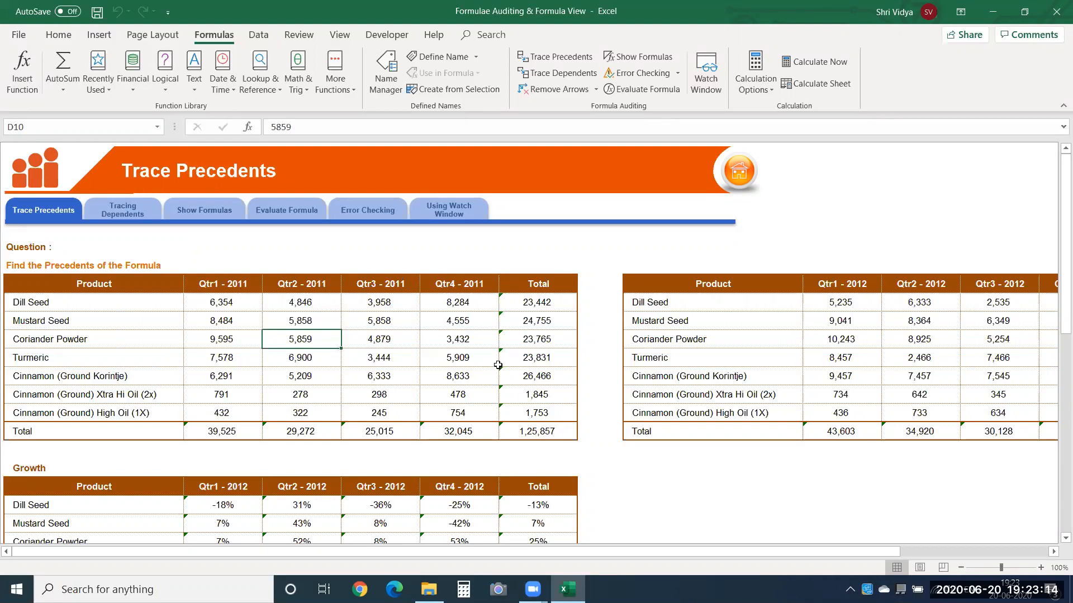
click(645, 56)
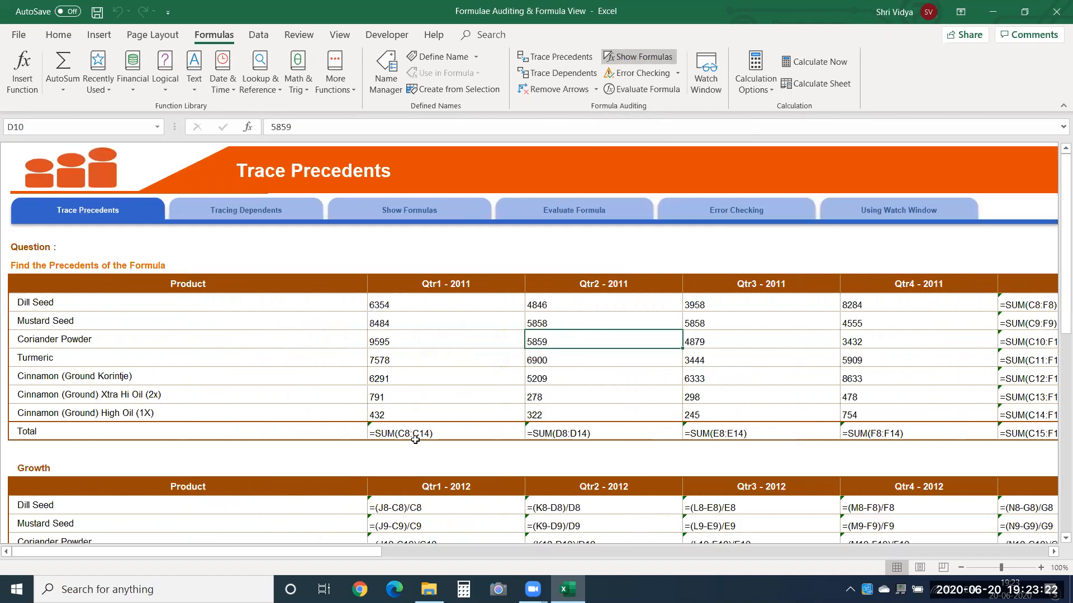
Examine the formulas along the Total row of the 2011 and 2012 quarterly tables, from C15 to N15.
click(415, 440)
key(Right)
key(Right)
key(Right)
key(Right)
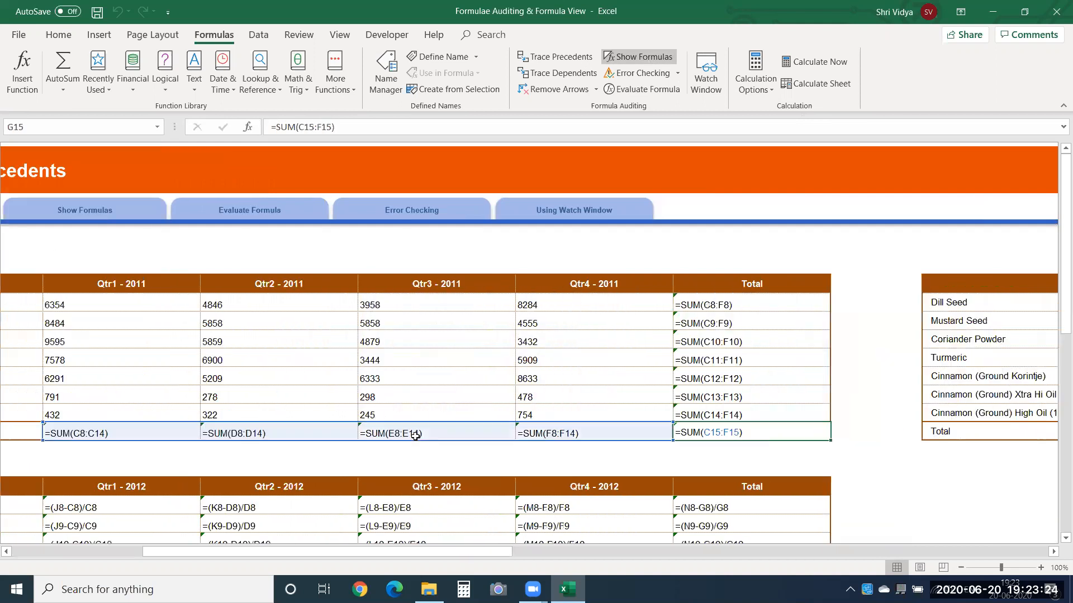
key(Right)
key(Right)
key(Right)
key(Right)
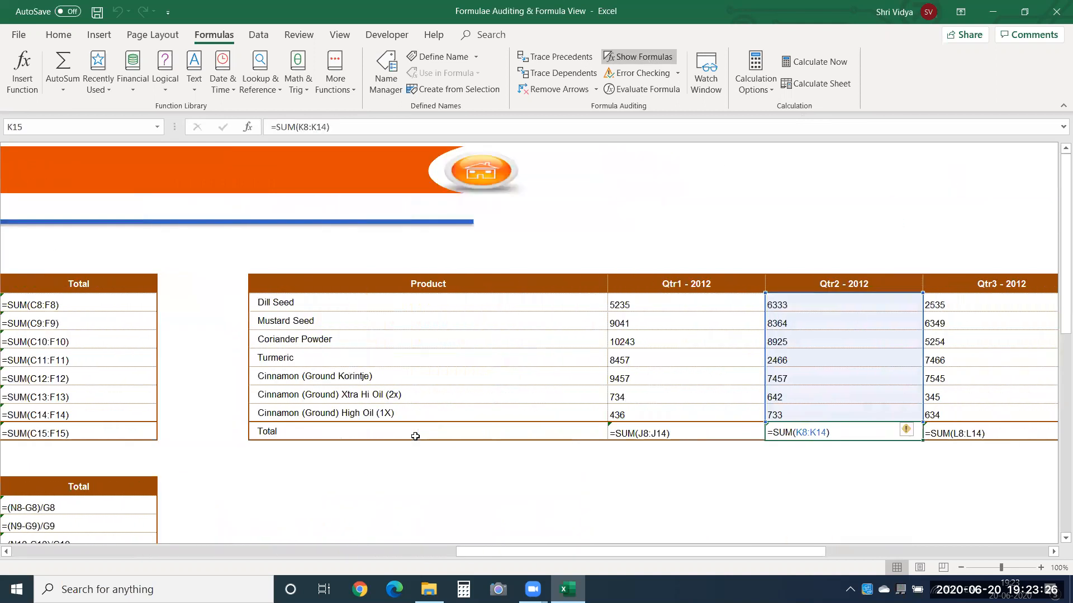
key(Right)
key(Right)
key(Right)
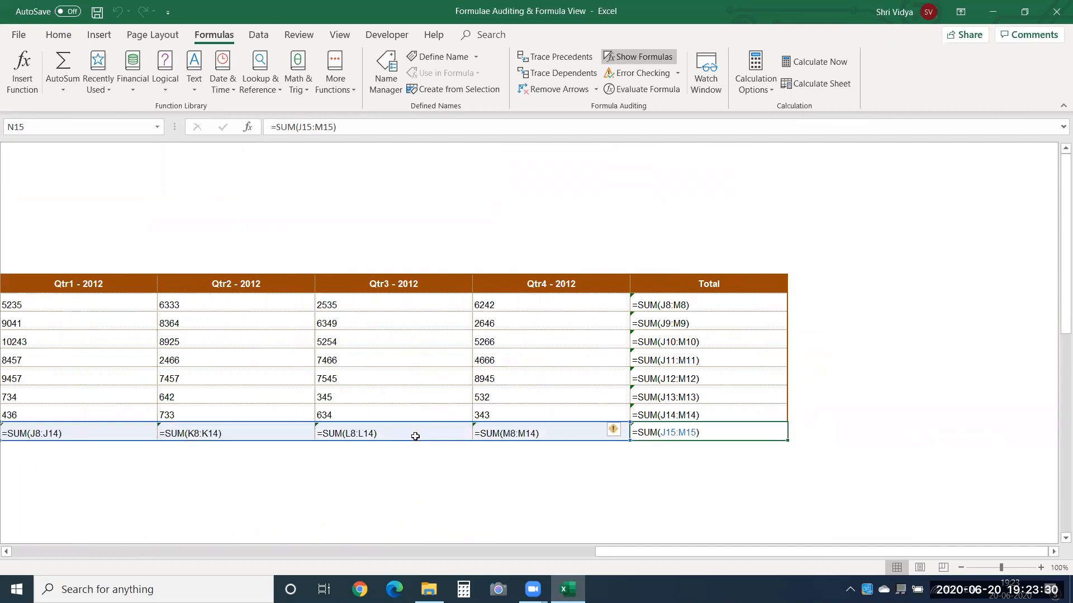
Return to the product column and move down through the Growth table to examine its formulas.
key(Left)
key(Left)
key(Left)
key(Left)
key(Left)
key(Left)
key(Left)
key(Left)
key(Left)
key(Left)
key(Left)
key(Left)
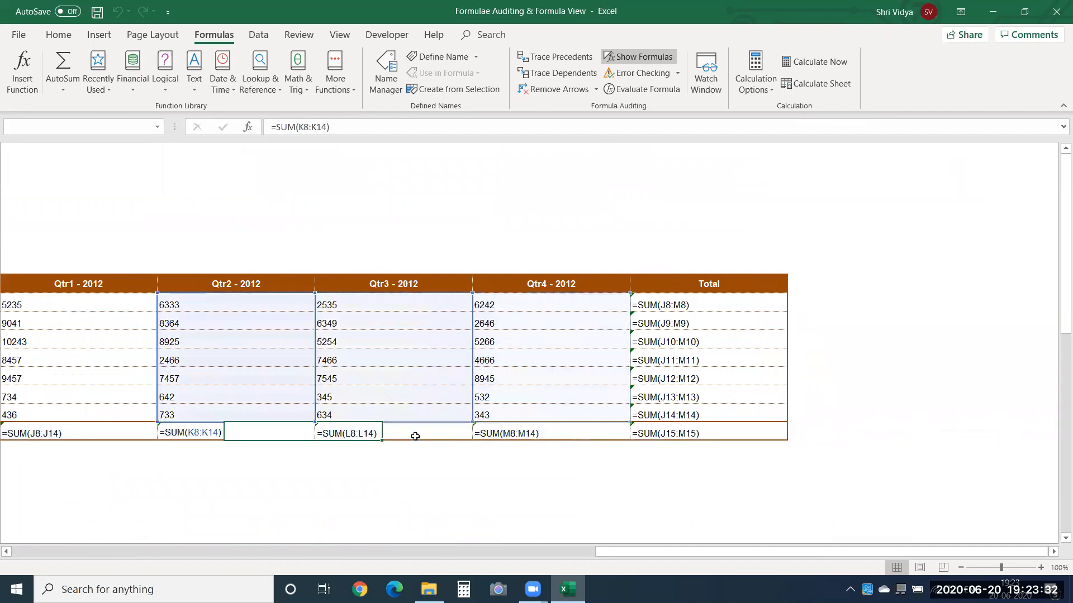
key(Down)
key(Down)
key(Down)
key(Down)
key(Down)
key(Down)
key(Down)
key(Down)
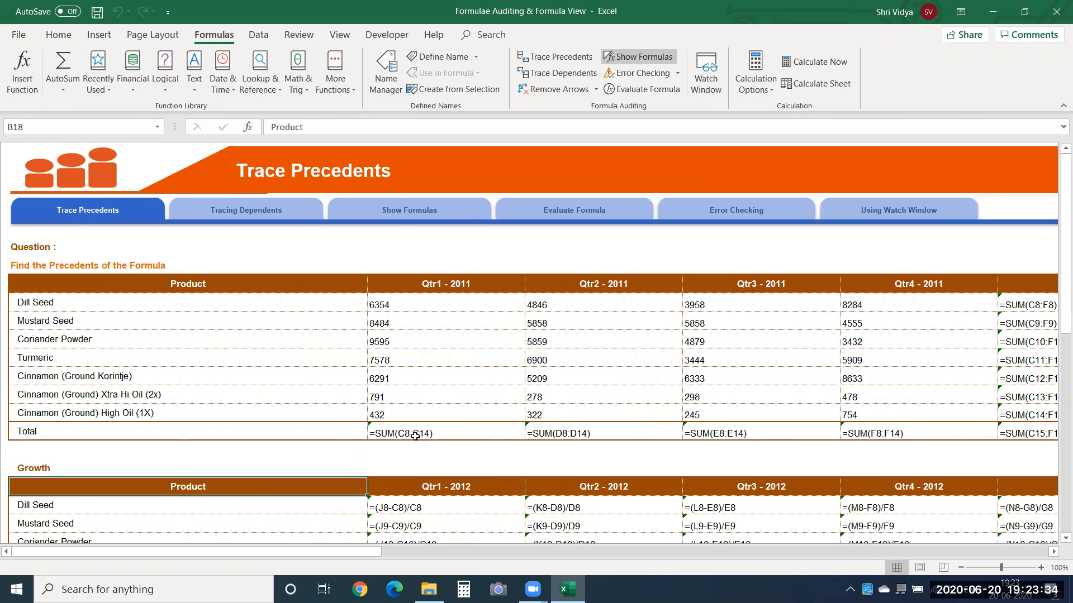
key(Down)
key(Down)
key(Down)
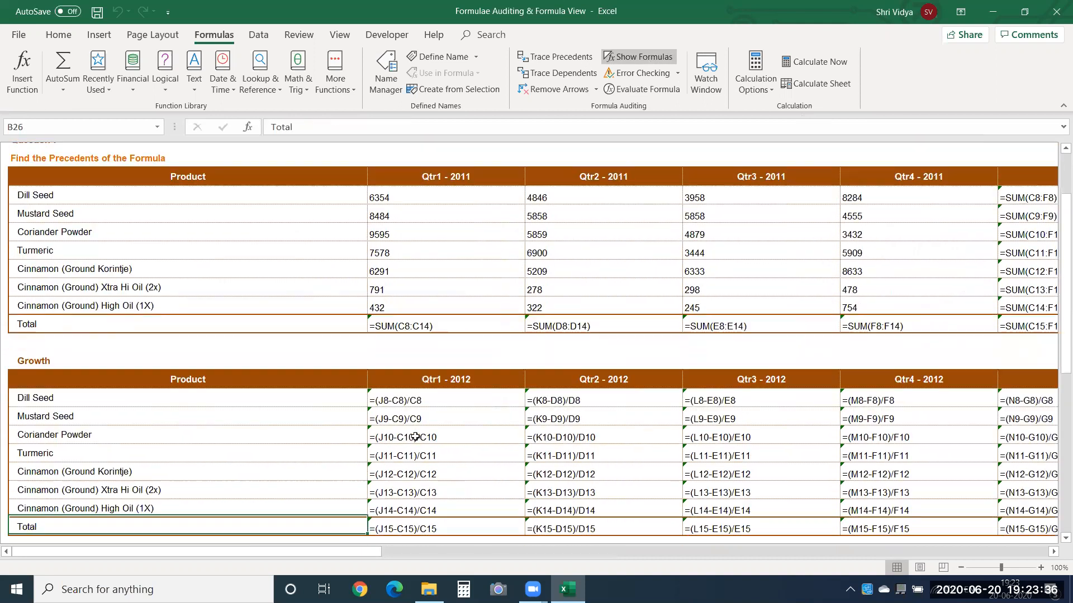
Return up the product column to the start of the sheet and turn off Show Formulas.
key(Up)
key(Up)
key(Up)
key(Up)
key(Up)
key(Up)
key(Up)
key(Up)
key(Up)
key(Up)
key(Up)
key(Up)
key(Up)
key(Up)
key(Up)
key(Up)
key(Up)
key(Up)
key(Up)
key(Up)
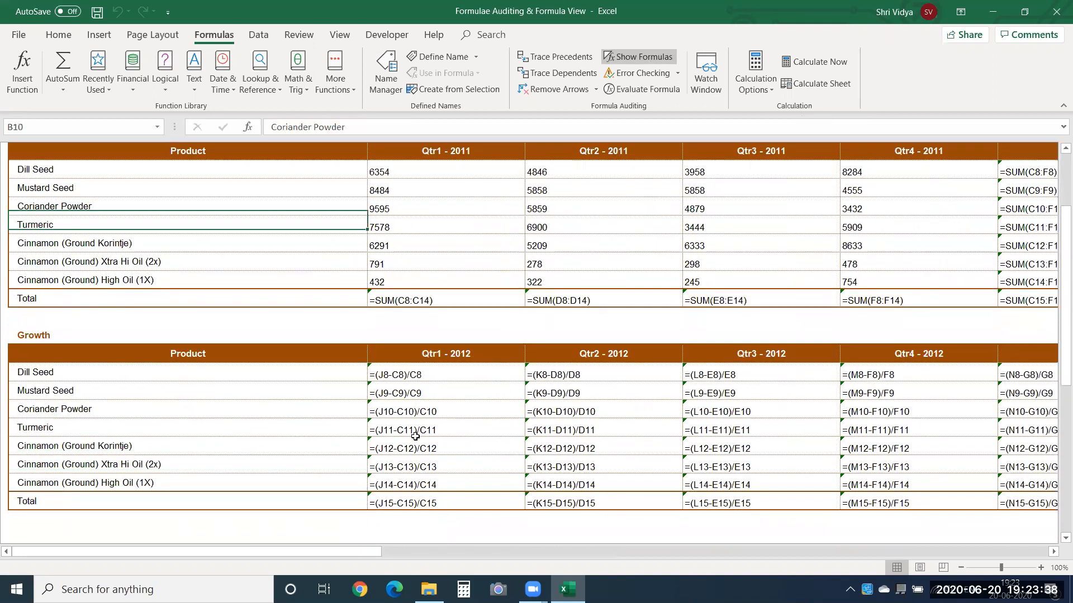
click(624, 56)
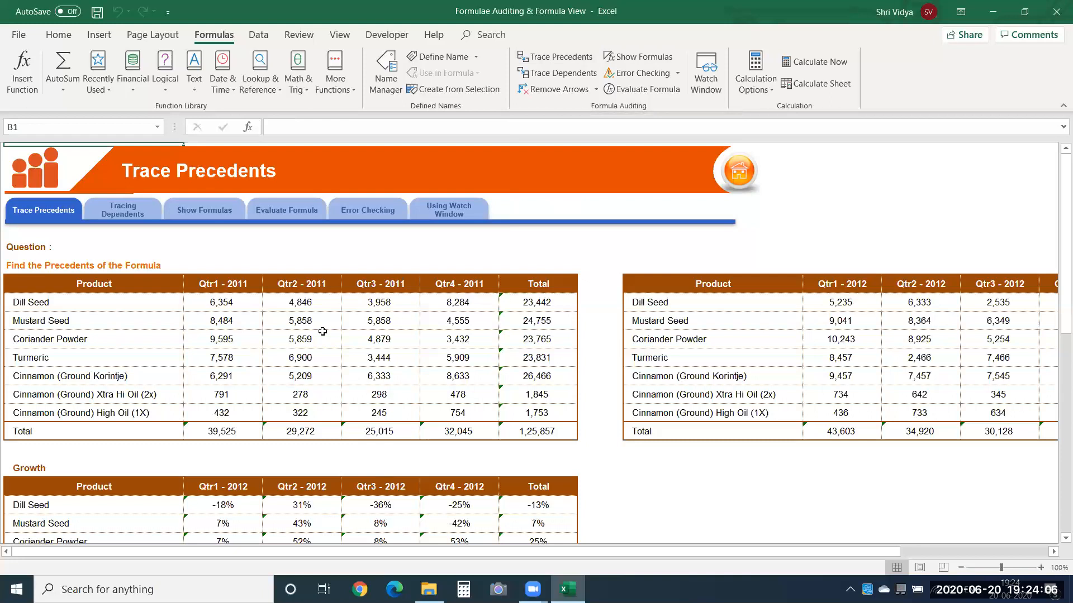
Trace the precedents of the Mustard Seed Qtr2 - 2012 growth formula in D20.
click(295, 527)
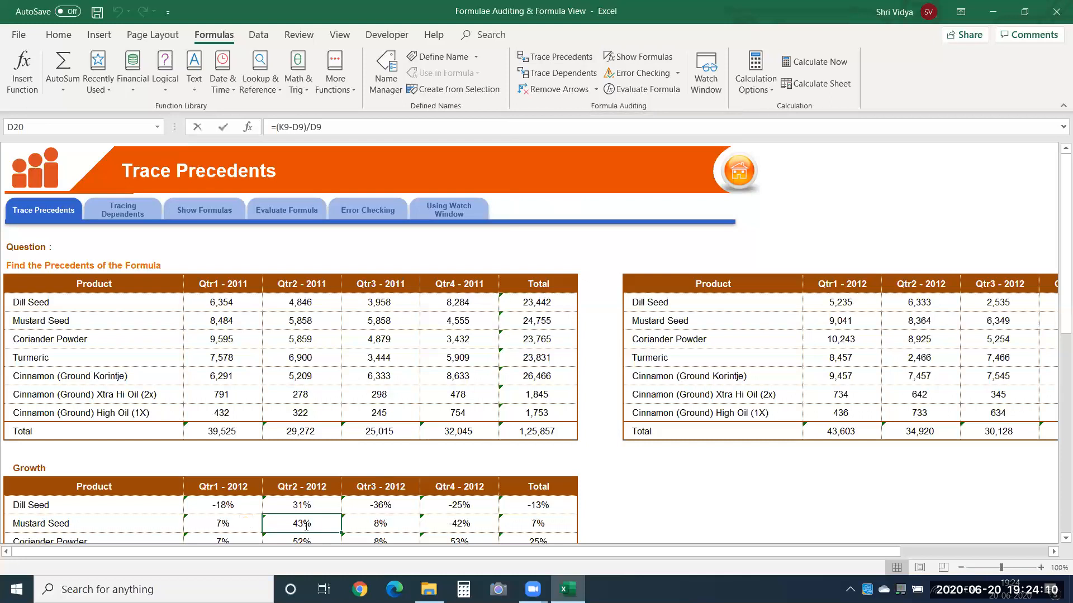
double_click(306, 526)
key(Escape)
scroll(530, 341, down, 1)
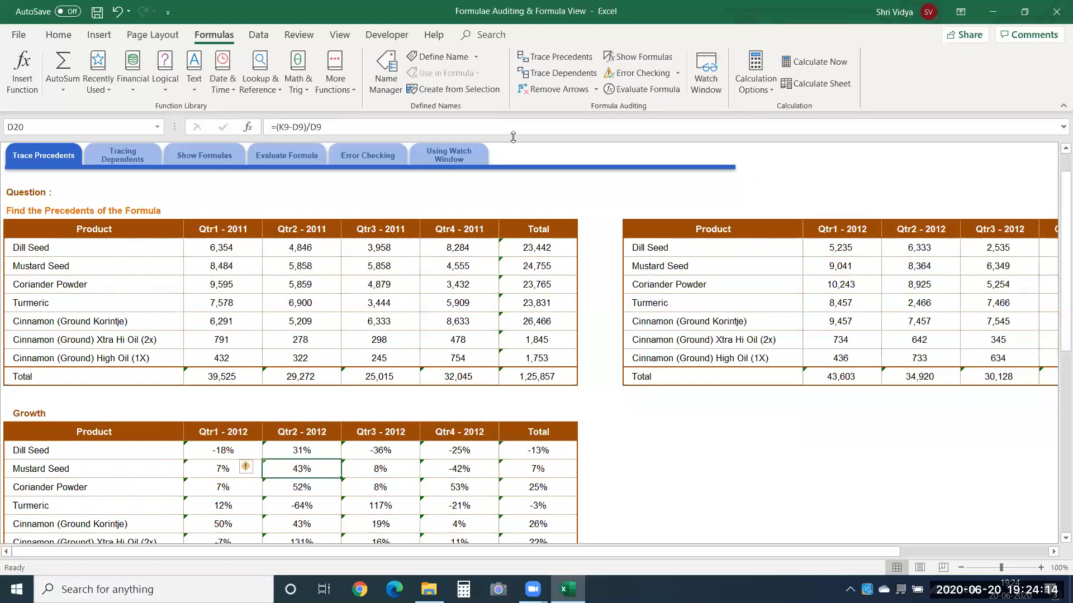
click(553, 60)
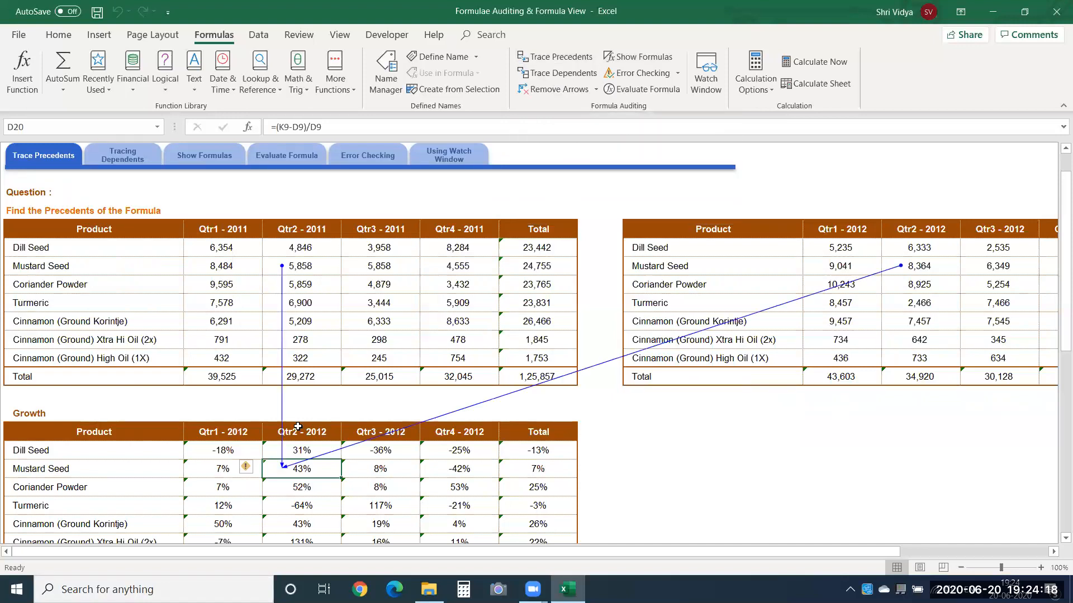
Examine the traced precedent cells D9 and K9 against the growth formula in D20.
click(281, 264)
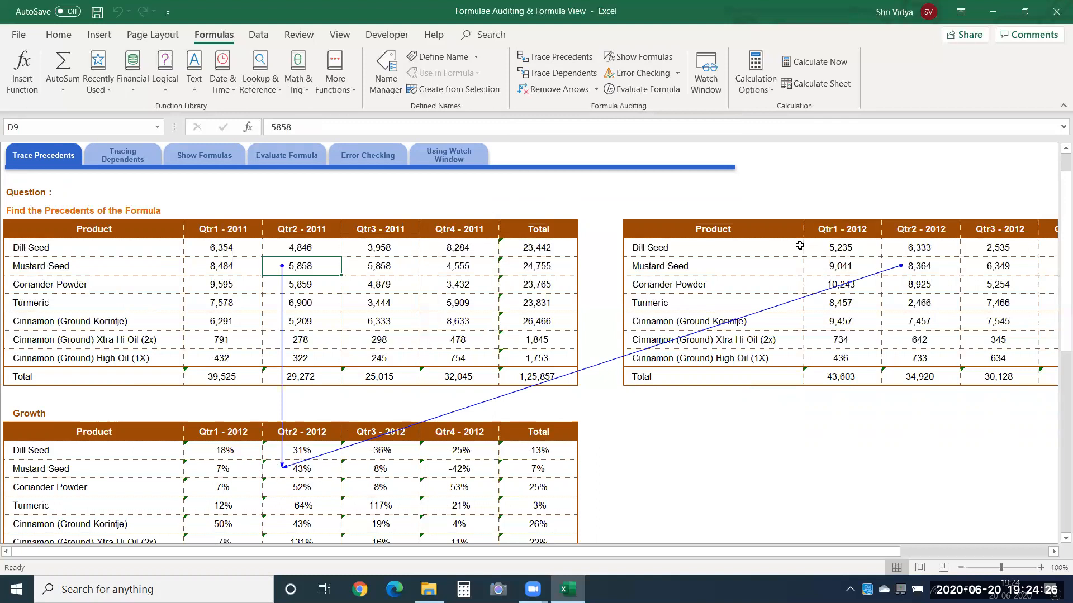
click(940, 270)
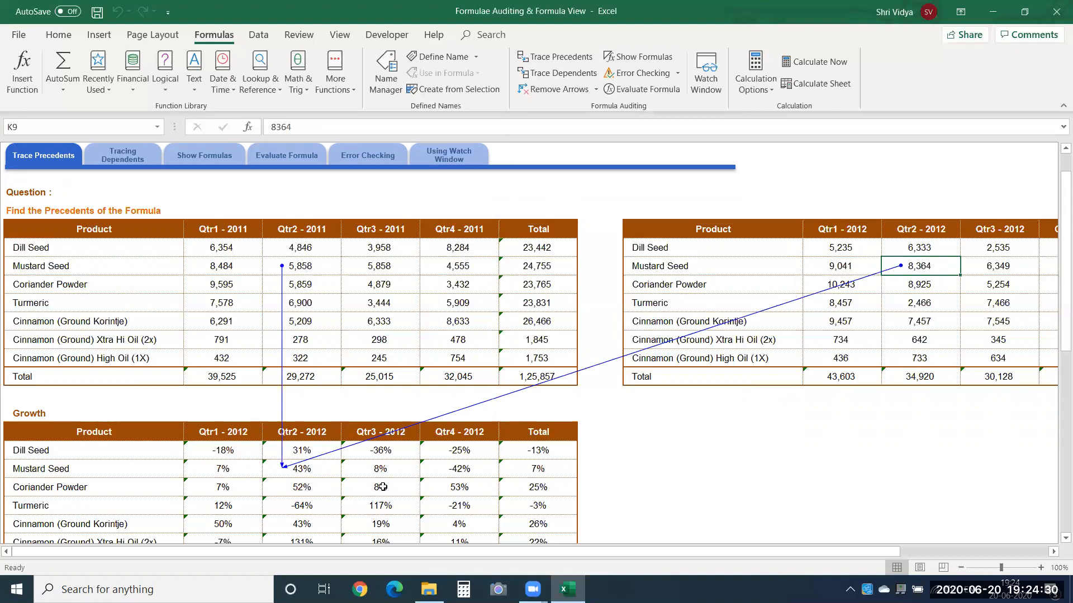
click(298, 467)
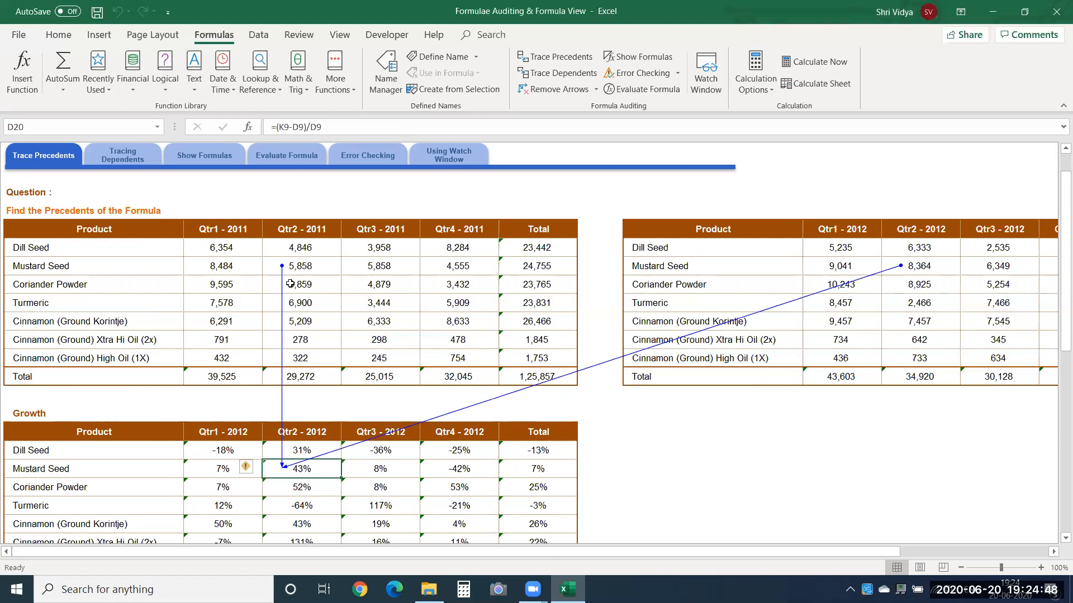
click(306, 265)
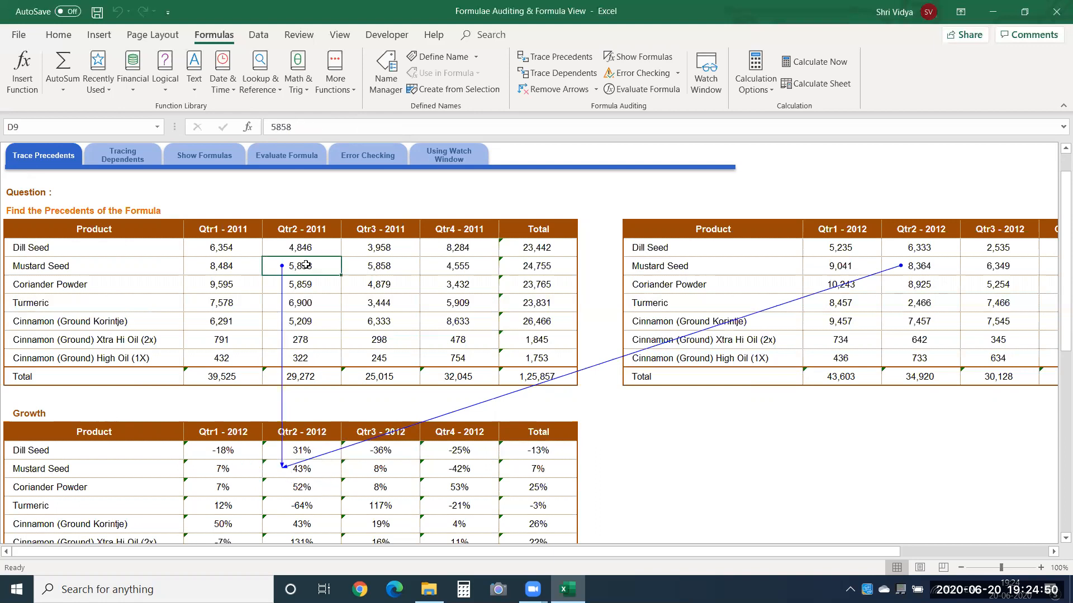
key(ctrl+Down)
click(329, 468)
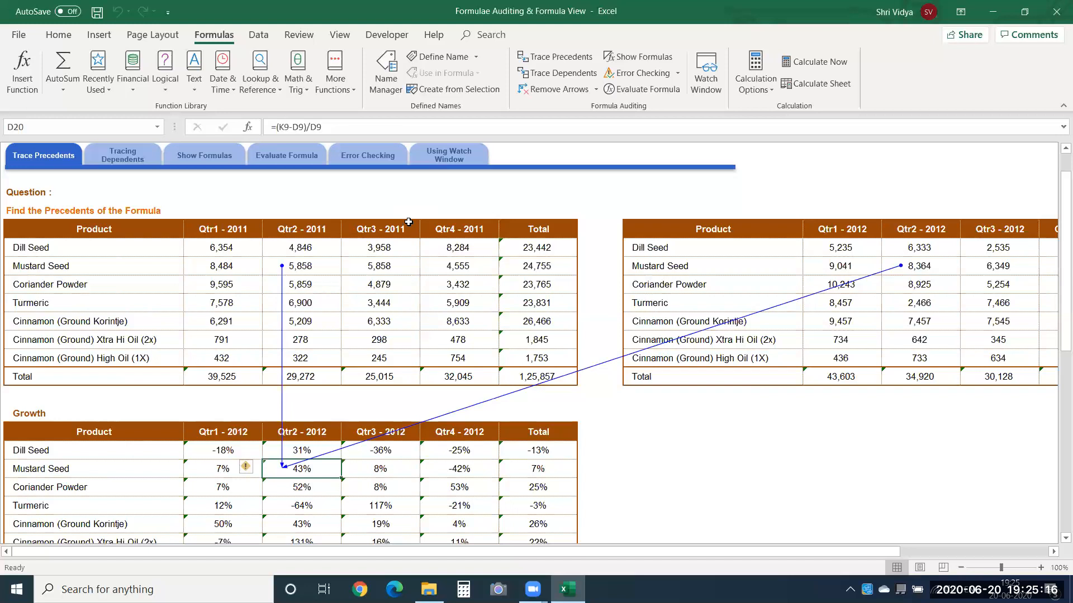
Try to trace the dependents of the empty cell I18 and dismiss the notice.
click(374, 279)
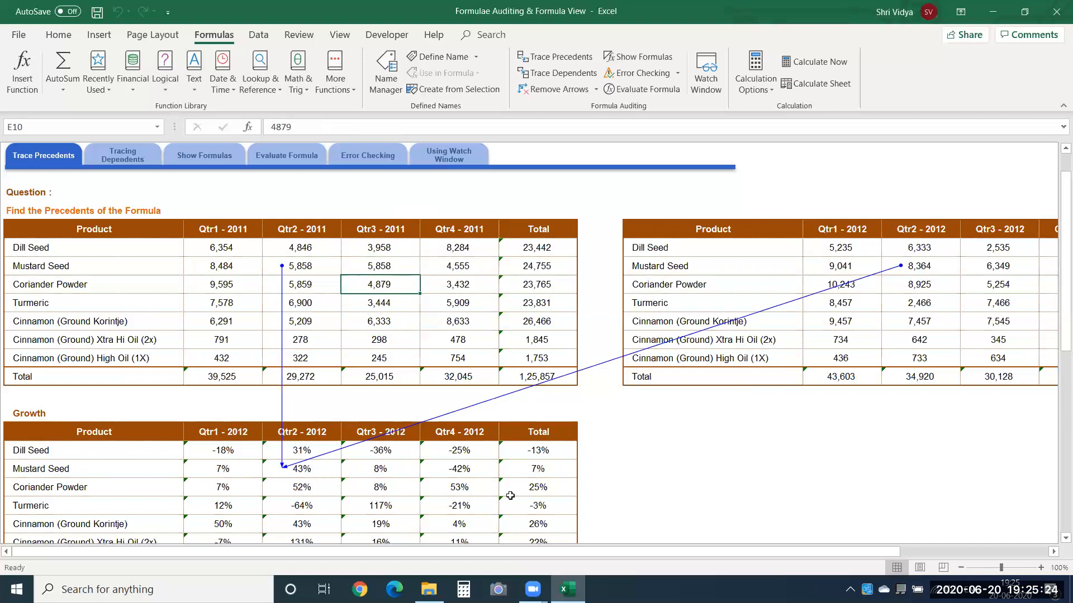
click(726, 429)
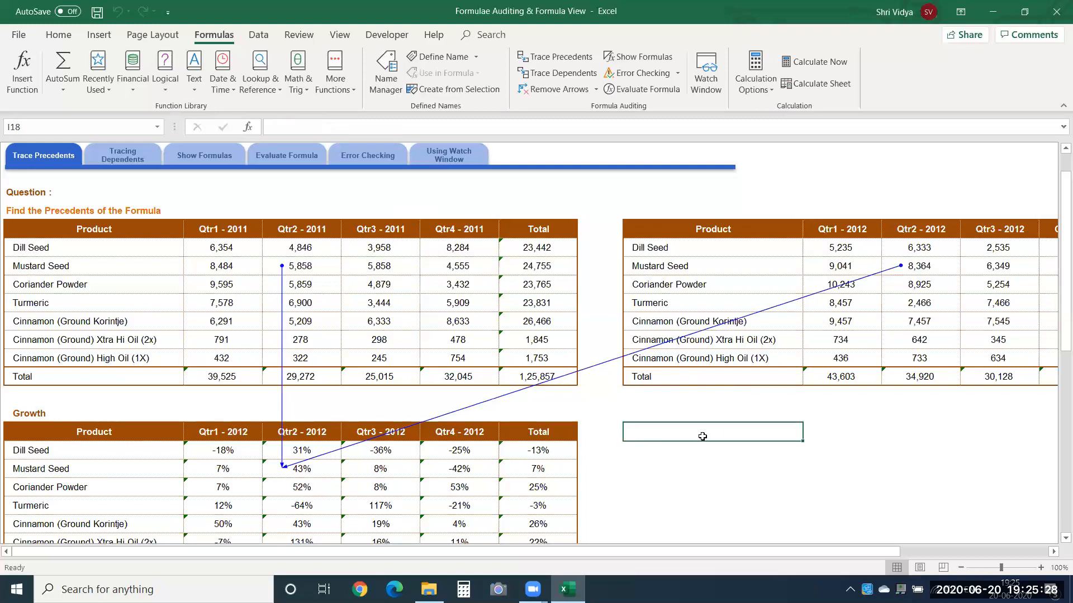
click(552, 71)
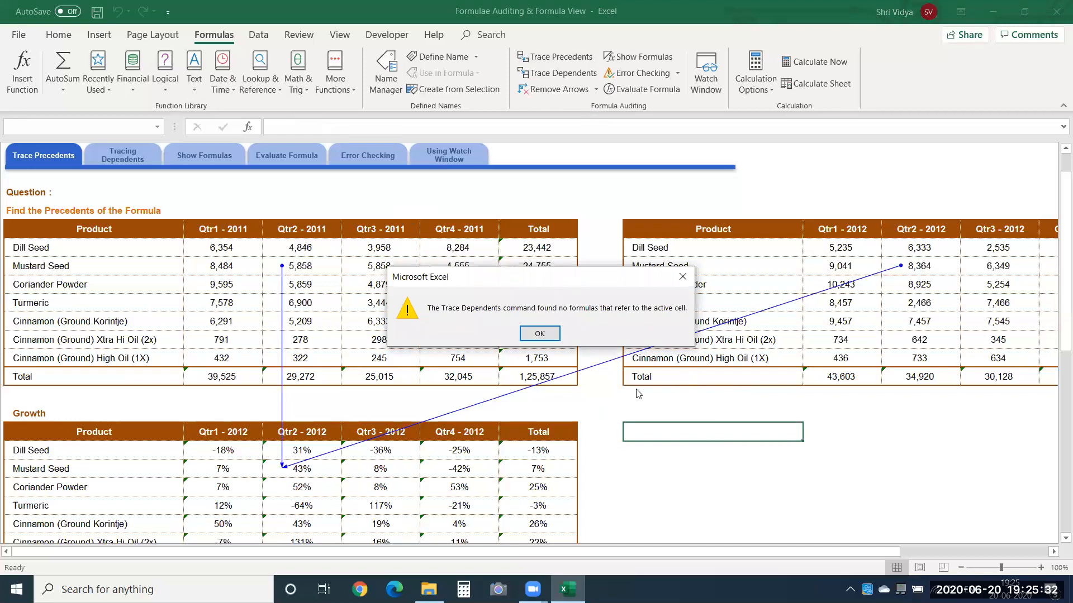
click(535, 335)
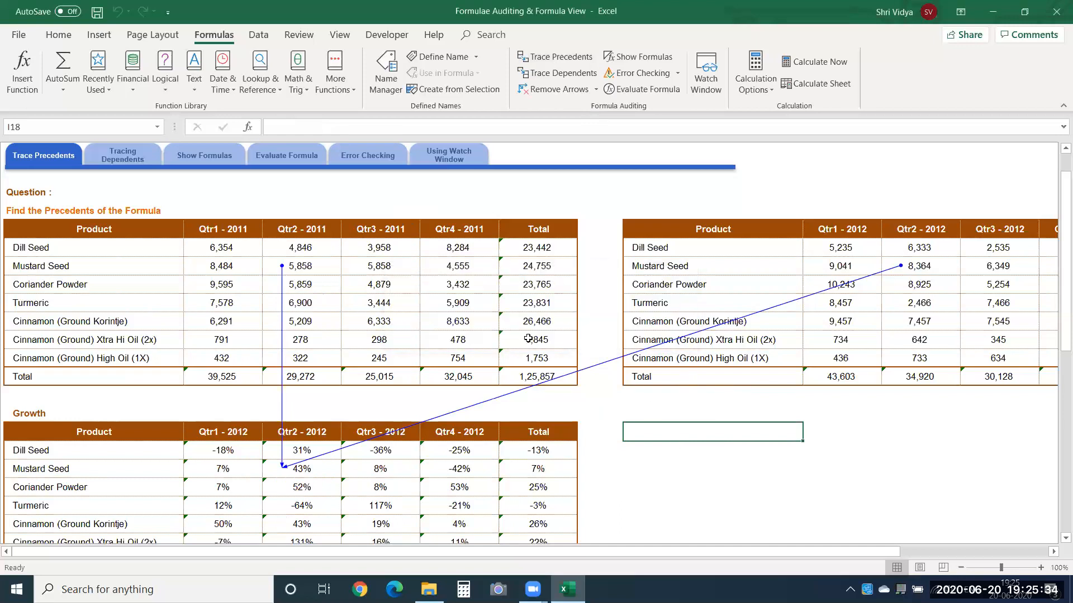
Trace the dependents of the Turmeric Qtr3 - 2011 value in E11.
click(388, 304)
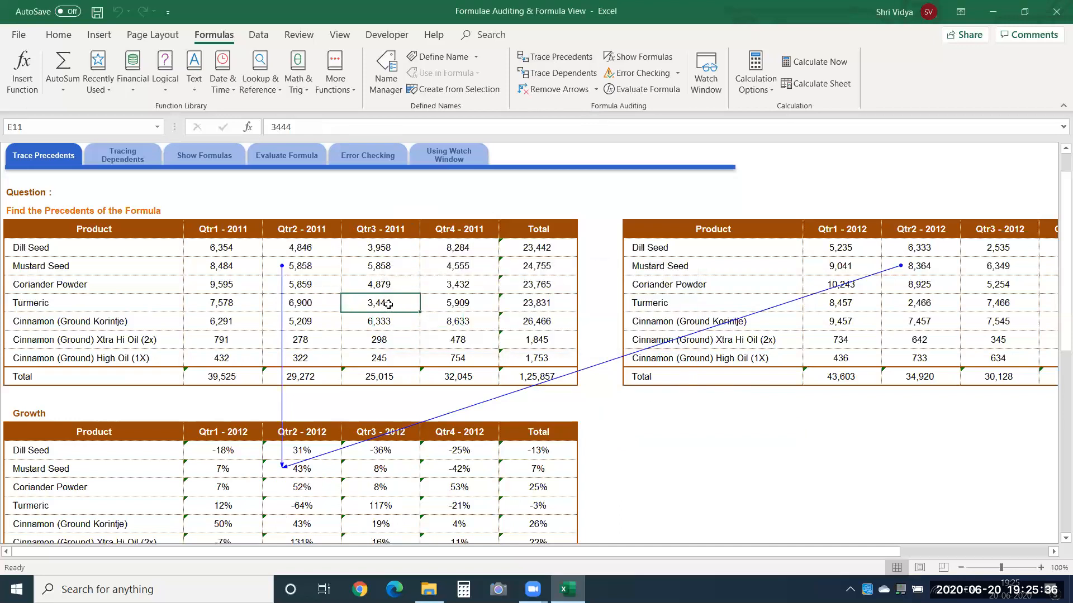
key(Up)
key(Up)
key(Up)
key(Up)
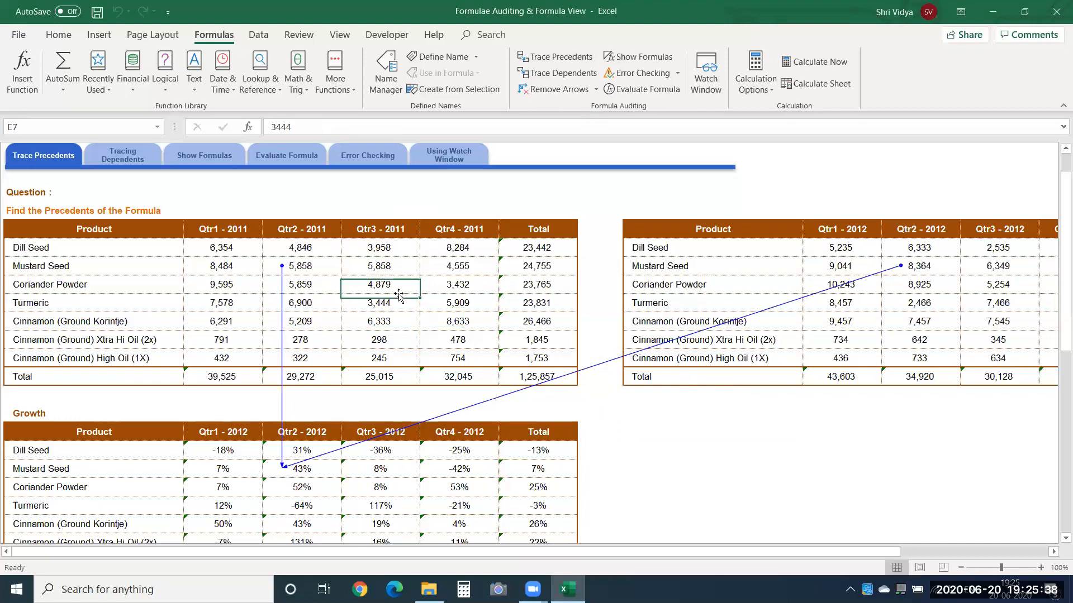
click(393, 306)
double_click(393, 305)
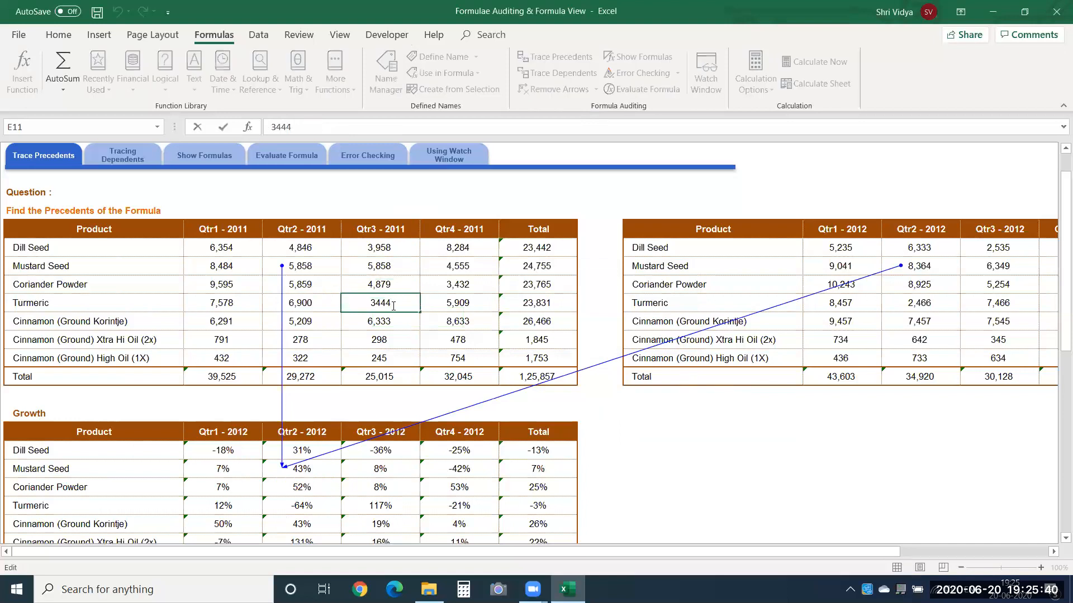
key(Escape)
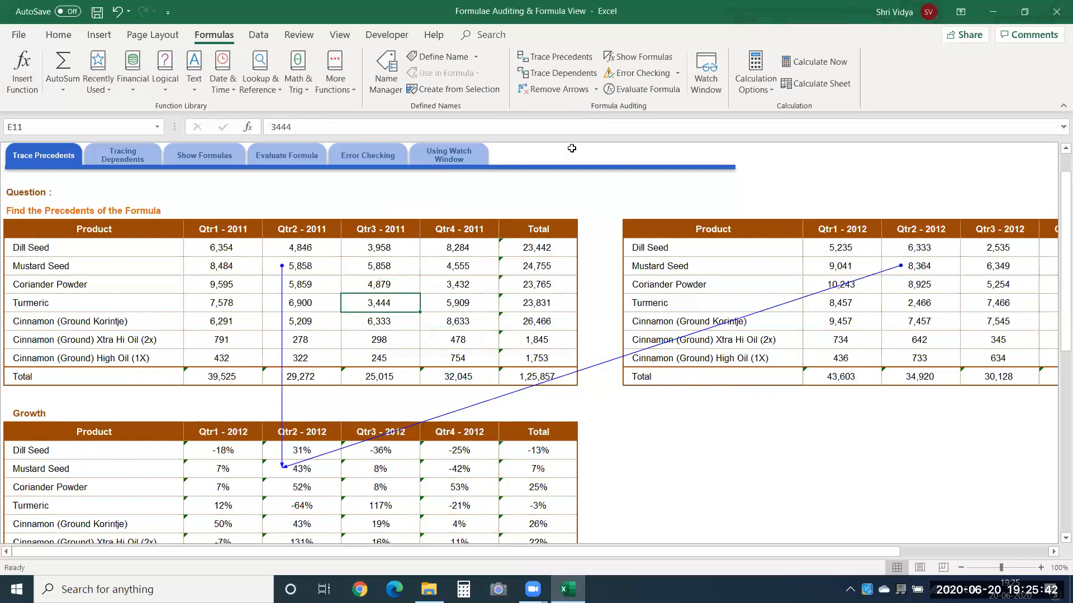
click(547, 72)
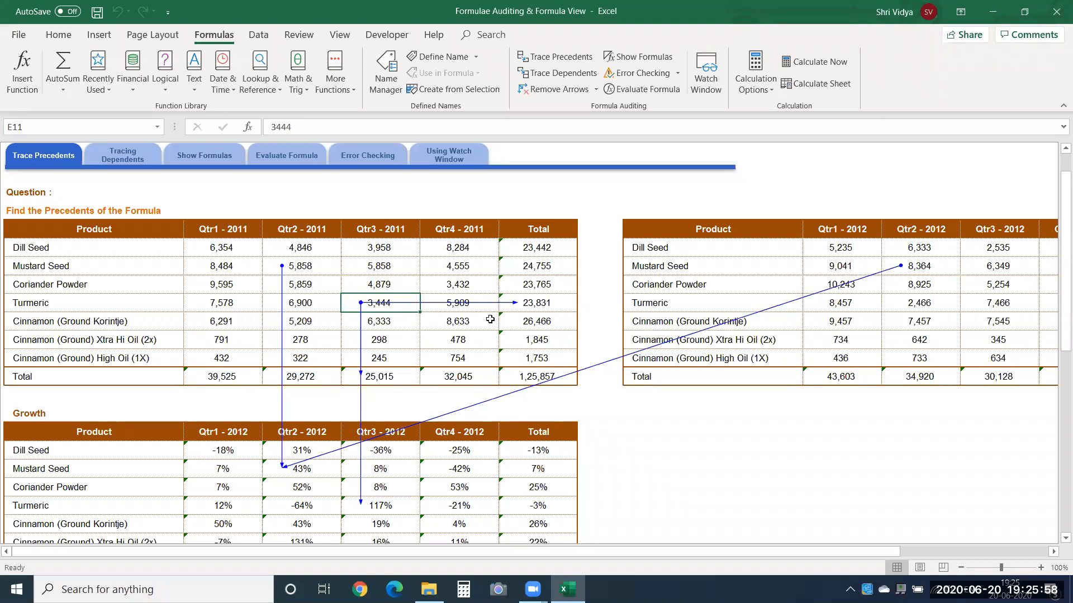
Examine the cells that depend on E11, including E15 and E22, and compare them with the precedent arrows of D20.
click(522, 303)
click(381, 377)
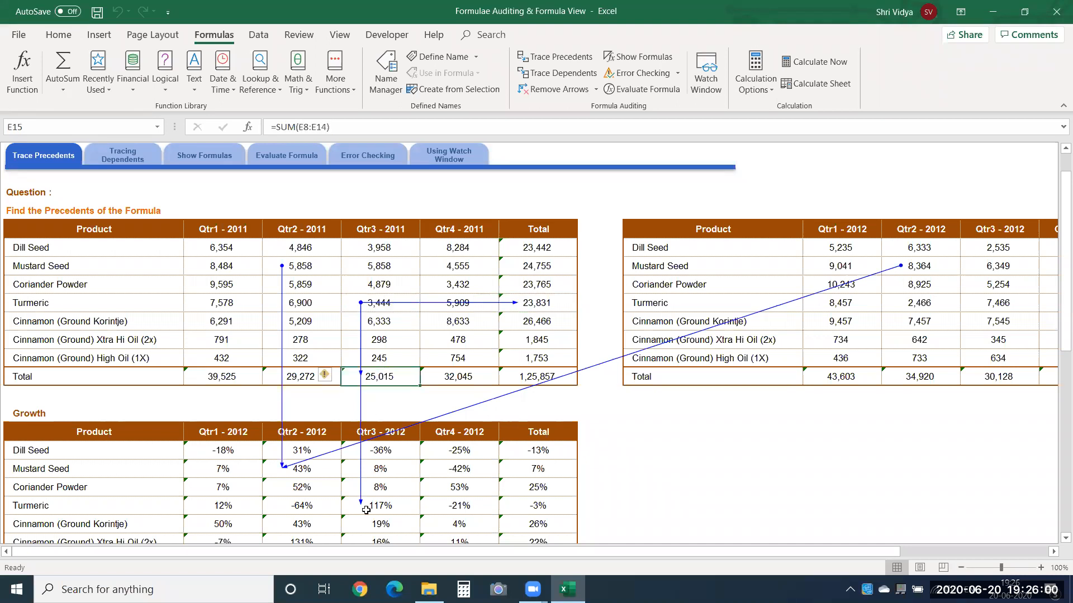
click(367, 510)
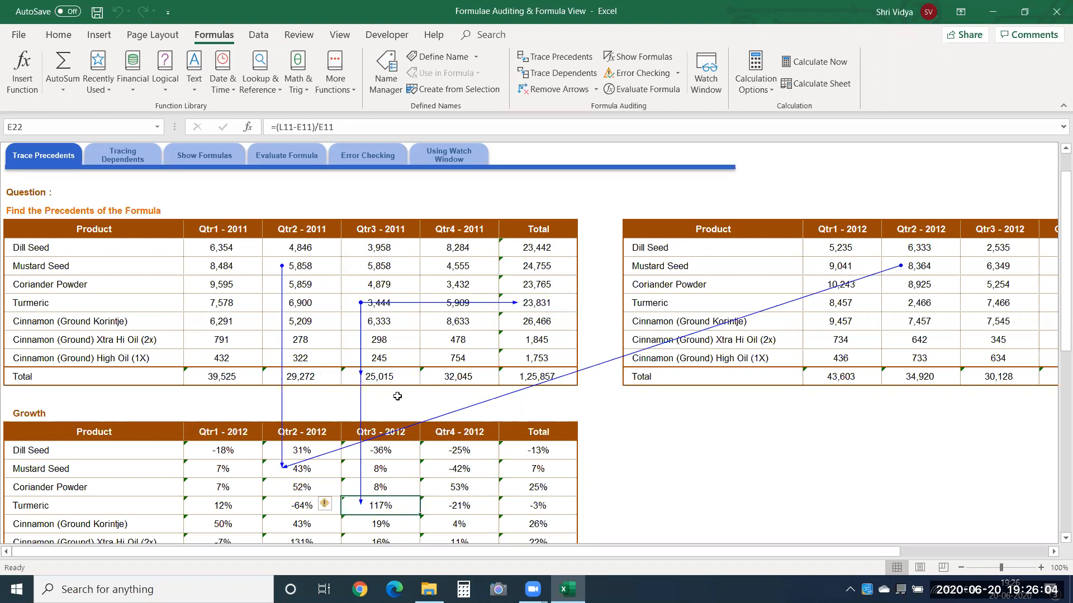
click(383, 304)
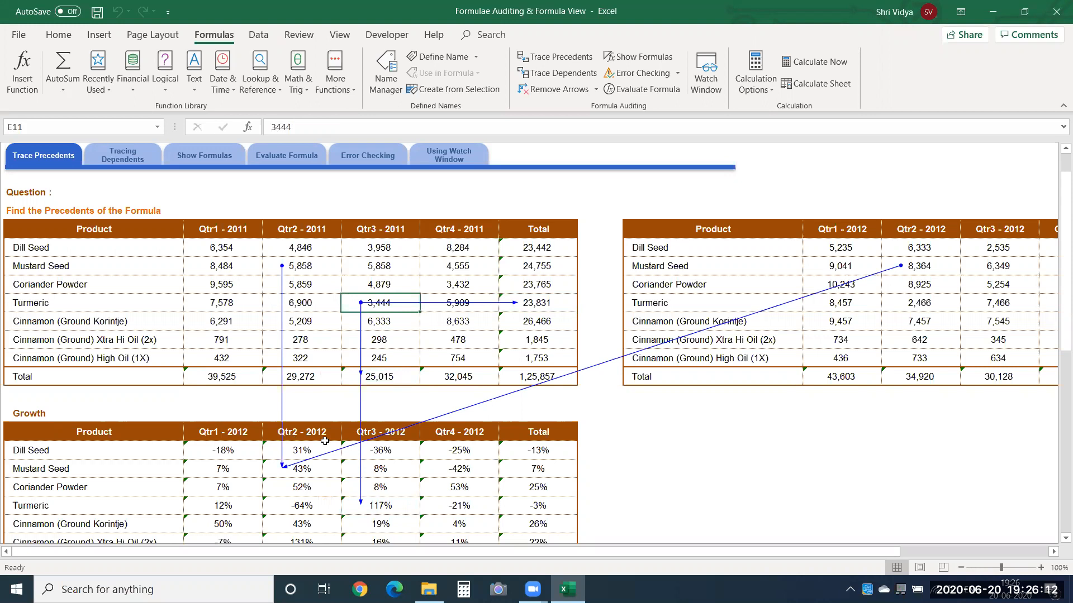
click(270, 476)
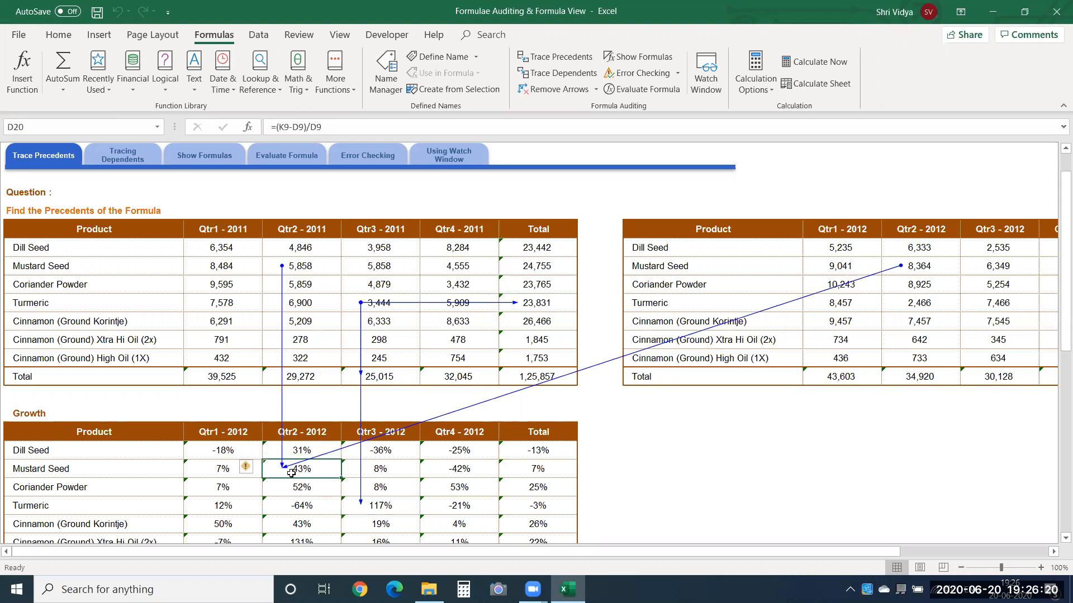
click(354, 302)
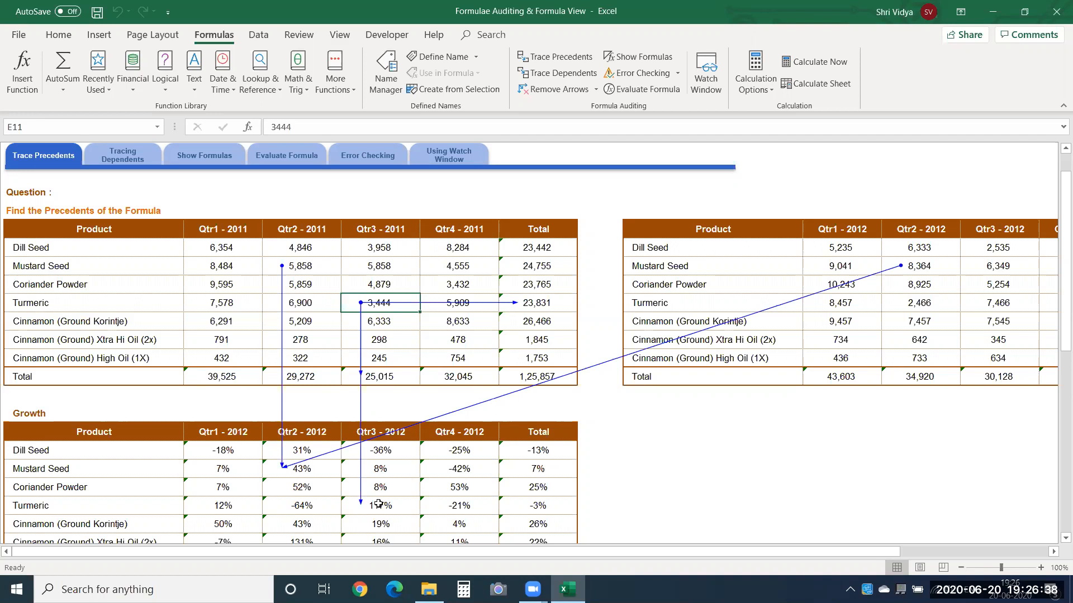
Evaluate the Mustard Seed Qtr2 - 2012 growth formula in D20 step by step to its final result and close the evaluation.
click(324, 470)
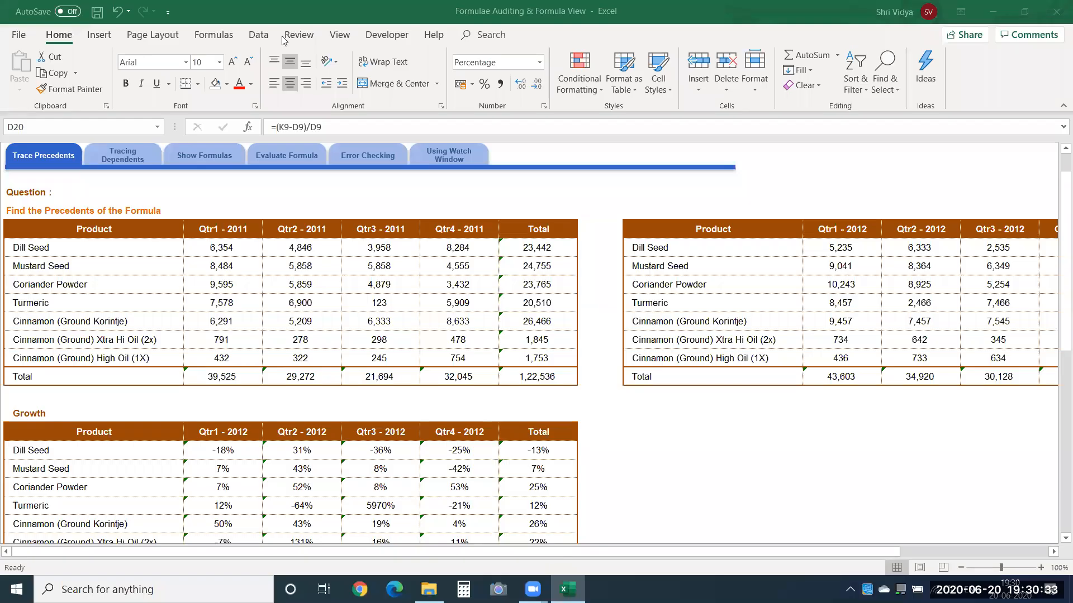
click(237, 33)
click(217, 35)
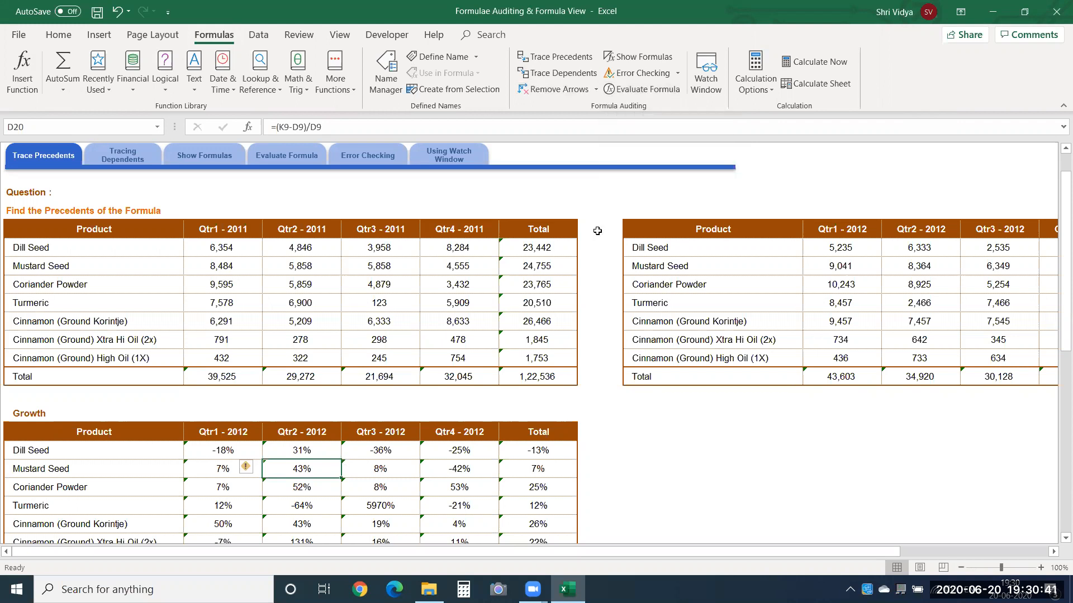
click(665, 93)
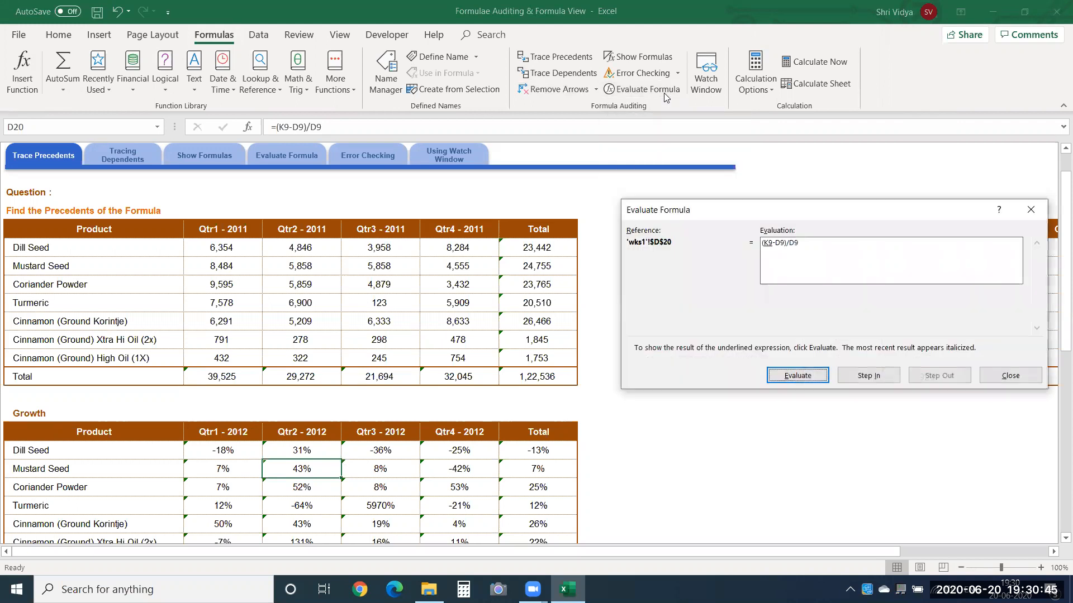
drag(784, 209, 593, 152)
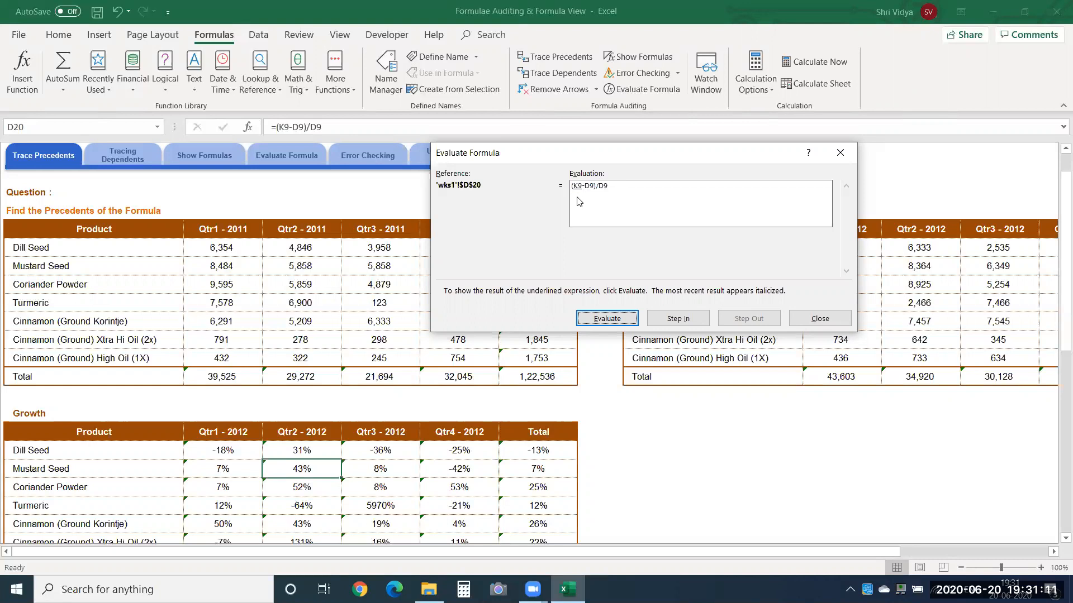
click(596, 323)
click(622, 321)
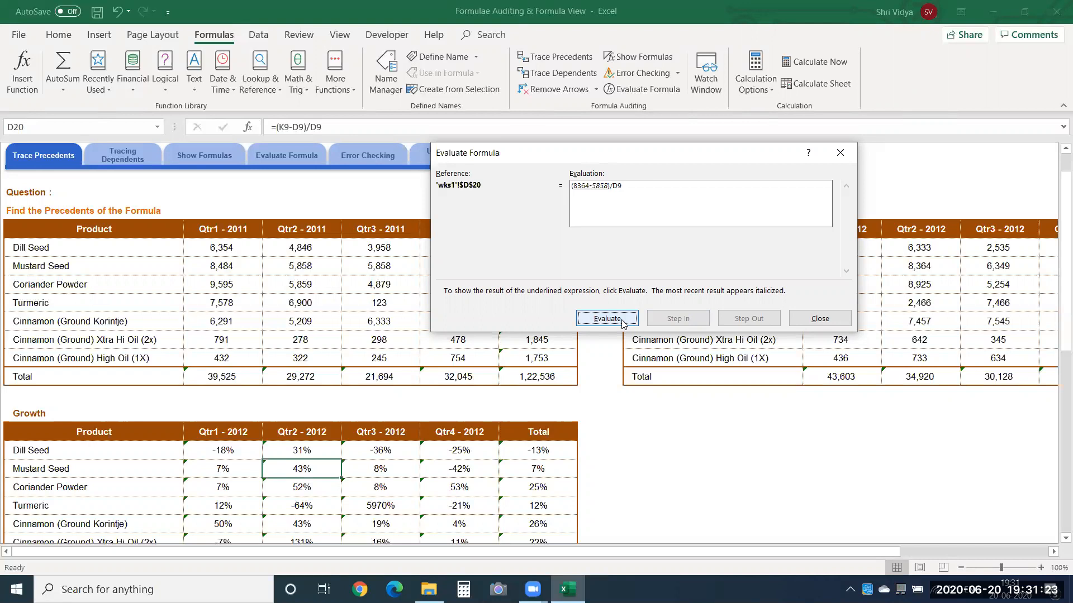
click(622, 323)
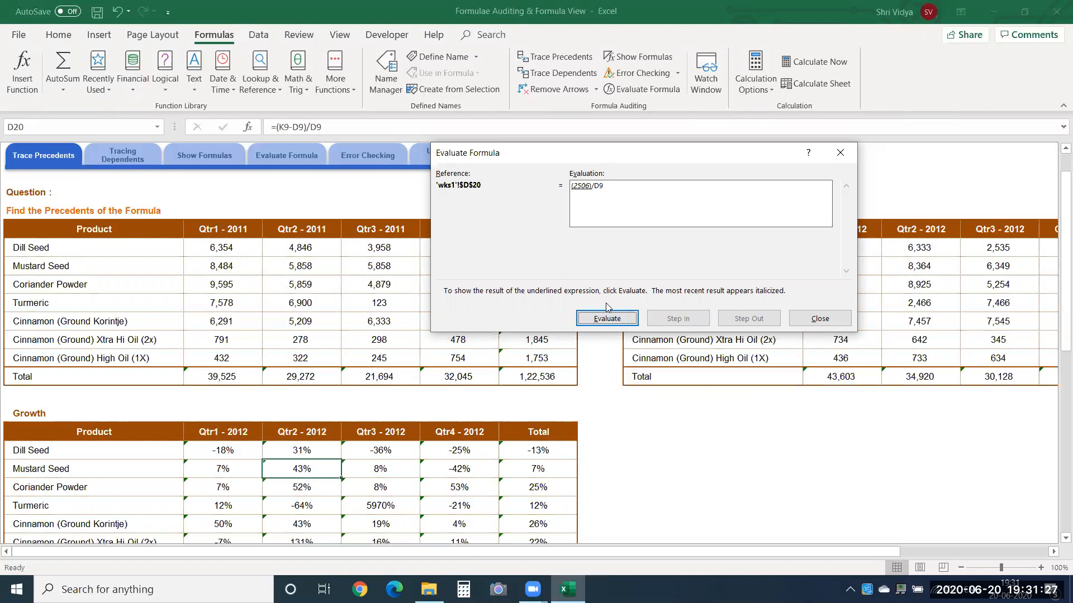
click(606, 323)
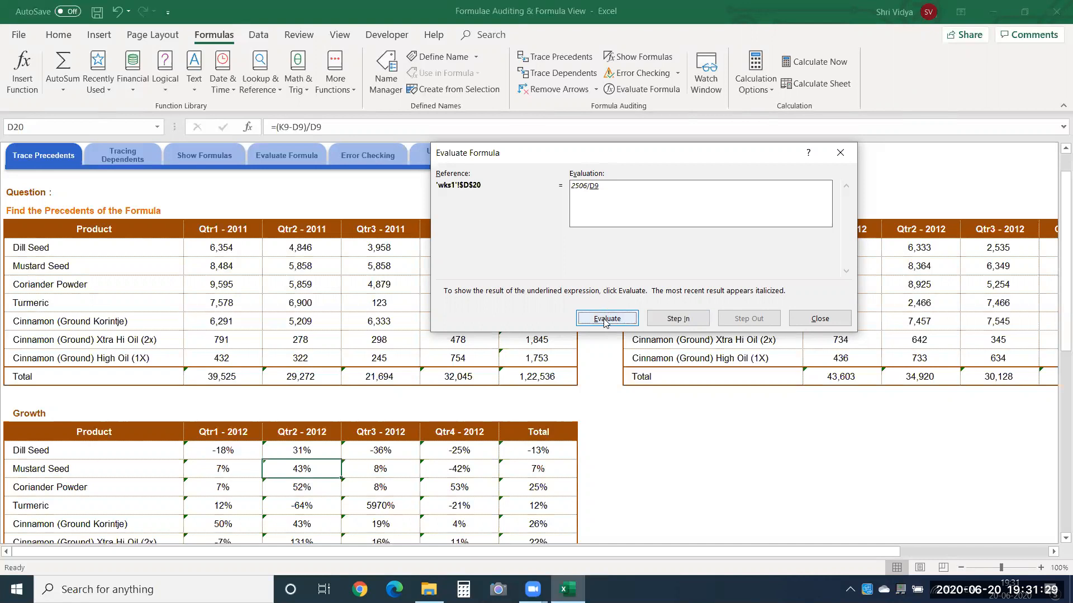
click(604, 320)
click(605, 319)
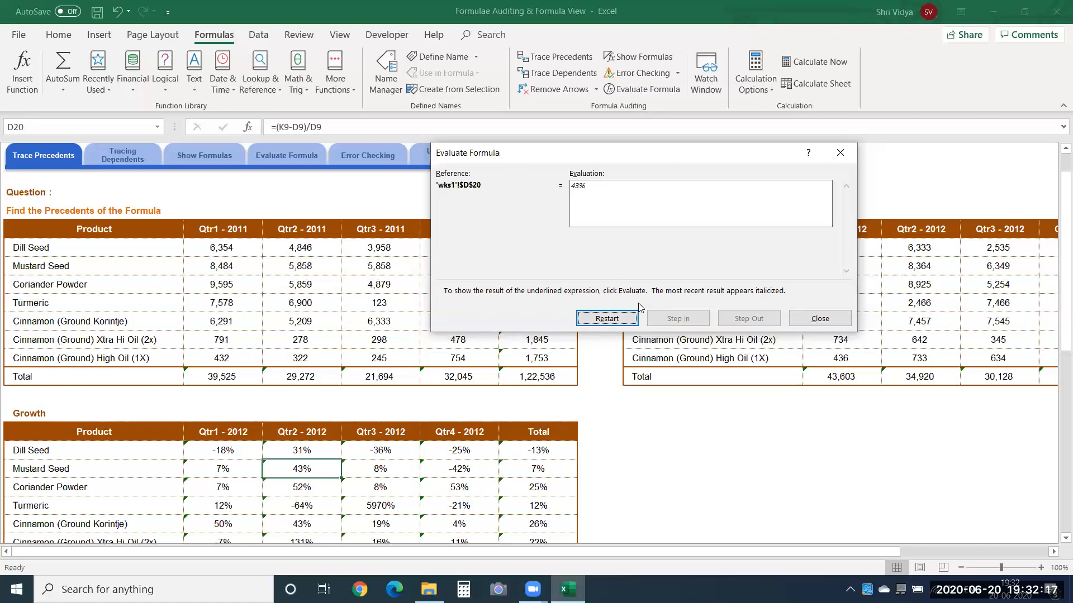
click(832, 321)
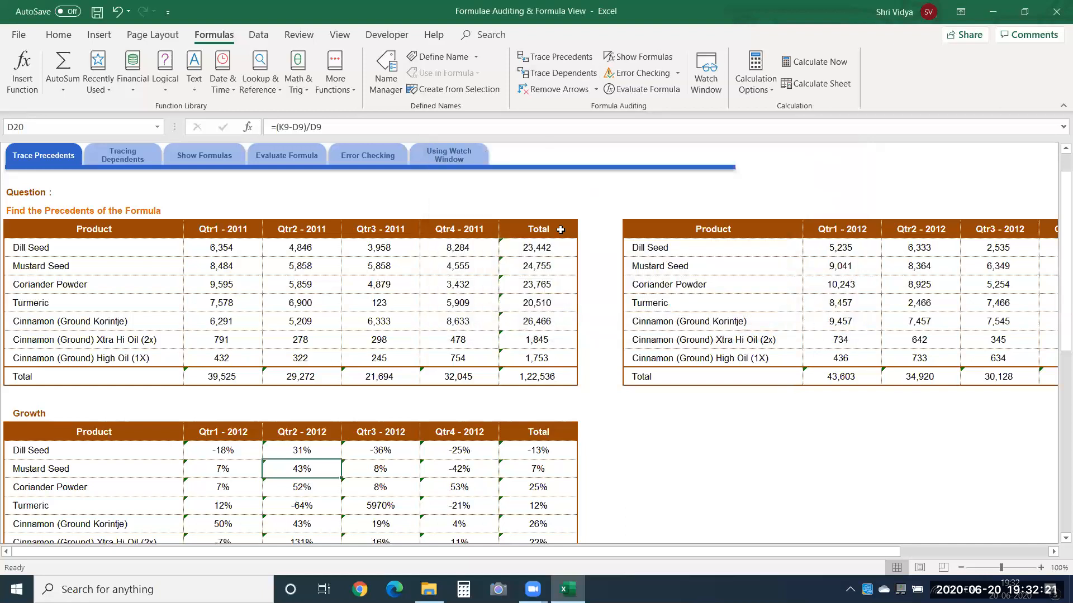
Run Error Checking from D20, close it without changes, and select the Coriander Powder Qtr3 - 2012 growth cell E21.
click(643, 73)
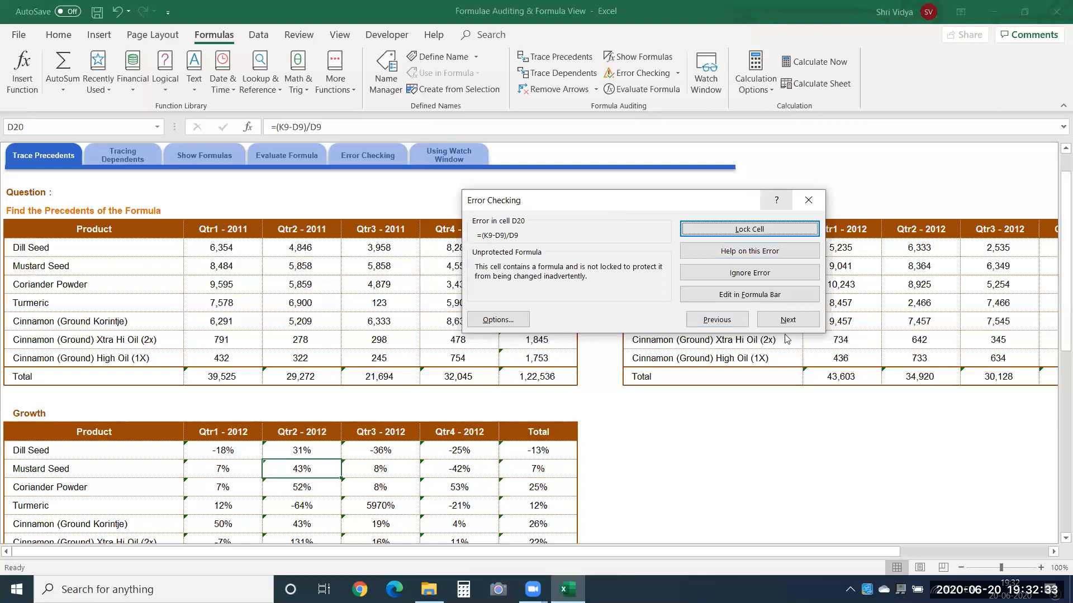
click(808, 200)
click(377, 487)
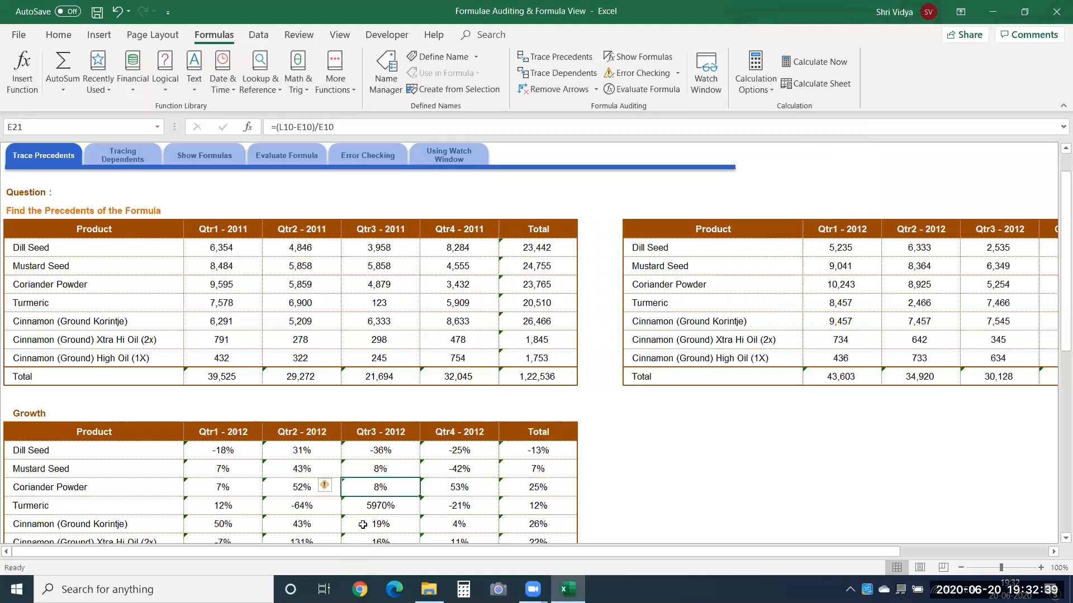
Evaluate the Coriander Powder Qtr2 - 2012 growth formula in D21 step by step, restart the evaluation, and close it.
click(302, 491)
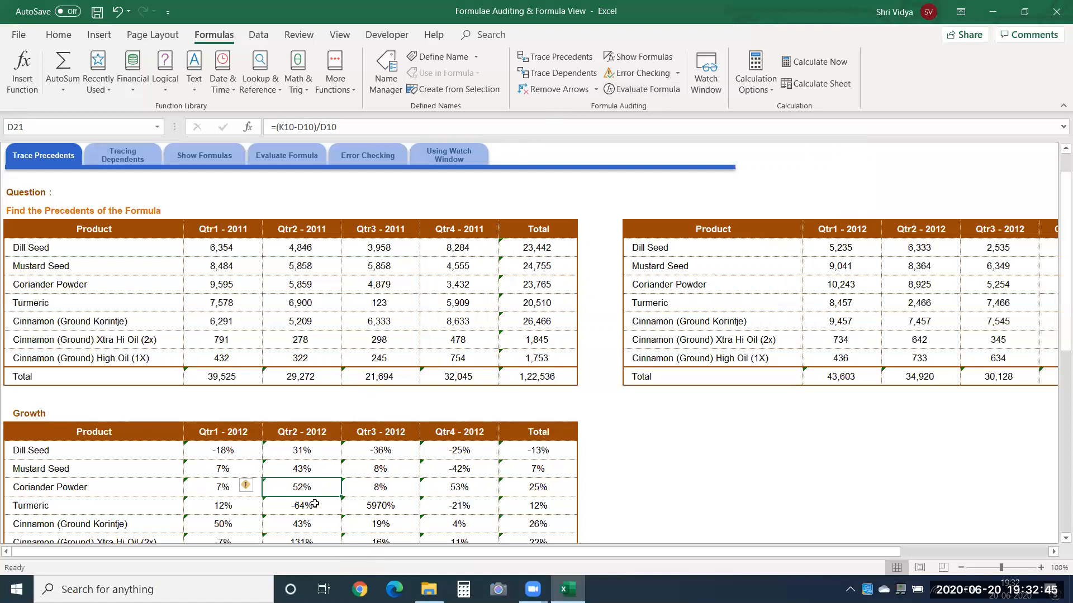
click(658, 89)
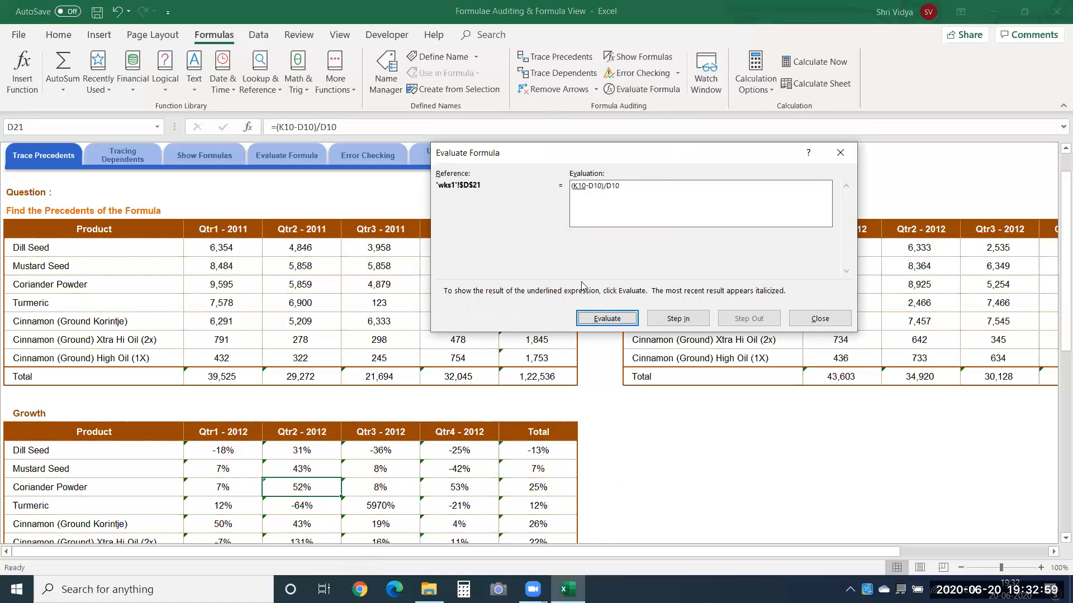
click(594, 321)
click(614, 323)
click(594, 323)
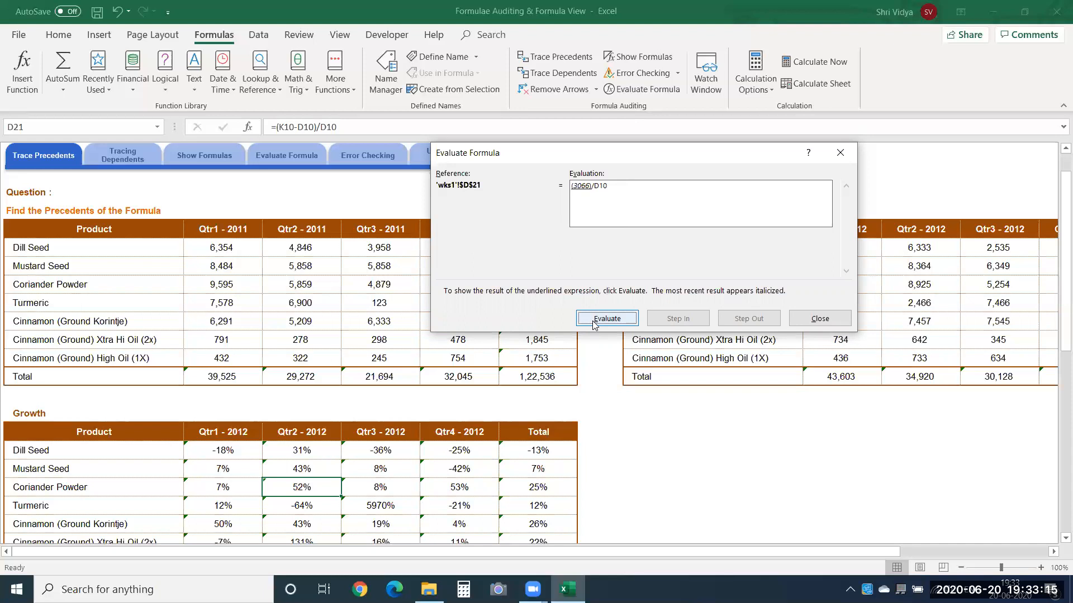
click(594, 323)
click(595, 324)
click(595, 324)
click(846, 323)
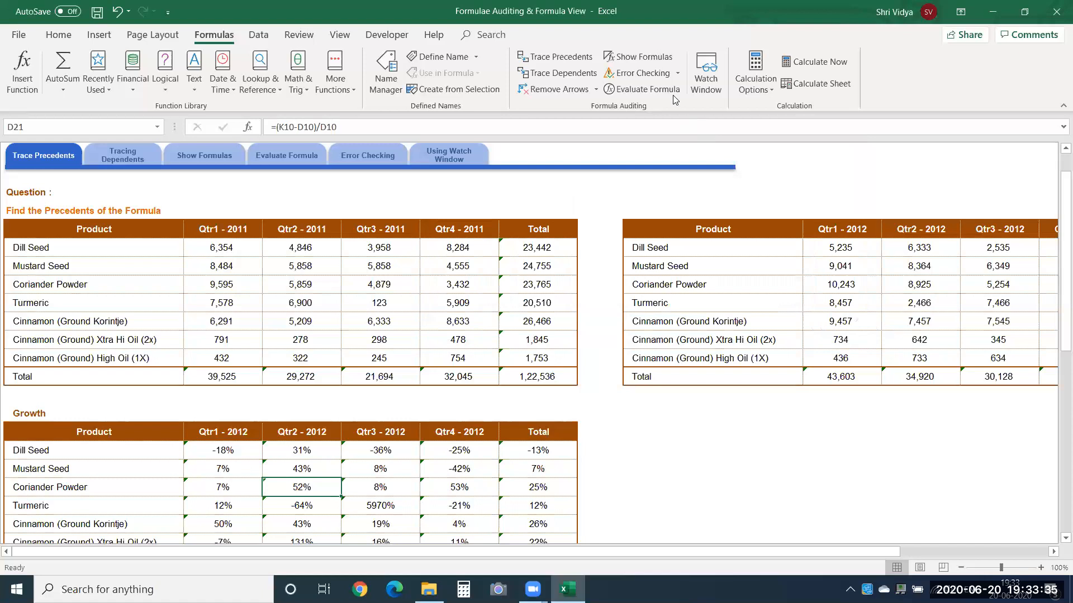
click(646, 89)
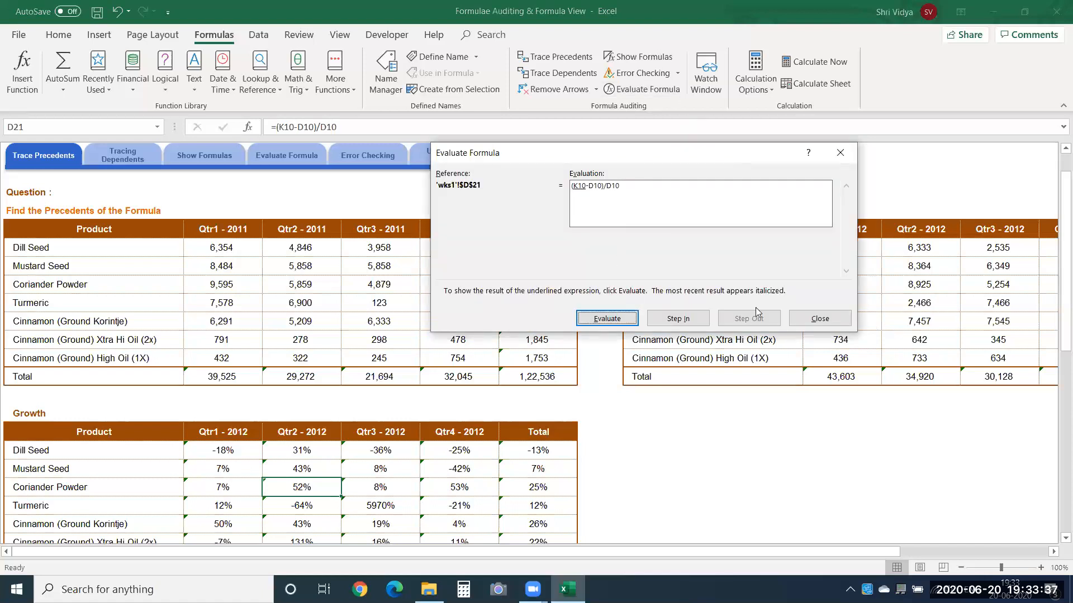
click(814, 319)
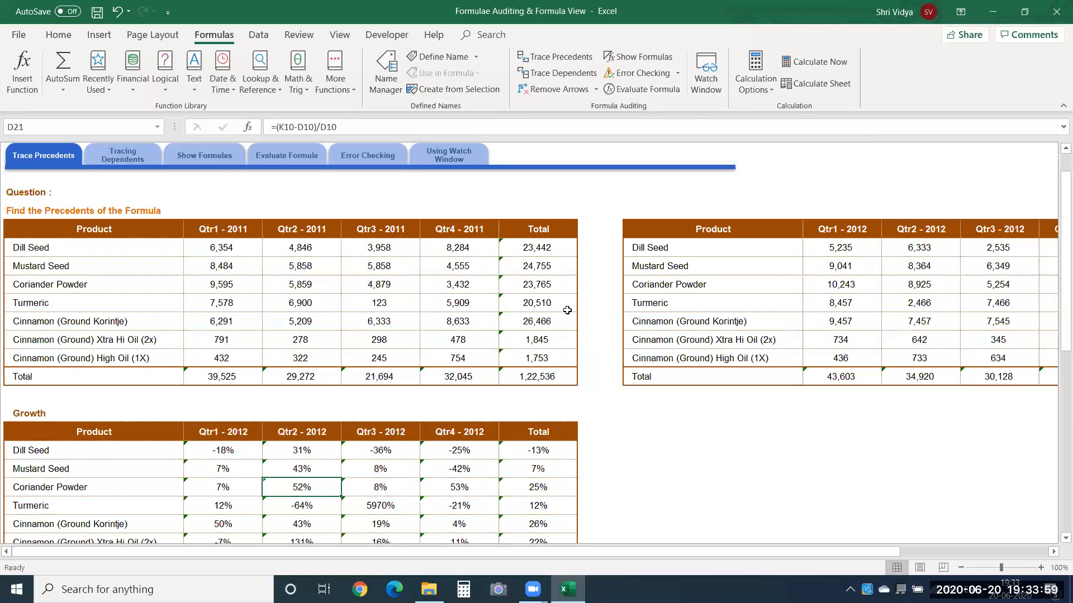
Run Error Checking from the Coriander Powder 2011 total in G10, advance through the flagged formulas to G13, and close it without changes.
click(530, 282)
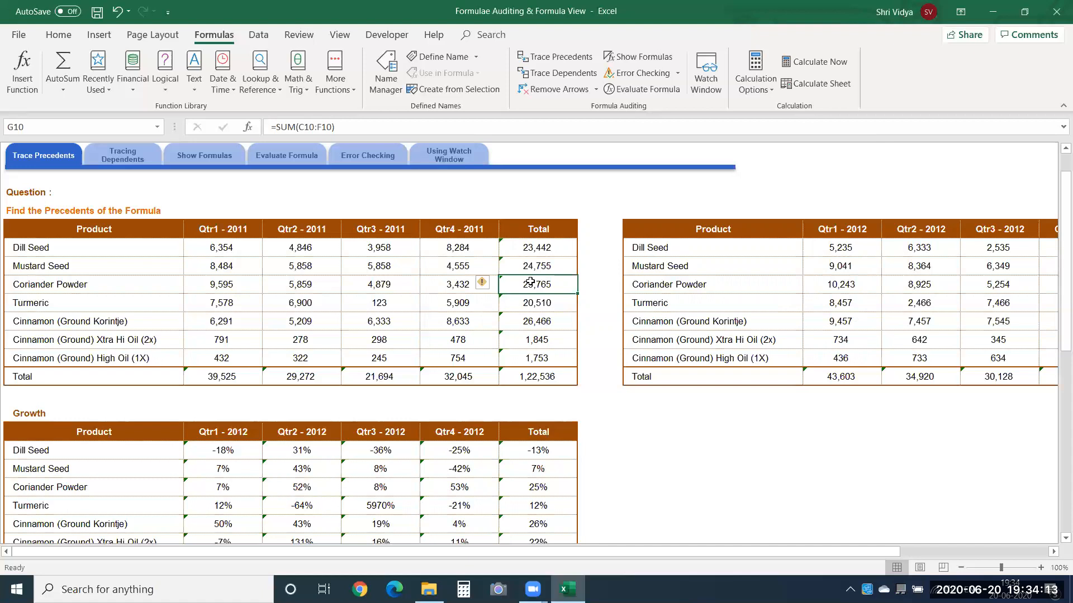
click(636, 78)
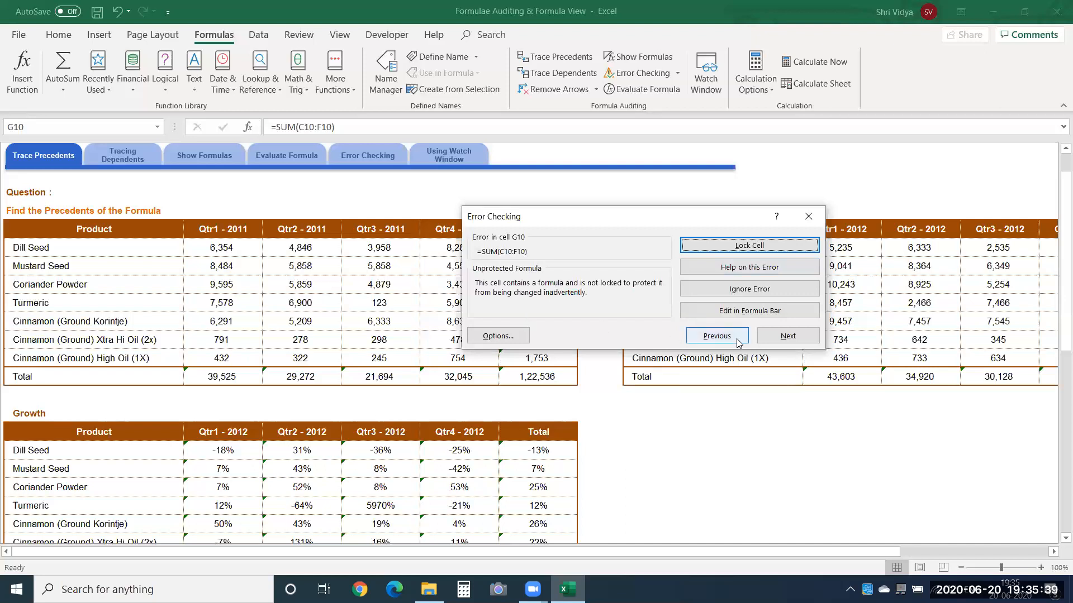
click(787, 337)
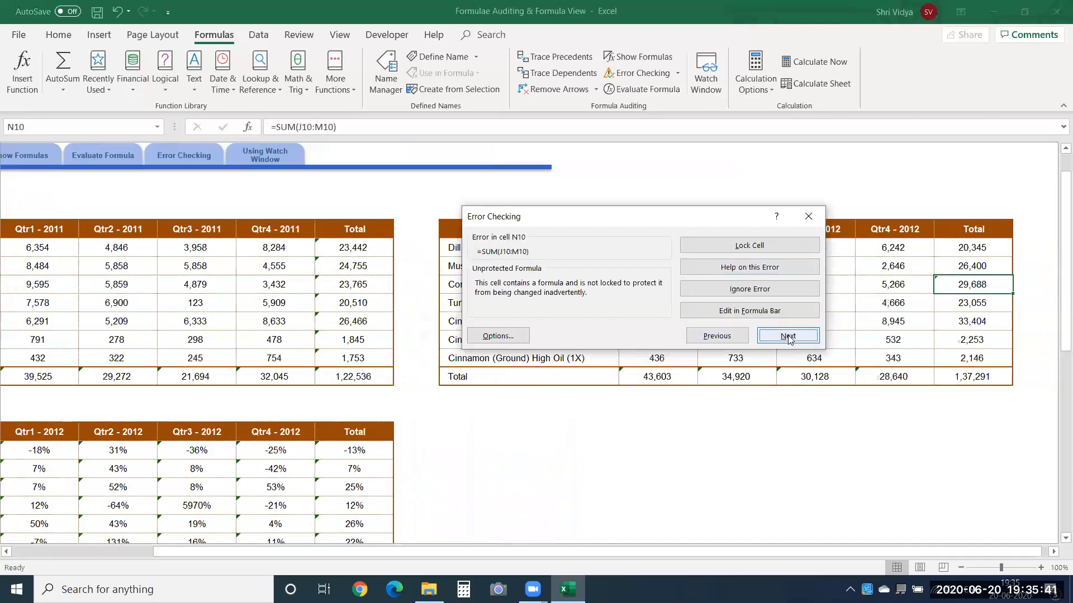
click(787, 337)
click(788, 337)
click(788, 338)
click(788, 337)
click(788, 338)
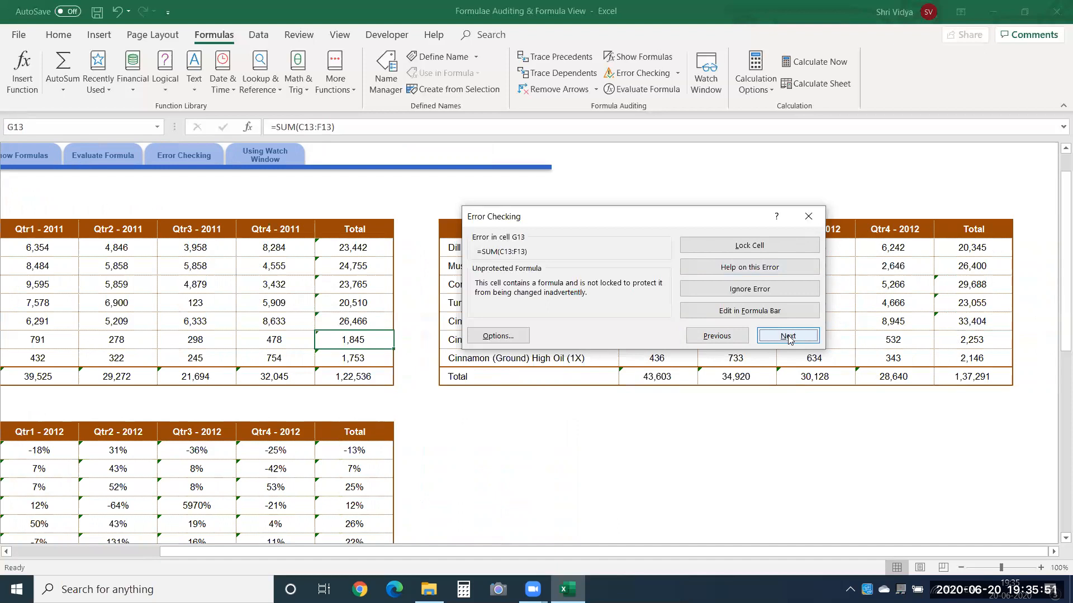
click(808, 217)
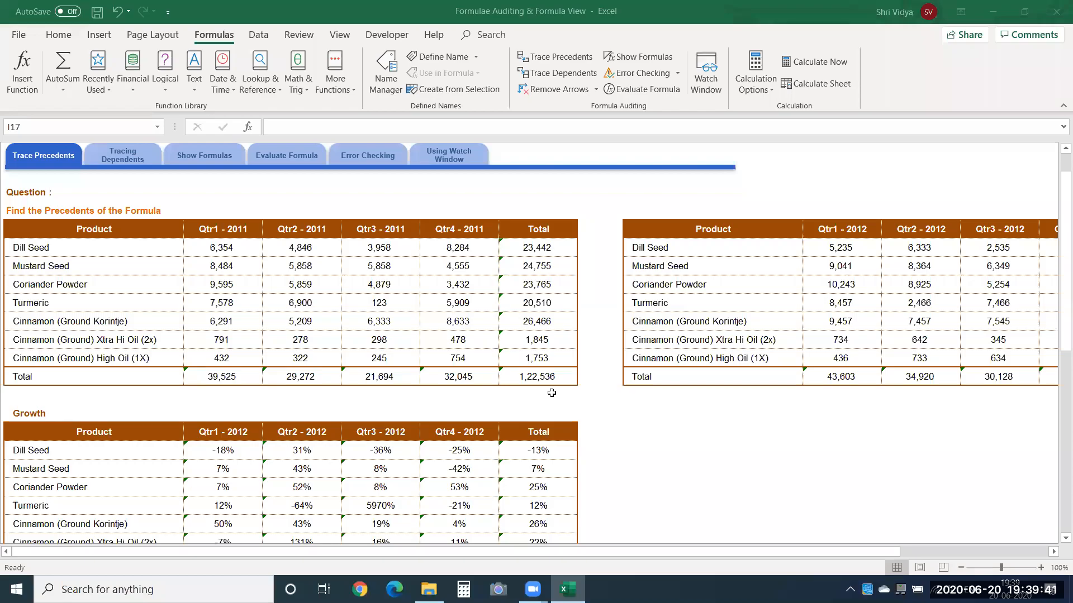
Enter 23 in I19 and 98 in K19, below the 2012 product table.
click(683, 445)
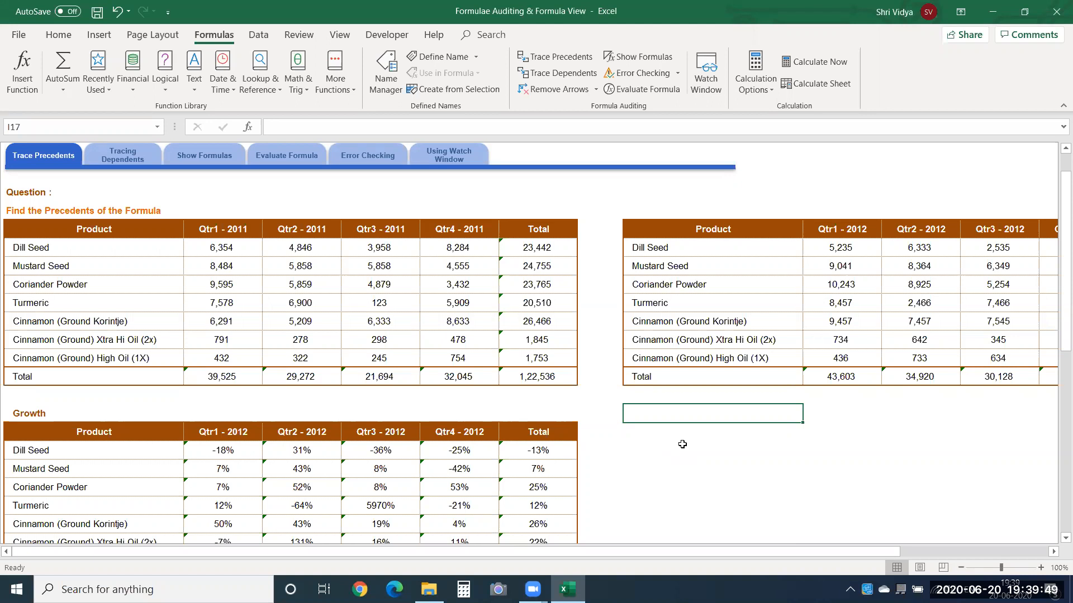
key(Right)
key(Right)
key(Right)
key(Right)
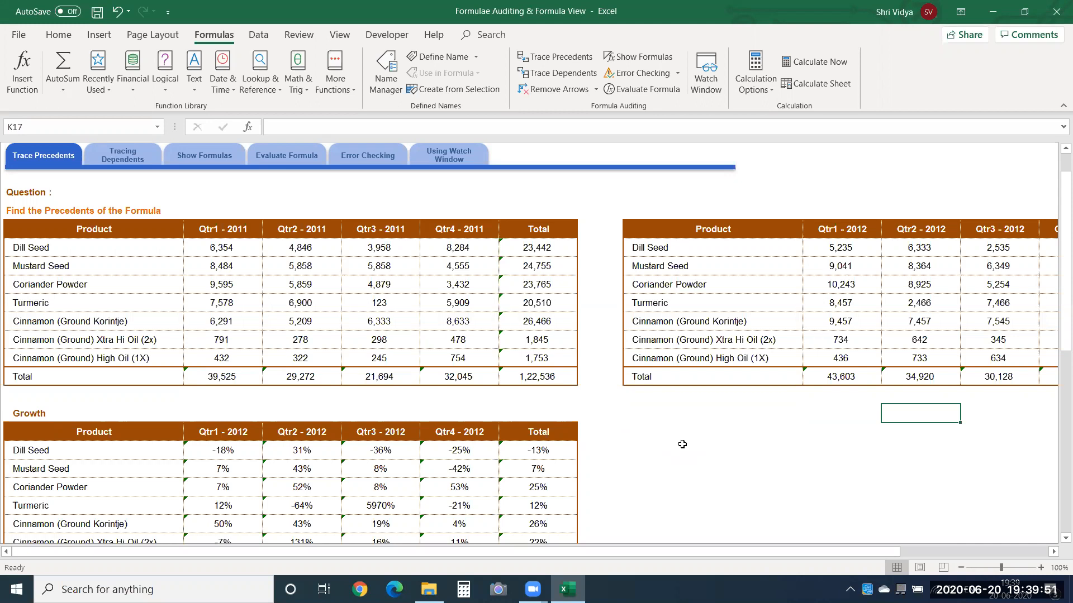
click(540, 449)
text(q23)
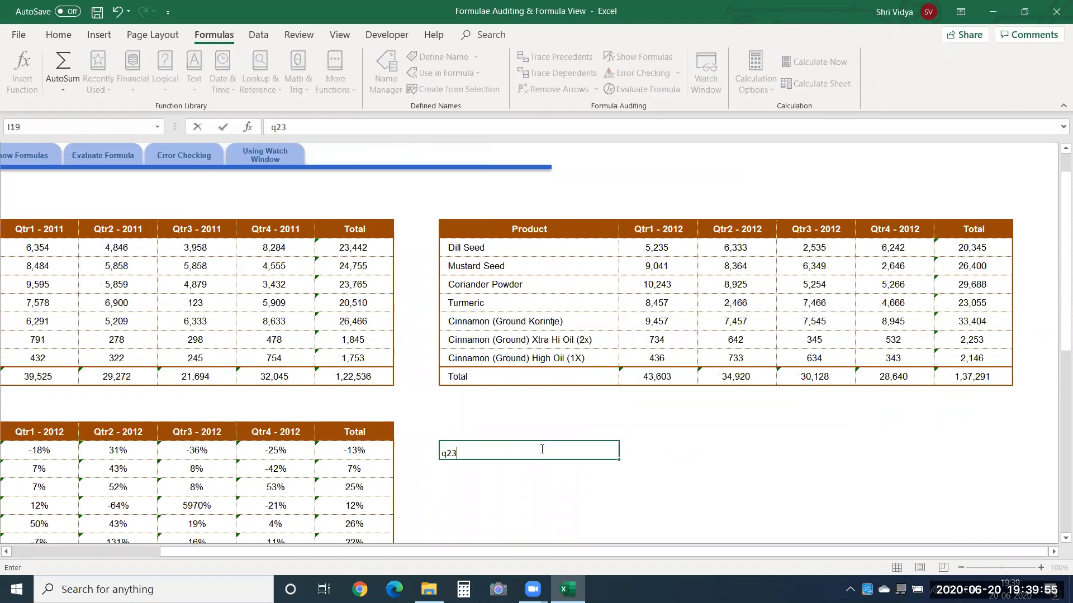
key(BackSpace)
key(BackSpace)
key(BackSpace)
text(23)
key(Tab)
key(Tab)
text(98)
key(Return)
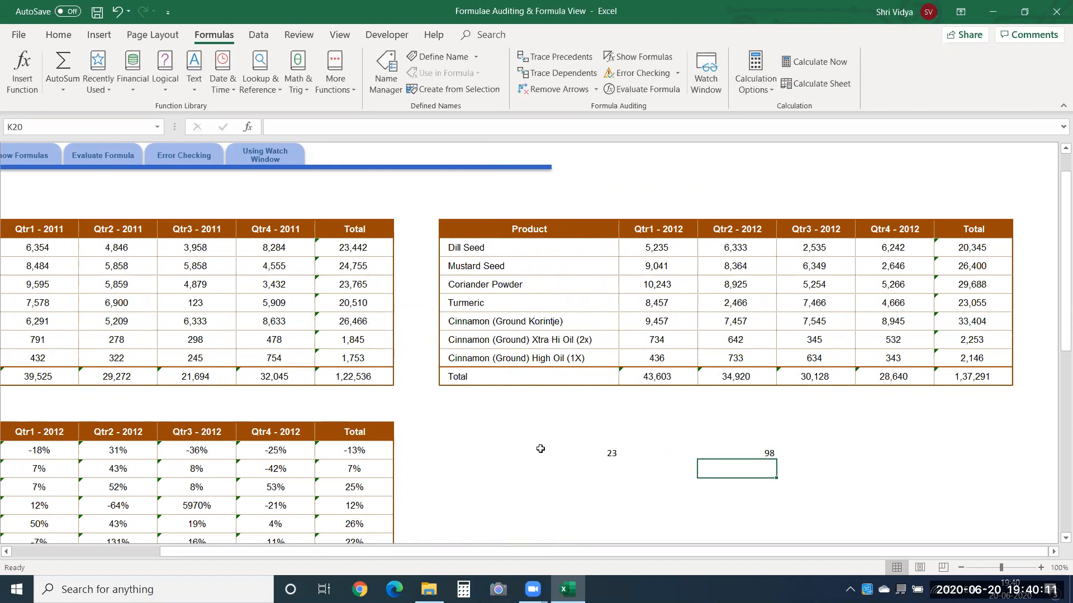
Enter the formula =I19*K19 in the distant cell K62 and reselect that cell.
key(Down)
key(Down)
key(Down)
key(Down)
key(Down)
key(Down)
key(Down)
key(Down)
key(Down)
key(Down)
key(Down)
key(Down)
key(Down)
key(Down)
key(Down)
key(Down)
key(Down)
key(Down)
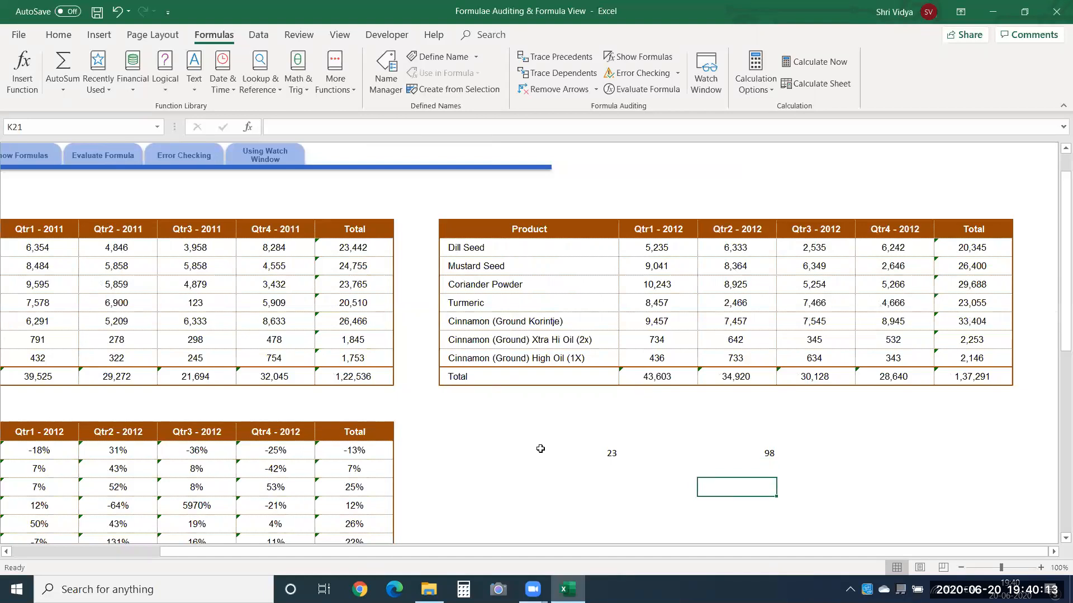
key(Down)
key(Down)
key(Down)
key(Down)
key(Down)
key(Down)
key(Down)
key(Down)
key(Down)
key(Down)
key(Down)
key(Down)
key(Down)
key(Down)
key(Down)
key(Down)
key(Down)
key(Down)
key(Down)
key(Down)
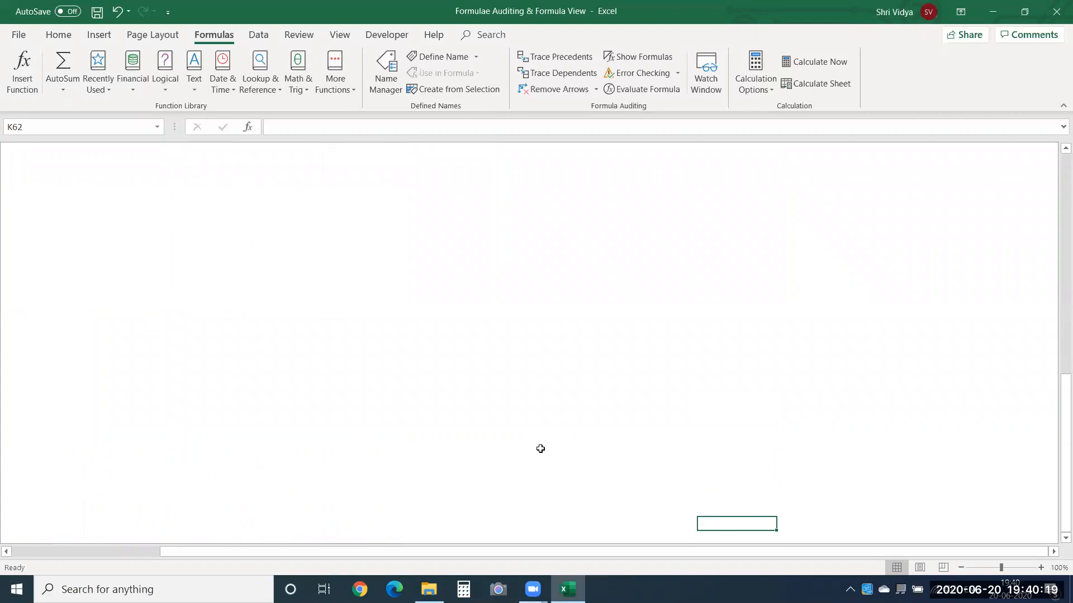
text(=)
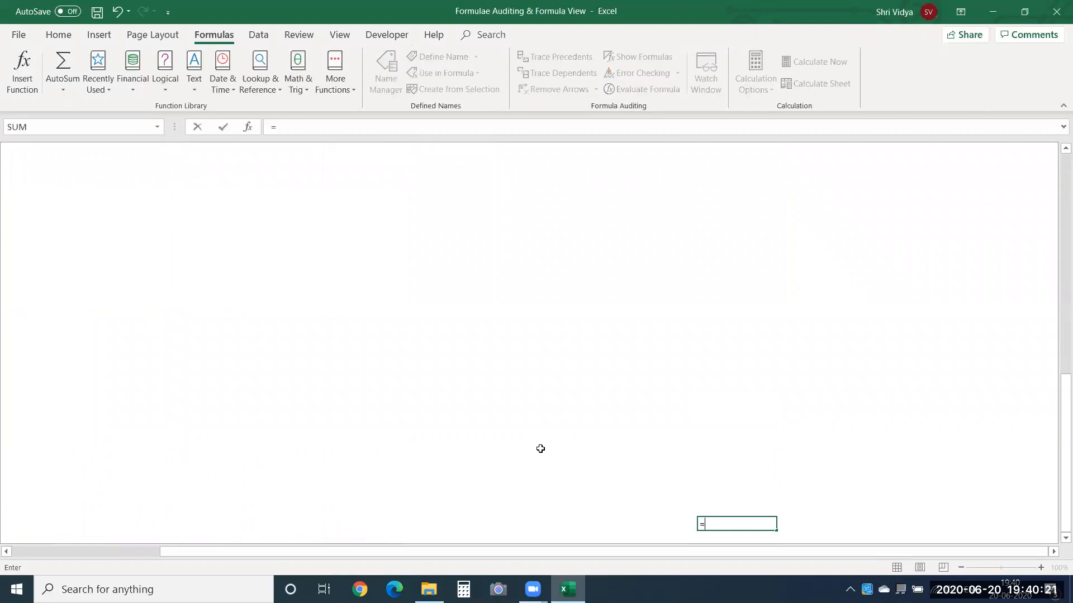
key(ctrl+Up)
key(Left)
key(Left)
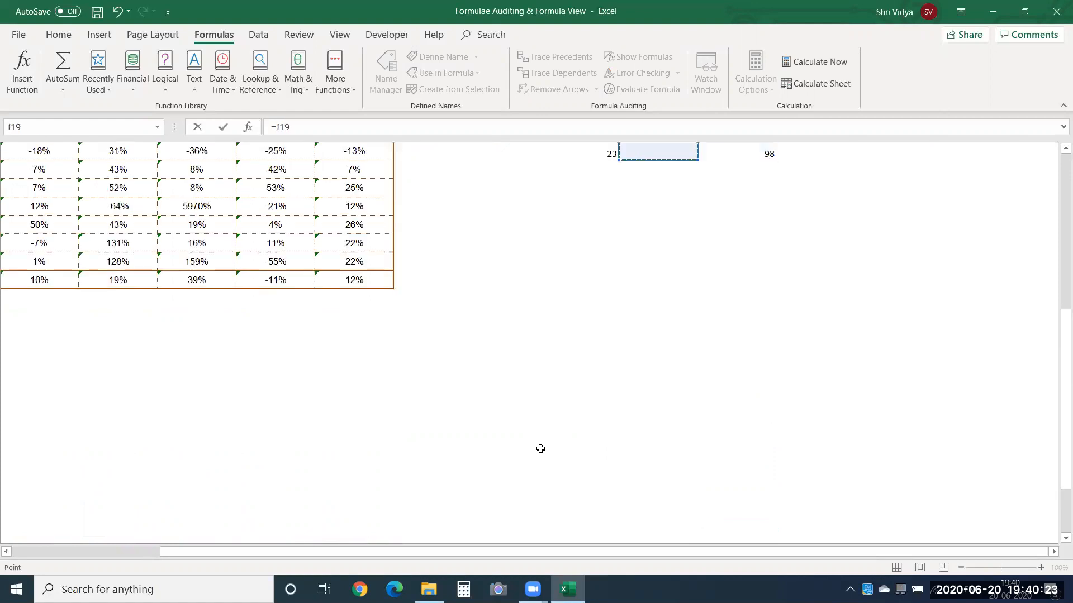
text(*)
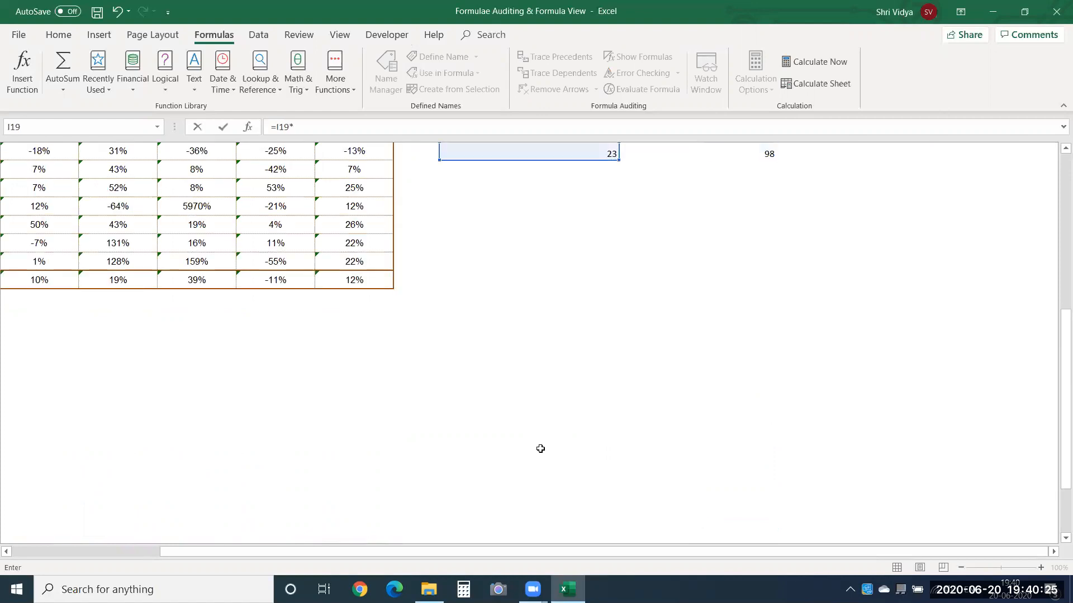
click(755, 152)
key(Return)
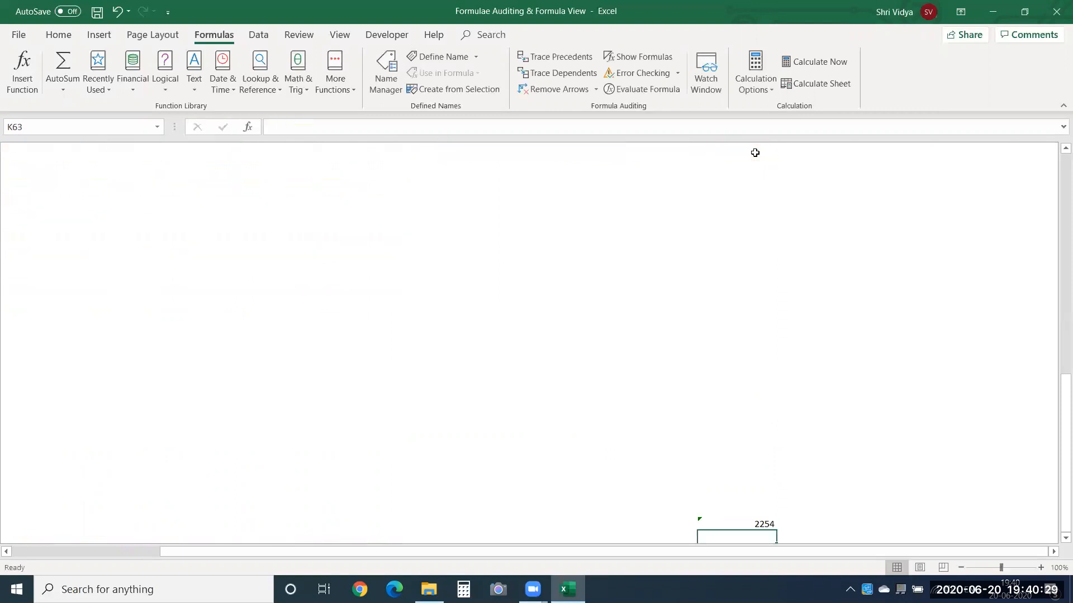
key(Return)
key(Up)
key(Up)
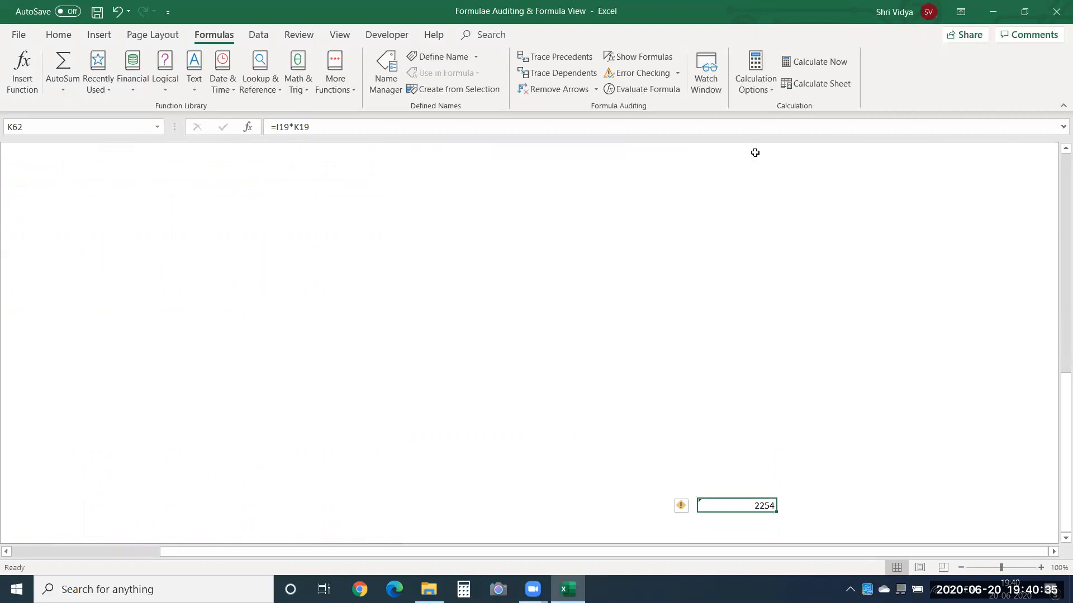
Go from K62 back up column K and examine how far the source values in I19 and K19 are from the formula.
key(Up)
key(Up)
key(Up)
key(Up)
key(Up)
key(Up)
key(Up)
key(Up)
key(Up)
key(Up)
key(Up)
key(Up)
key(Up)
key(Up)
key(Up)
key(Up)
key(Up)
key(Up)
key(Up)
key(Up)
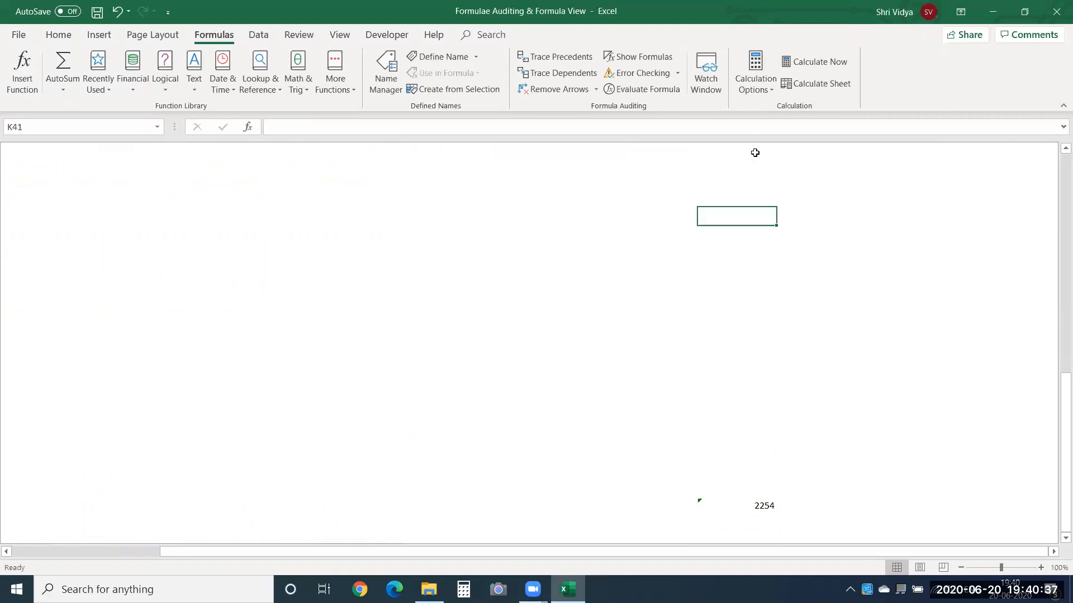
key(Up)
key(Up)
key(Up)
key(Up)
key(Up)
key(Up)
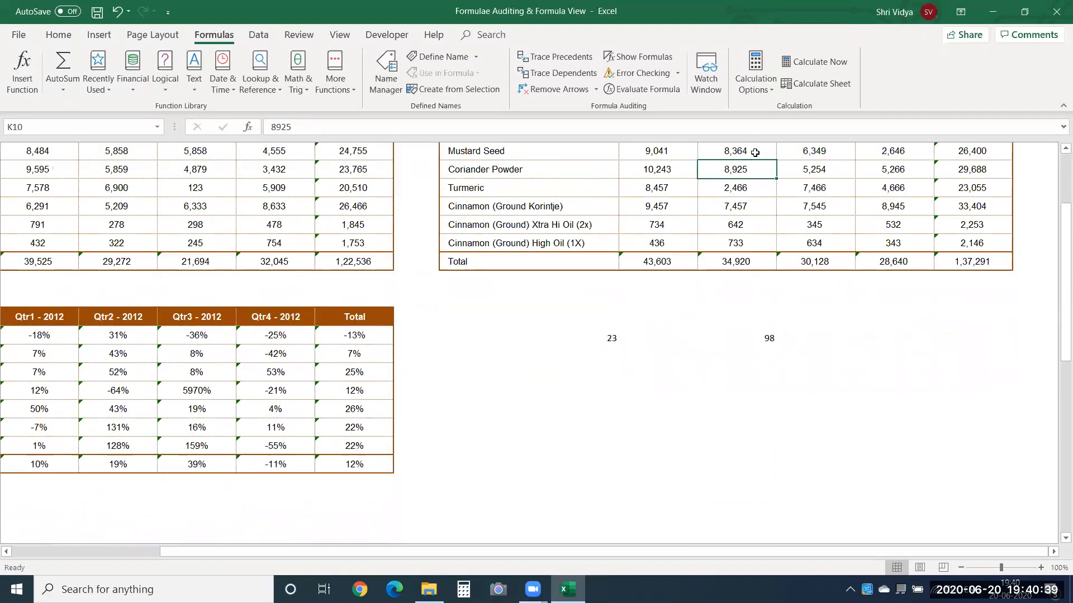
key(Down)
key(Down)
key(Down)
key(Up)
key(Up)
key(Up)
key(Up)
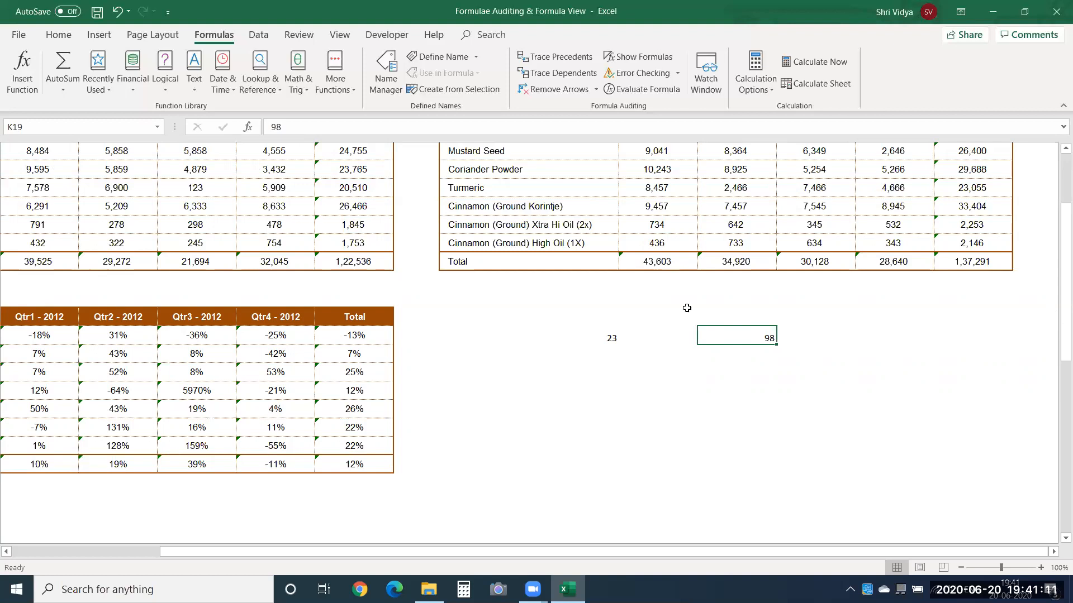
Add the product formula in K62 to the Watch Window and select its watch entry.
click(733, 376)
key(ctrl+Down)
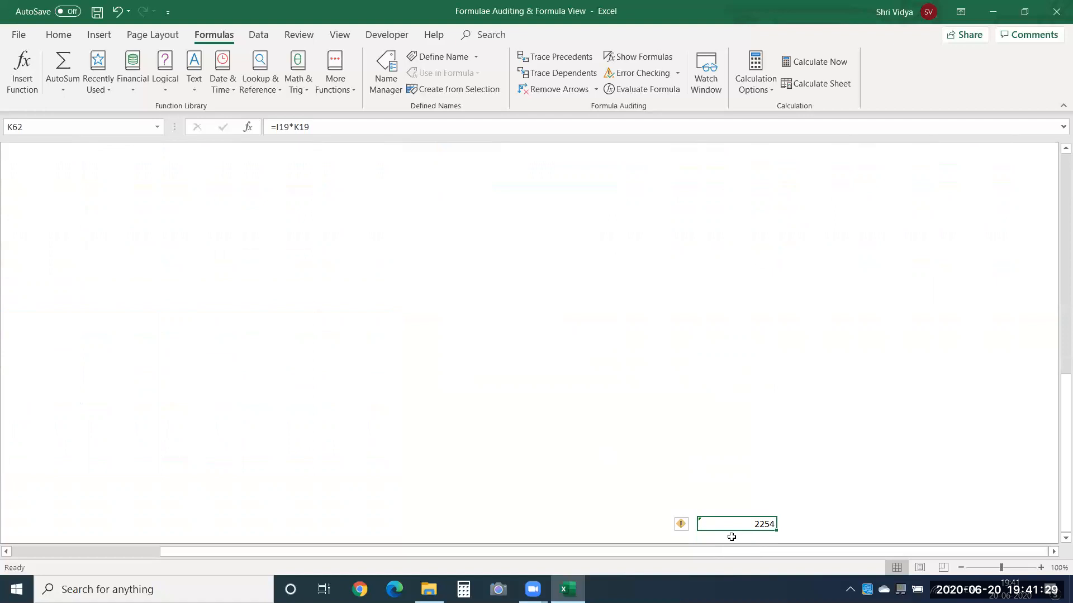
click(704, 75)
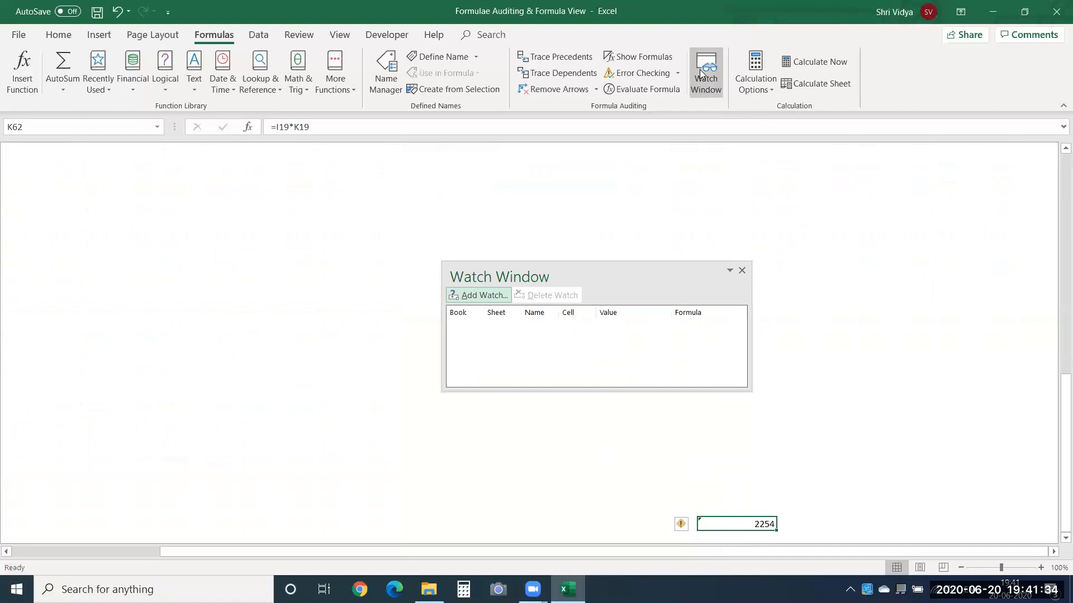
click(483, 296)
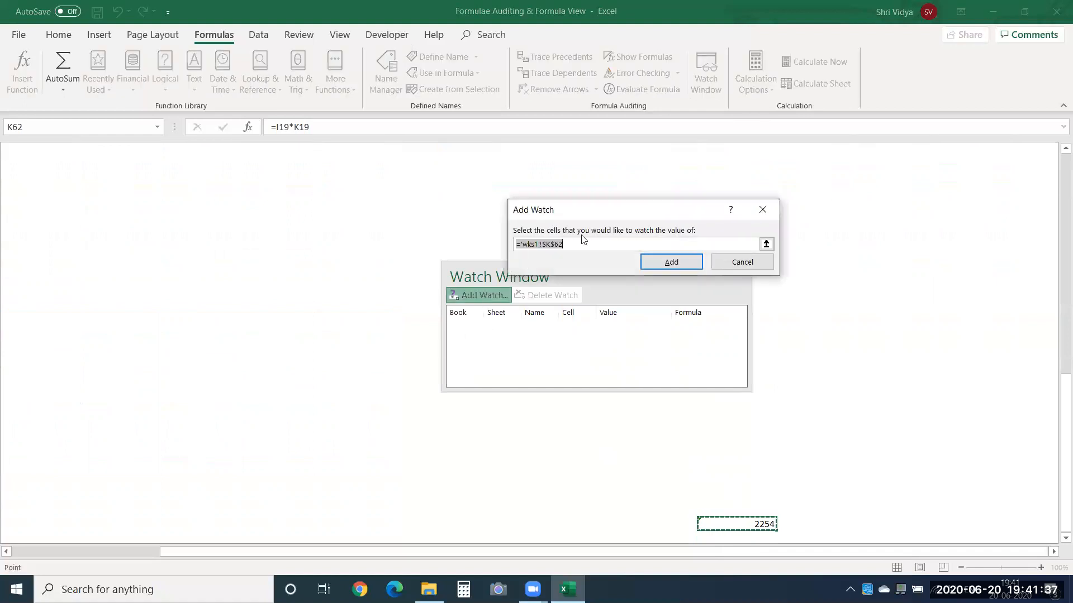
click(674, 261)
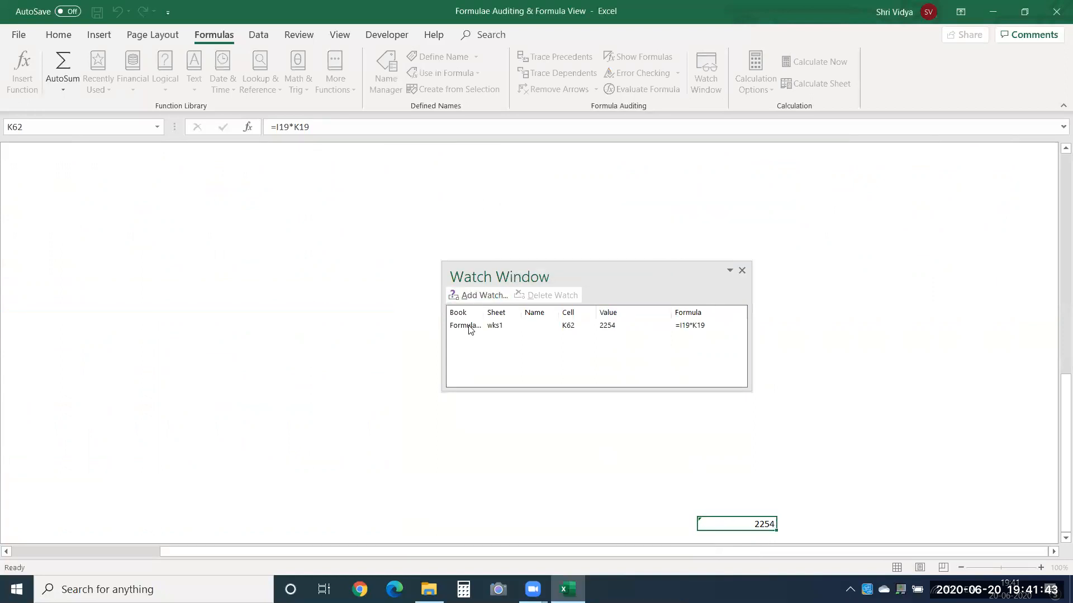
click(470, 329)
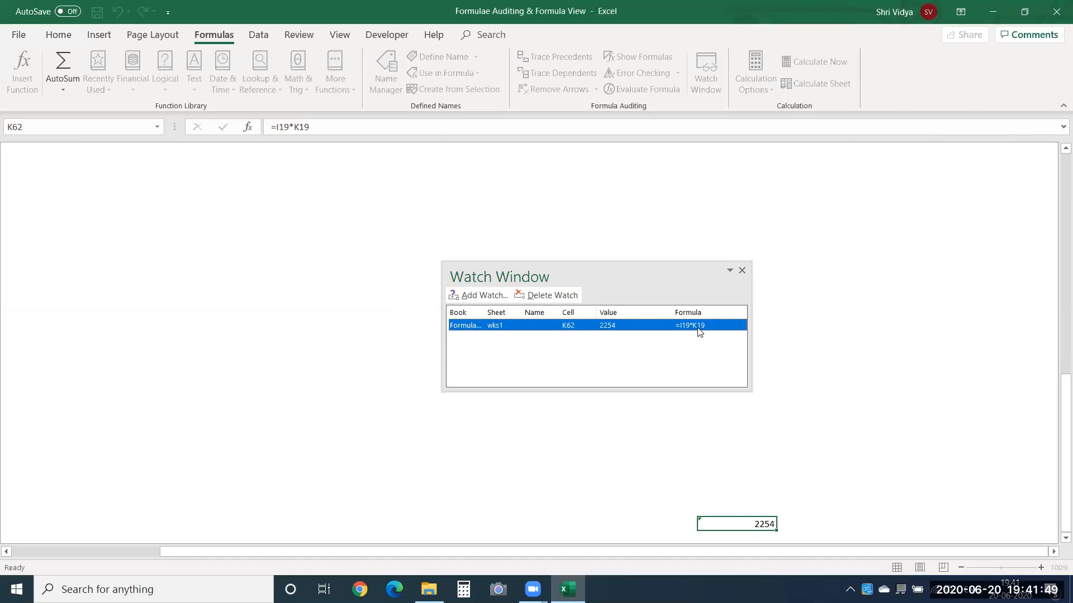
With the Watch Window open beside the source values, change I19 to 10 and then to 76 to monitor K62.
click(765, 338)
drag(1057, 371, 1058, 271)
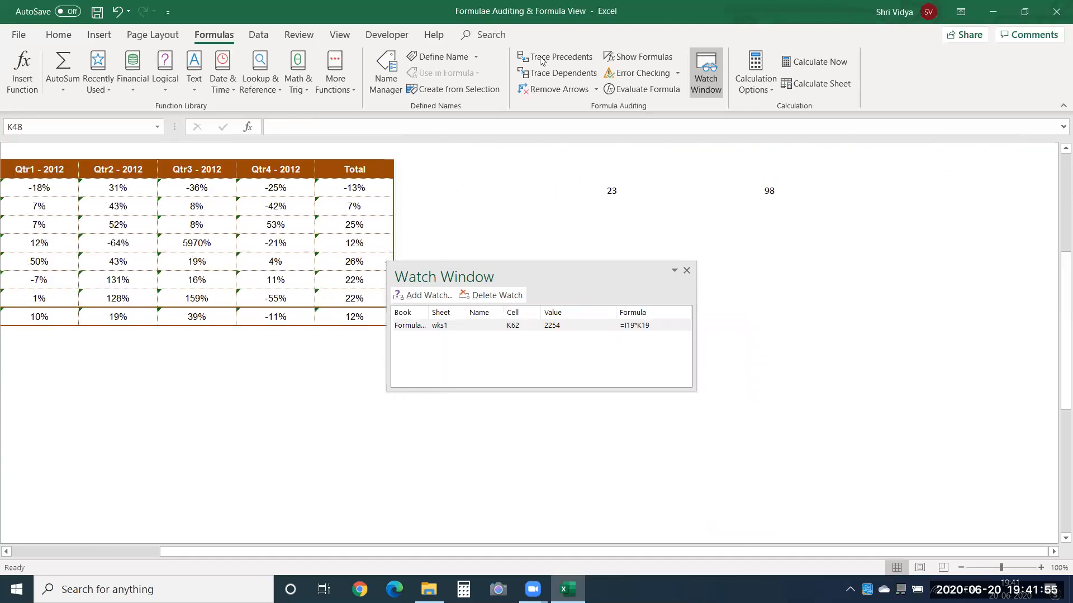
click(609, 192)
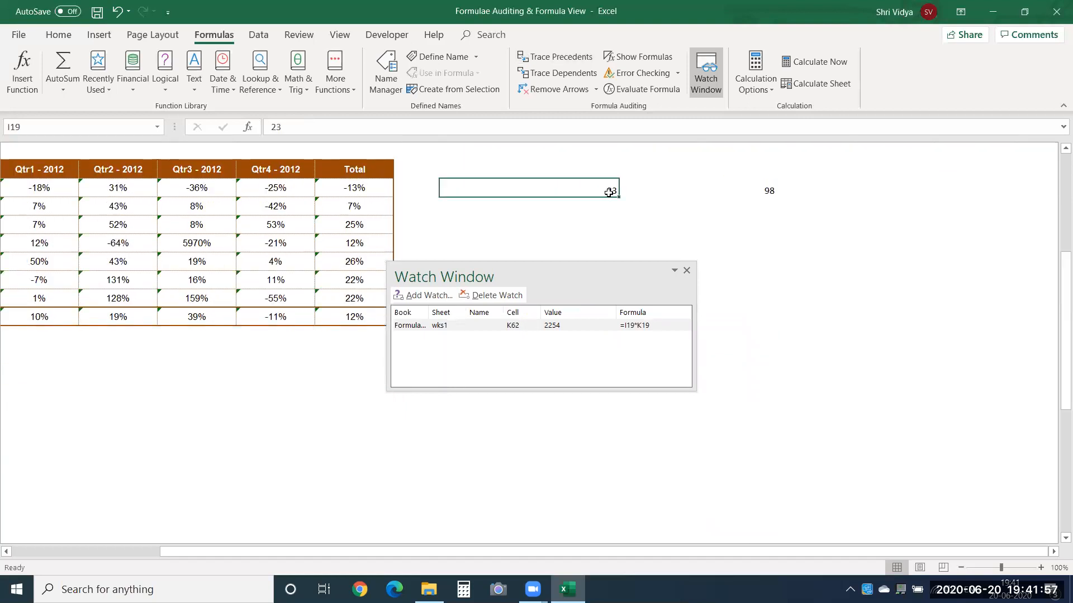
click(555, 328)
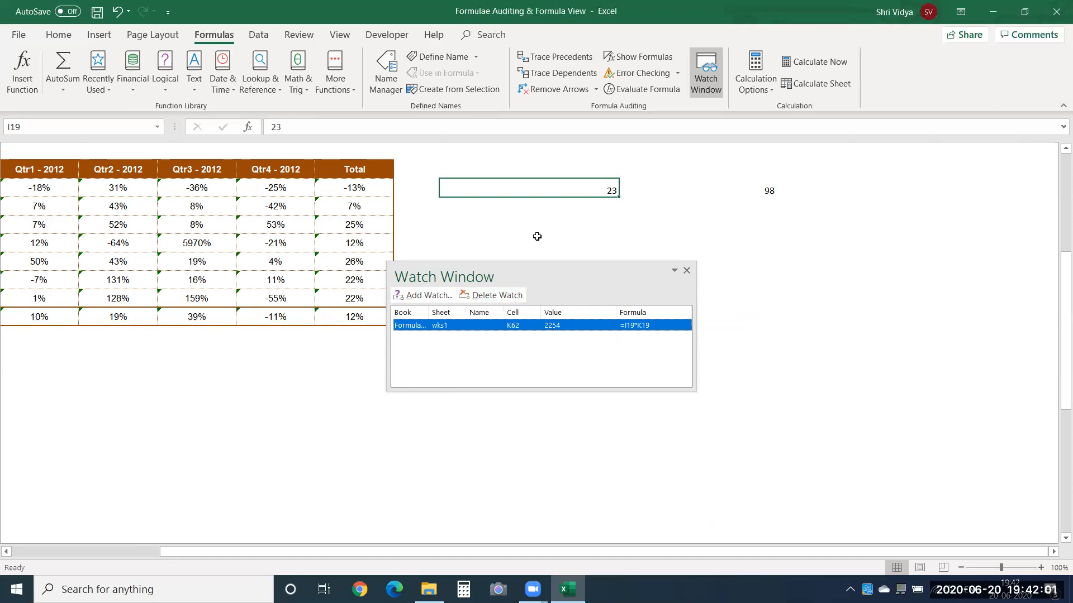
click(545, 191)
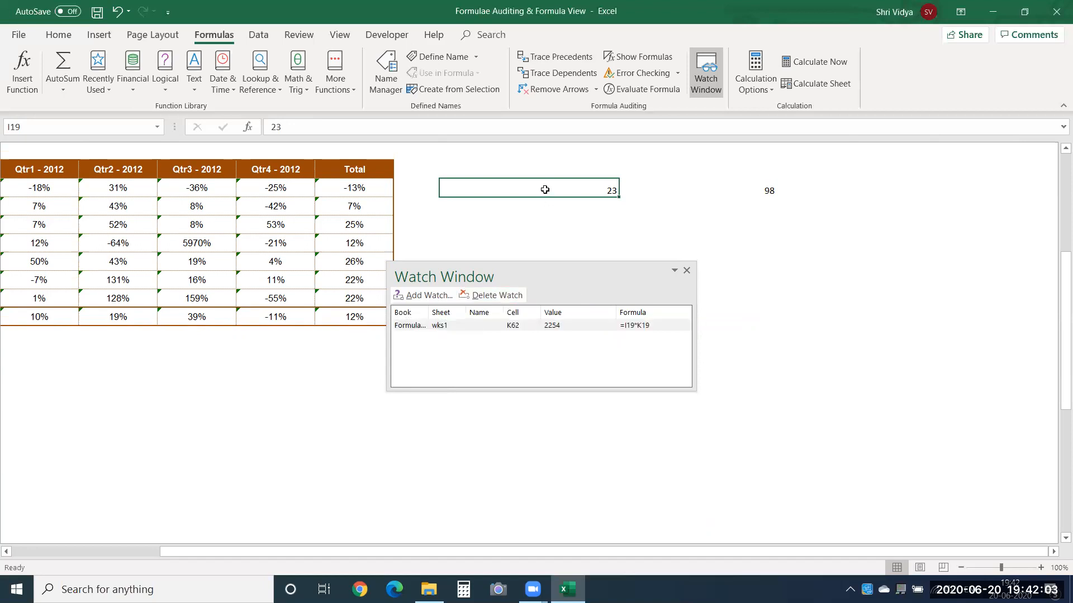
text(10)
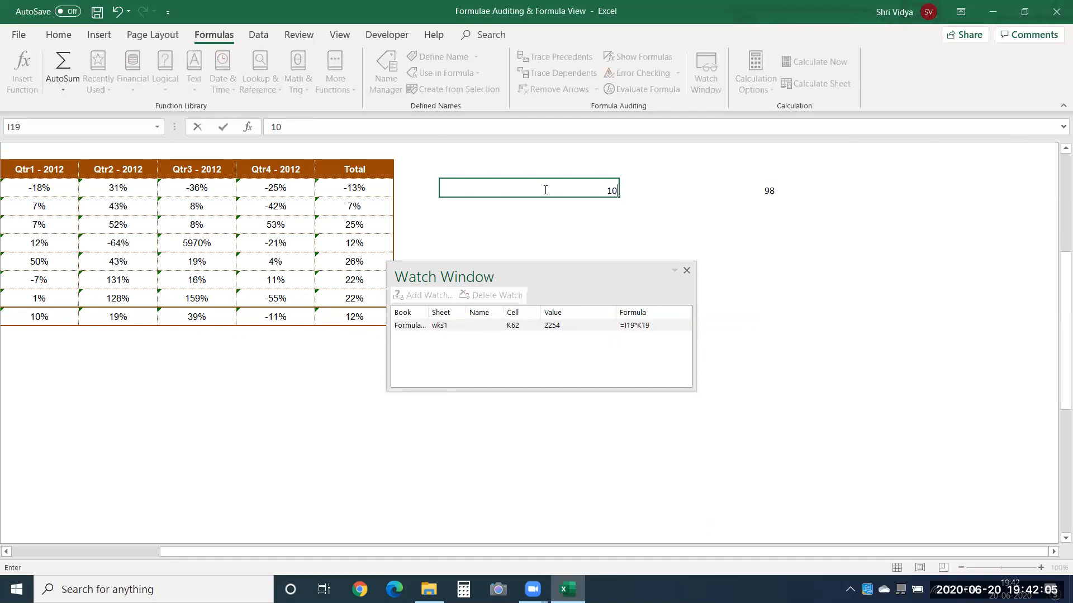
key(Return)
click(545, 190)
text(76)
key(Return)
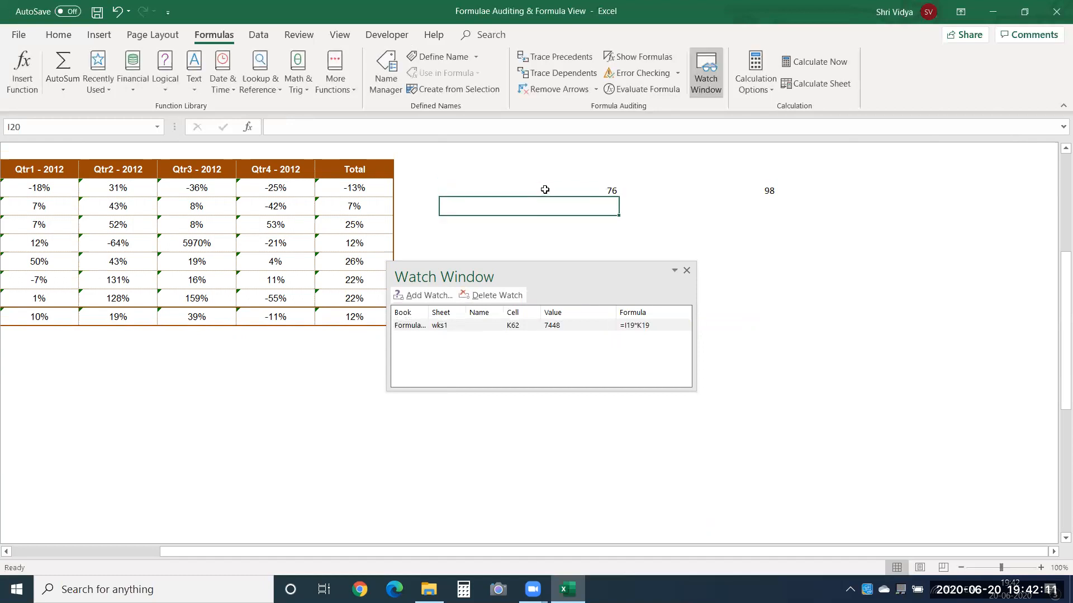
Close the Watch Window.
click(557, 184)
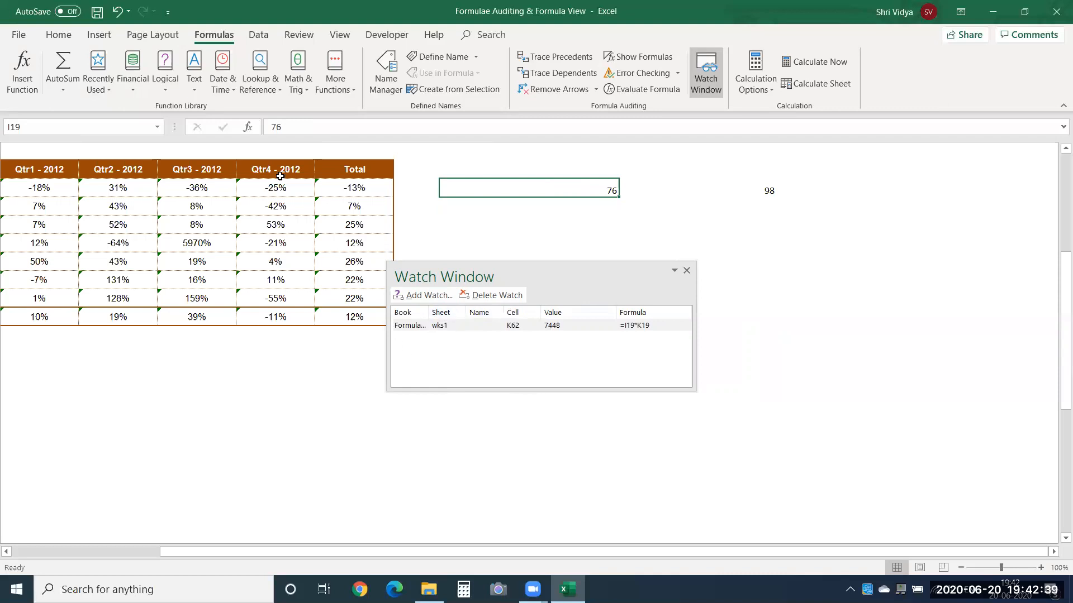
drag(284, 192, 279, 318)
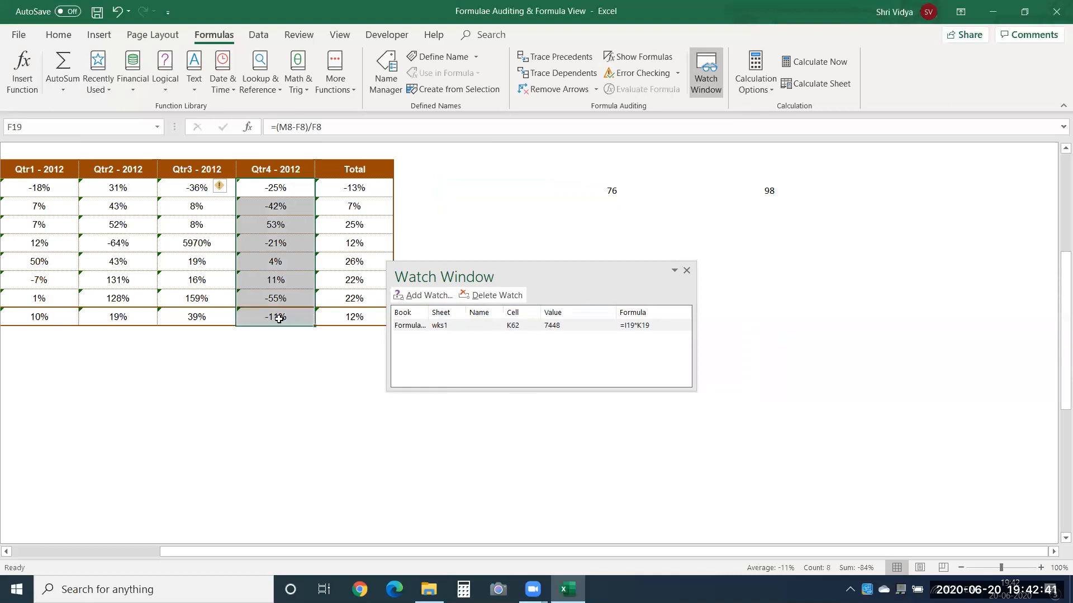
drag(414, 341, 413, 356)
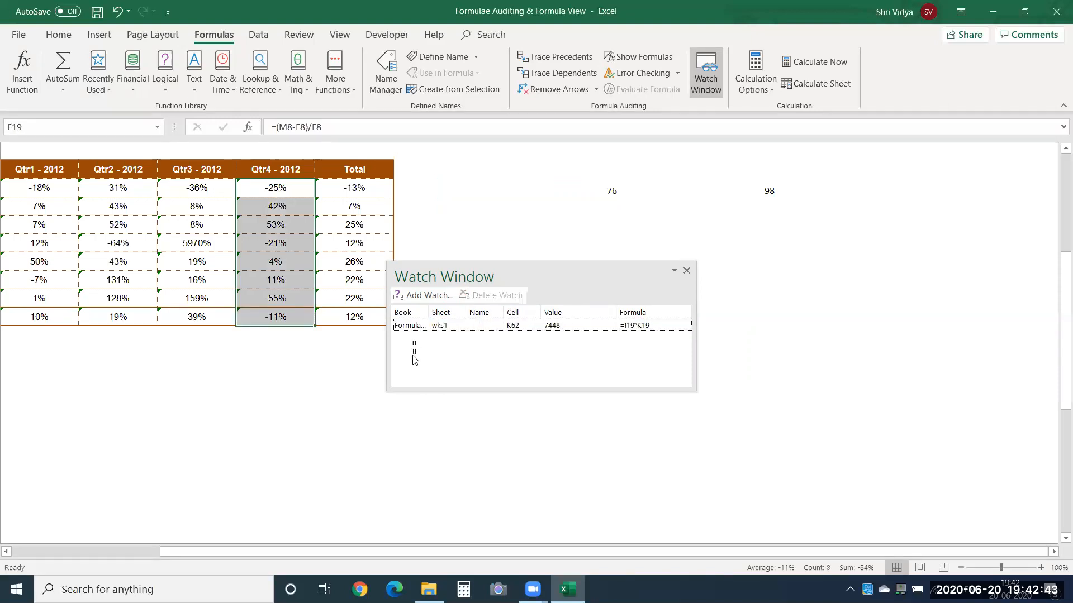
click(684, 274)
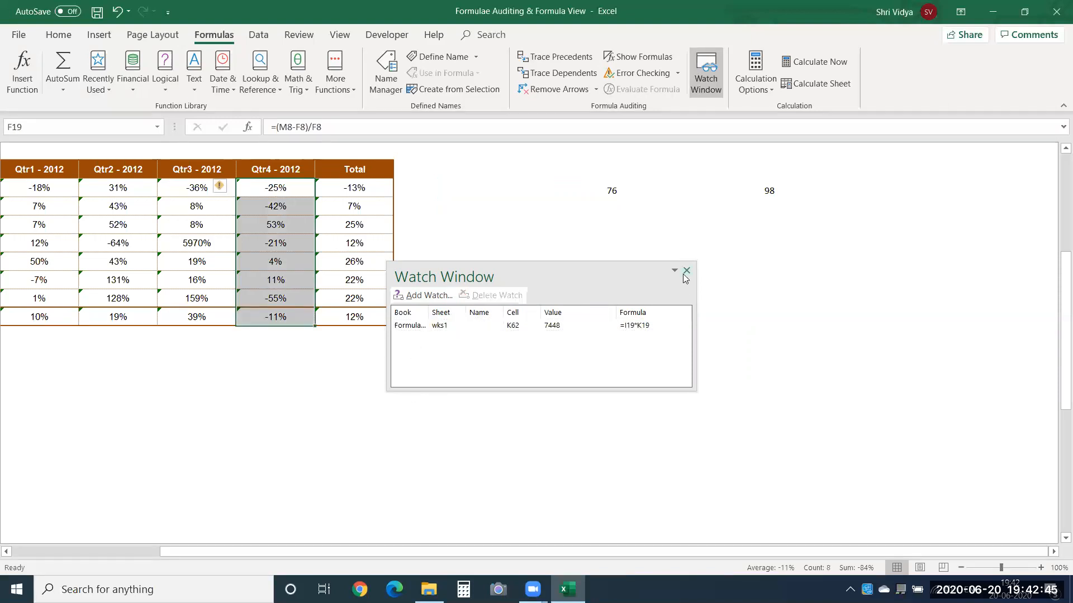
click(685, 274)
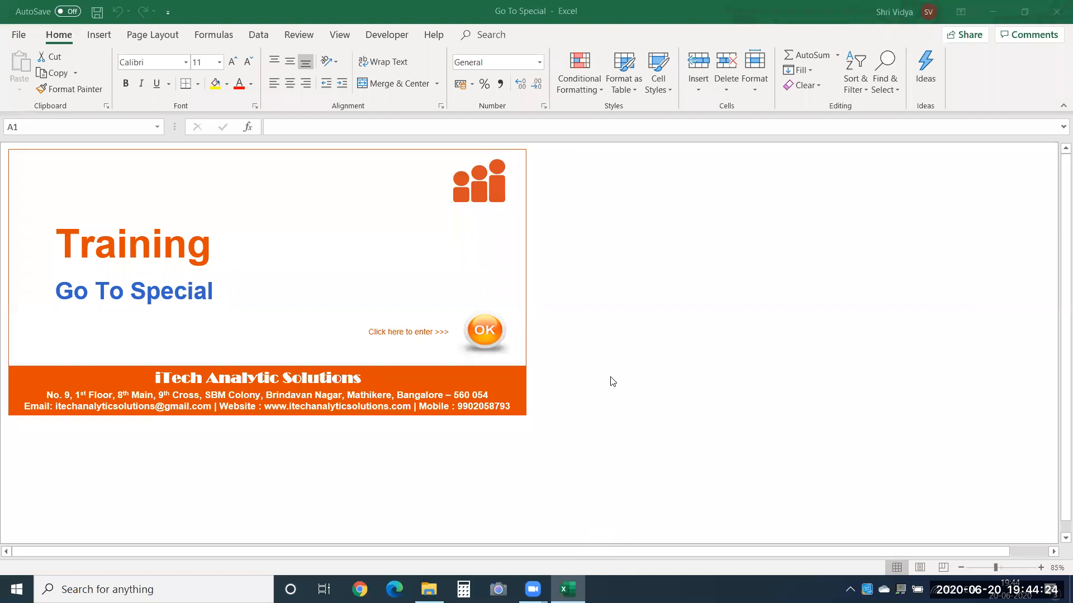
Enter the Go To Special training workbook from its cover page and select cell E12 on the Comments sheet.
click(489, 338)
click(490, 339)
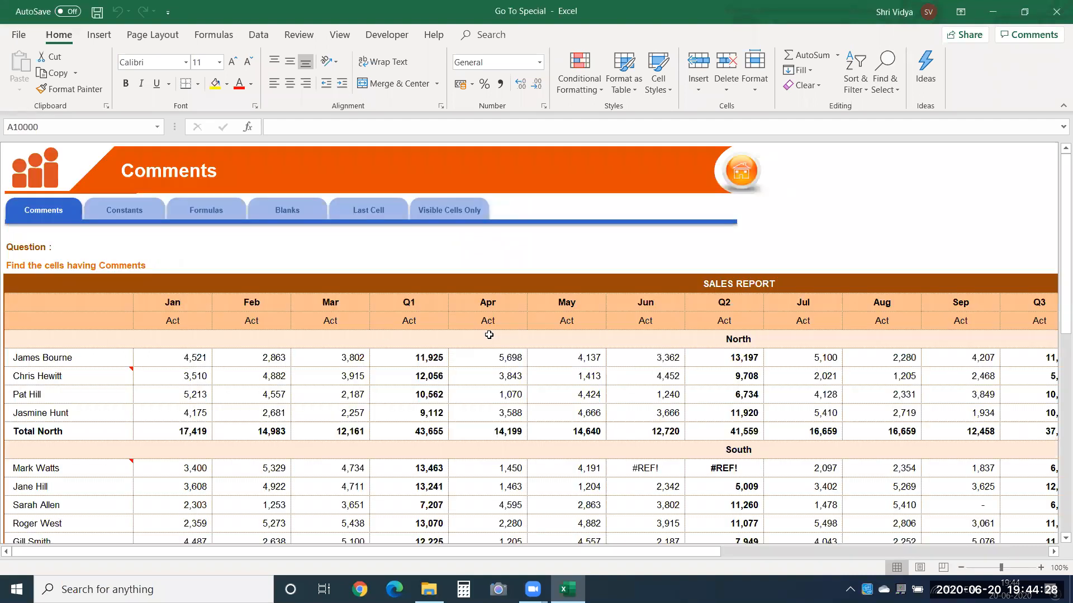
click(328, 380)
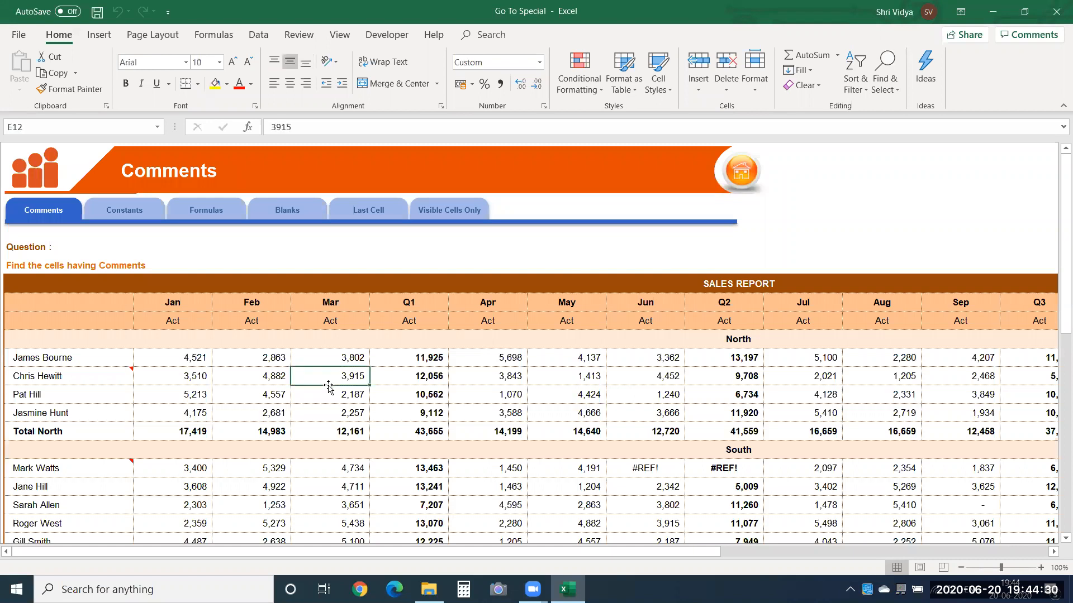
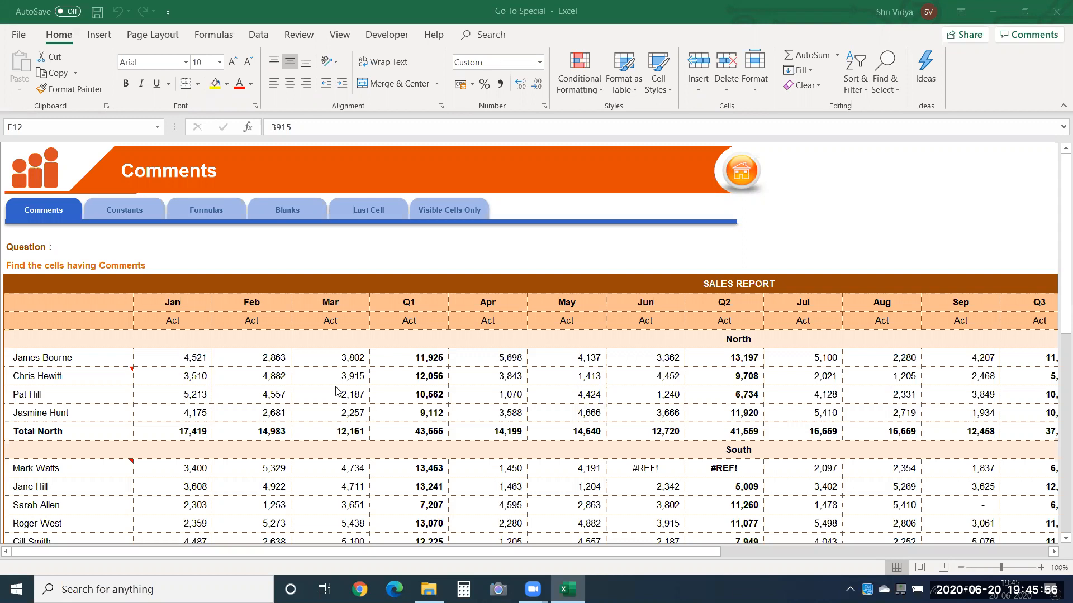
click(312, 387)
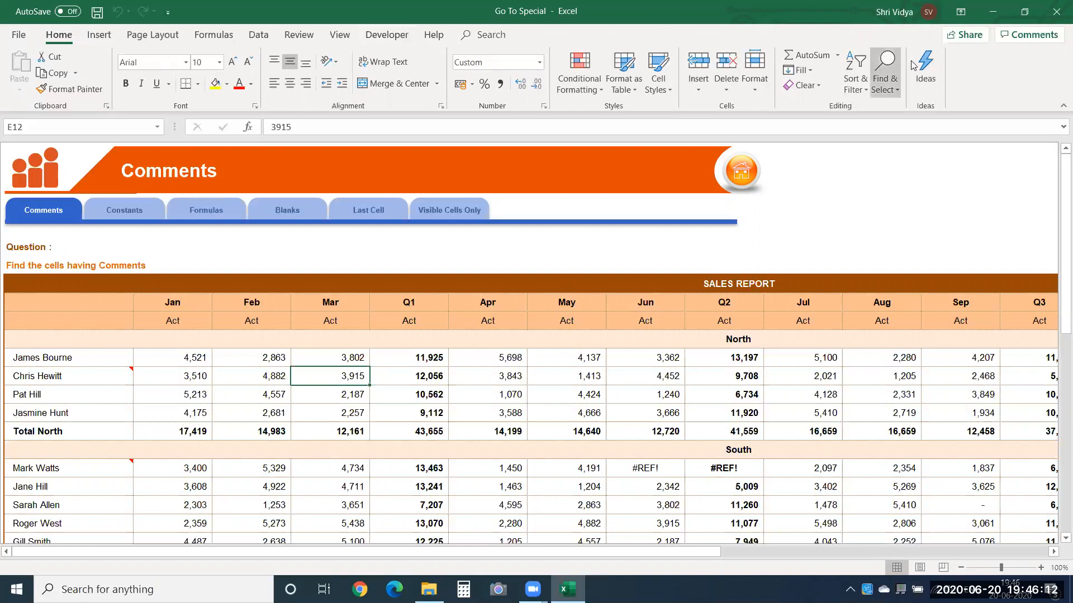
click(893, 97)
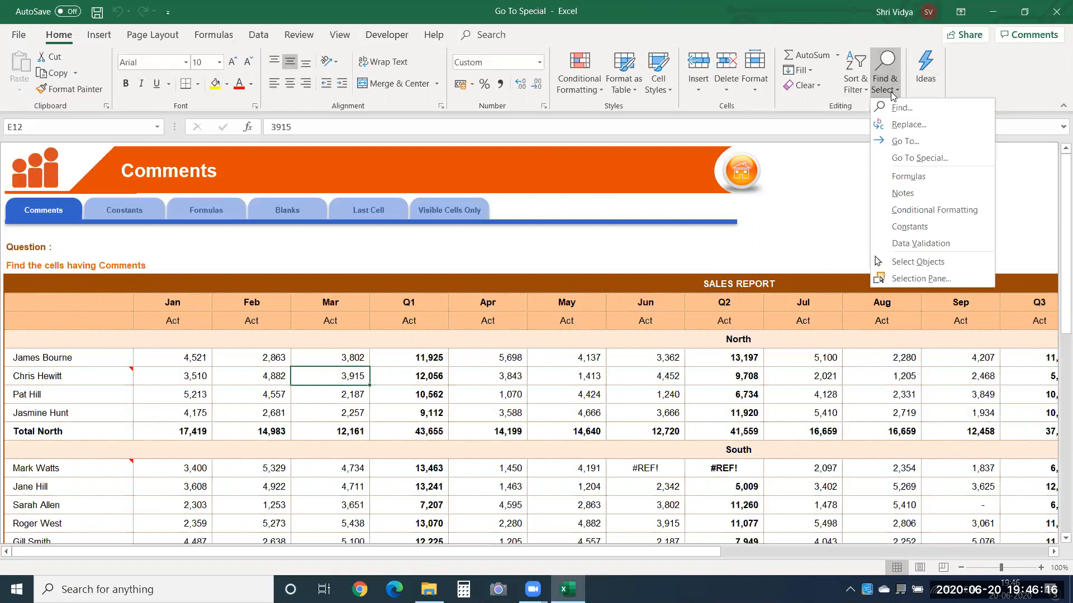
click(892, 159)
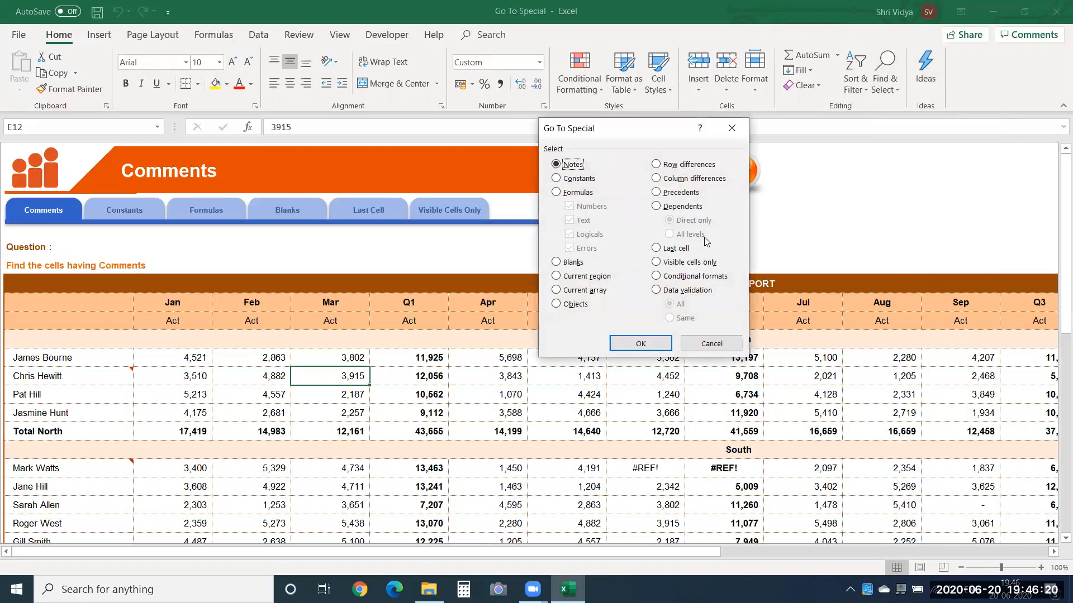
click(734, 132)
Select all cells containing notes with Go To Special and give them a yellow fill and red font.
key(ctrl+g)
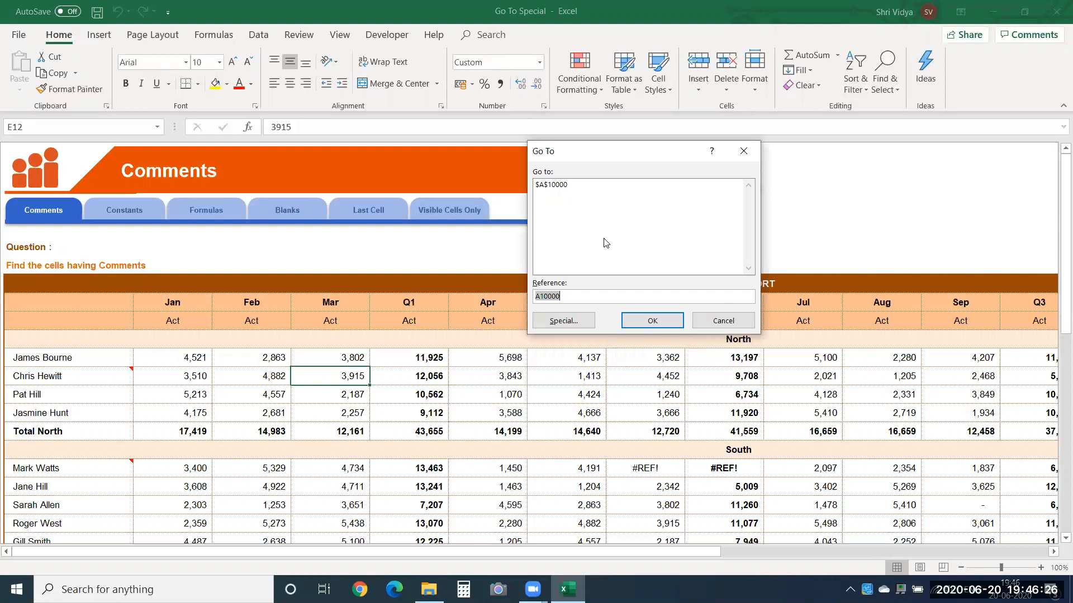
click(563, 321)
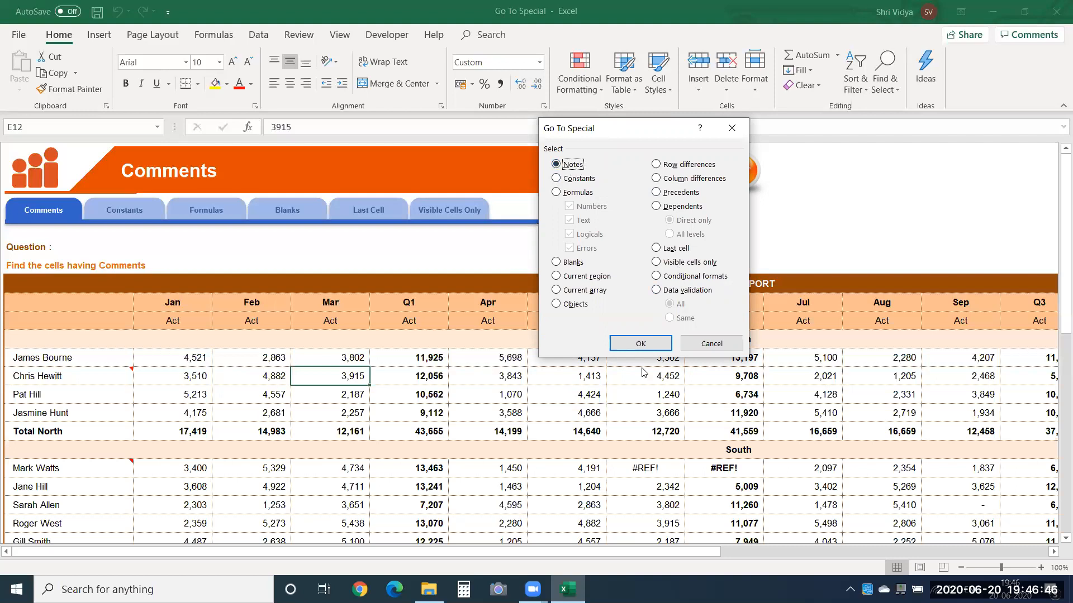
click(636, 345)
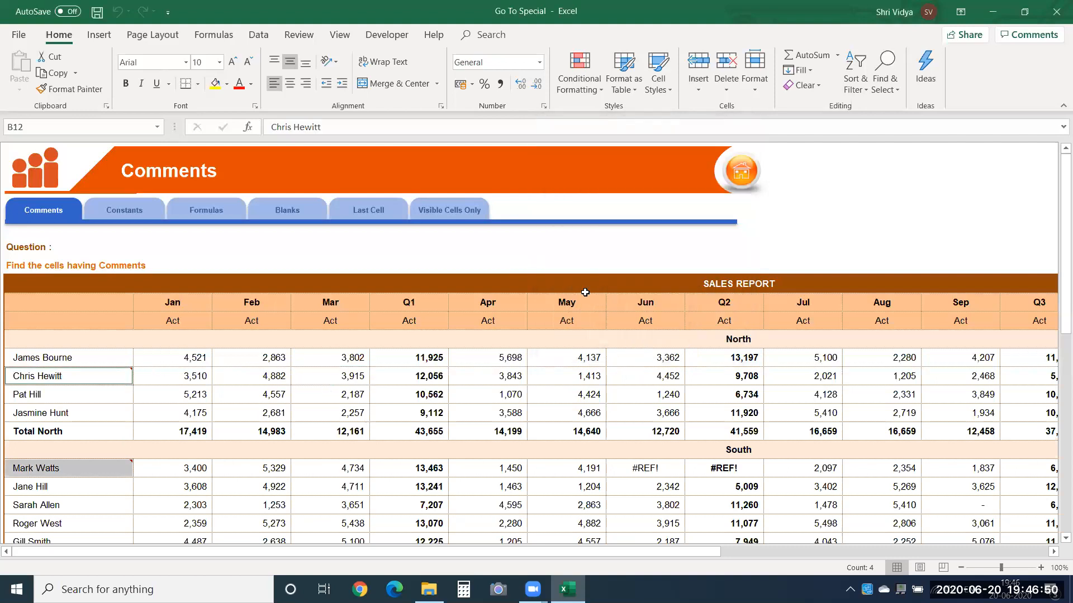
drag(1056, 215, 1057, 138)
click(212, 84)
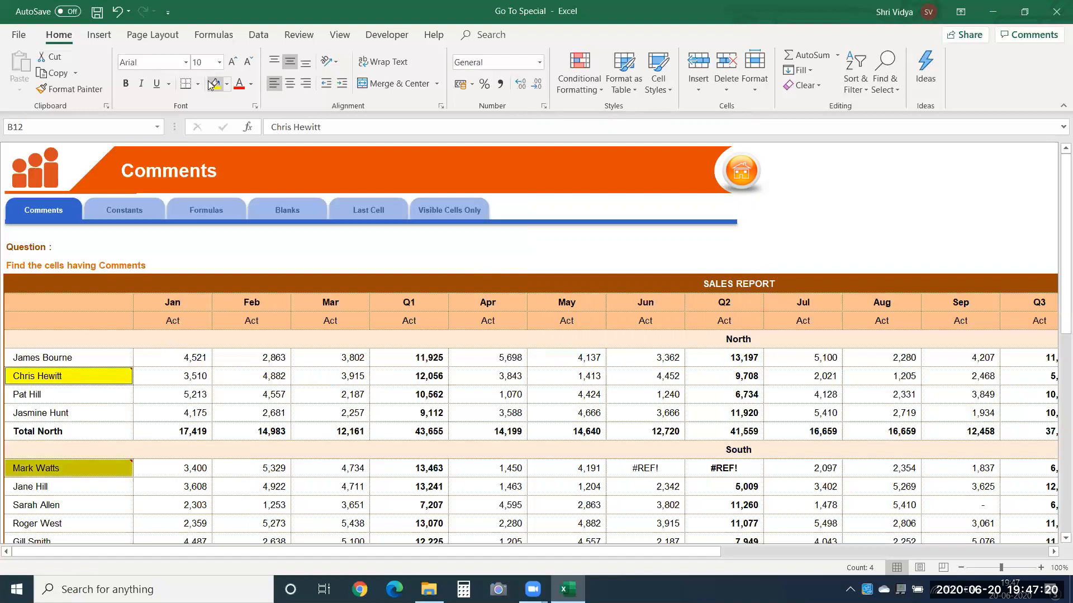
click(240, 84)
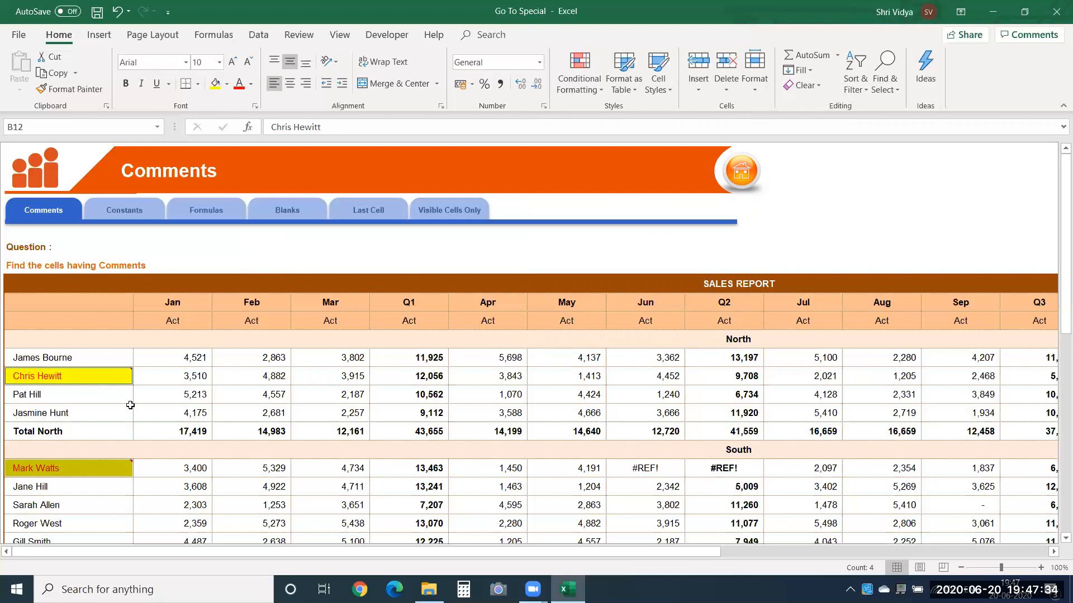
click(159, 394)
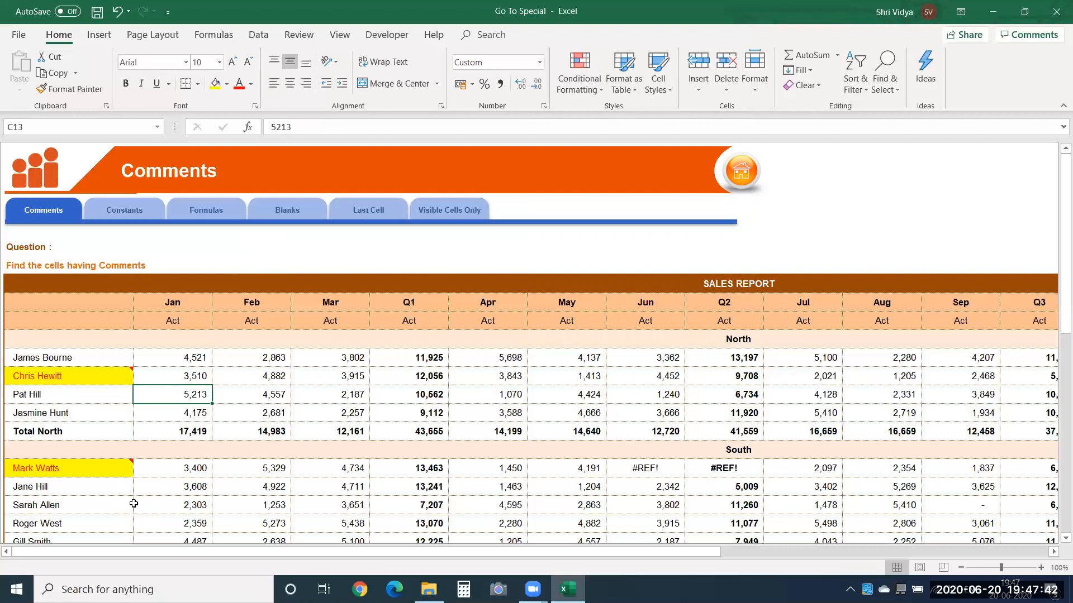
Find the text constants on the sheet with Go To Special, leaving out numbers, logicals and errors, and review which cells are selected.
click(333, 388)
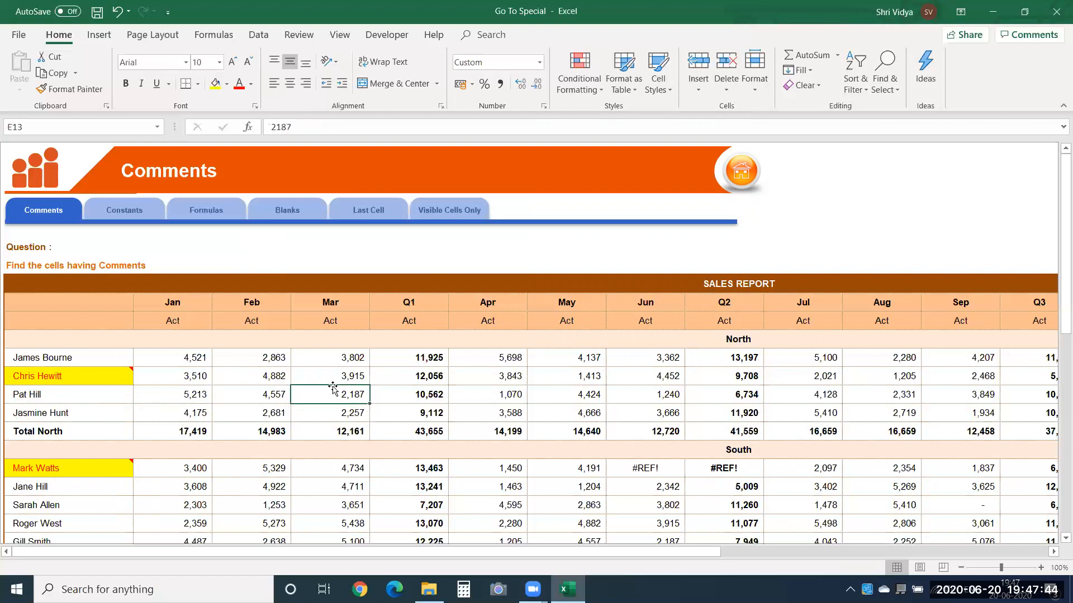
key(ctrl+g)
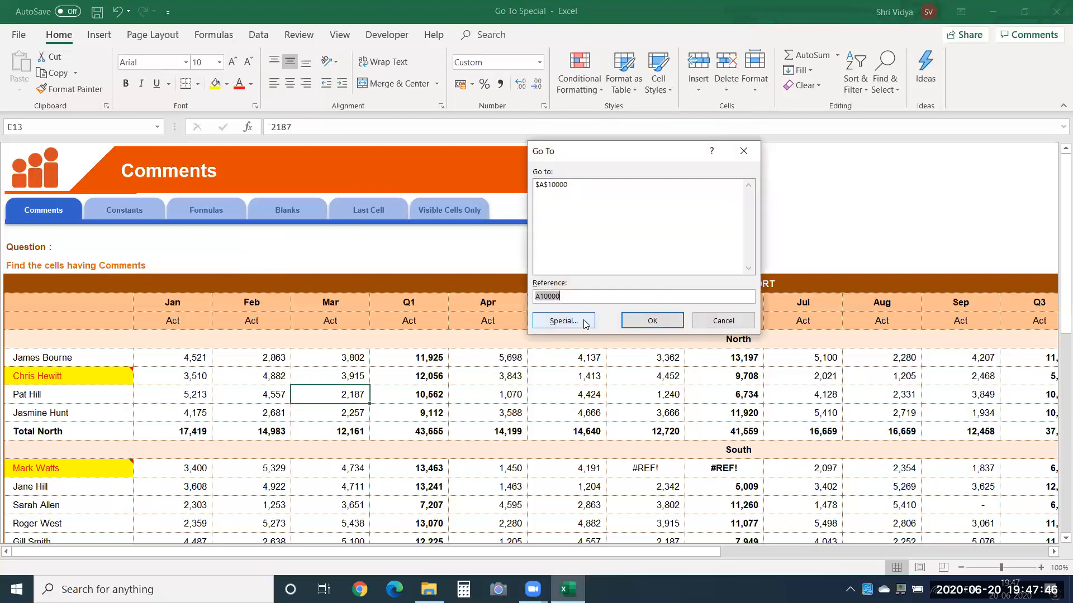
click(564, 320)
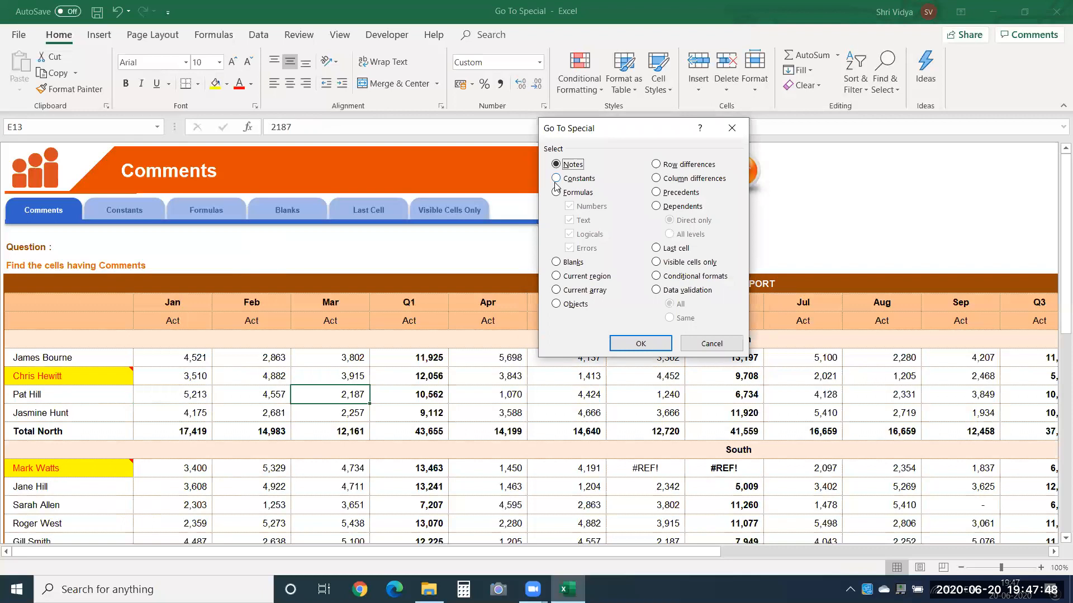
click(556, 179)
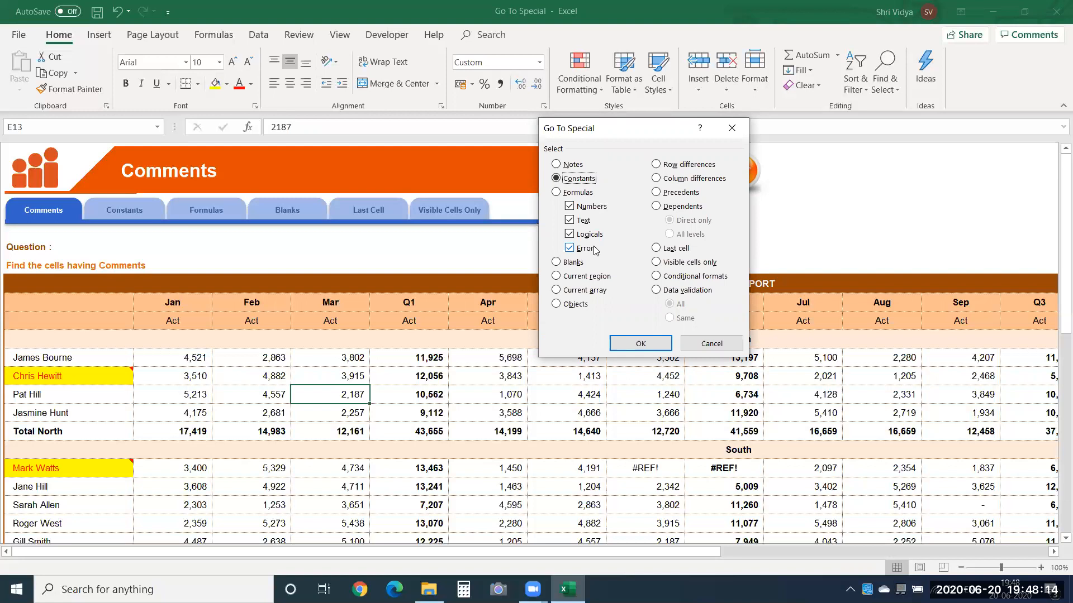
click(570, 206)
click(569, 235)
click(570, 248)
click(637, 344)
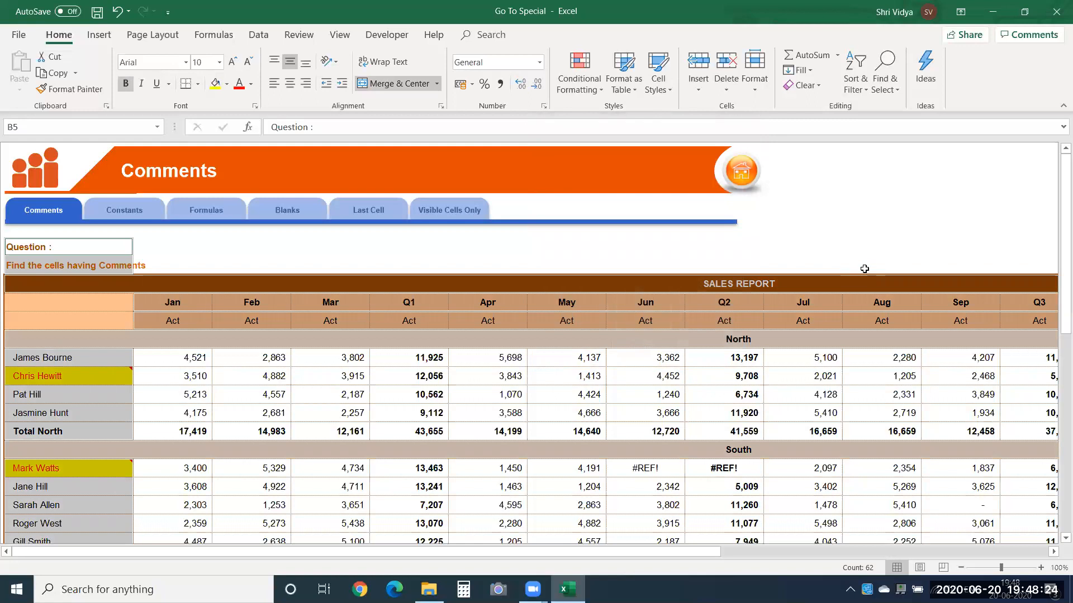
drag(1056, 239, 1054, 378)
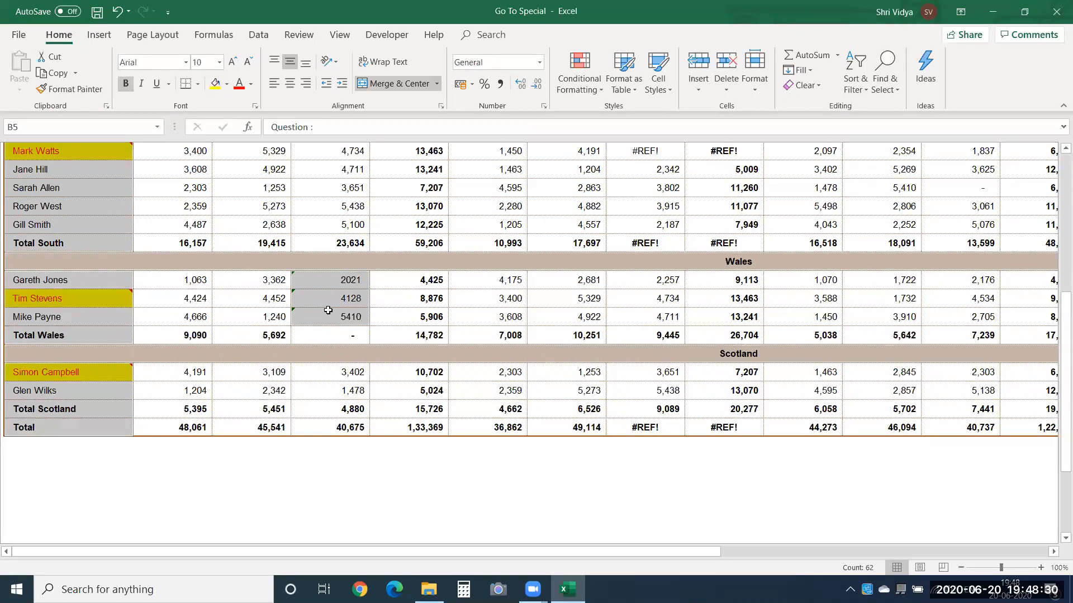
Examine the contents of cell E24 in the Wales section's March column for a leading apostrophe.
click(330, 282)
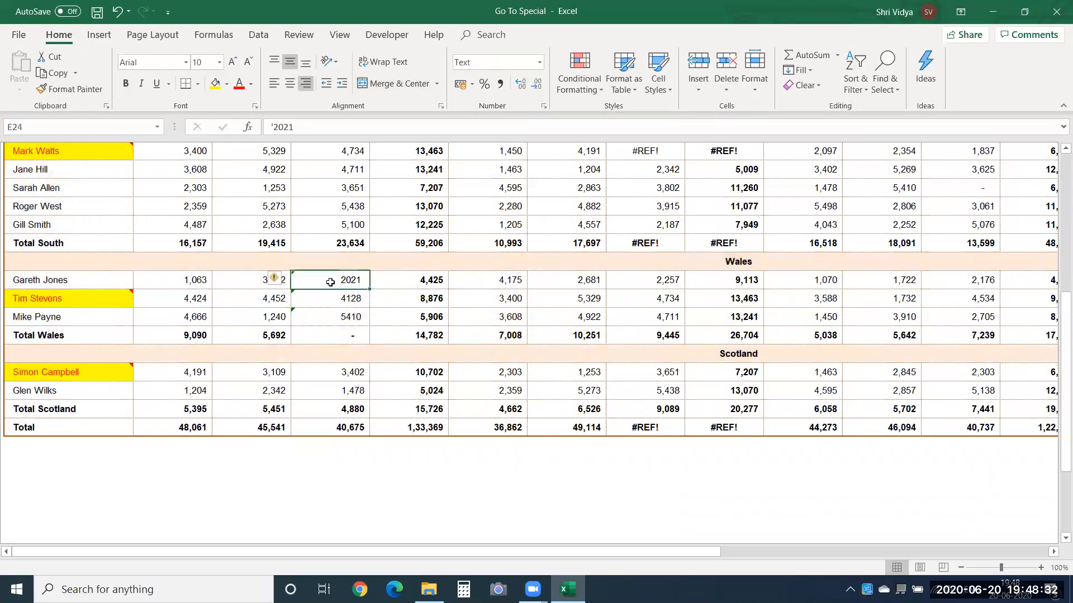
double_click(340, 280)
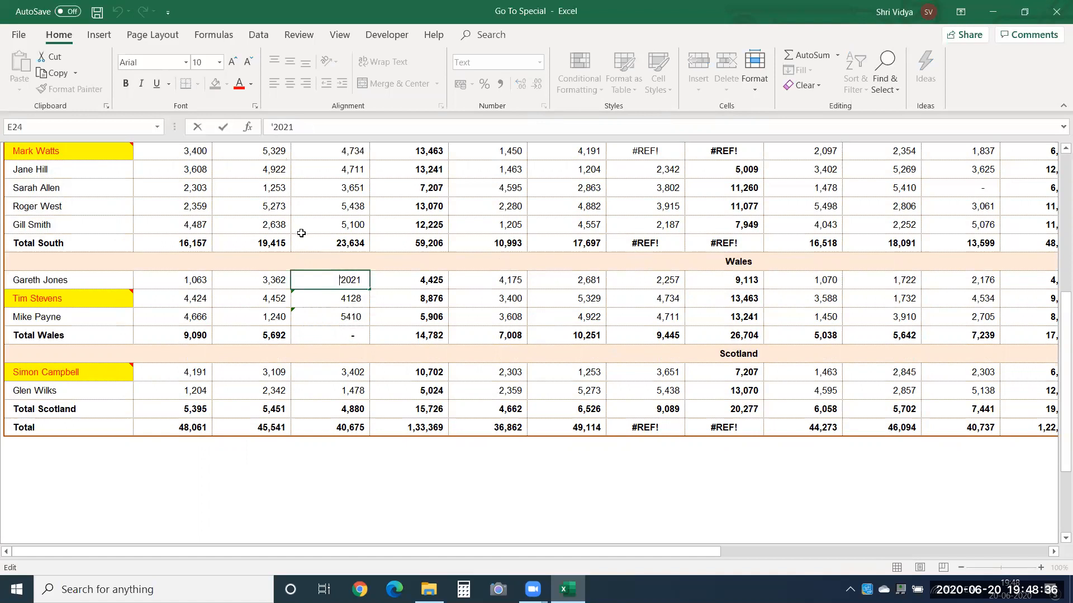
key(Return)
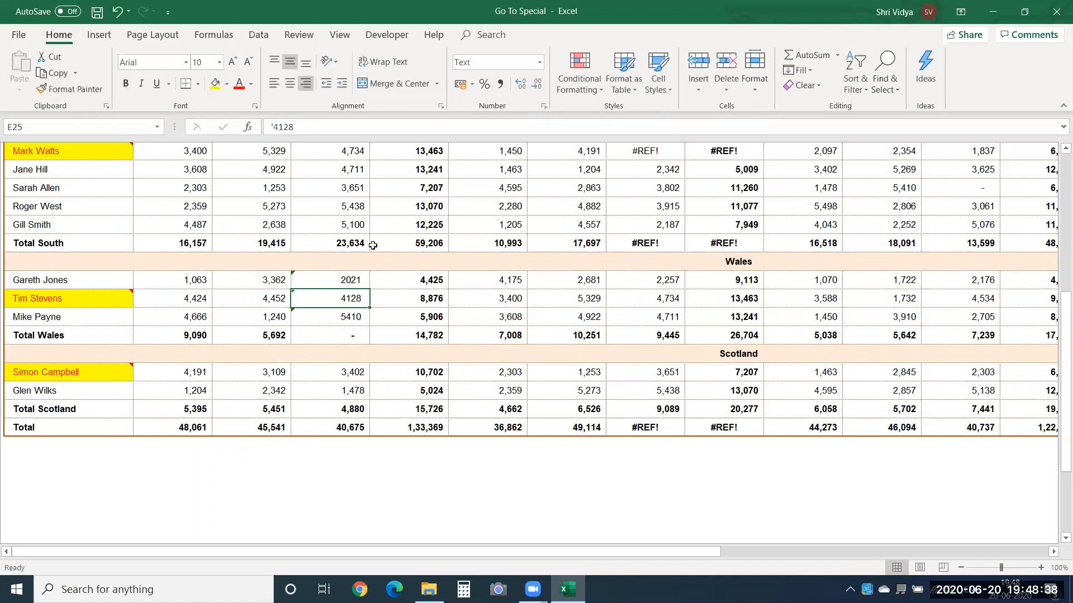
Select only the text constants with Go To Special, excluding numbers, logicals and errors, and fill them with a light orange theme colour.
click(404, 211)
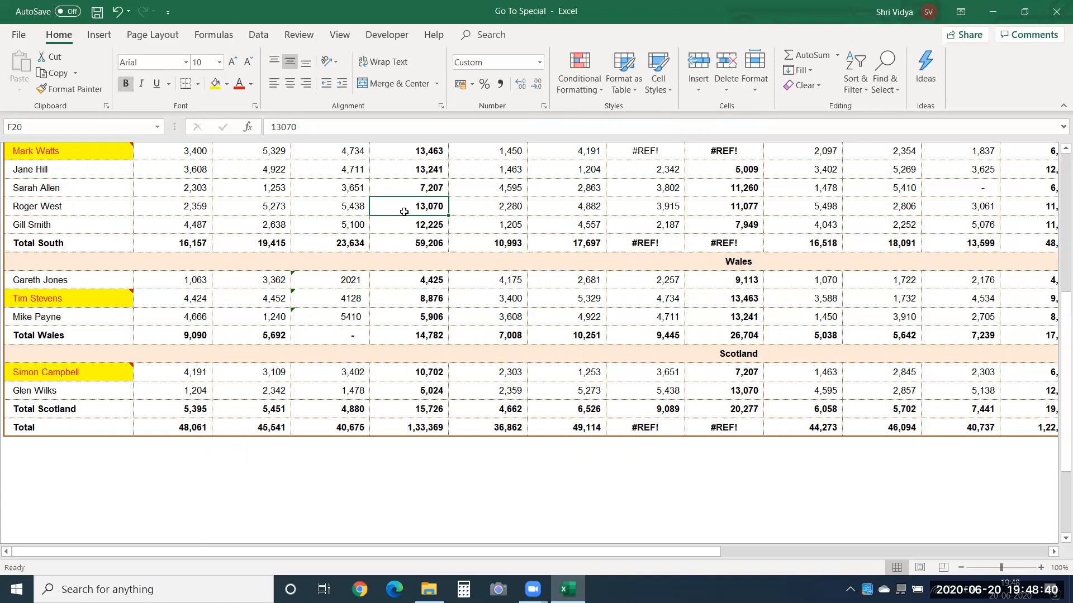
key(ctrl+g)
key(Tab)
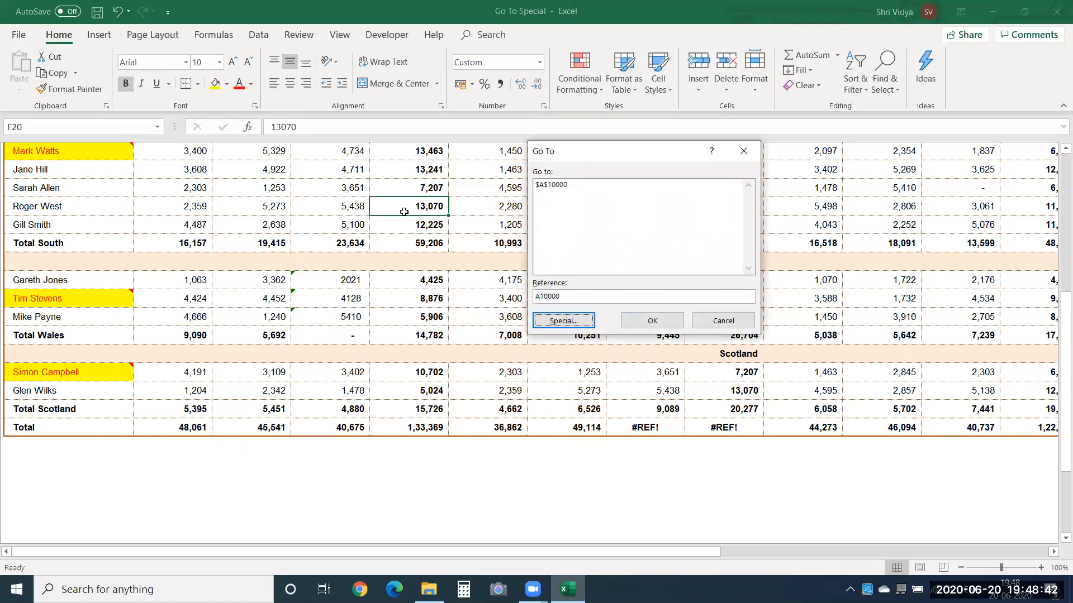
key(Return)
click(572, 183)
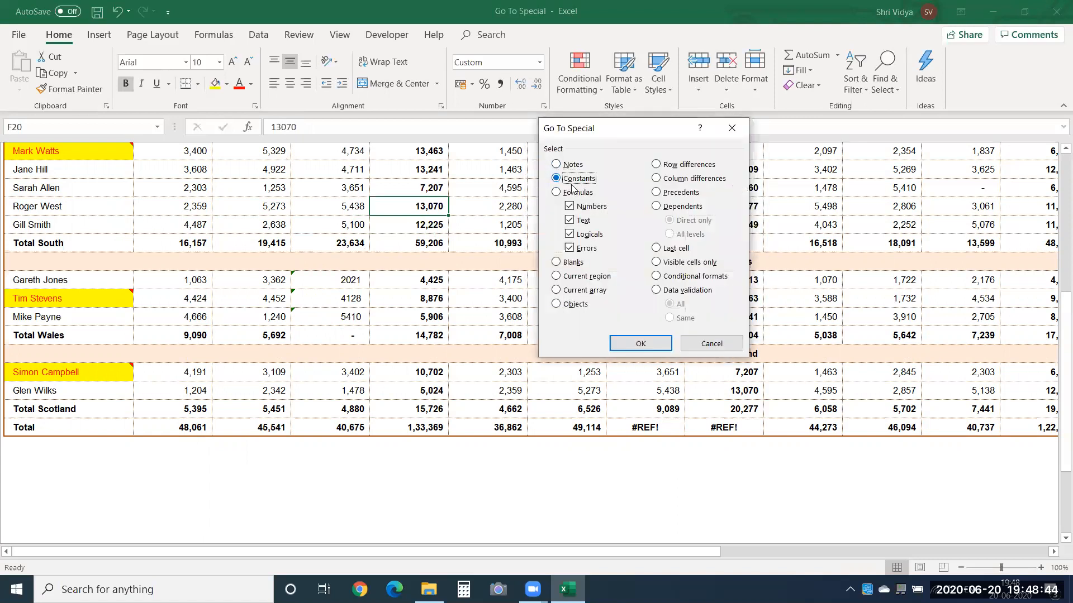
click(570, 207)
click(570, 235)
click(569, 248)
click(629, 342)
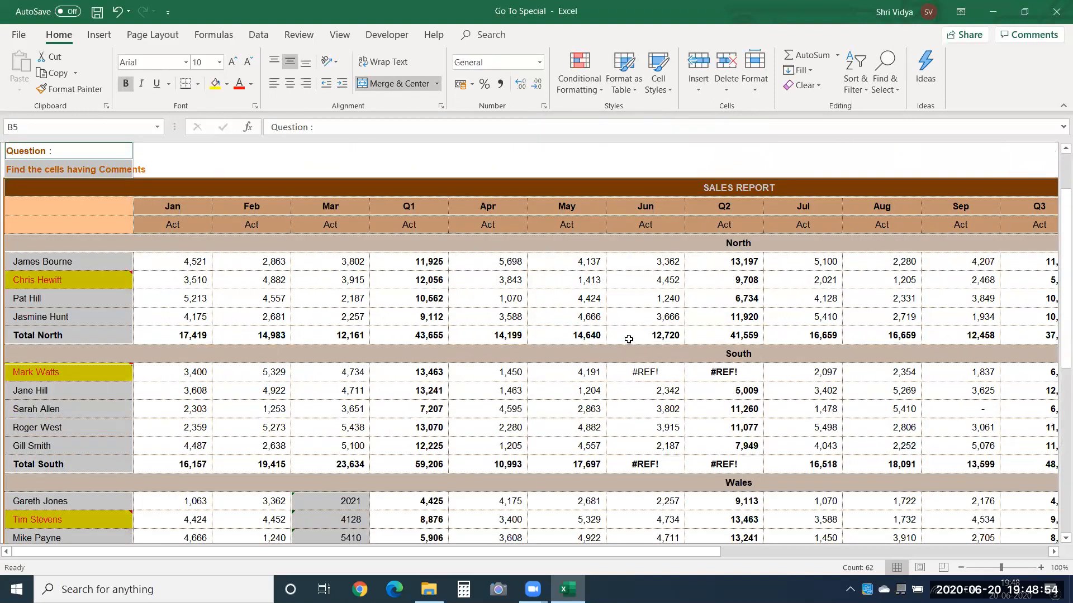
click(90, 42)
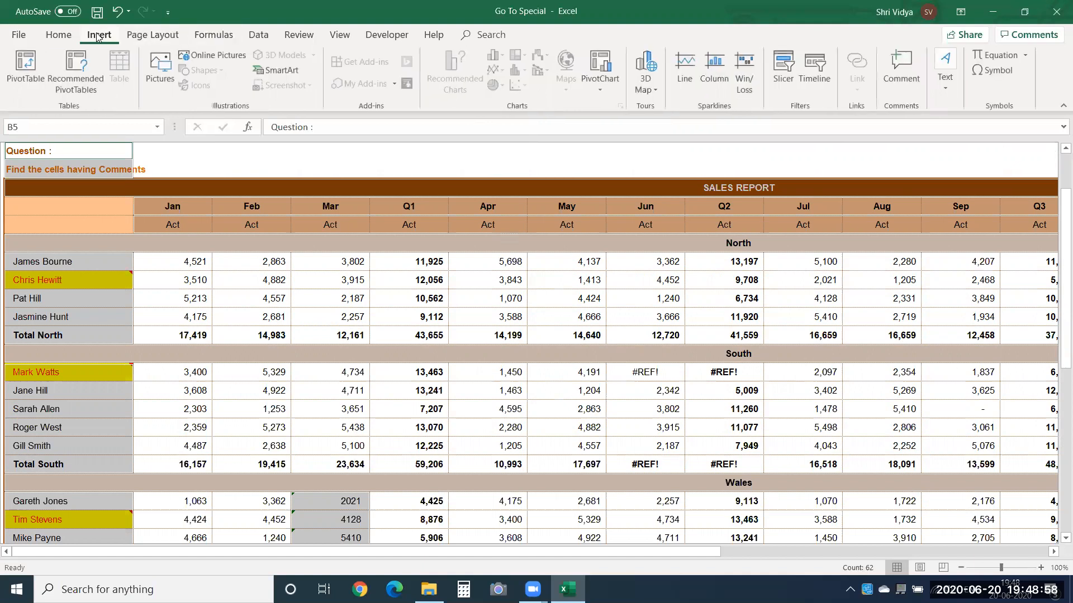
click(49, 39)
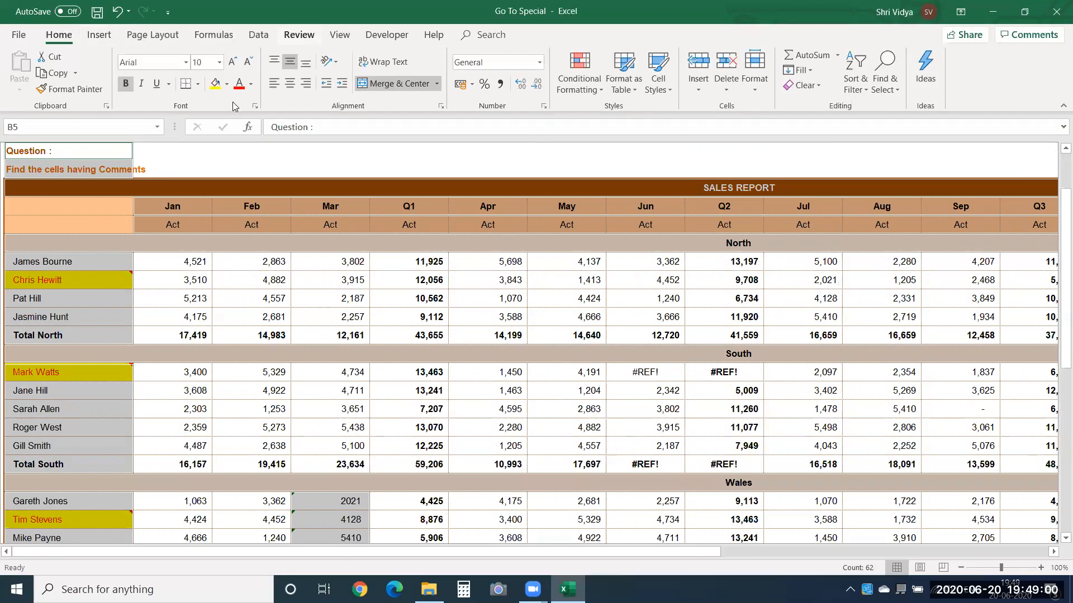
click(227, 85)
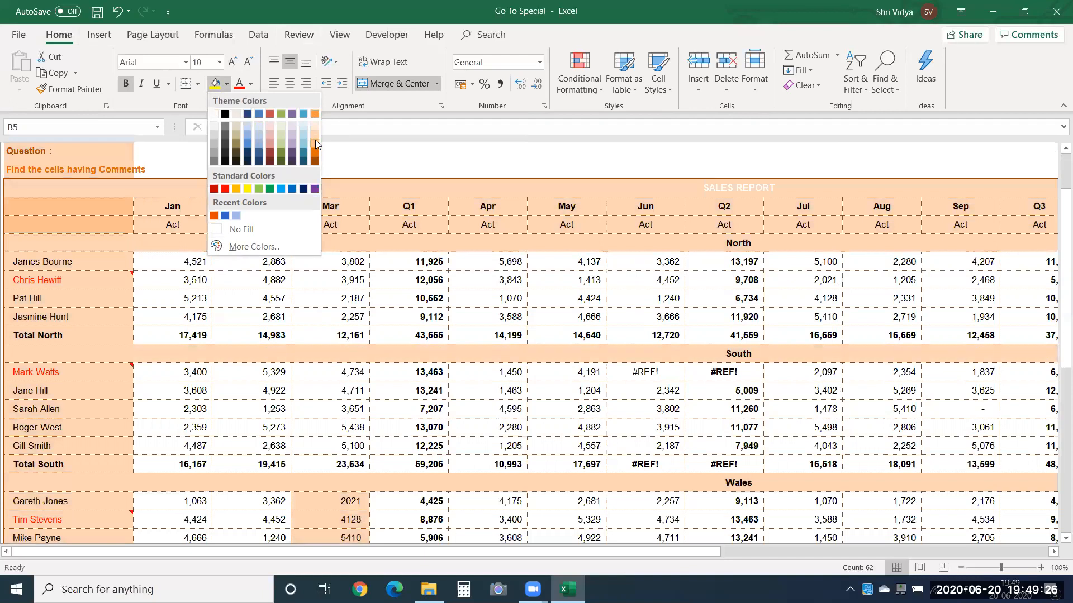
click(315, 141)
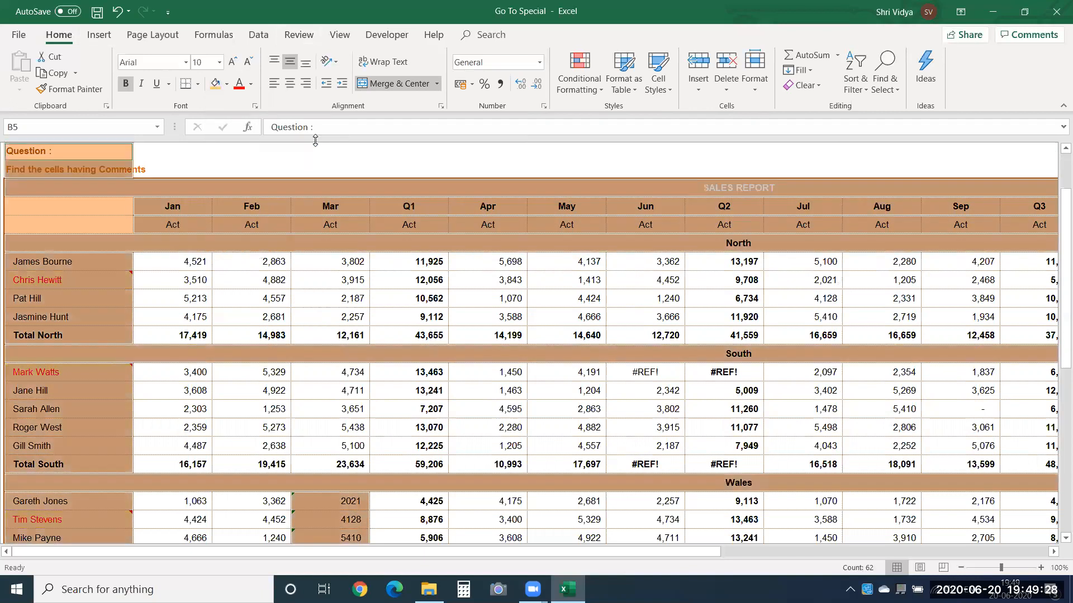
Undo the orange fill on the text constants.
click(324, 310)
key(ctrl+z)
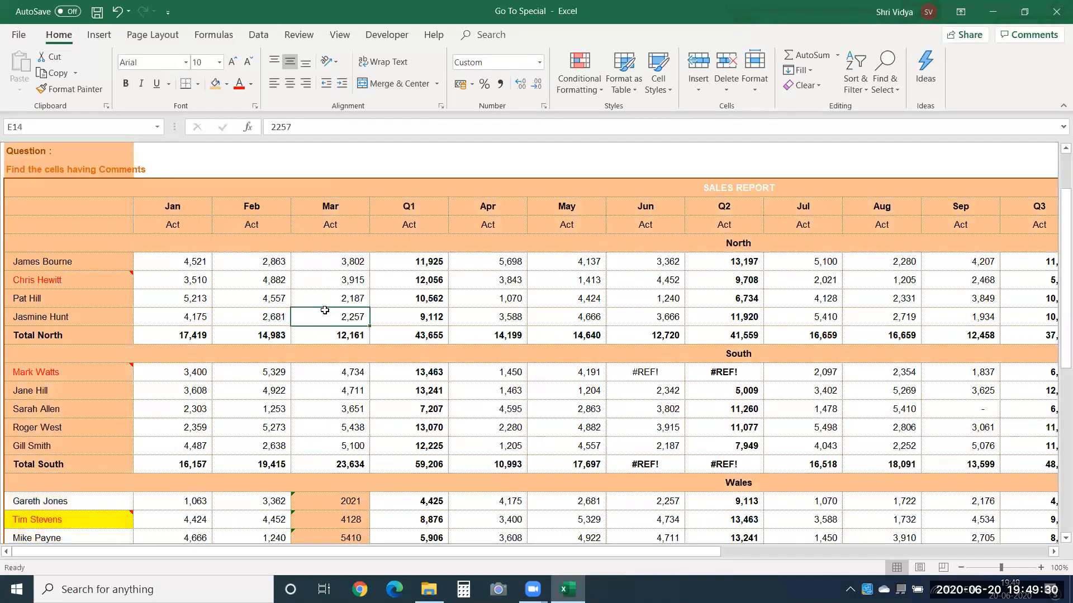
Find the number constants on the sheet with Go To Special, leaving out text, logicals and errors, and review which cells are selected.
click(278, 300)
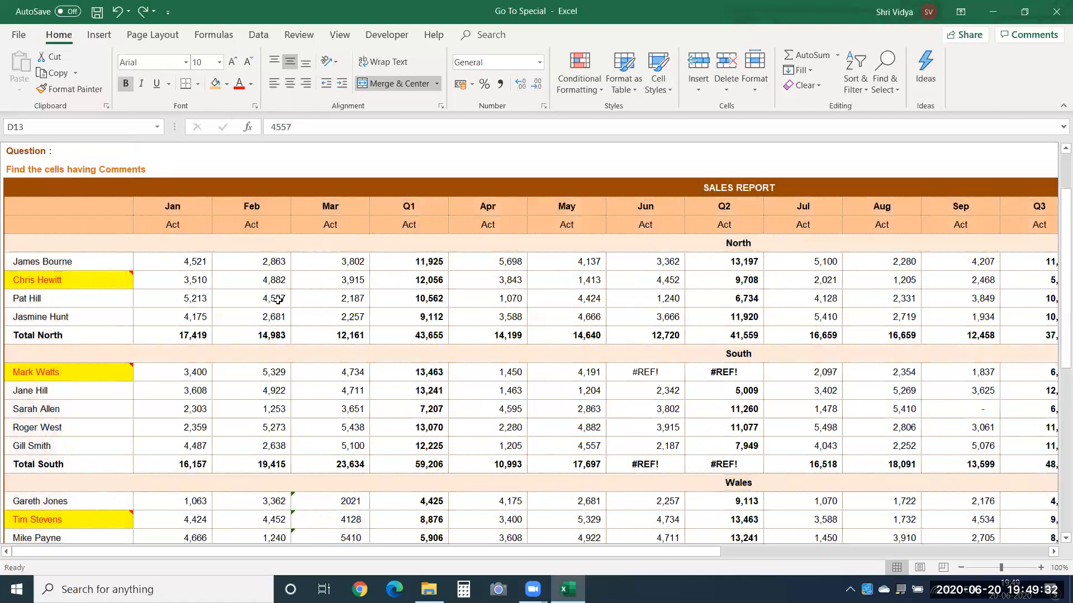
key(F5)
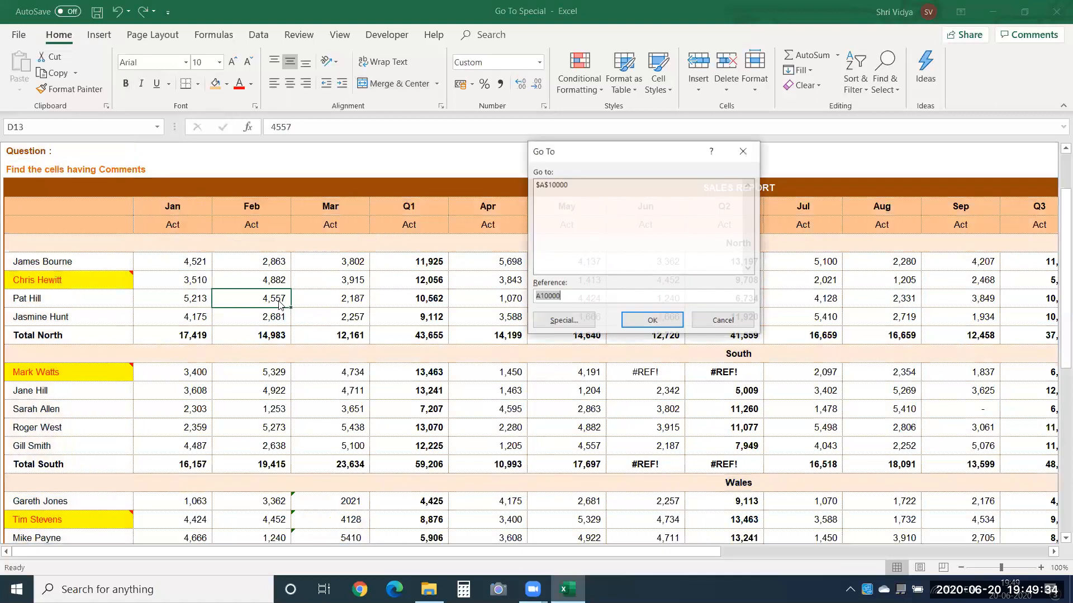
click(557, 319)
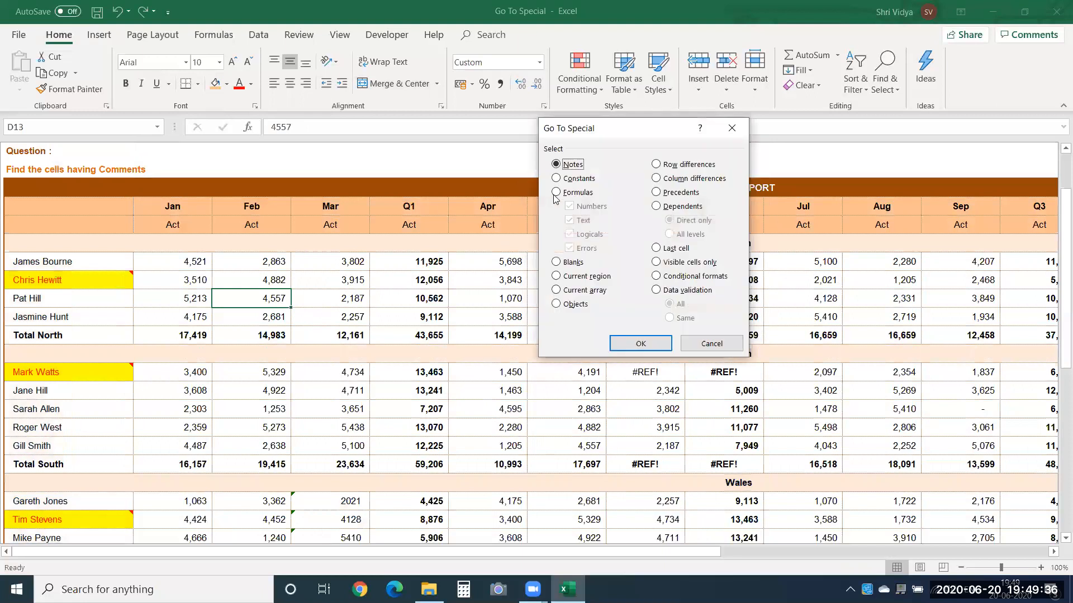
click(556, 178)
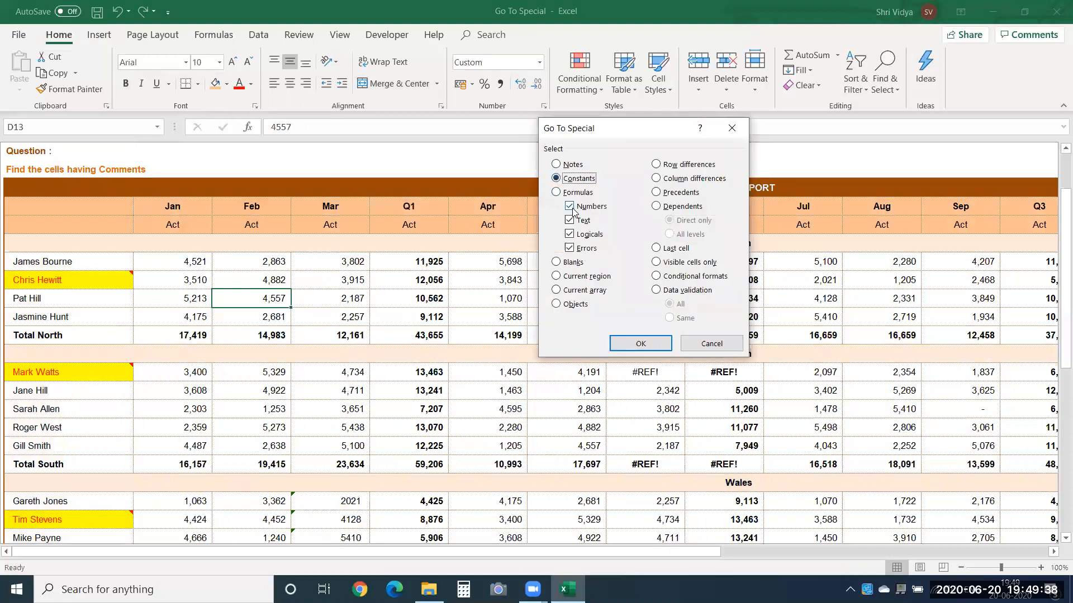
click(573, 222)
click(569, 234)
click(569, 248)
click(641, 343)
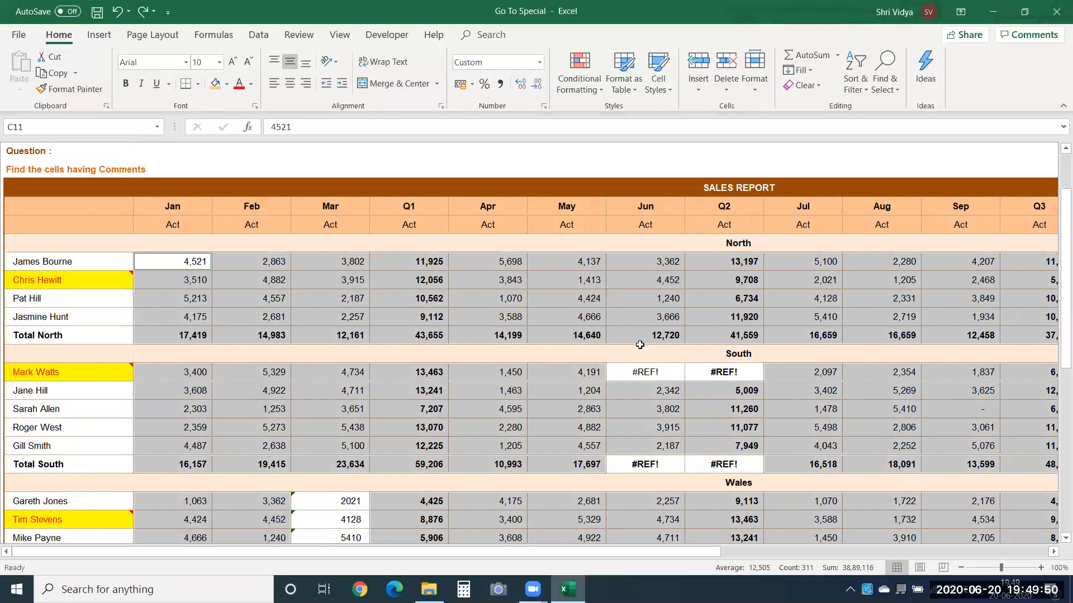
click(396, 299)
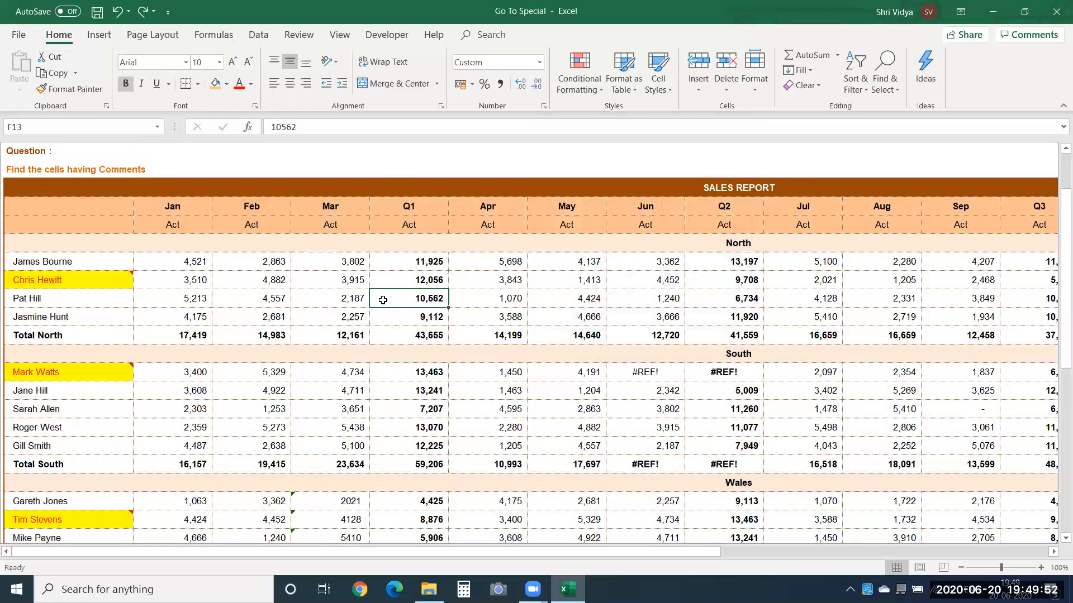
Replace the Feb, Mar and Q1 values in the Total North row with AutoSum formulas, using =SUM(D11:D14) for Feb.
double_click(281, 333)
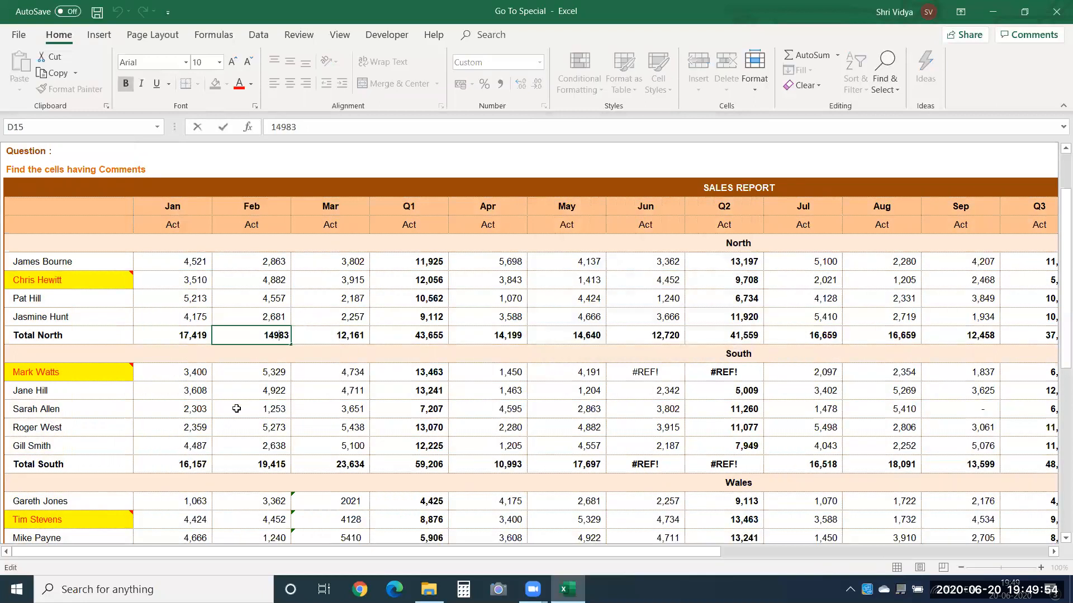
key(Return)
key(Up)
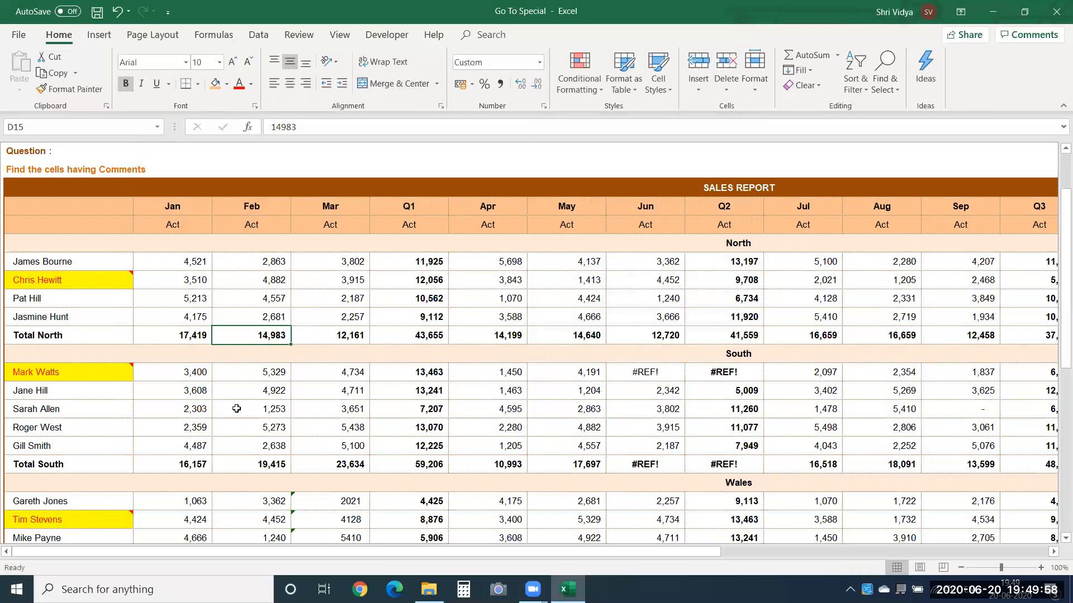
key(alt+equal)
key(Return)
key(Up)
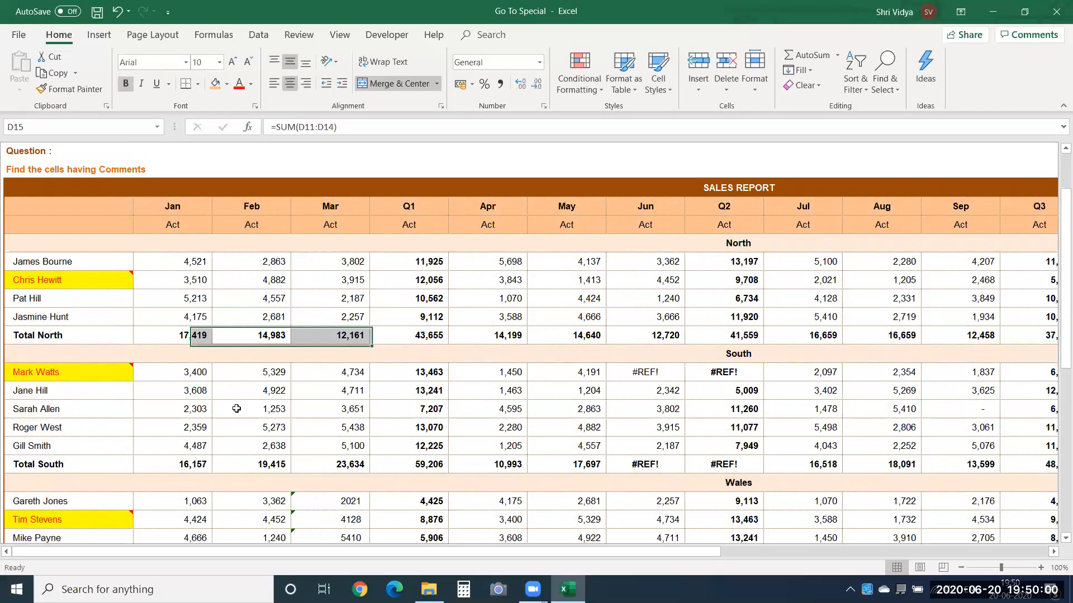
key(shift+Right)
key(shift+Right)
key(Caps_Lock)
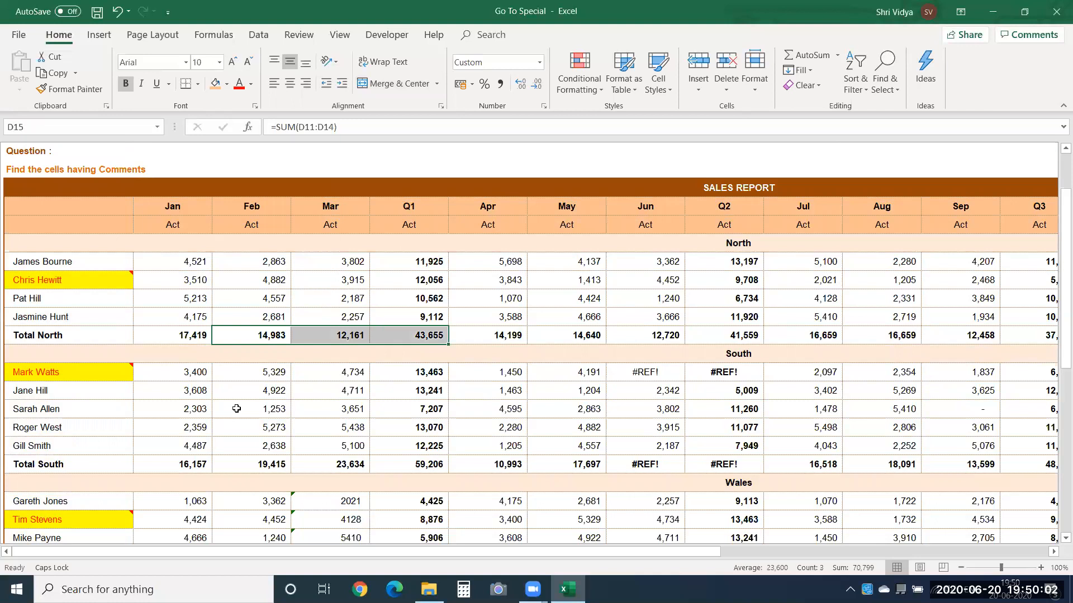
Select the number constants again with Go To Special to check how the summed Total North cells are treated.
click(323, 449)
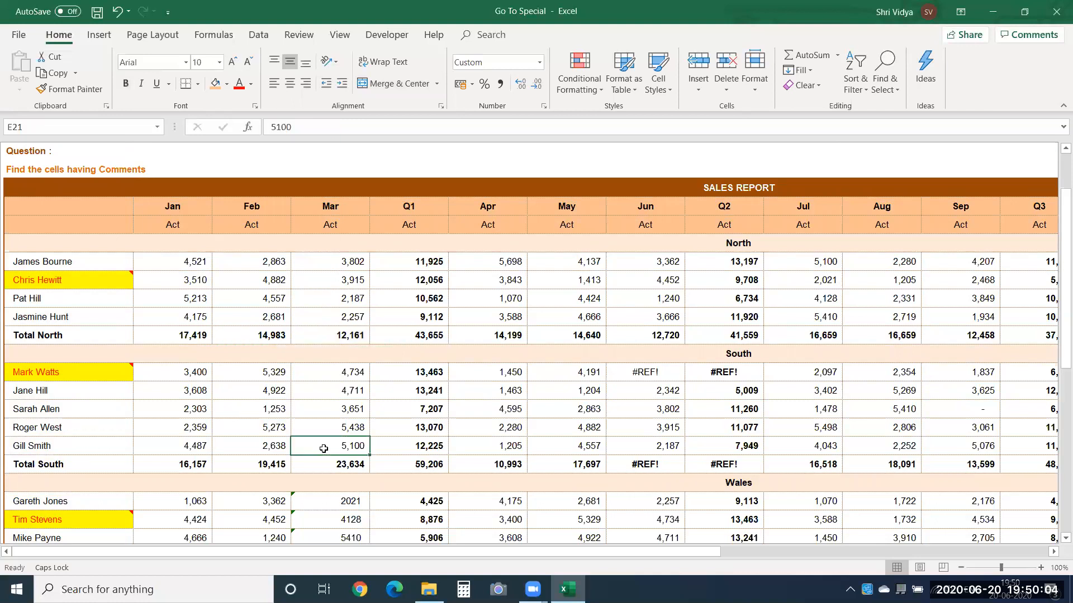
key(ctrl+g)
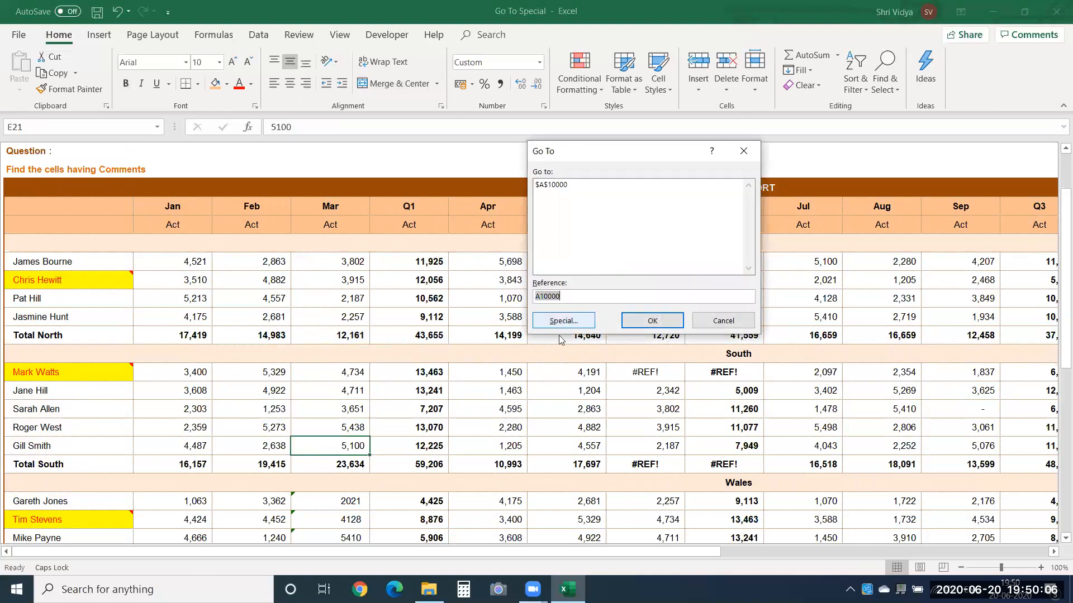
click(560, 320)
click(556, 179)
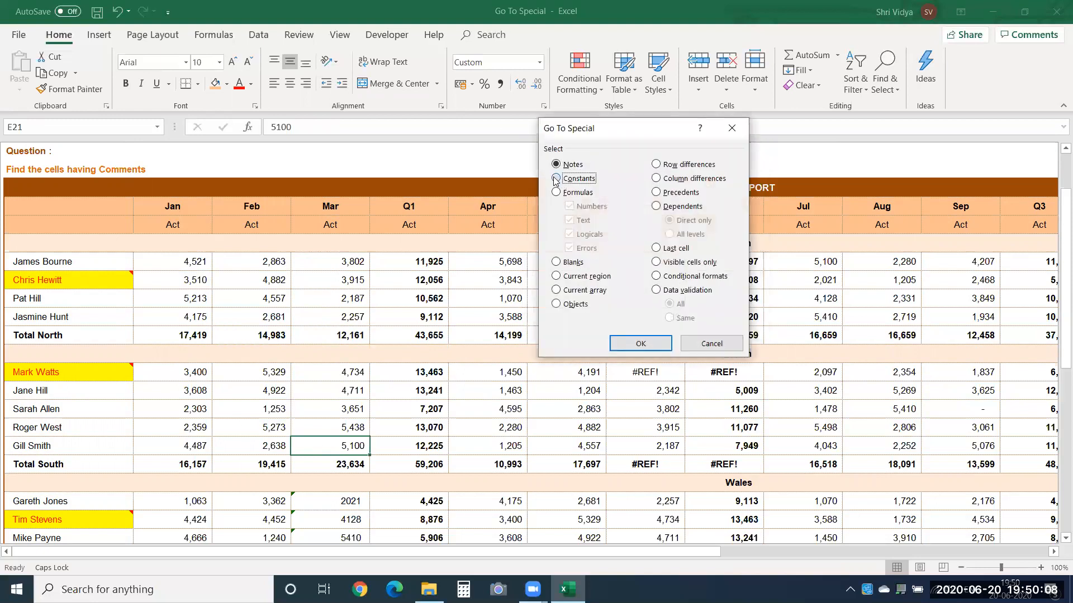
click(570, 221)
click(569, 234)
click(569, 248)
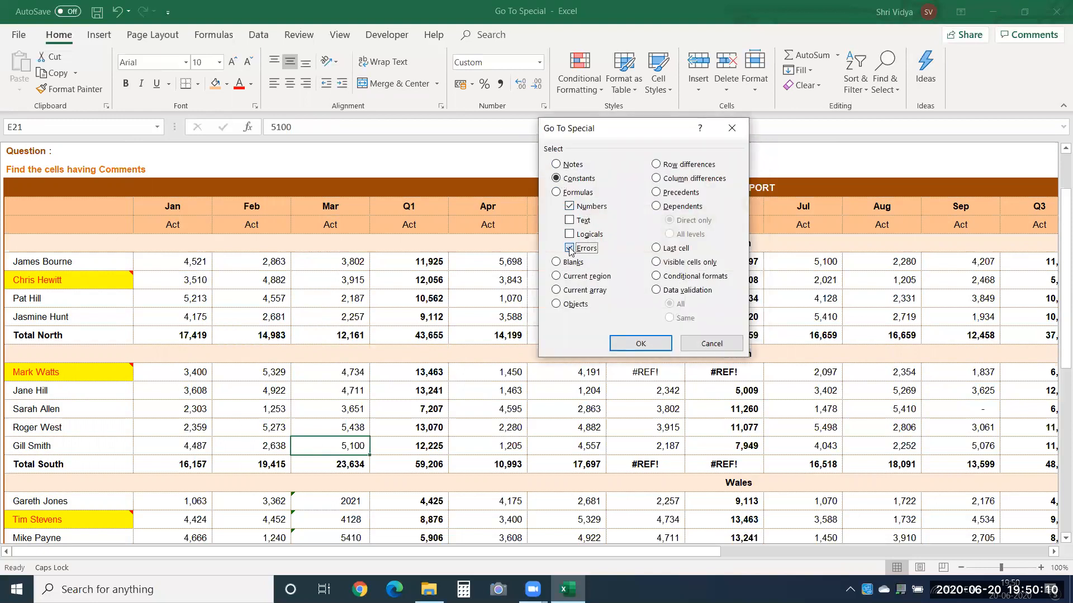
click(623, 337)
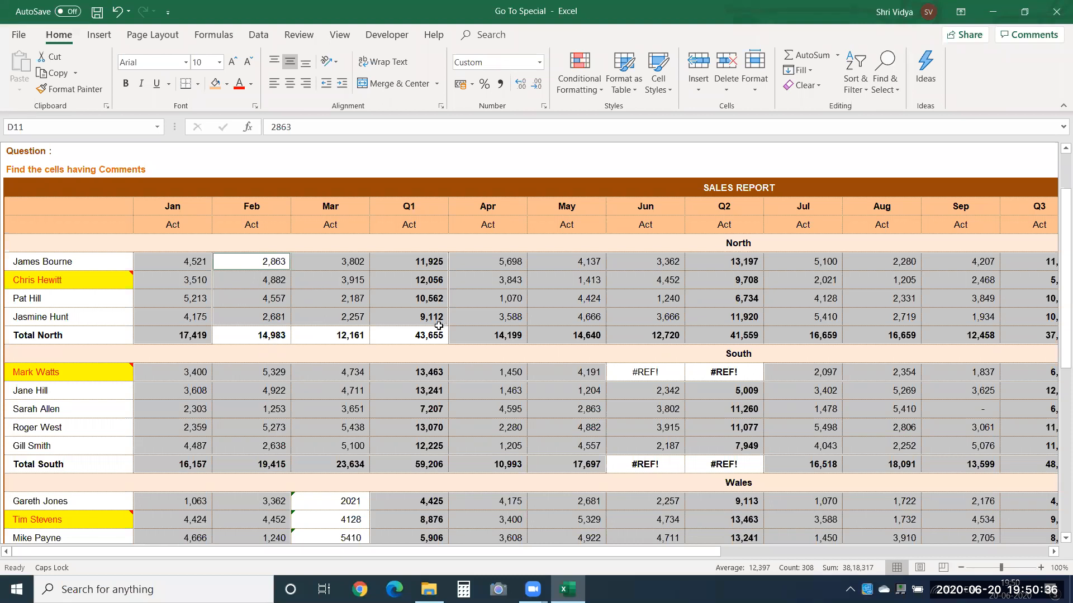
Find the formulas returning numbers with Go To Special, excluding text, logicals and errors.
click(440, 377)
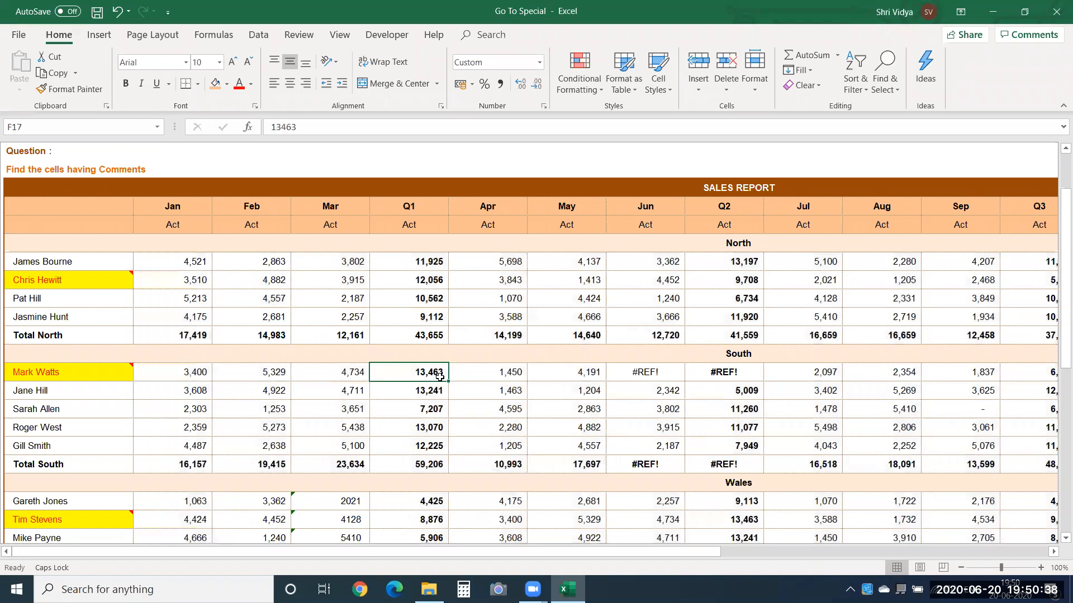
key(ctrl+g)
key(Tab)
key(Tab)
key(Return)
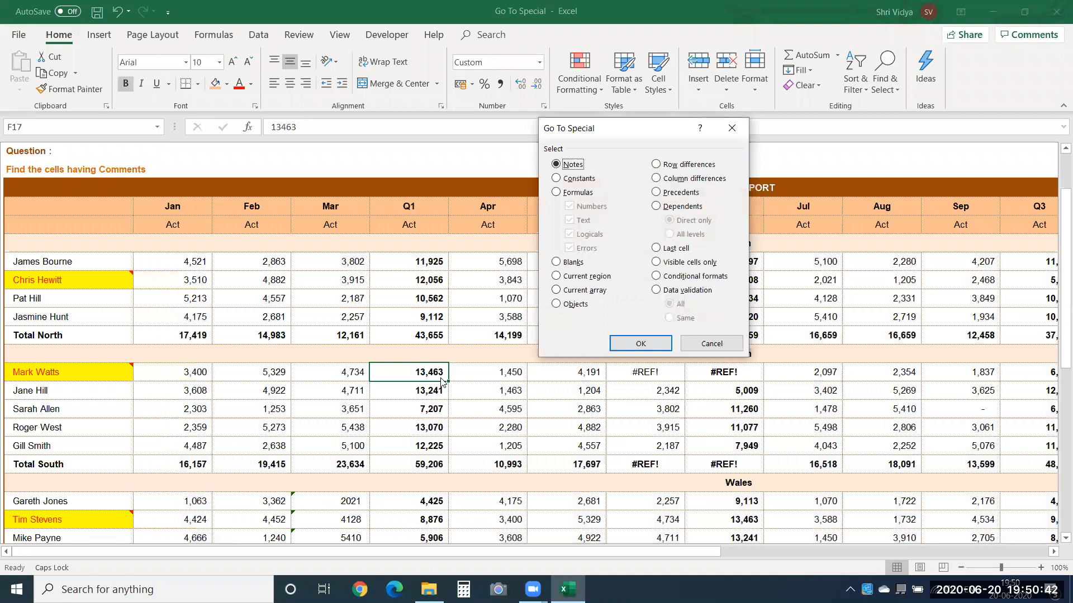
key(alt+f)
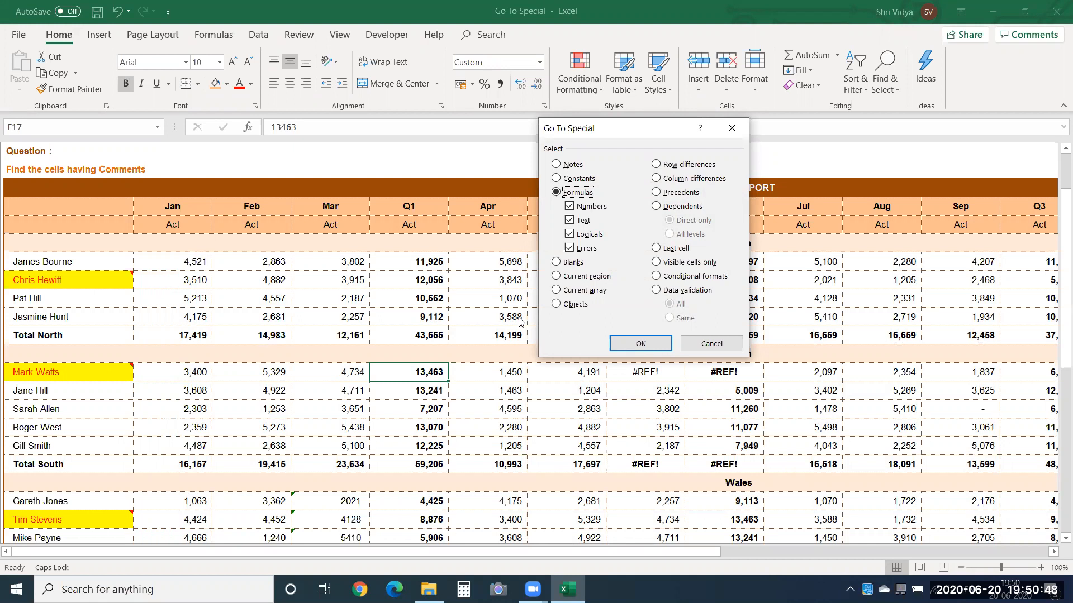
key(alt+x)
key(alt+g)
key(alt+e)
click(642, 343)
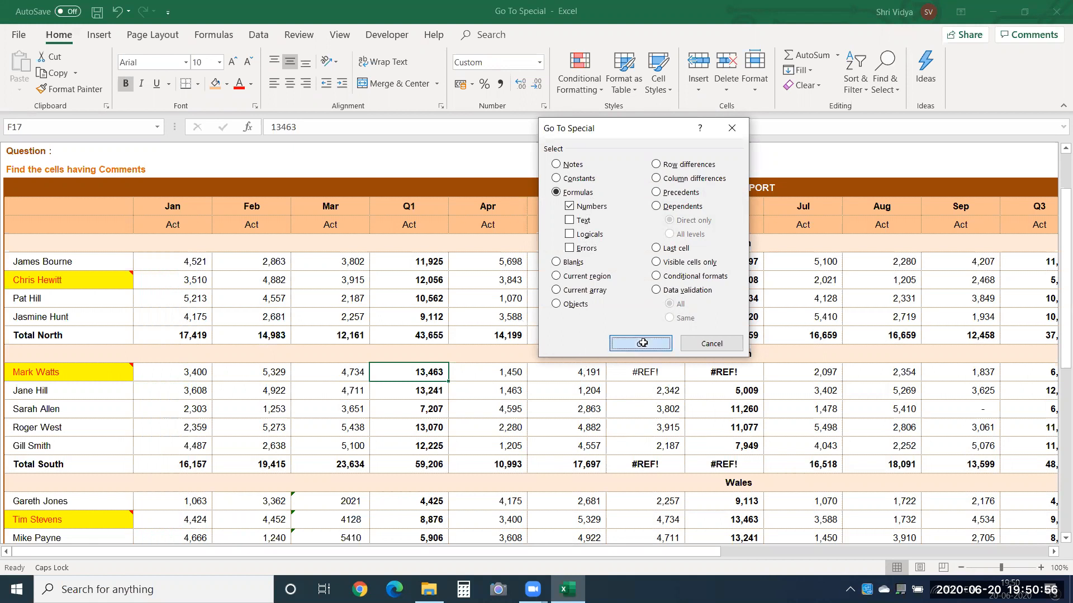
click(487, 388)
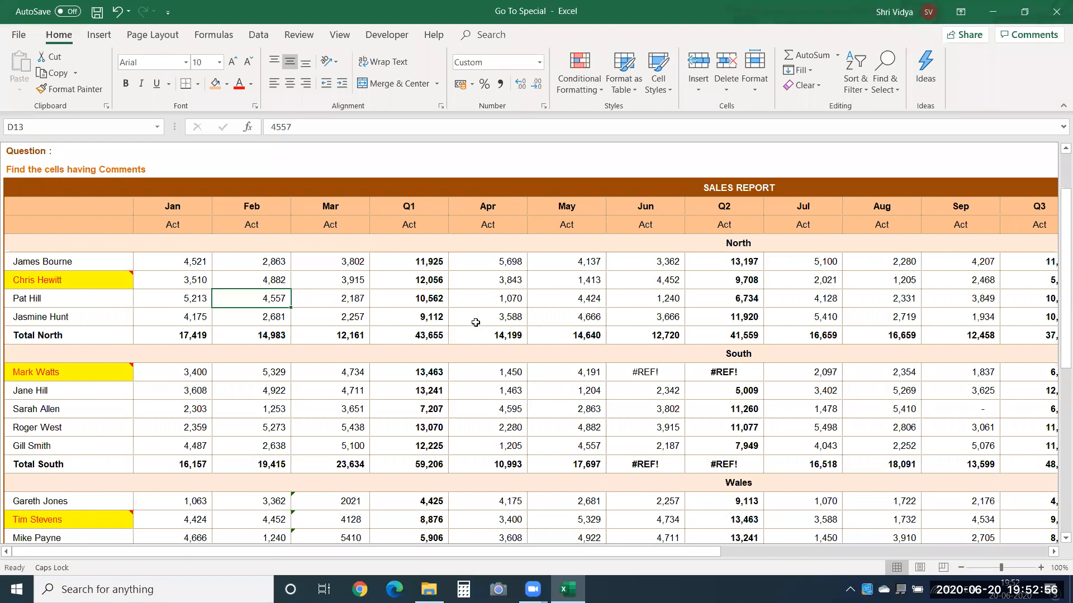
Select the current region around cell D13 of the sales report with Go To Special and review its extent.
key(ctrl+g)
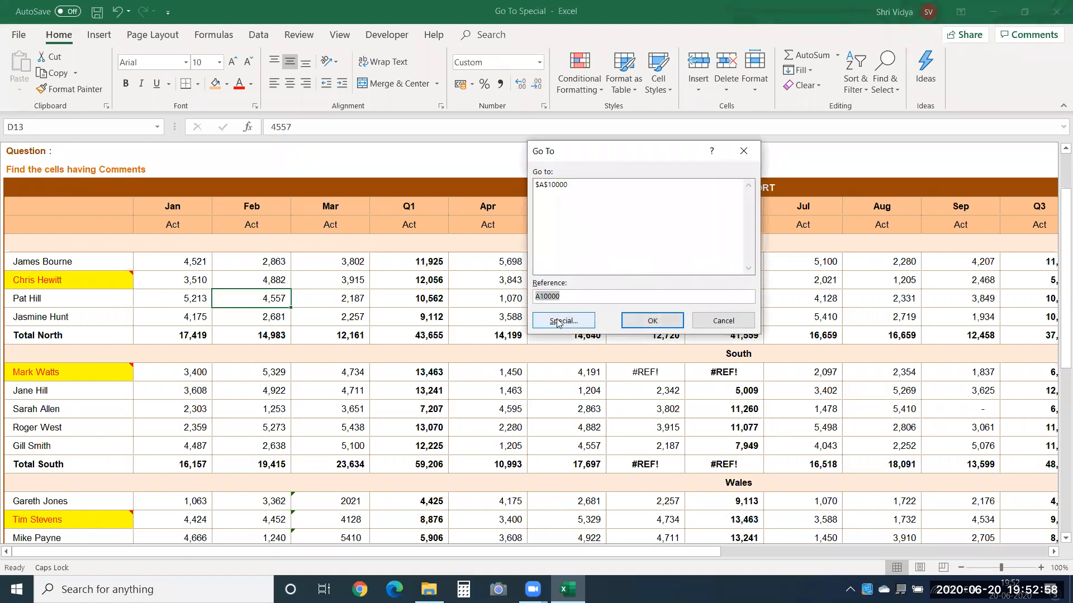
click(557, 321)
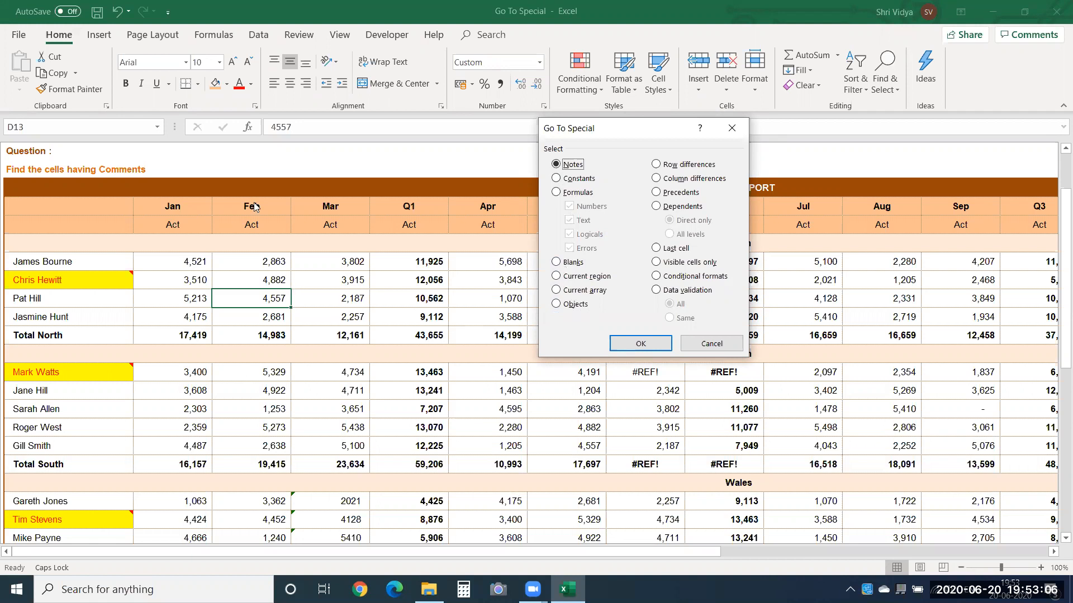
click(565, 279)
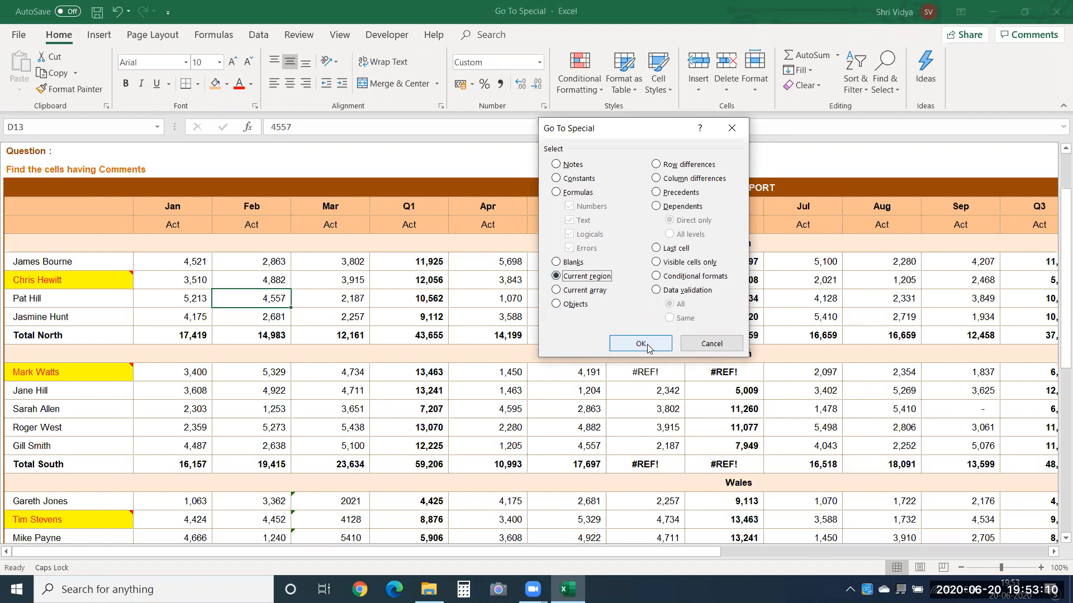
click(647, 343)
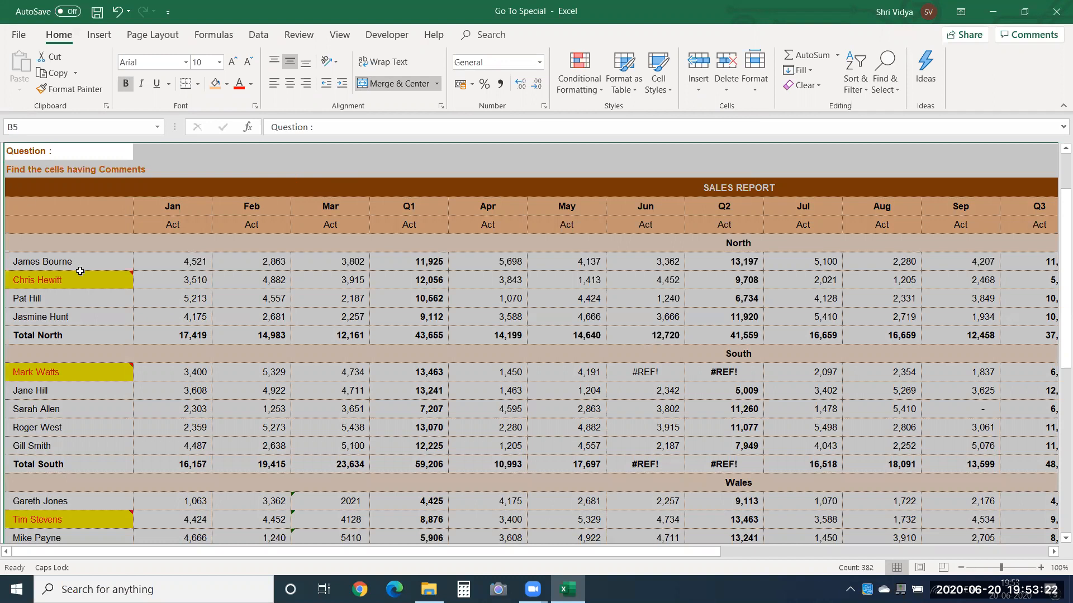
click(339, 319)
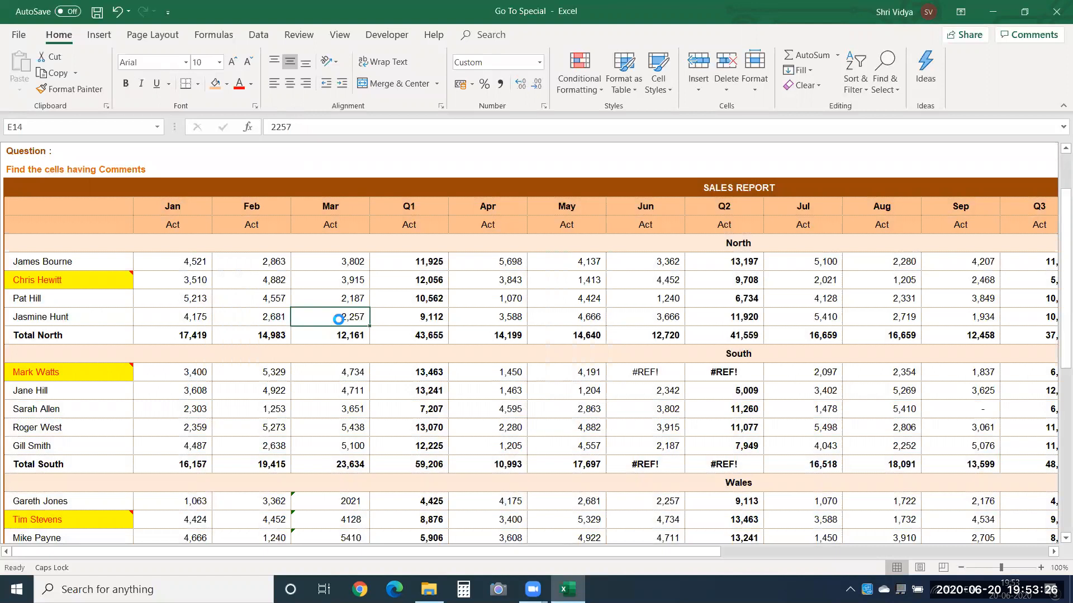
Create a new blank workbook and fill the range D4:K17 with the text Itas.
key(ctrl+n)
click(182, 224)
shift+click(481, 401)
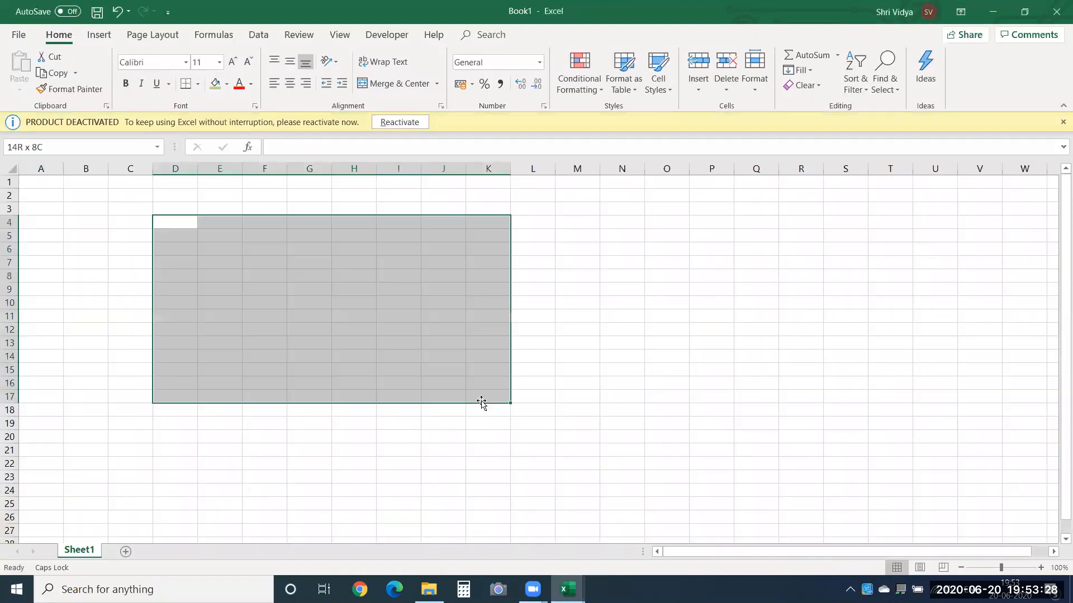
text(Itas)
key(ctrl+Return)
Fill the range O9:S23 with the text exel as a separate second block.
drag(671, 294, 854, 472)
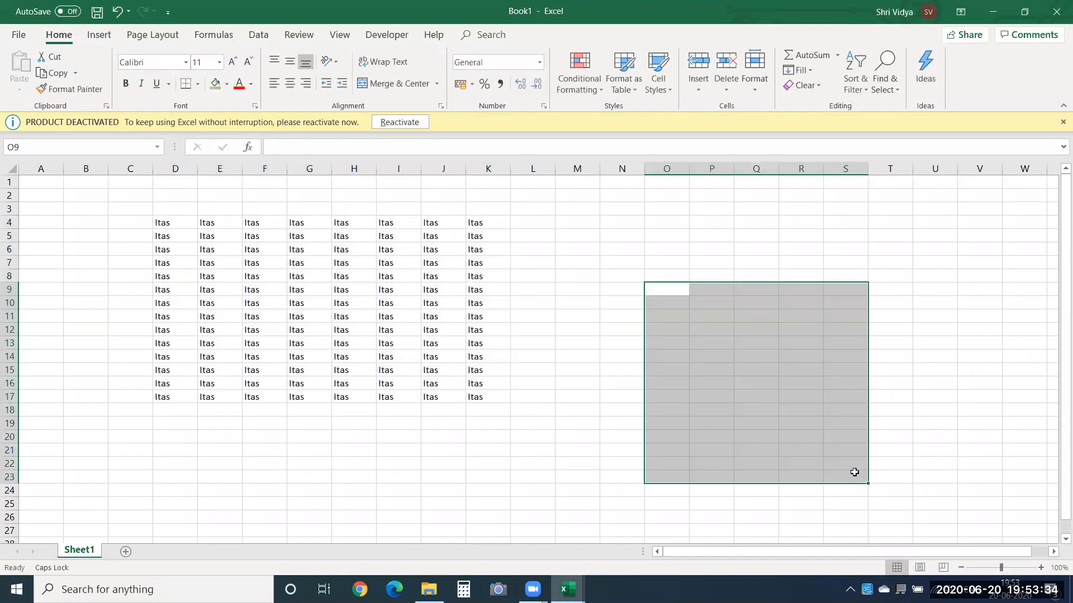
text(exel)
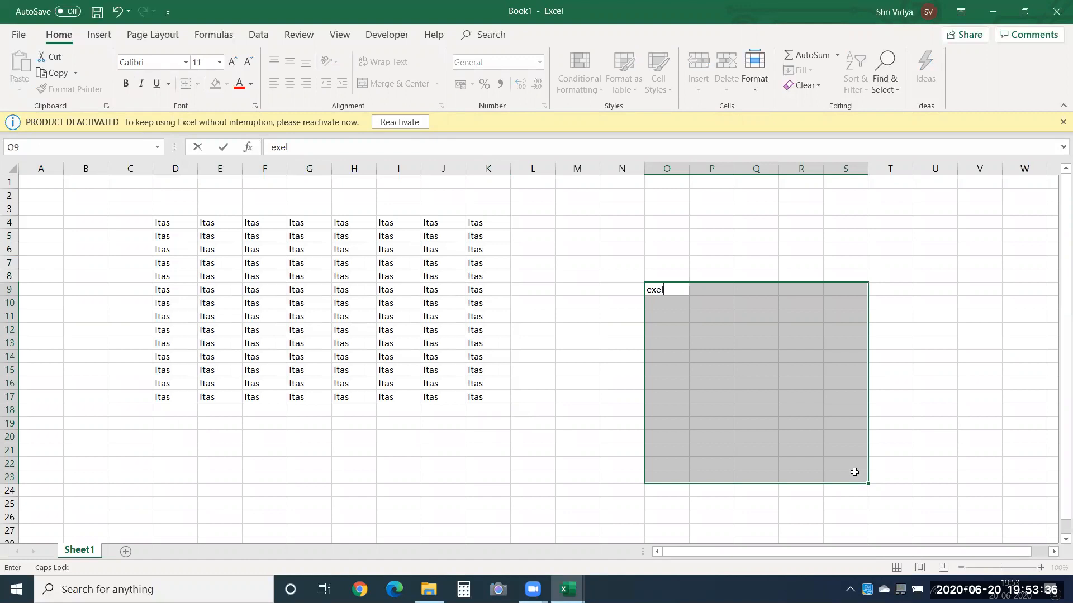
key(ctrl+Return)
click(588, 380)
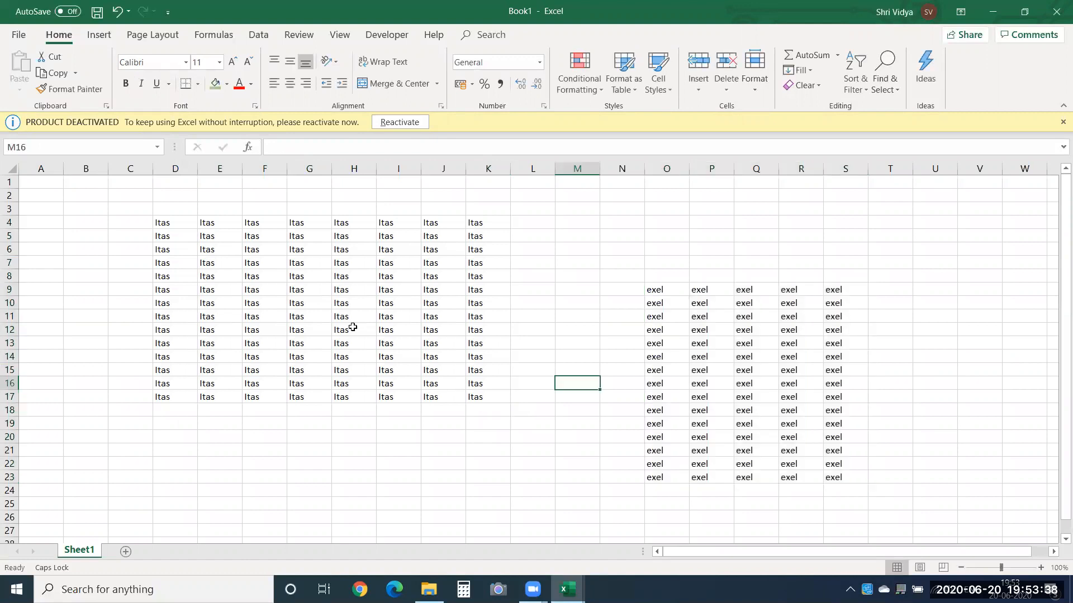
Select the current region around cell H11 in the Itas block with Go To Special.
click(348, 318)
key(F5)
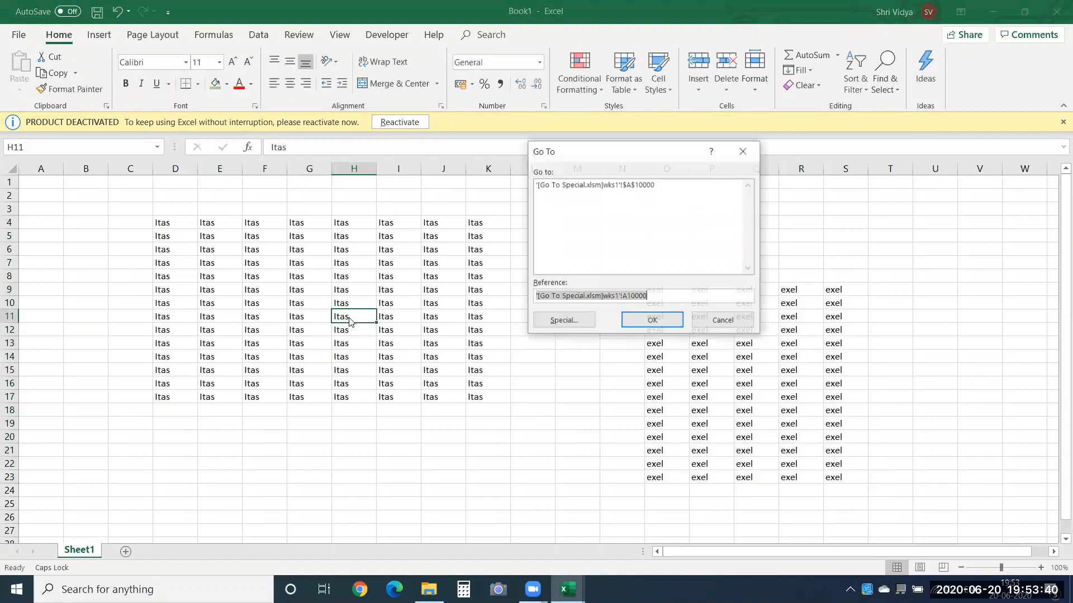
key(alt+s)
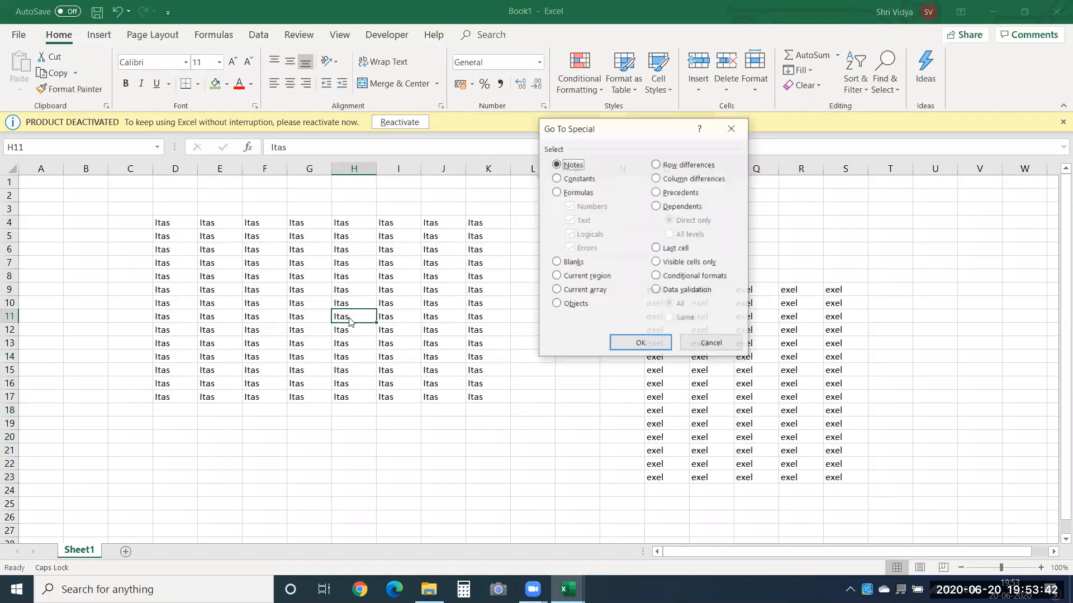
click(575, 278)
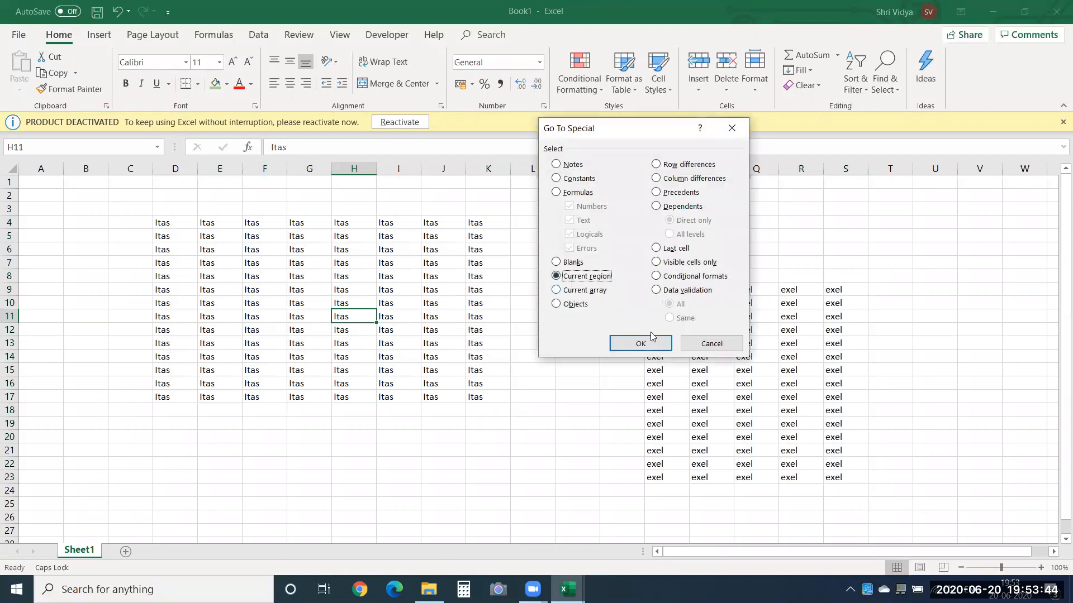
click(615, 343)
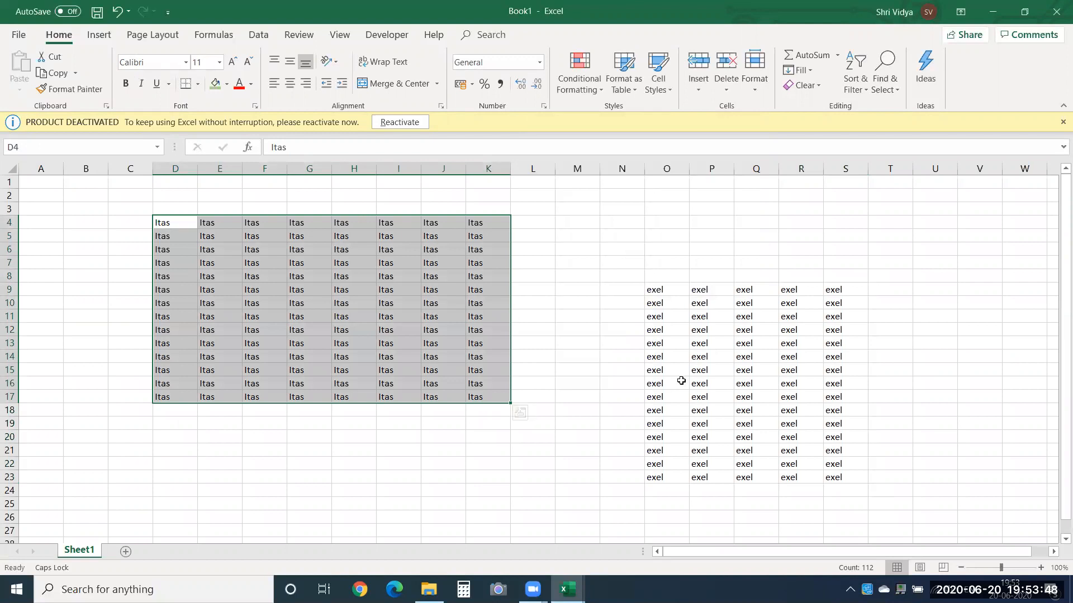
Fill the Itas text from K13 across L13:N13 to connect the two blocks, and select cell F9.
click(506, 344)
drag(515, 349, 637, 347)
click(569, 394)
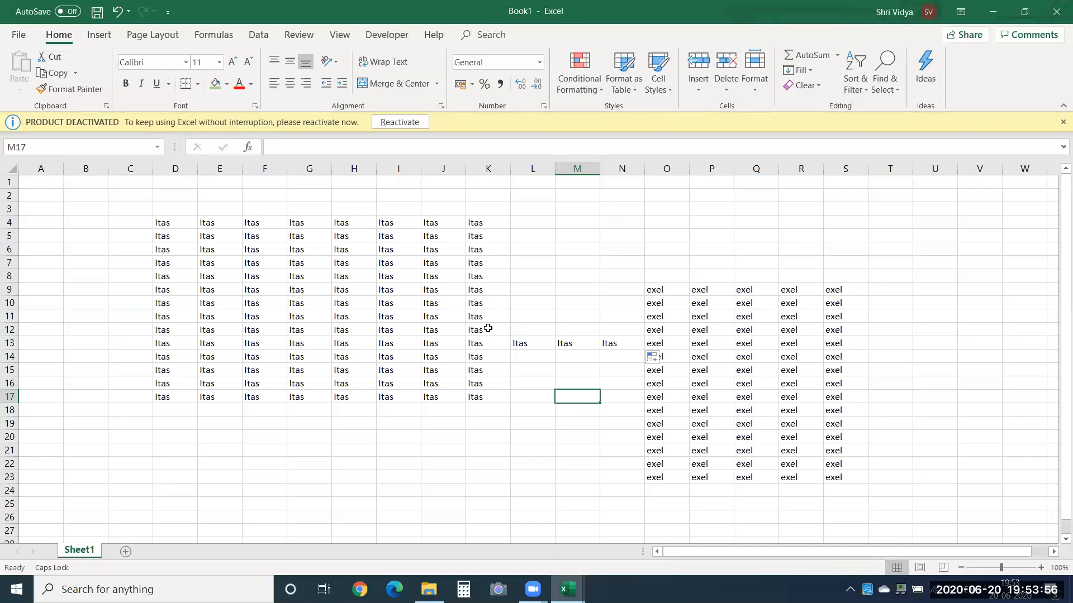
click(279, 293)
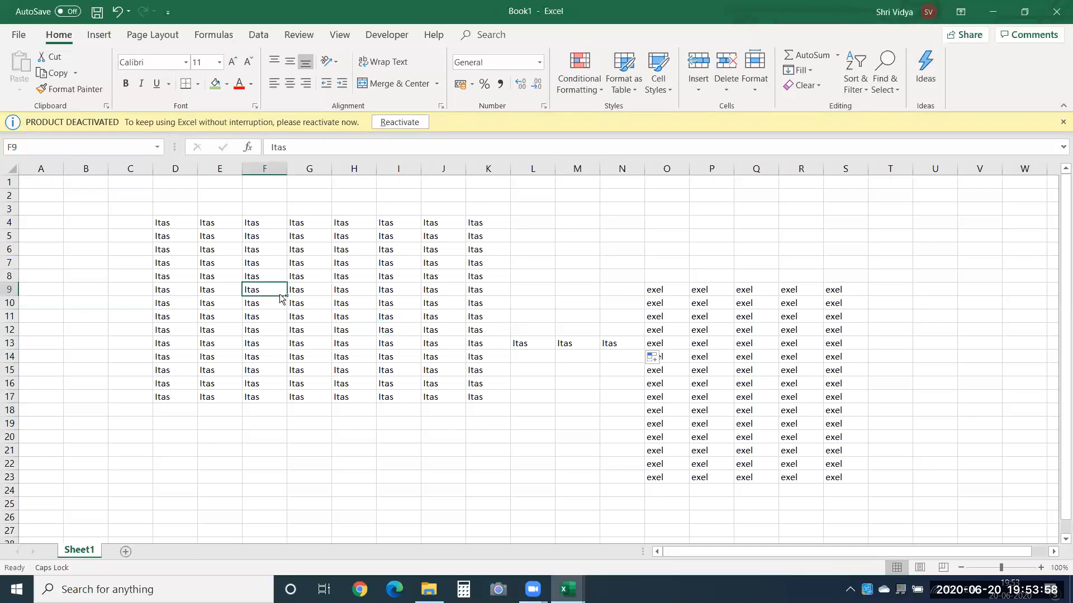
Use Go To Special to select the current region around cell F9 in the connected Itas and exel blocks.
key(ctrl+g)
click(559, 319)
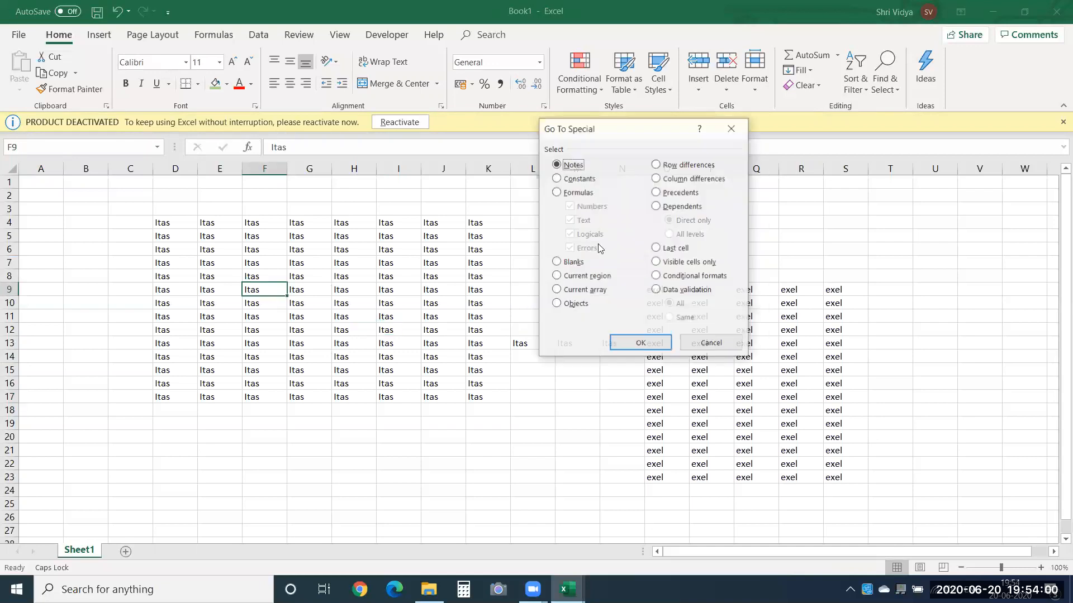
click(569, 277)
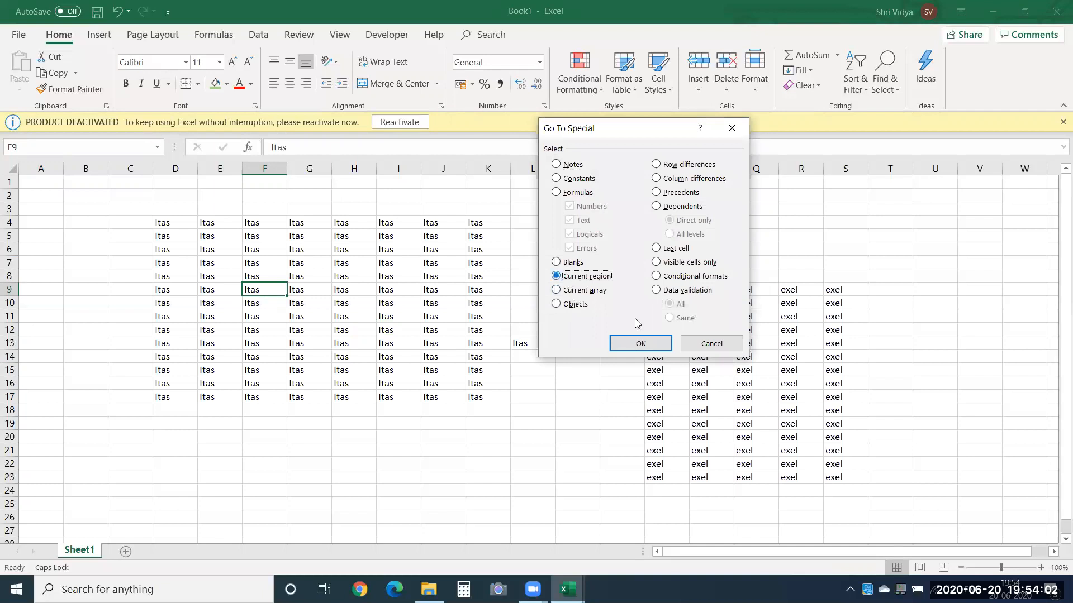
click(641, 343)
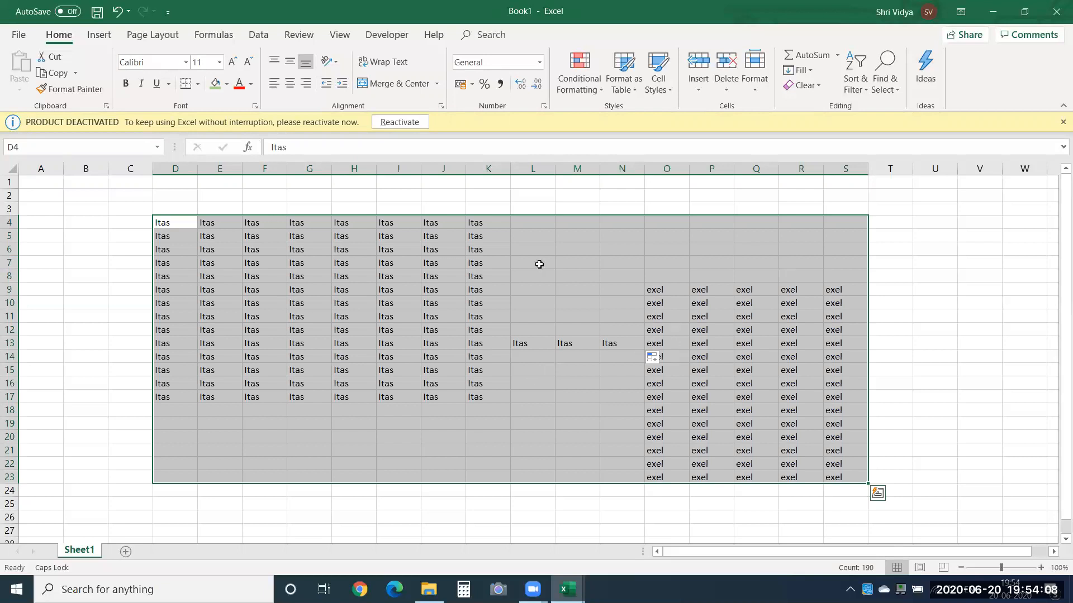
Highlight column M and row 13 where the blocks connect, select cell I14, and dismiss the product deactivation notice.
click(578, 167)
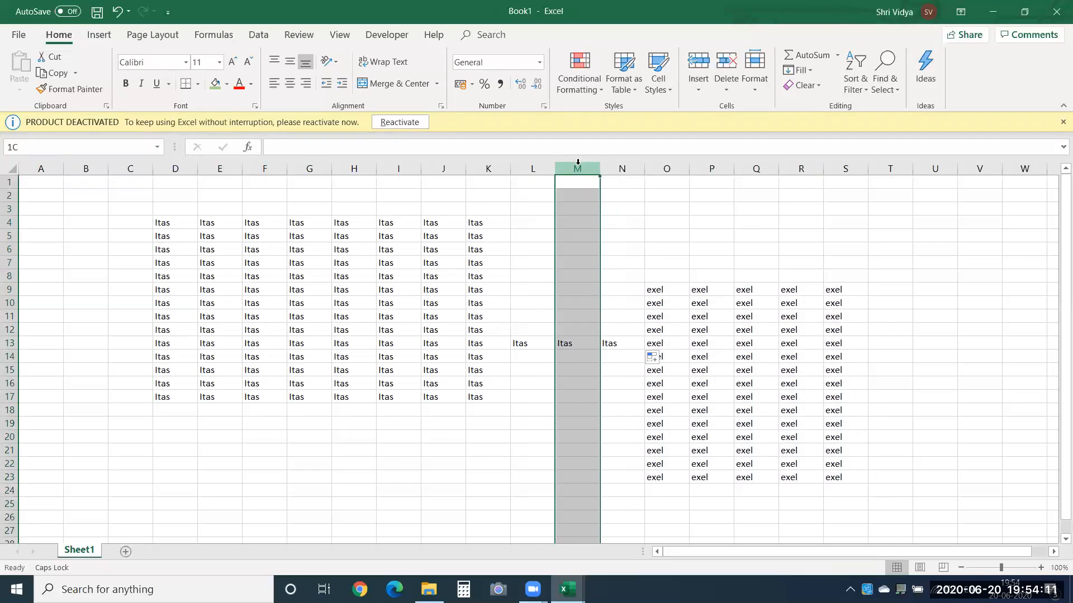
click(9, 343)
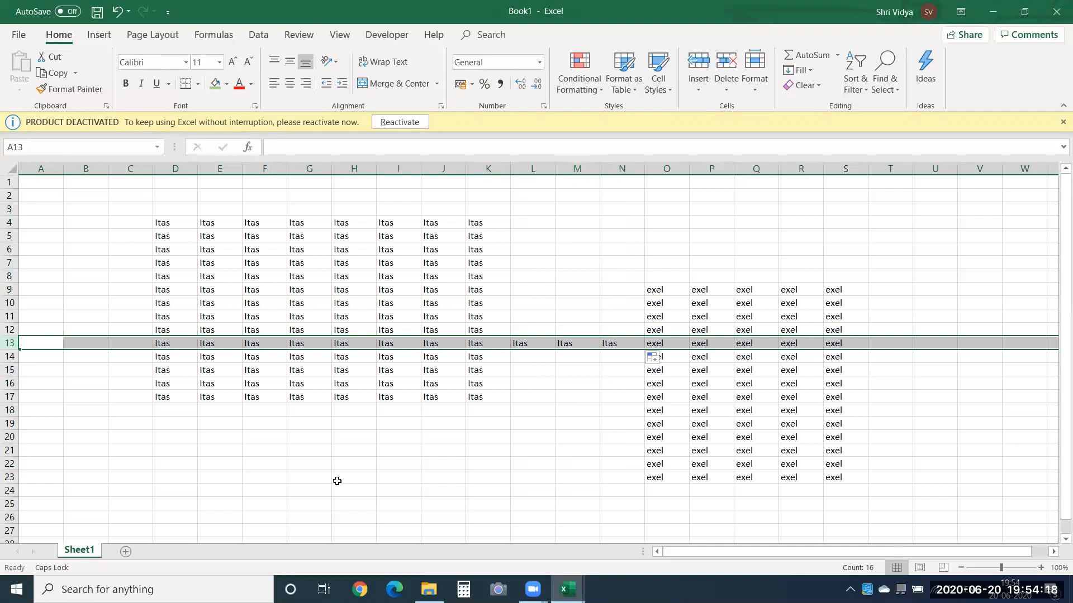
click(389, 358)
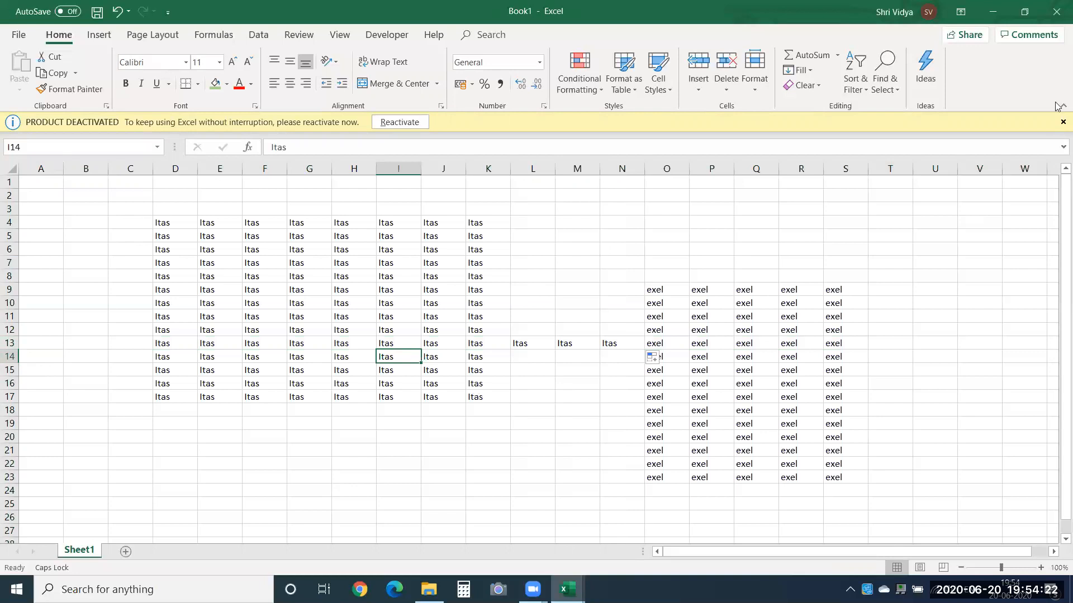
click(1062, 122)
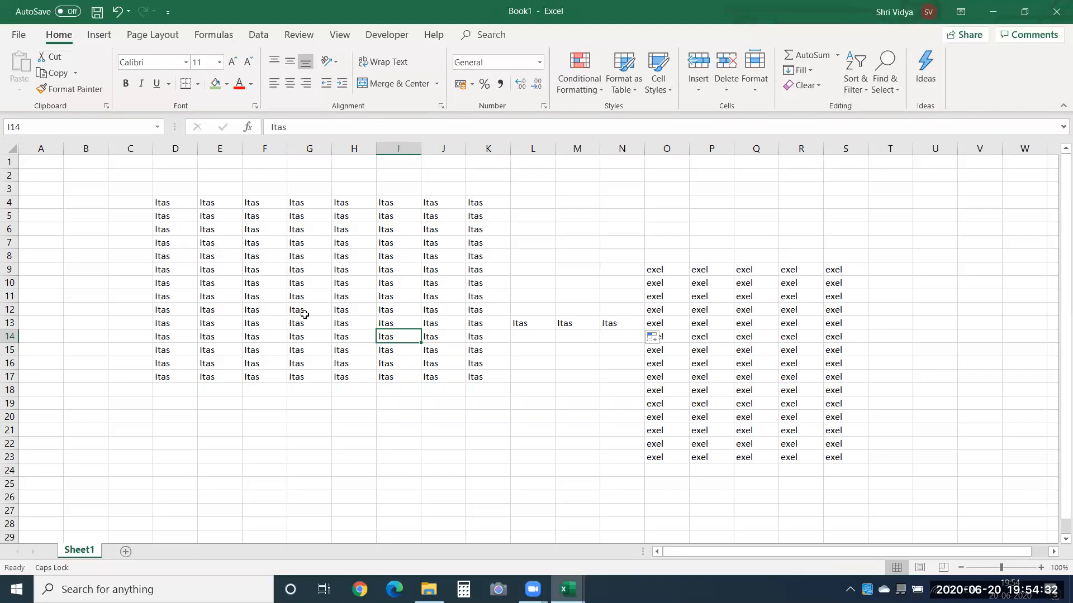
Select the whole connected region from cell I14 and again from G11.
key(ctrl+a)
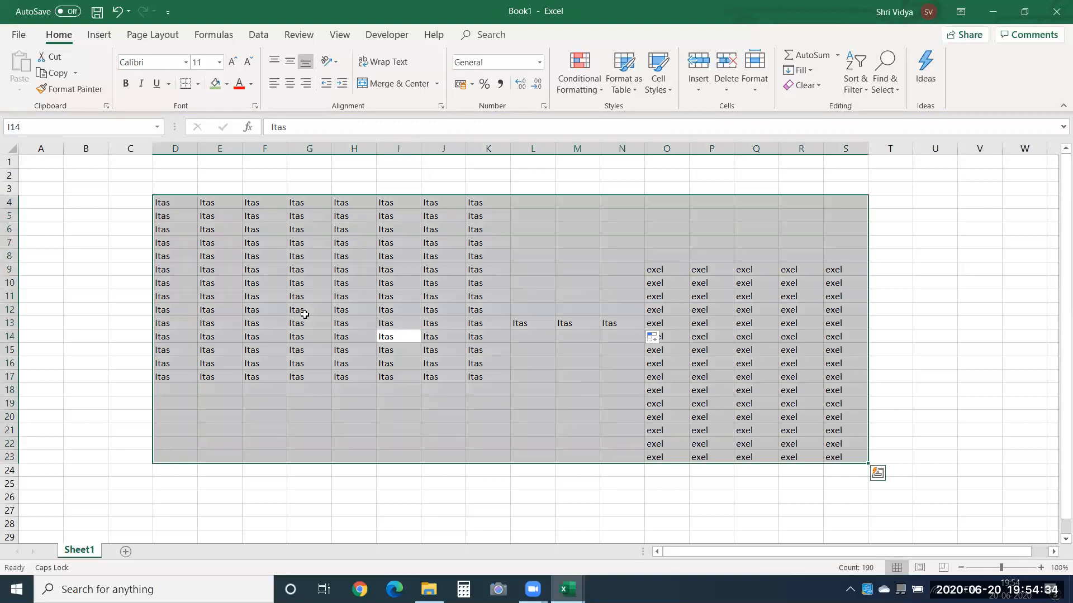
click(293, 298)
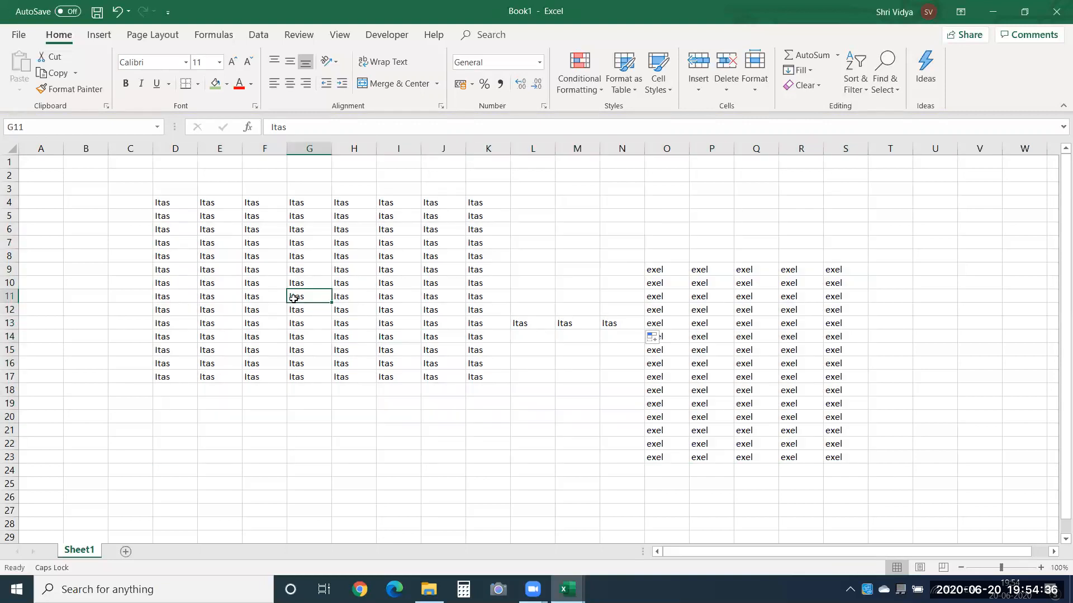
key(ctrl+a)
click(475, 343)
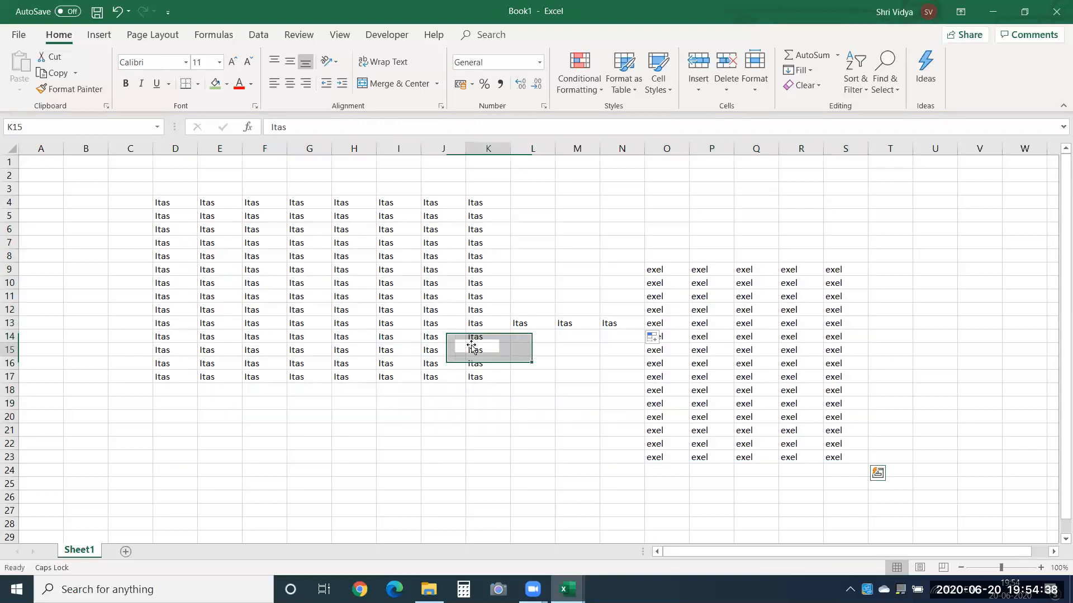
Clear the Itas text from the connecting cells L13:N13.
click(526, 322)
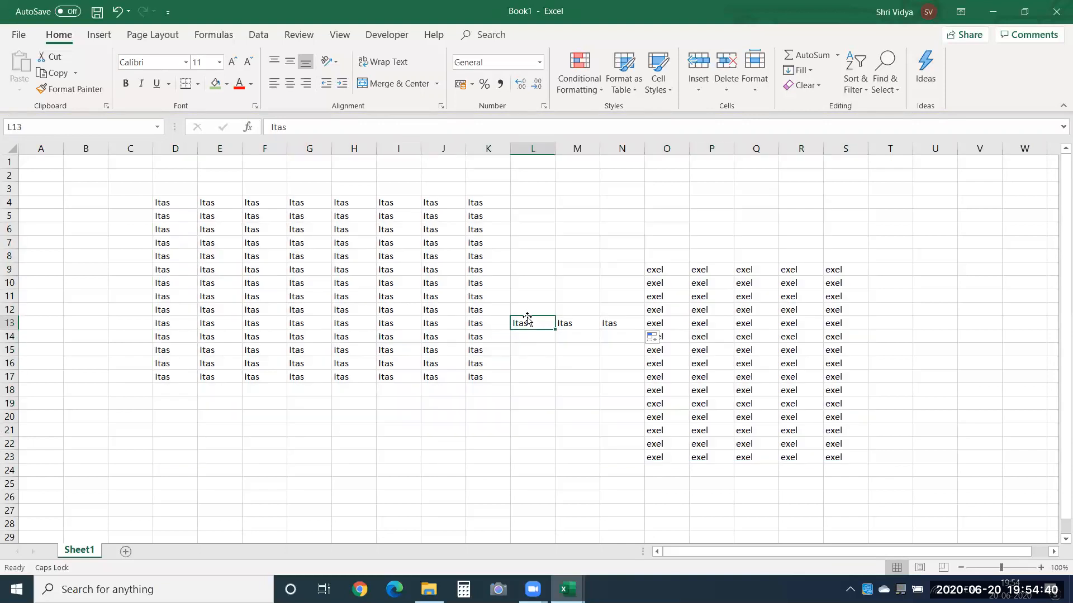
key(shift+Right)
key(shift+Right)
key(Delete)
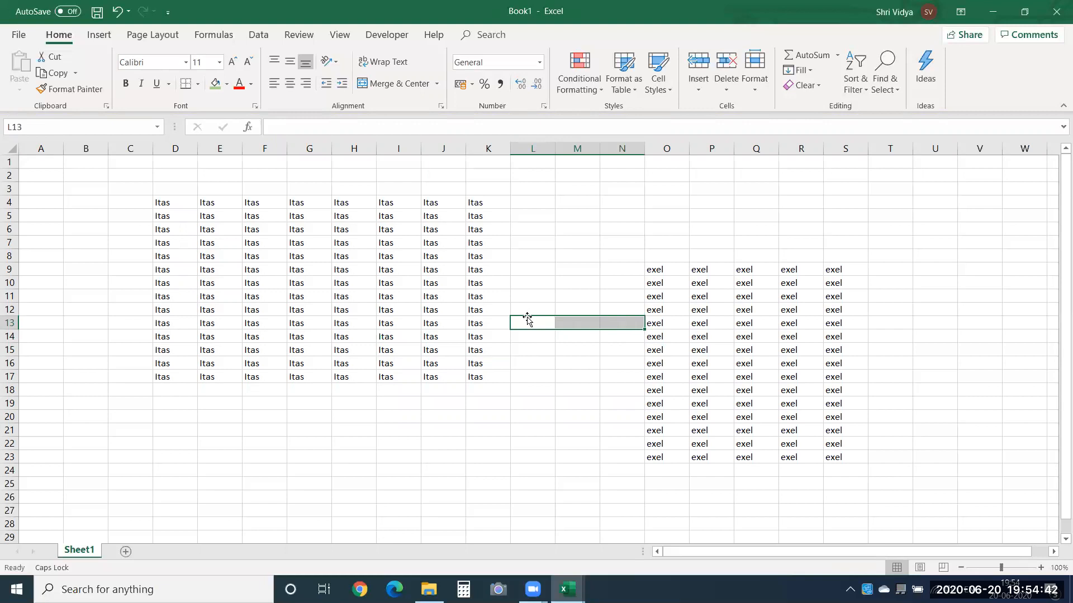
Extend the selection from D4 over the Itas block, and select the block's current region from cell D5.
click(163, 212)
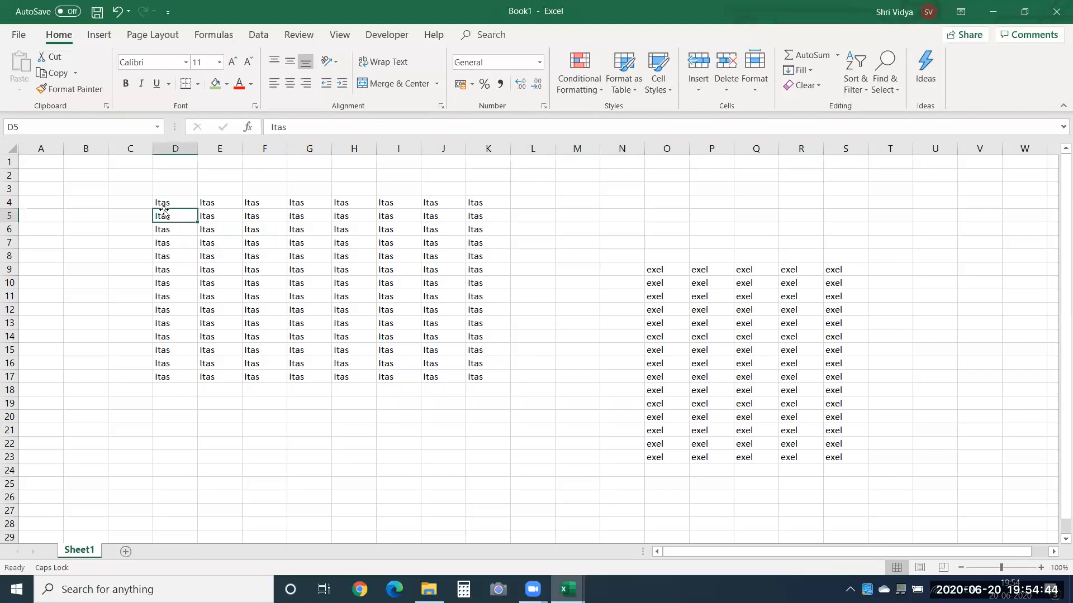
click(164, 209)
key(ctrl+shift+Down)
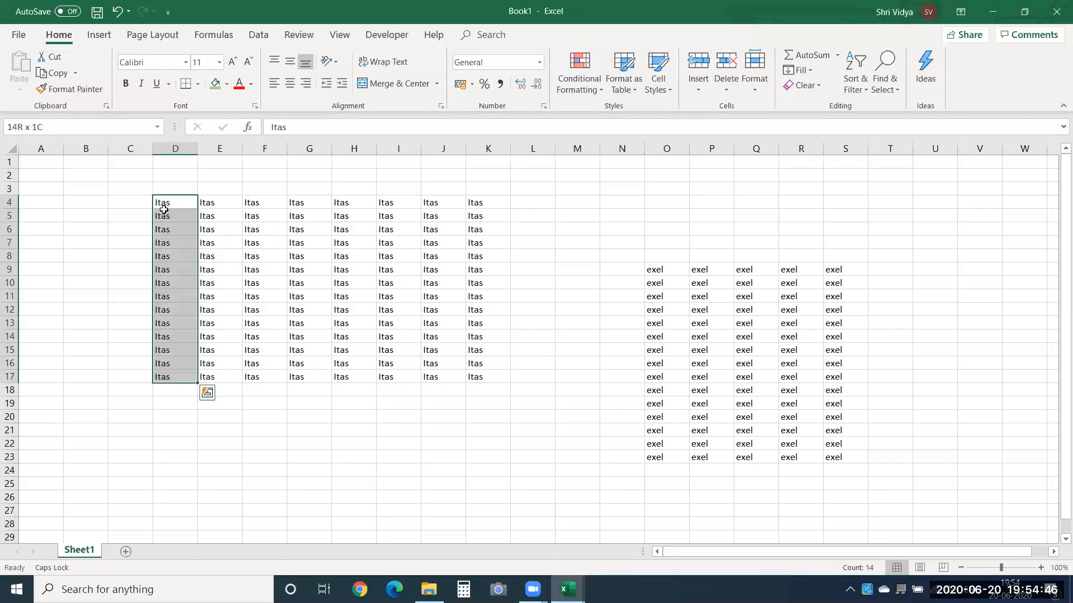
key(ctrl+shift+Right)
click(163, 209)
click(164, 210)
key(ctrl+a)
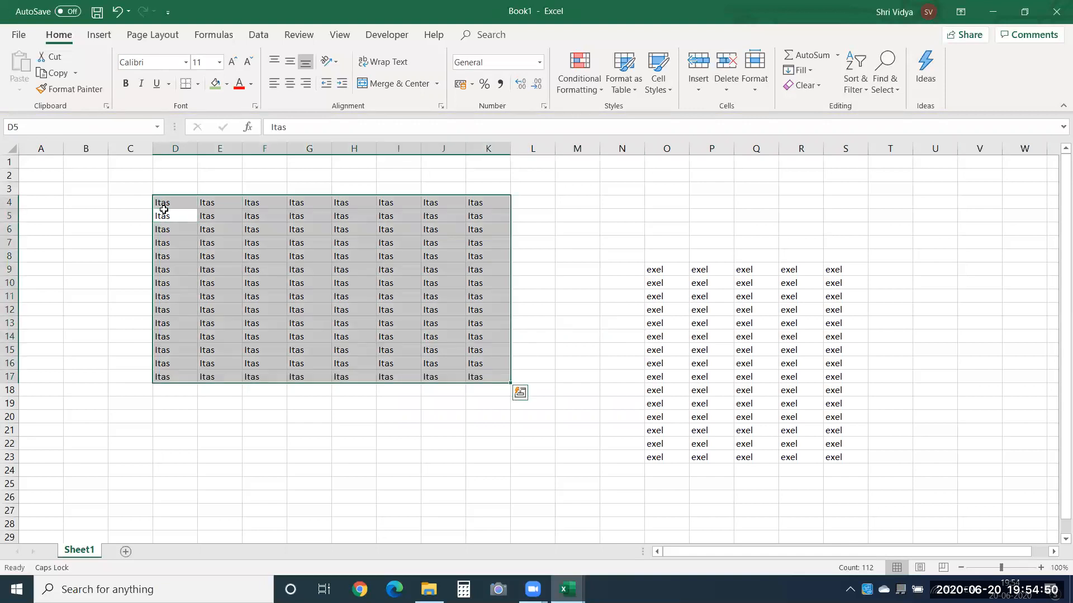
Select the current region around O11 in the exel block, and highlight the empty column L between the blocks.
click(661, 292)
key(ctrl+a)
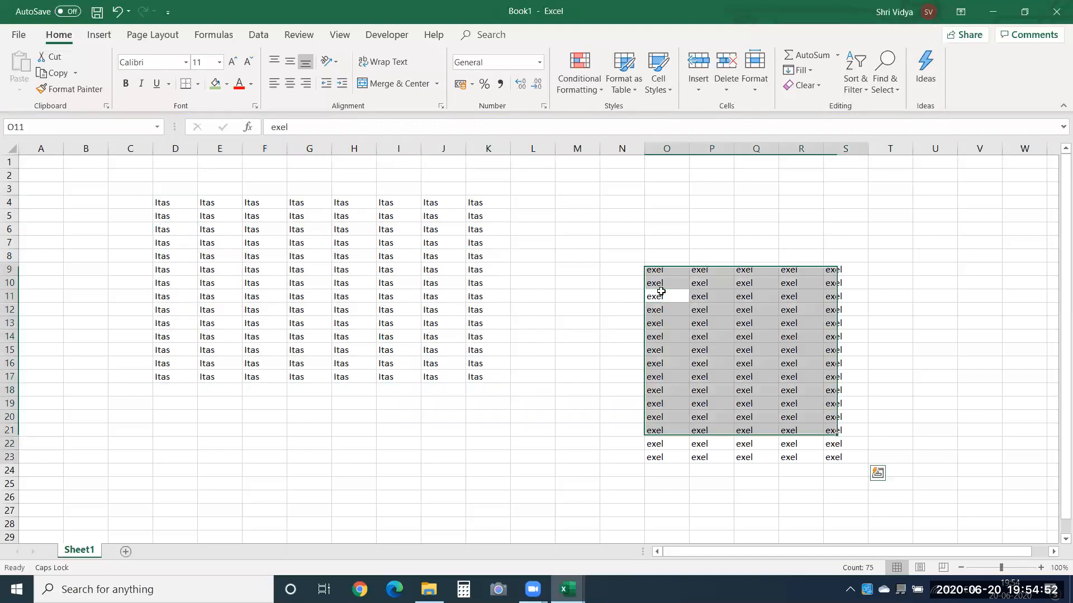
click(312, 253)
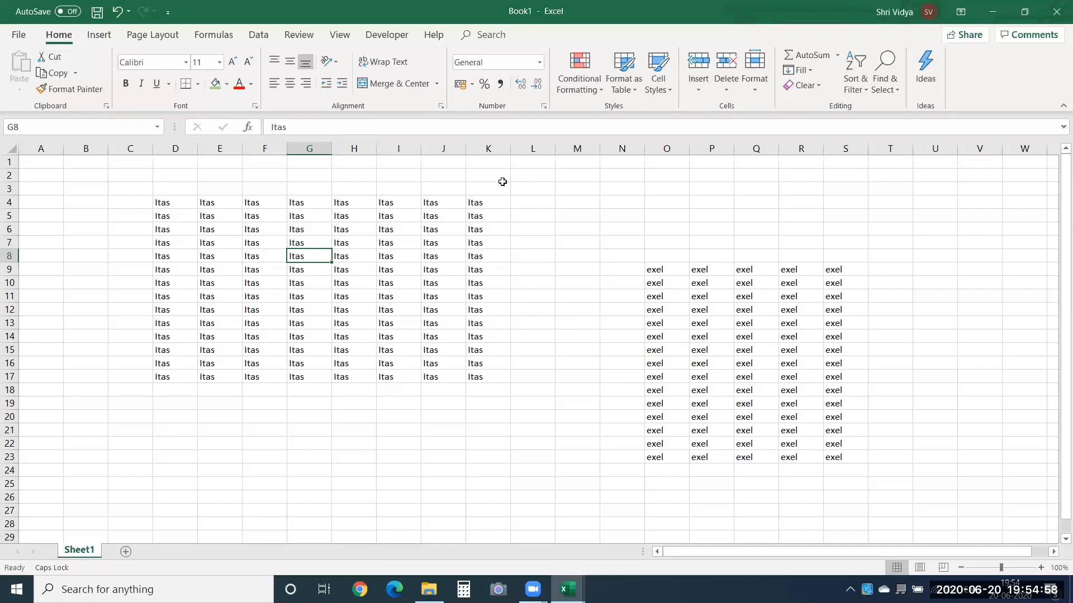
click(534, 149)
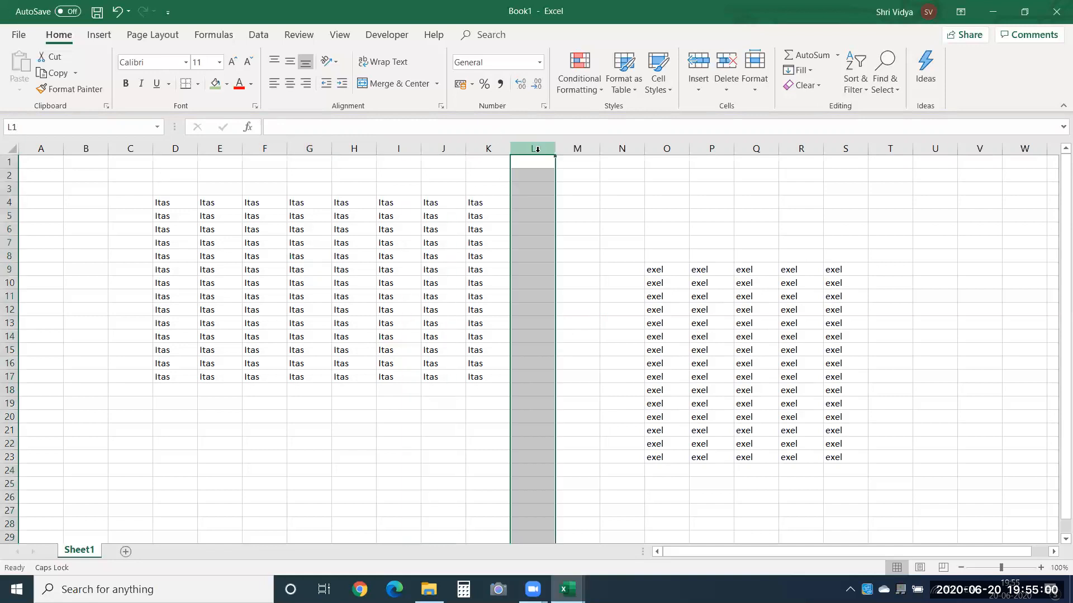
Clear the contents of row 9 and select the current region around cell F13.
click(9, 269)
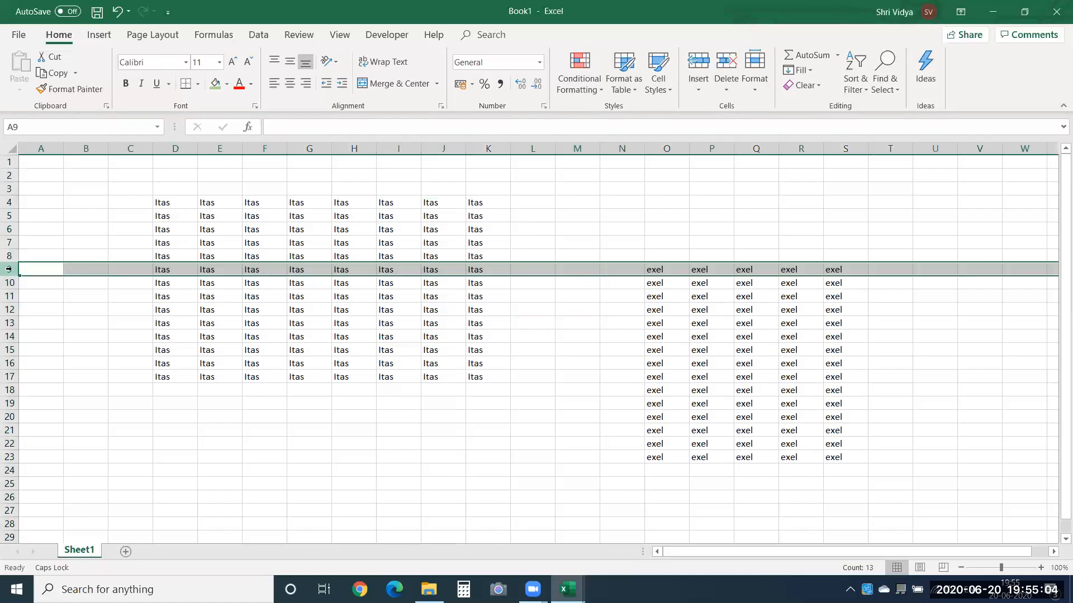
key(Delete)
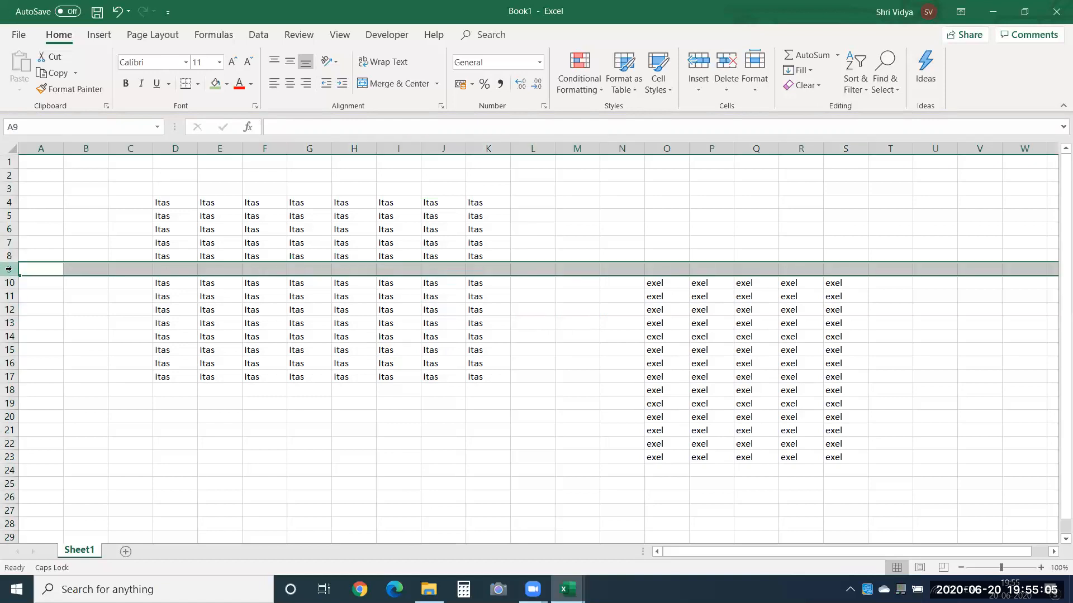
click(255, 320)
key(ctrl+a)
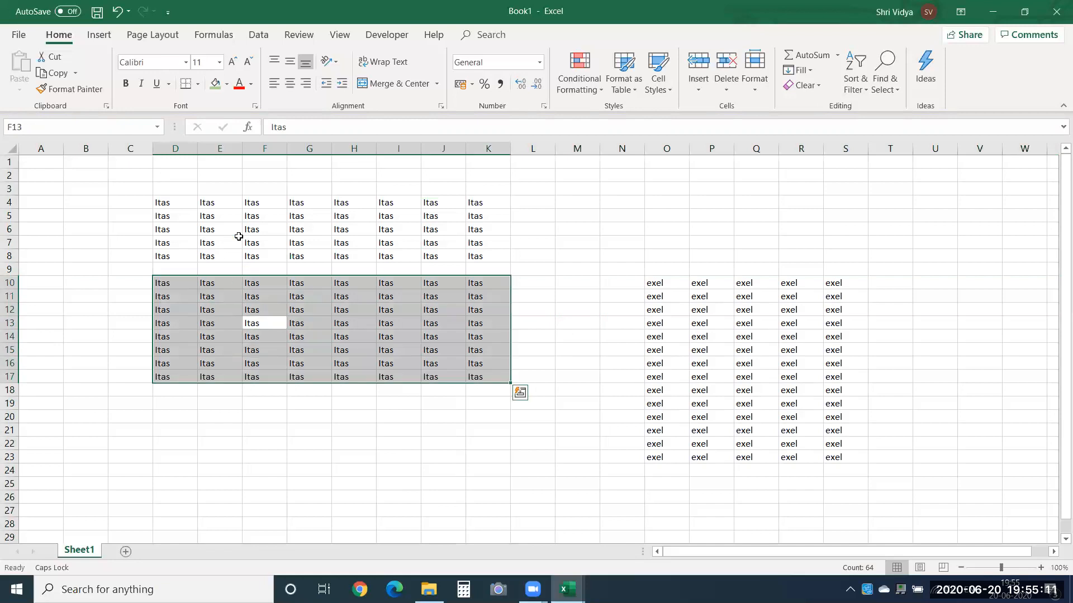
Fill G9 with the Itas text from the cell above and select the current region around H13.
click(309, 266)
key(ctrl+d)
click(275, 313)
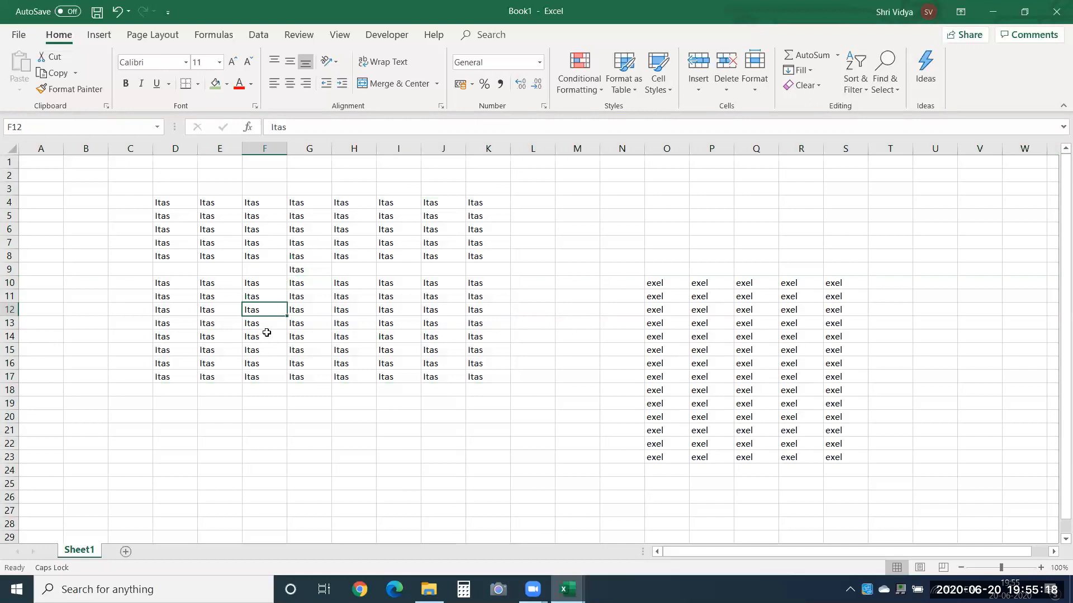
ctrl+click(313, 333)
key(ctrl+a)
click(342, 319)
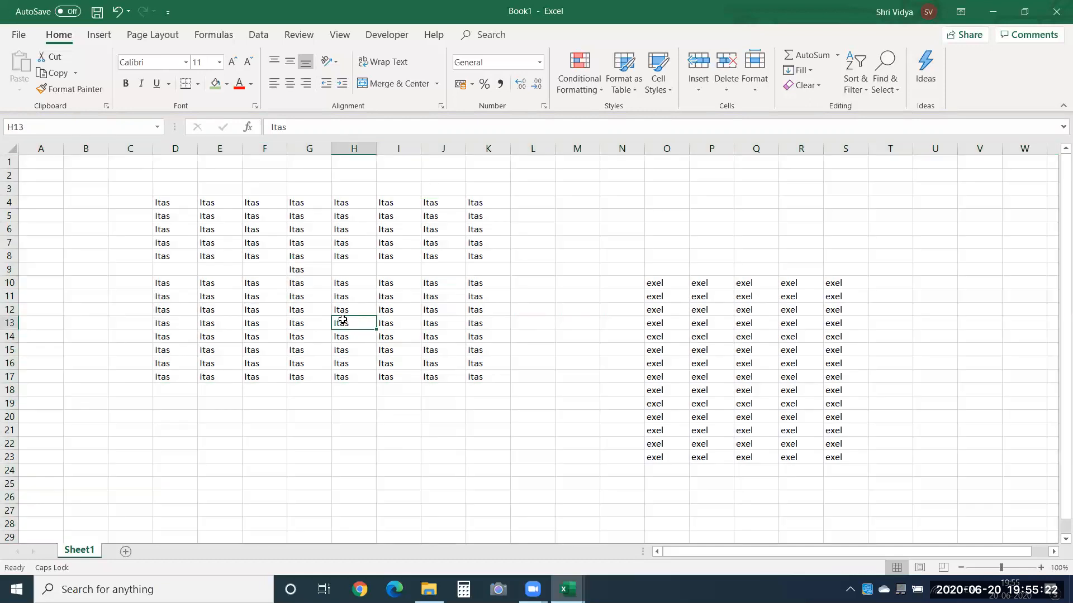
key(ctrl+a)
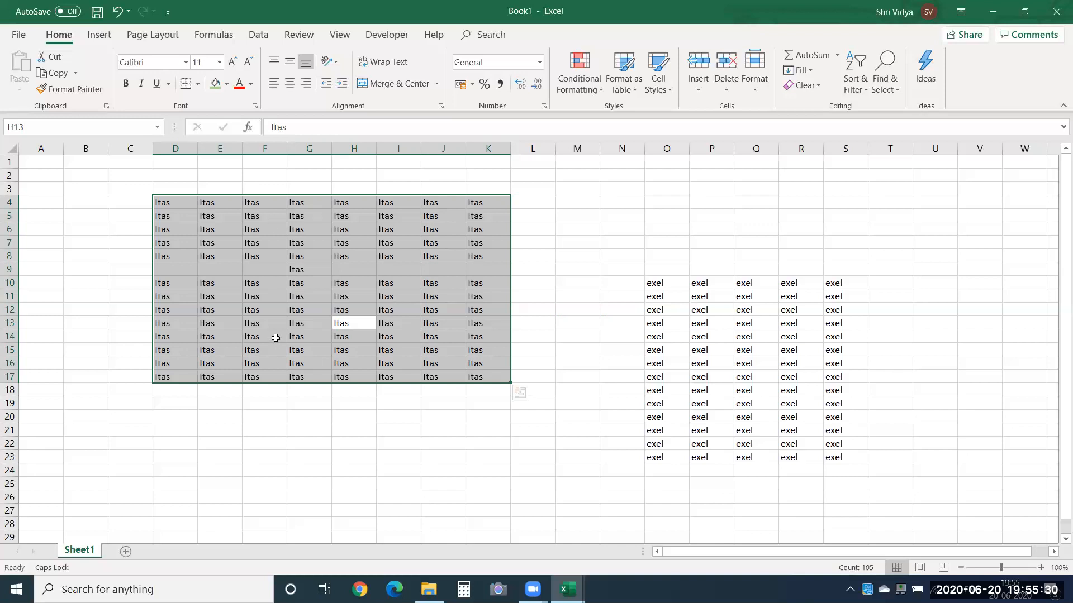
Clear the text in G9 so that row 9 is empty, and select cell I13.
click(295, 271)
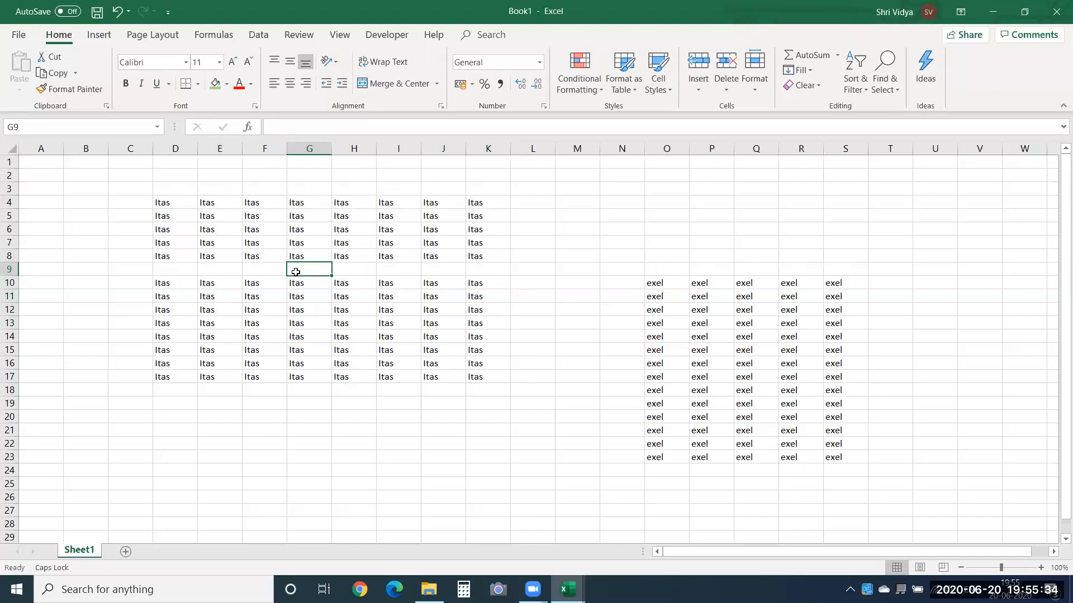
click(294, 307)
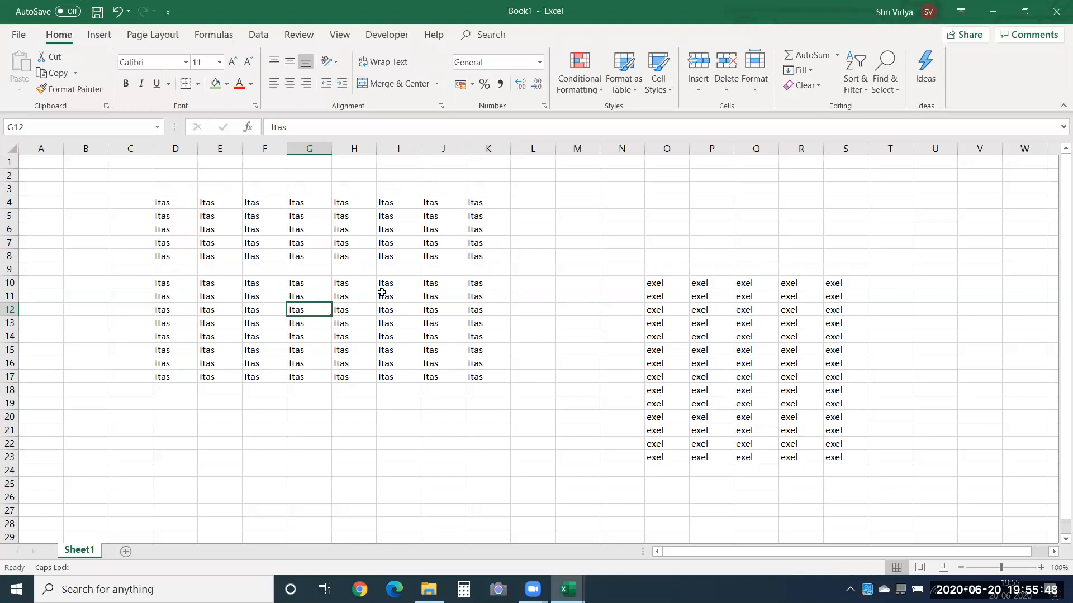
click(391, 323)
Insert a rectangle shape about 4.7 cm high and 5.6 cm wide over the upper part of columns C to F.
click(99, 35)
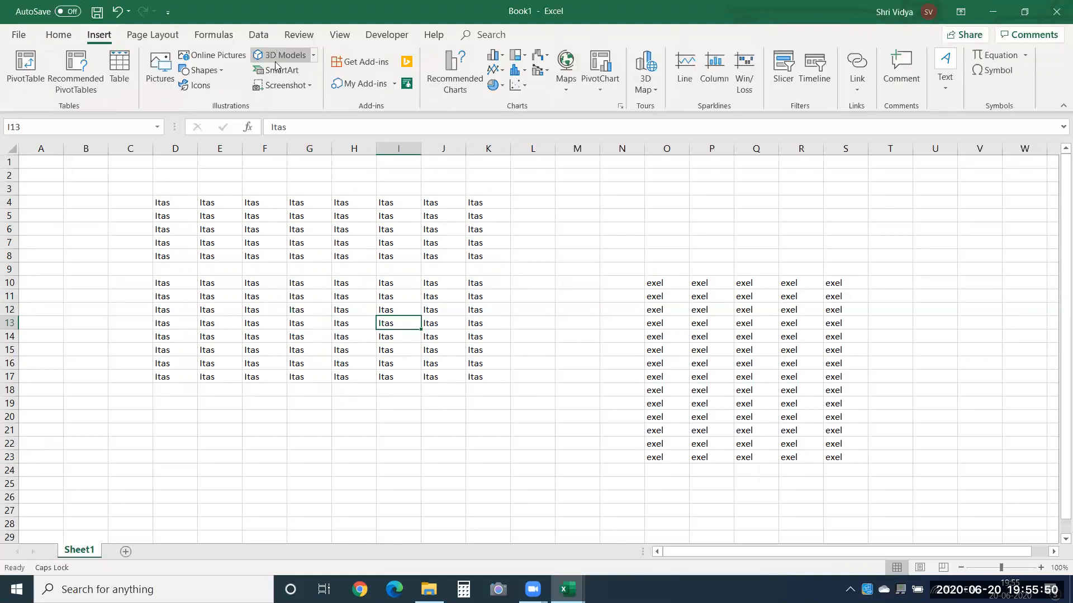
click(201, 70)
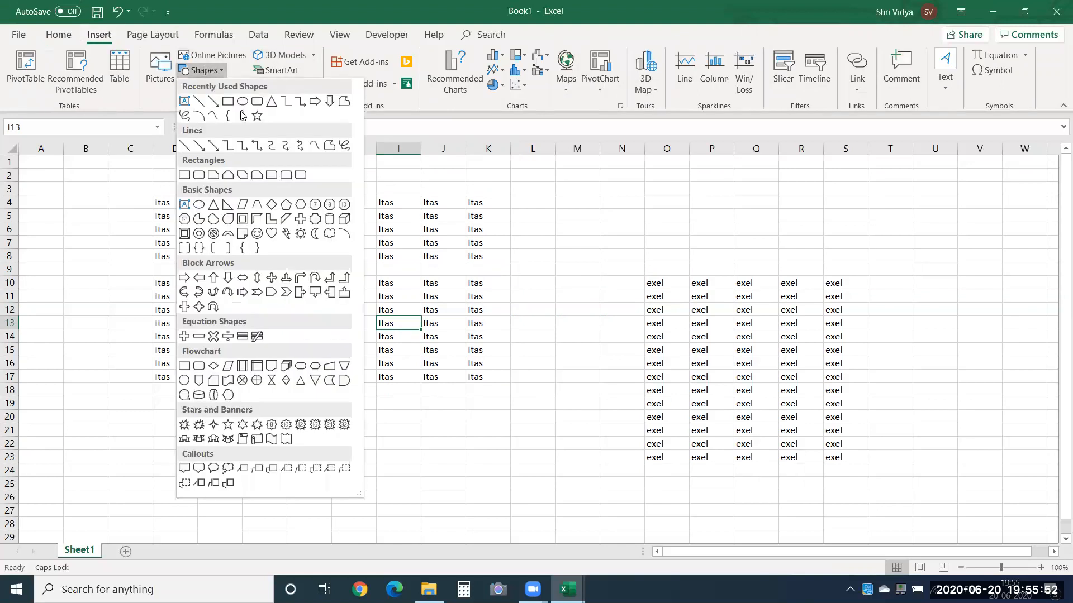
click(228, 101)
drag(110, 162, 259, 286)
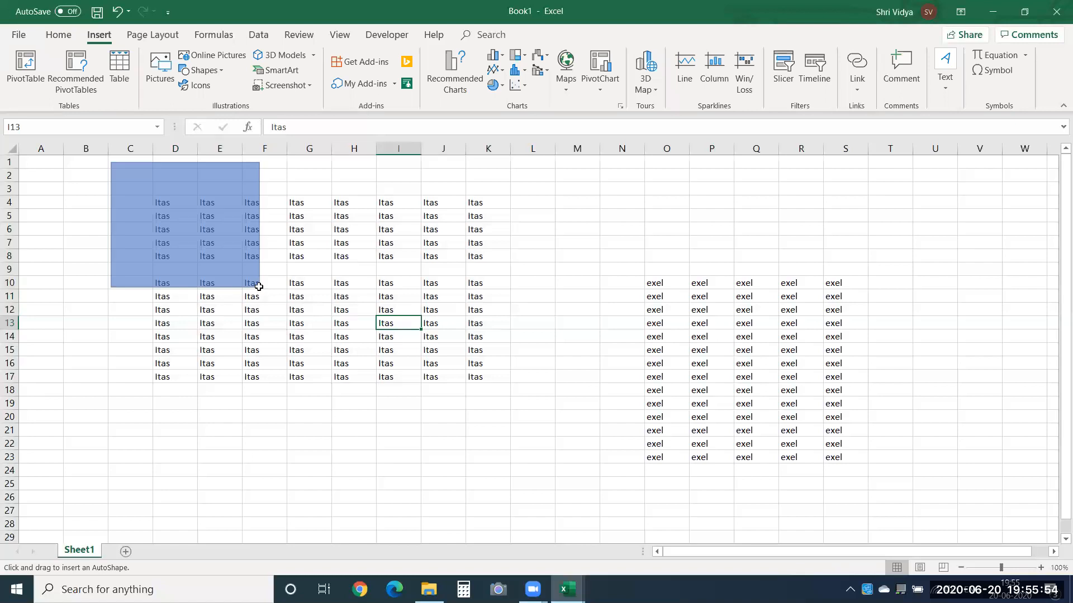
click(570, 338)
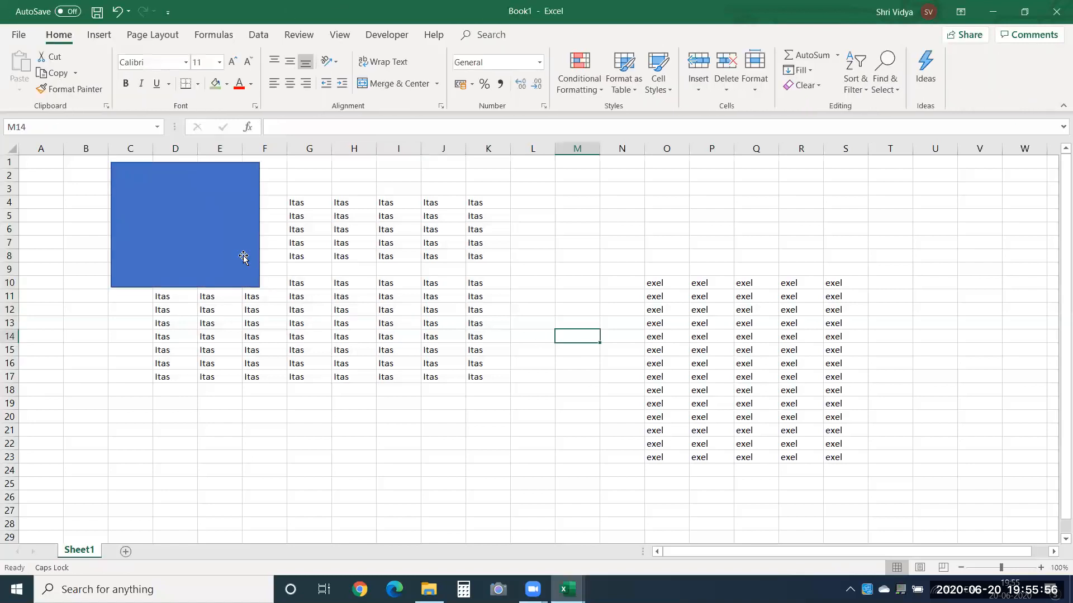
Duplicate the blue rectangle with a slight offset, and place another copy over rows 1 to 10 of columns J to M.
click(223, 238)
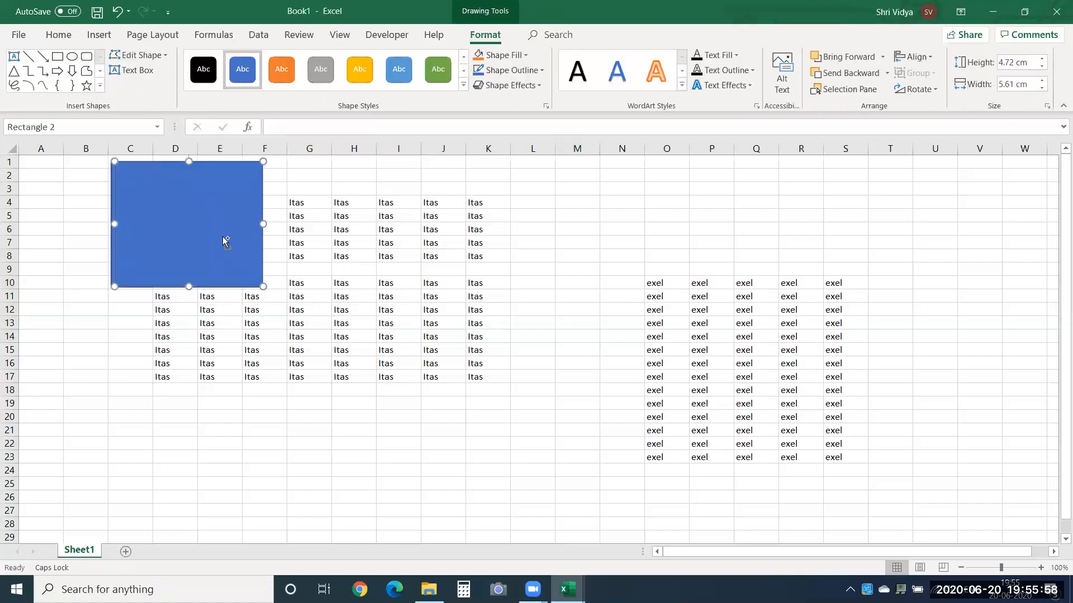
ctrl+scroll(222, 237, up, 2)
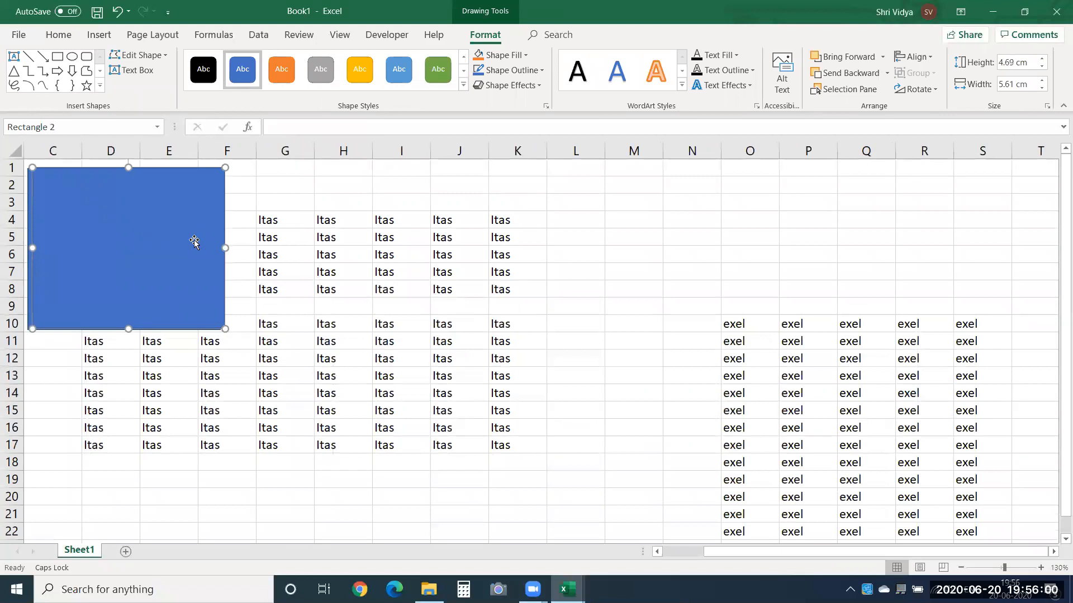
drag(194, 242, 606, 328)
click(833, 327)
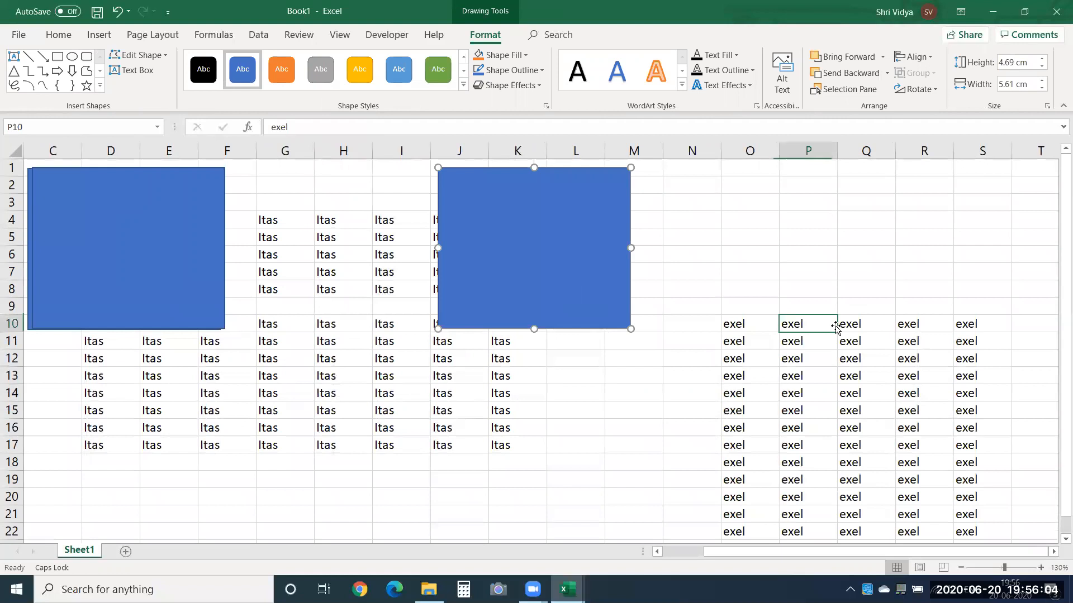
Select all the blue rectangles using the Objects option of Go To Special and delete them together.
click(415, 404)
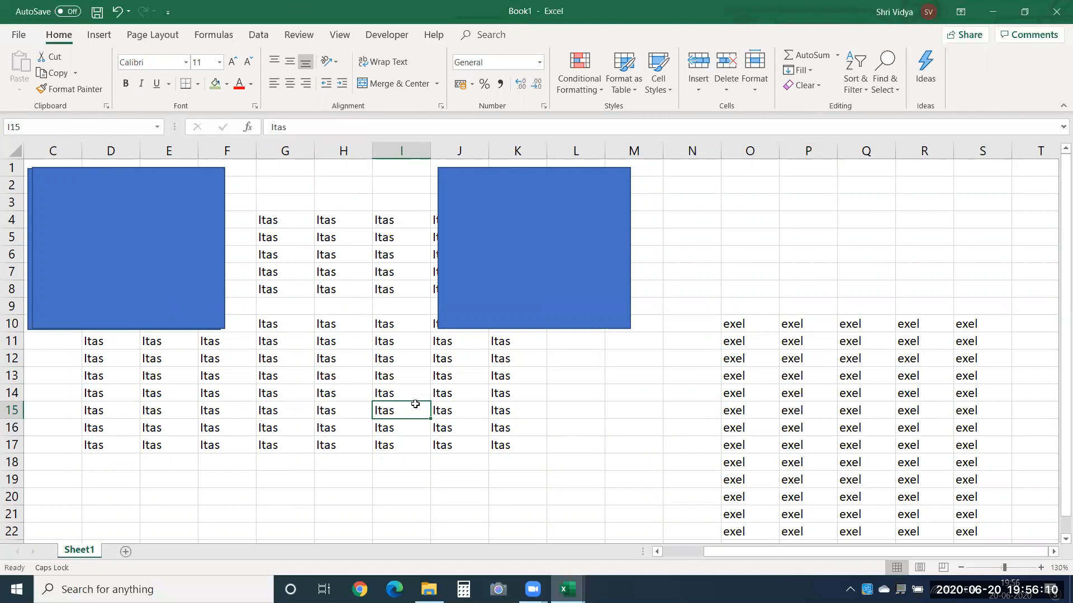
key(ctrl+g)
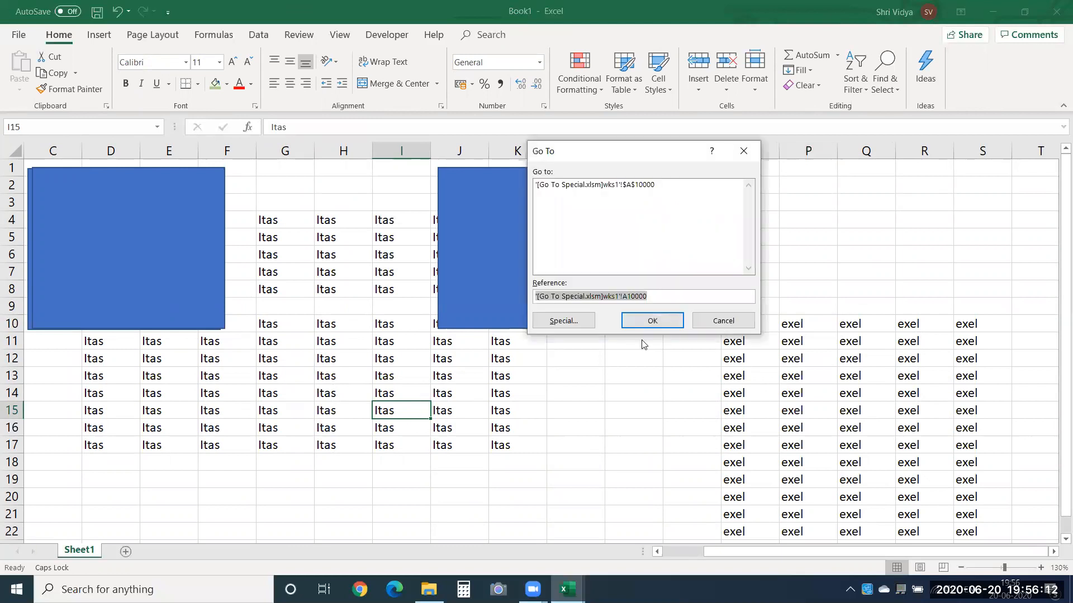
click(575, 325)
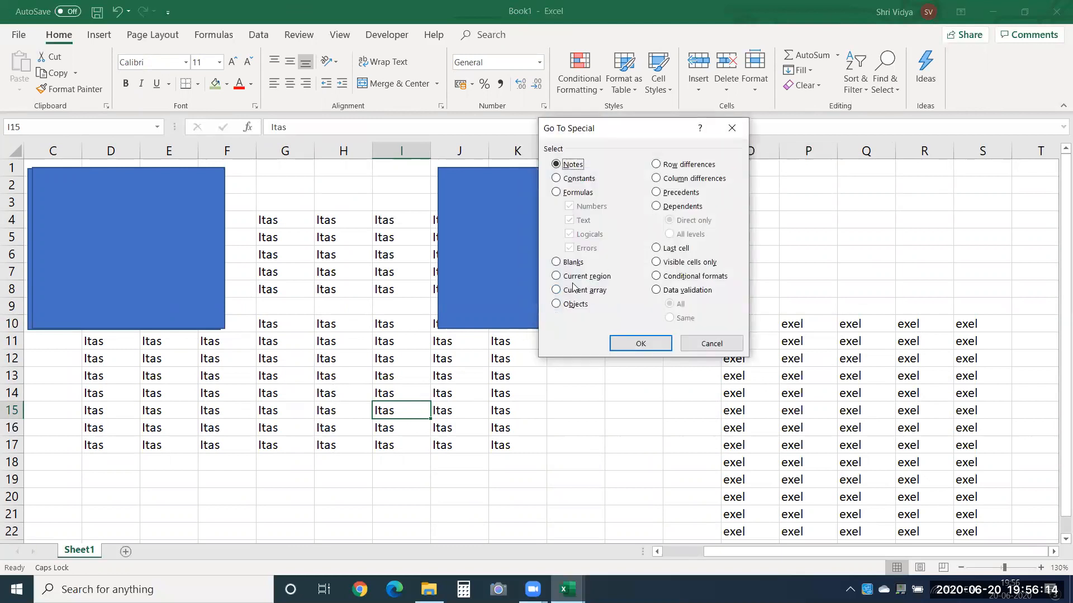
click(569, 308)
click(619, 343)
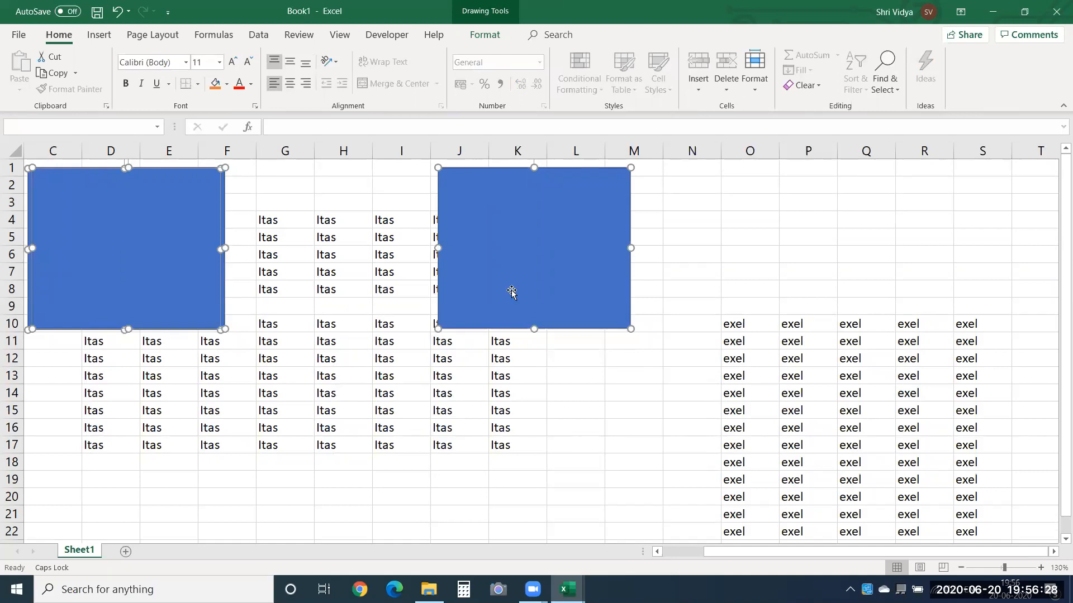
drag(534, 259, 684, 330)
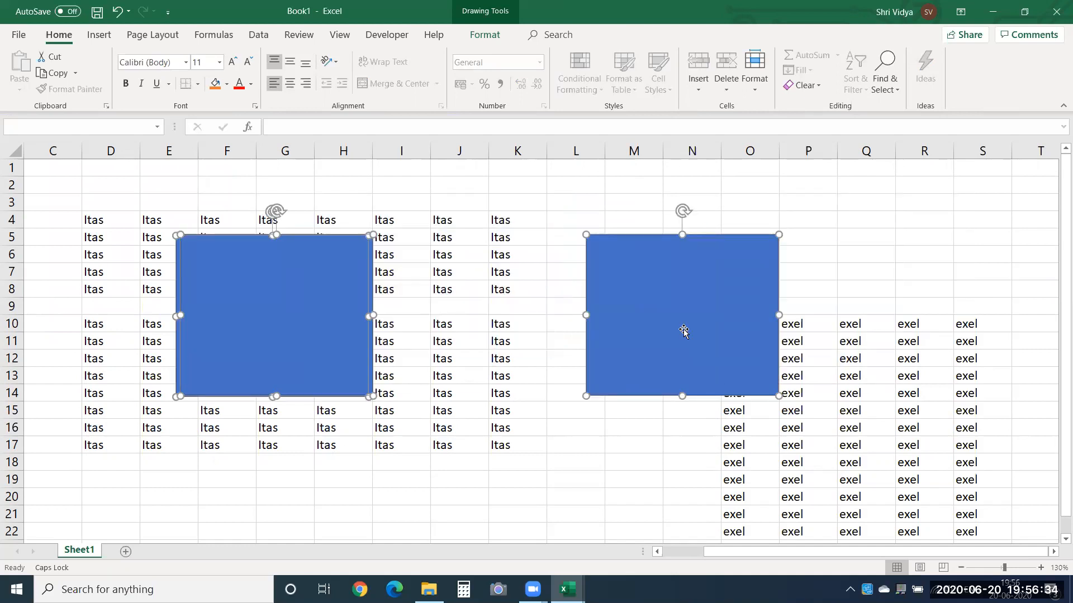
key(Delete)
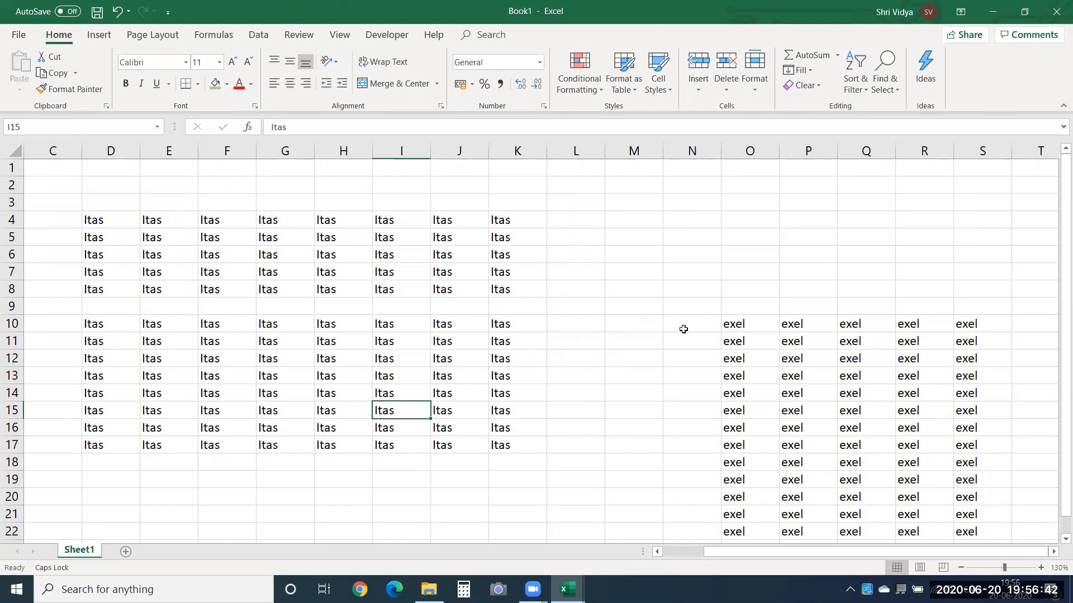
Clear the Itas block in D4:K18 and the whole exel block starting at O10.
drag(101, 222, 541, 468)
key(Delete)
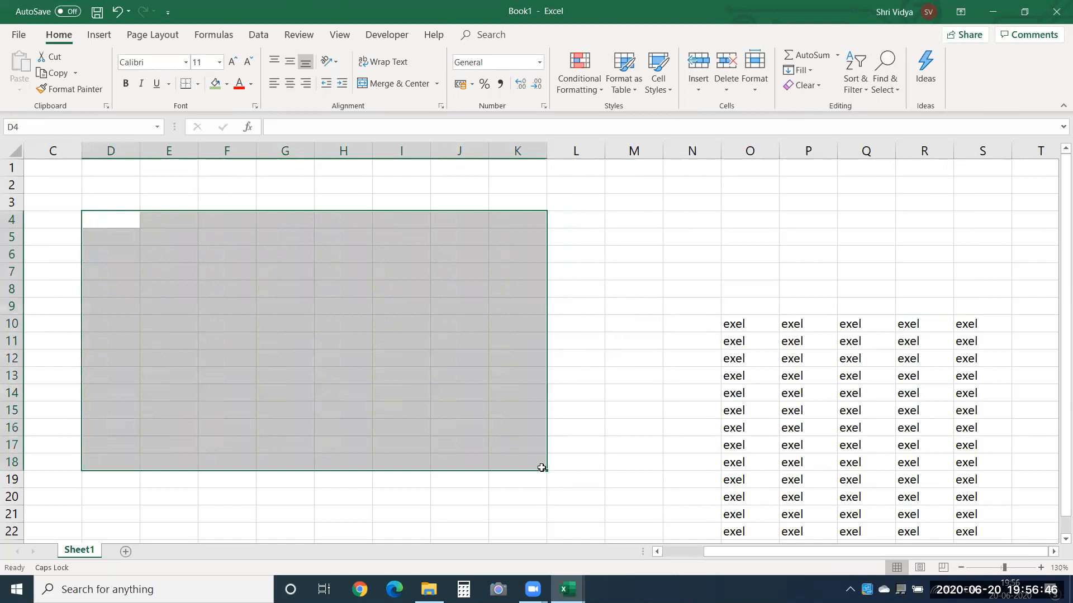
click(697, 423)
click(752, 414)
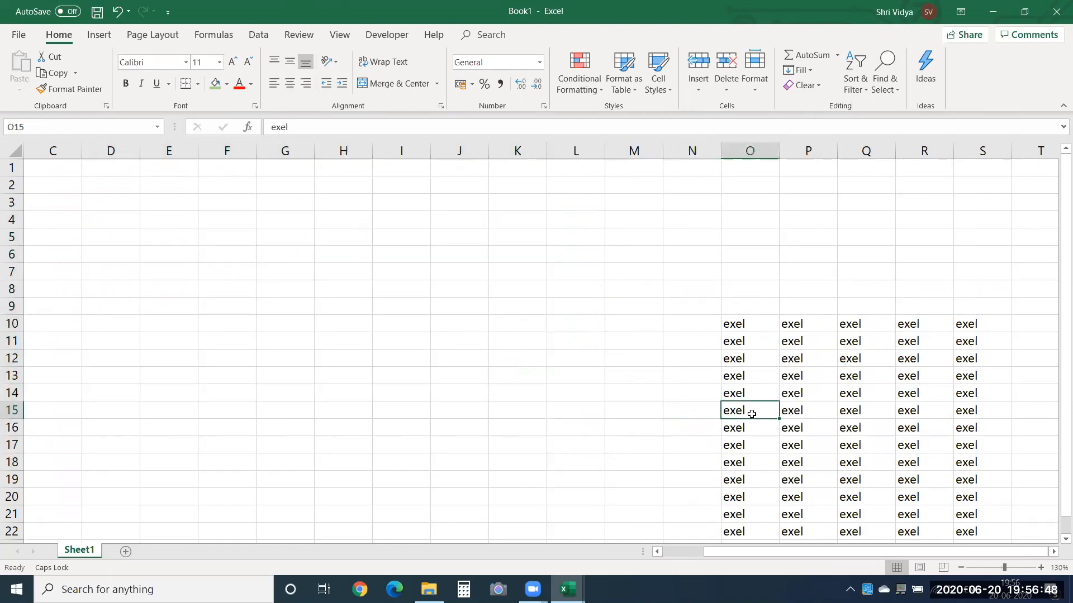
key(ctrl+a)
key(Delete)
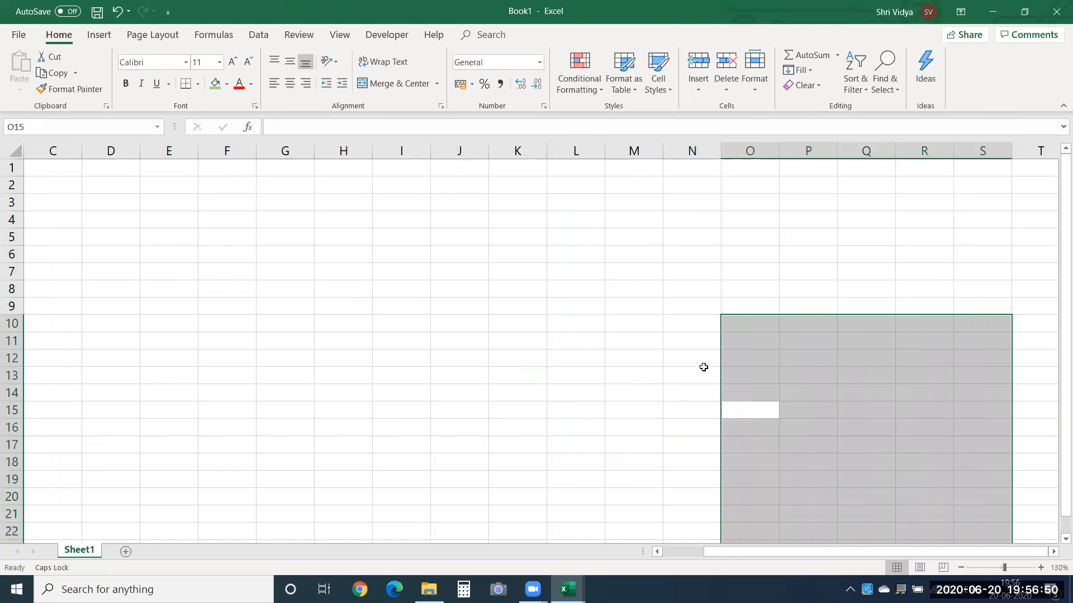
Enter 13 in E3 and 234 in E4, and extend the number series down to E20.
click(300, 275)
click(146, 201)
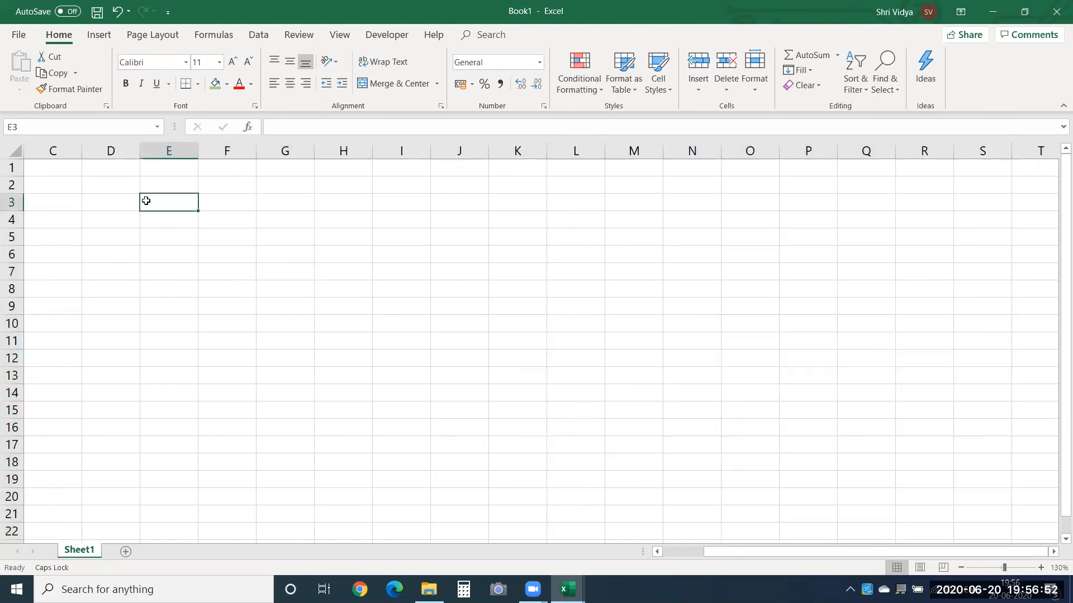
text(13)
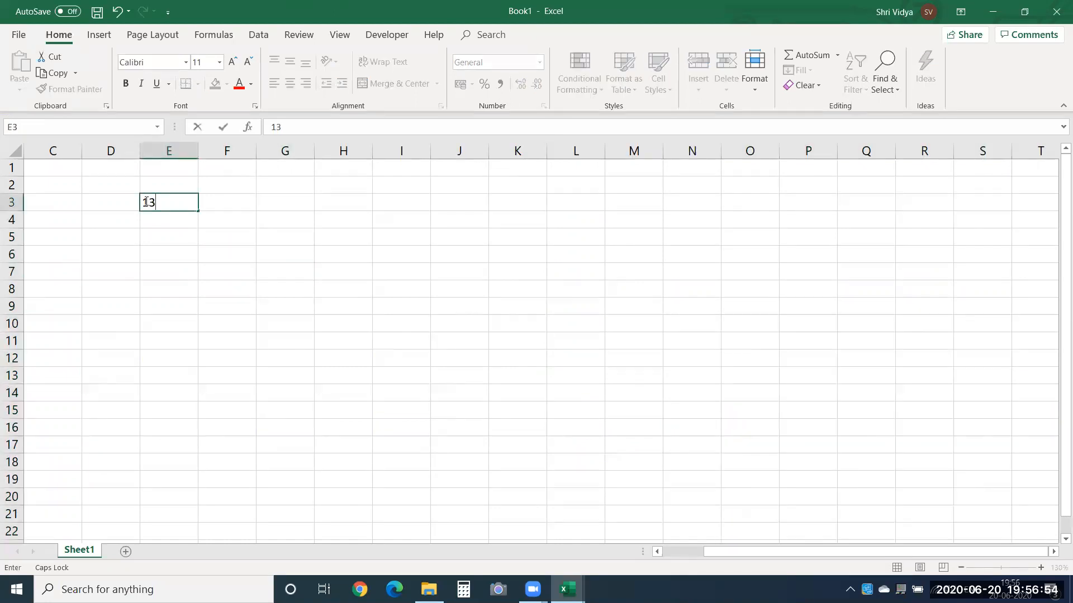
key(Return)
text(234)
key(Return)
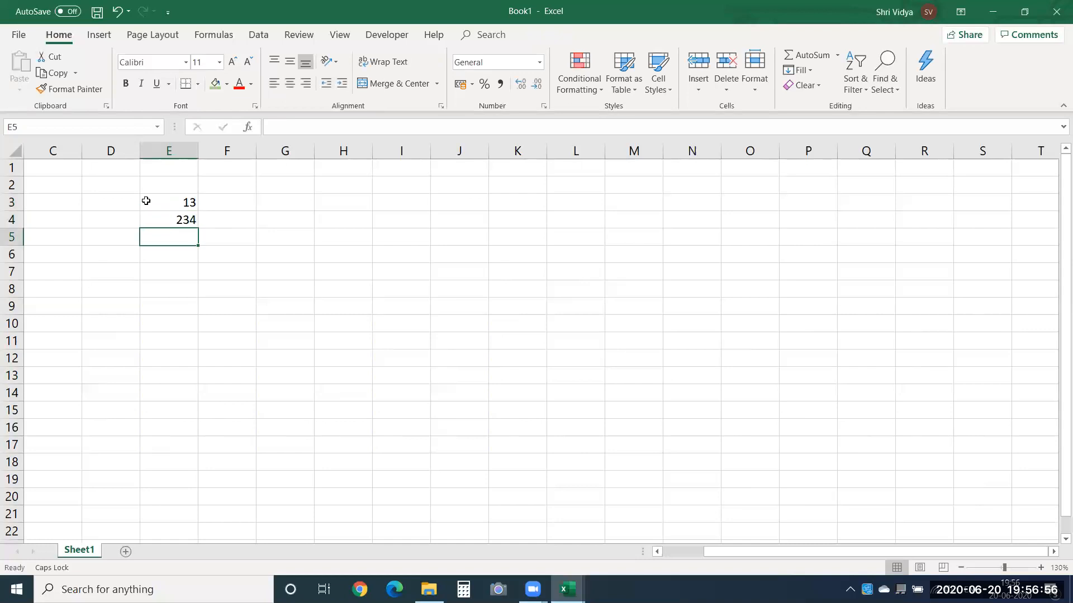
drag(165, 204, 214, 501)
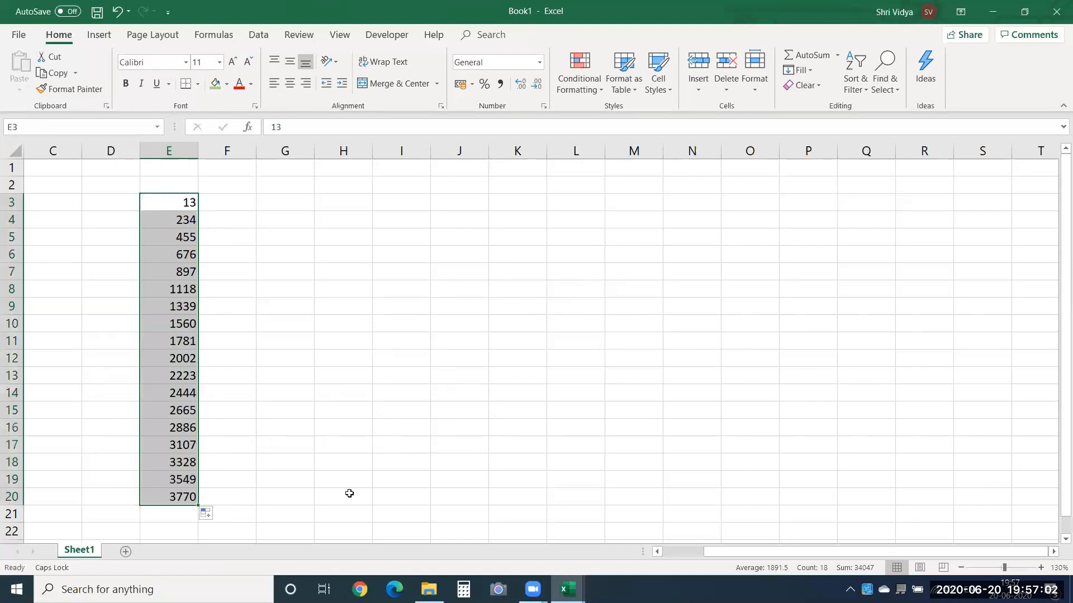
Copy the number series from E3:E20 across into column F.
key(shift+Right)
key(ctrl+r)
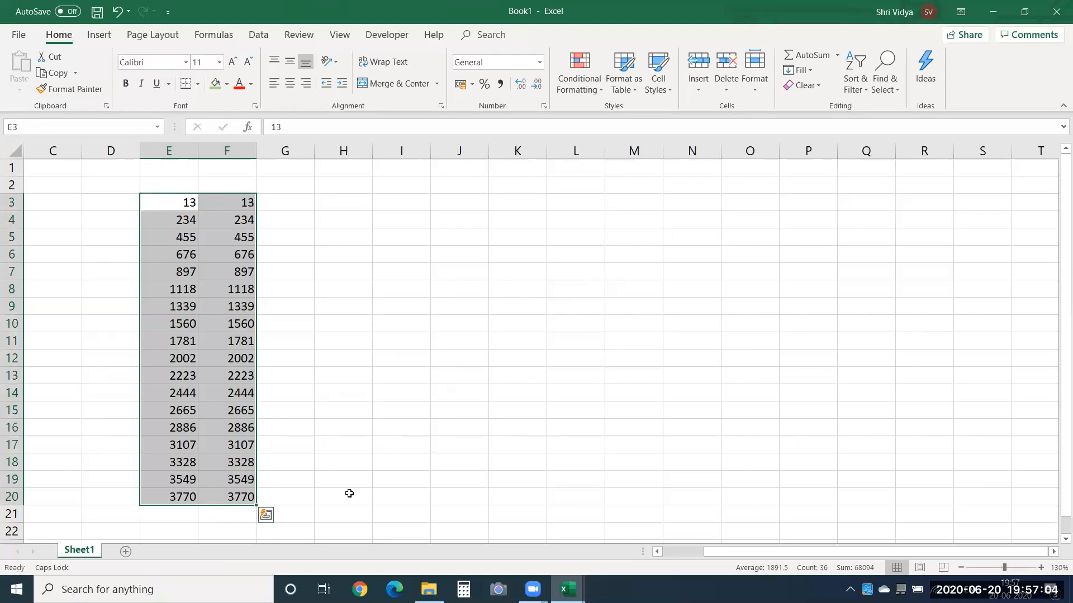
key(Right)
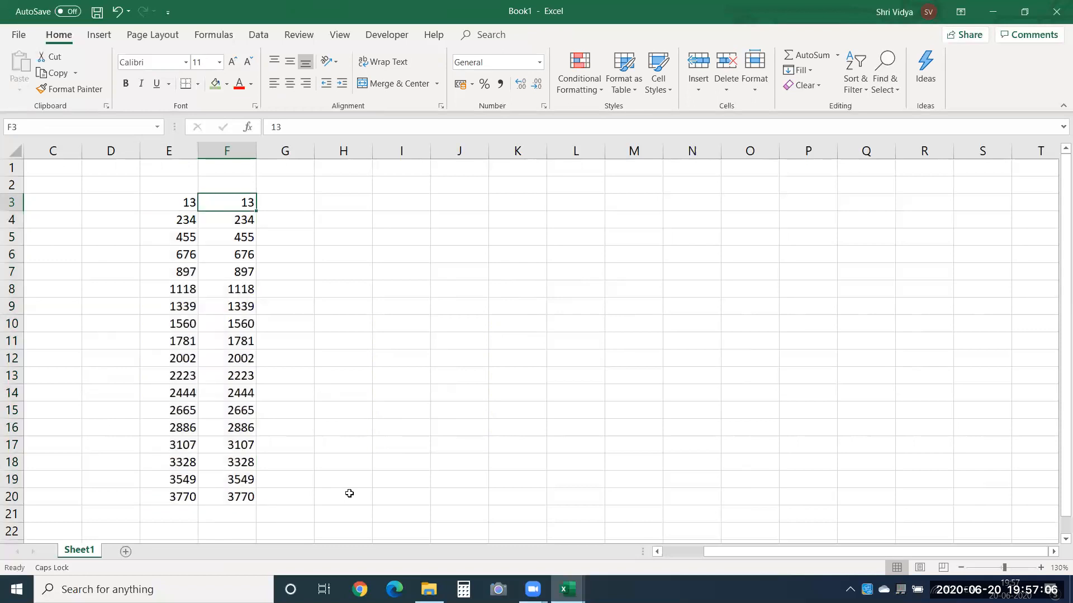
Change the value in F3 to 234 and the value in F5 to 666.
key(Left)
key(Right)
key(Down)
key(Up)
text(234)
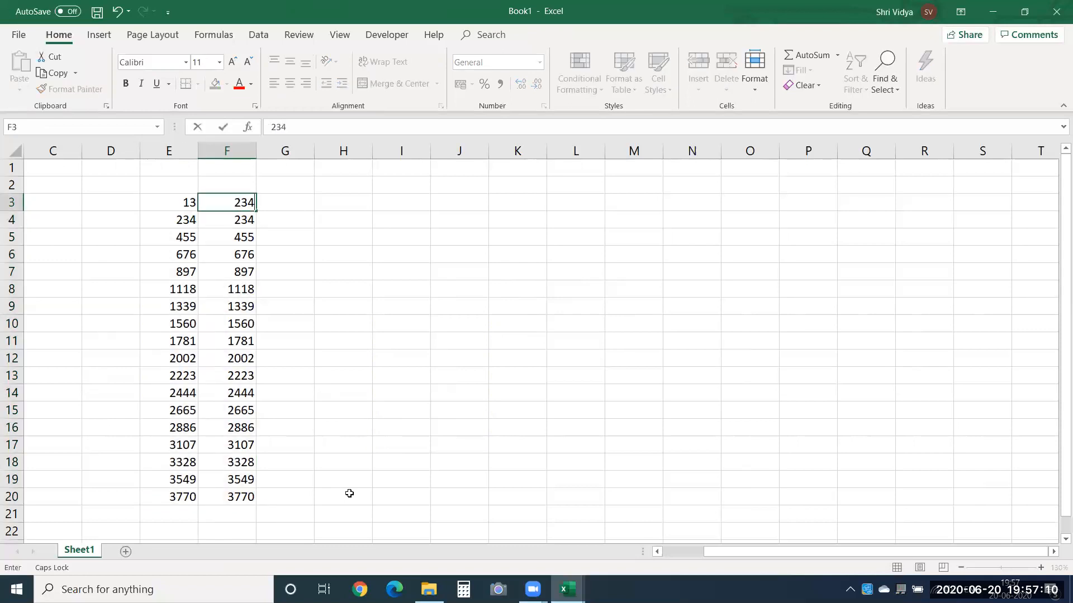
key(Return)
key(Return)
text(666)
key(Return)
Change the value in F10 to 790 and the value in F15 to 8632.
key(Return)
key(Return)
key(Return)
key(Return)
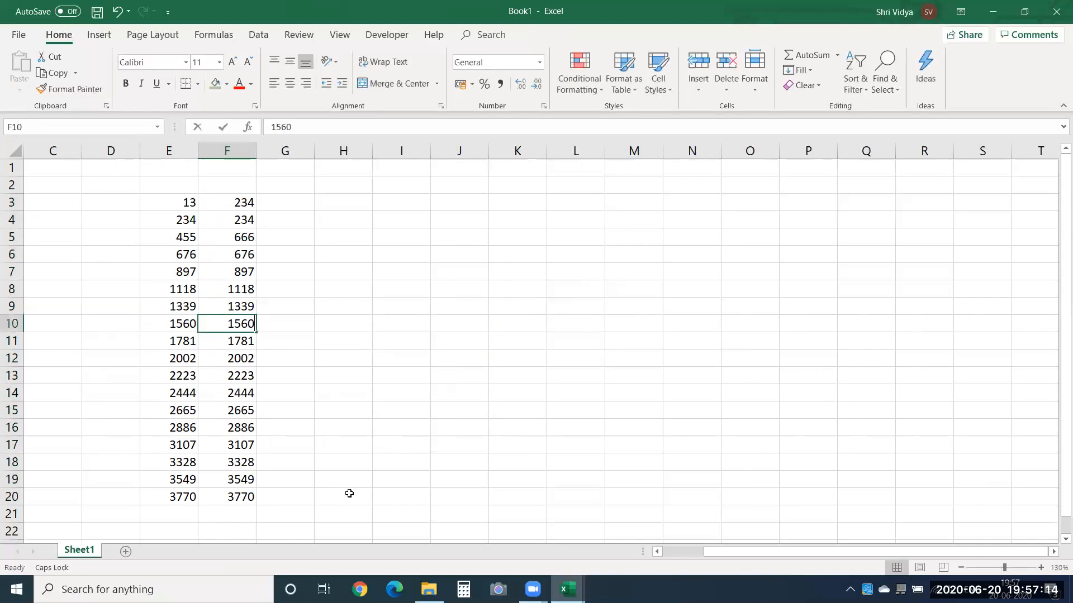
text(790)
key(Return)
key(Return)
key(Return)
key(Return)
key(Return)
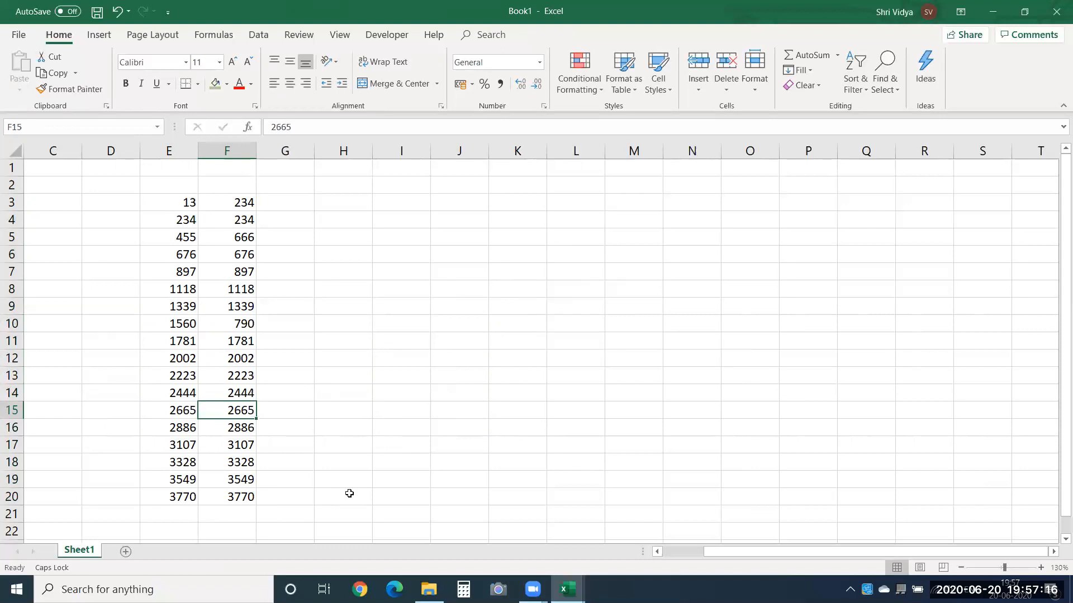
text(8632)
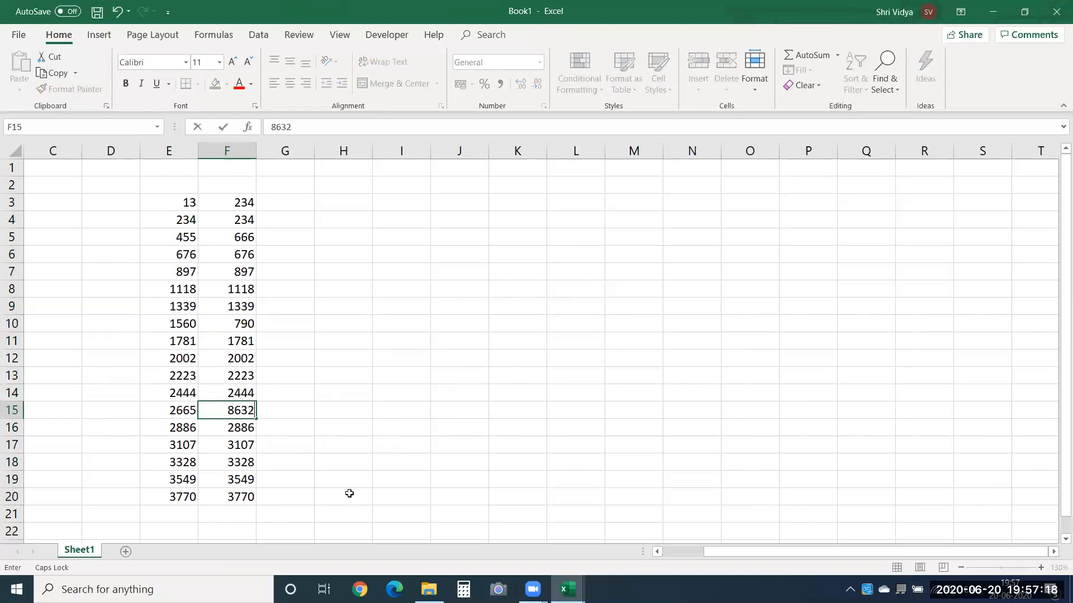
key(Return)
Change the value in F19 to 865.
key(Return)
key(Return)
key(Return)
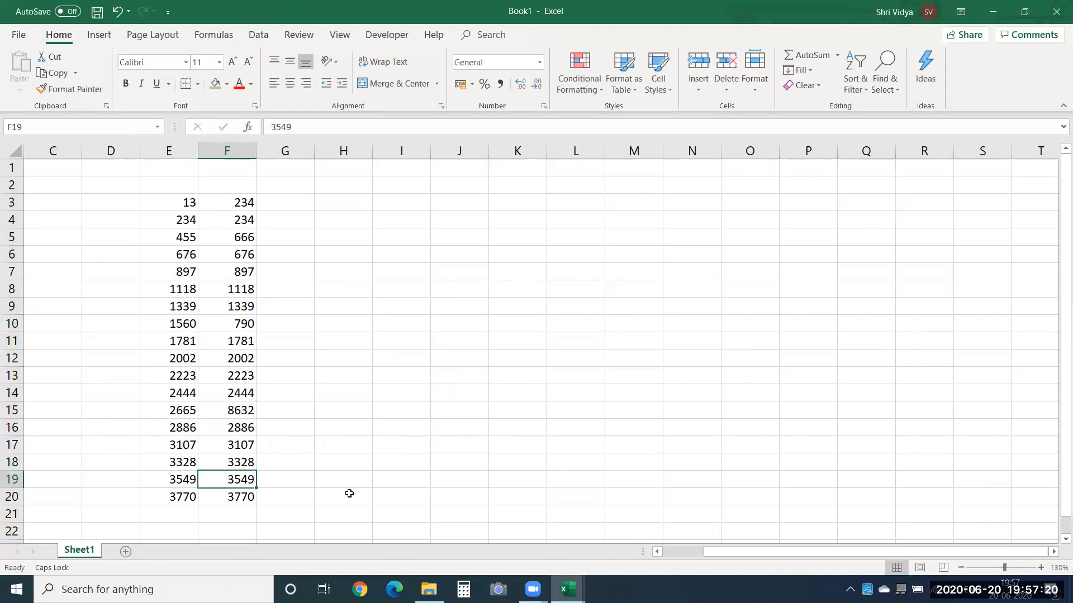
text(865)
key(Return)
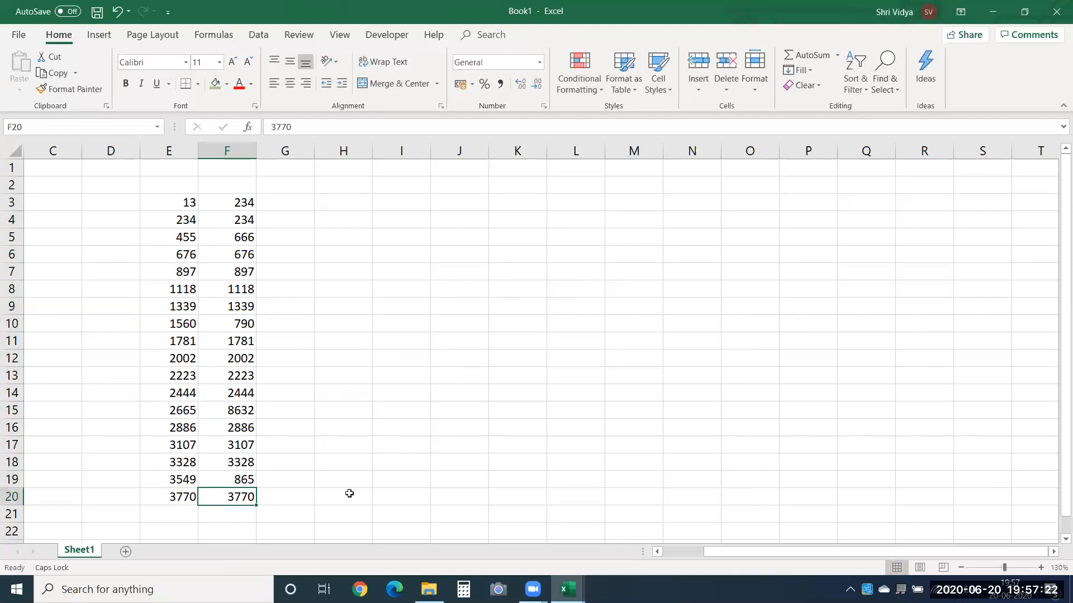
Select the row differences within E3:F20 using Go To Special and fill those cells light green.
drag(193, 207, 235, 495)
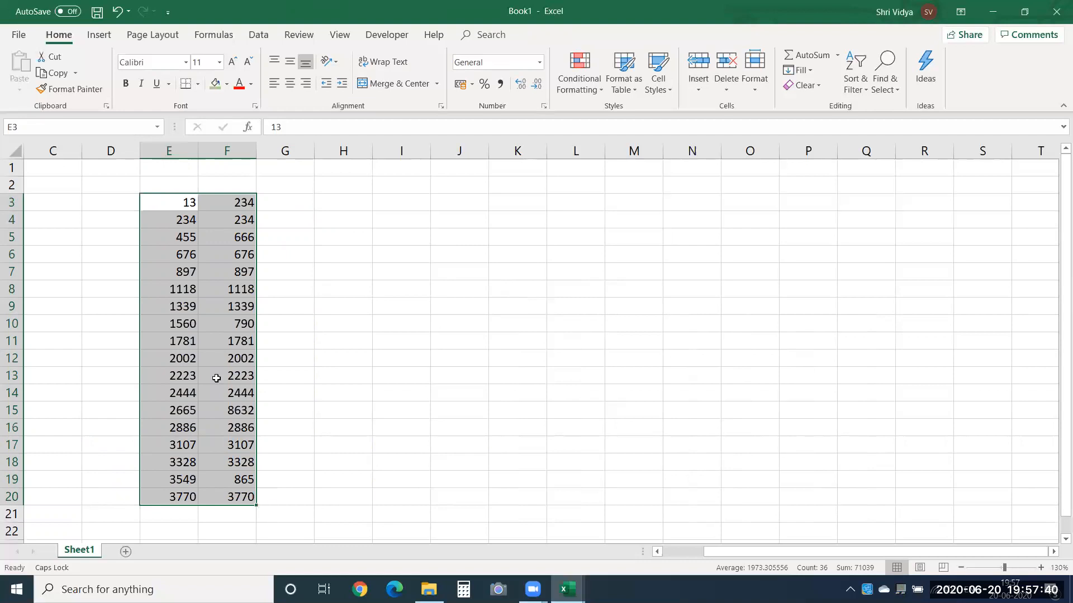
key(F5)
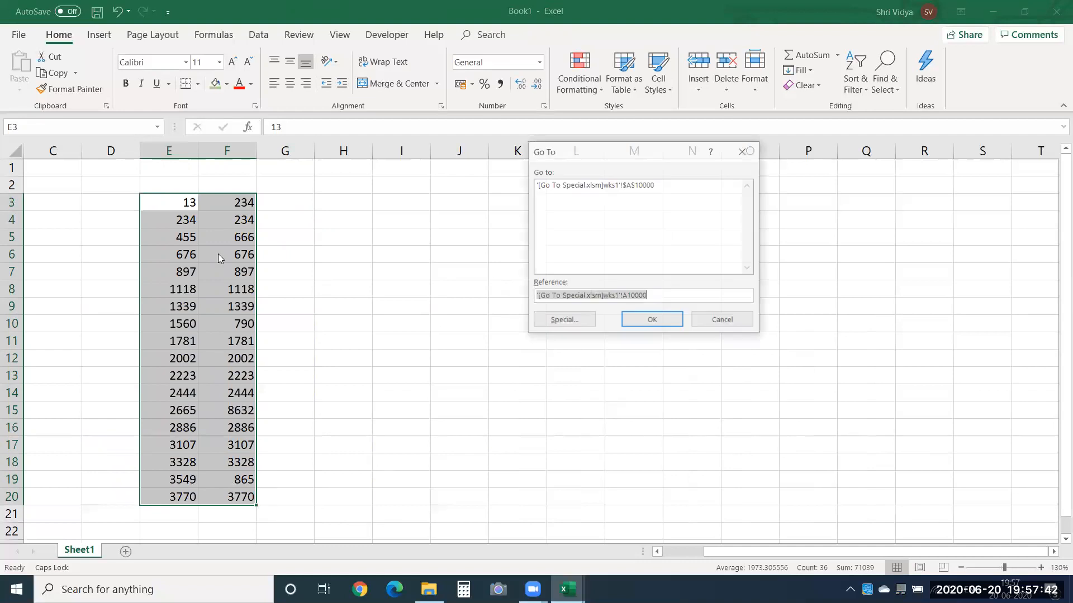
click(565, 318)
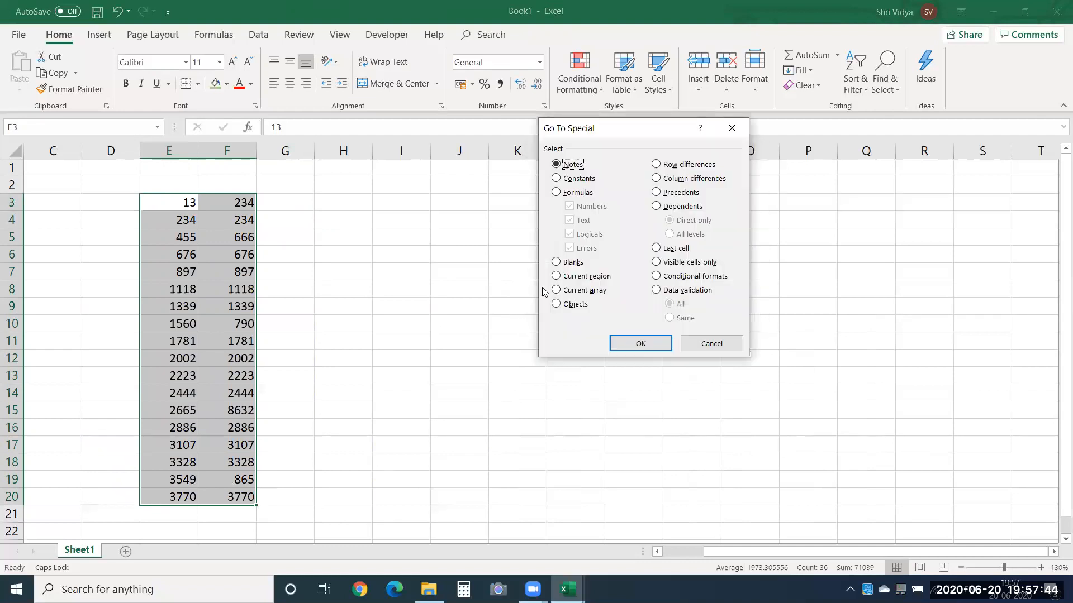
click(674, 165)
click(642, 343)
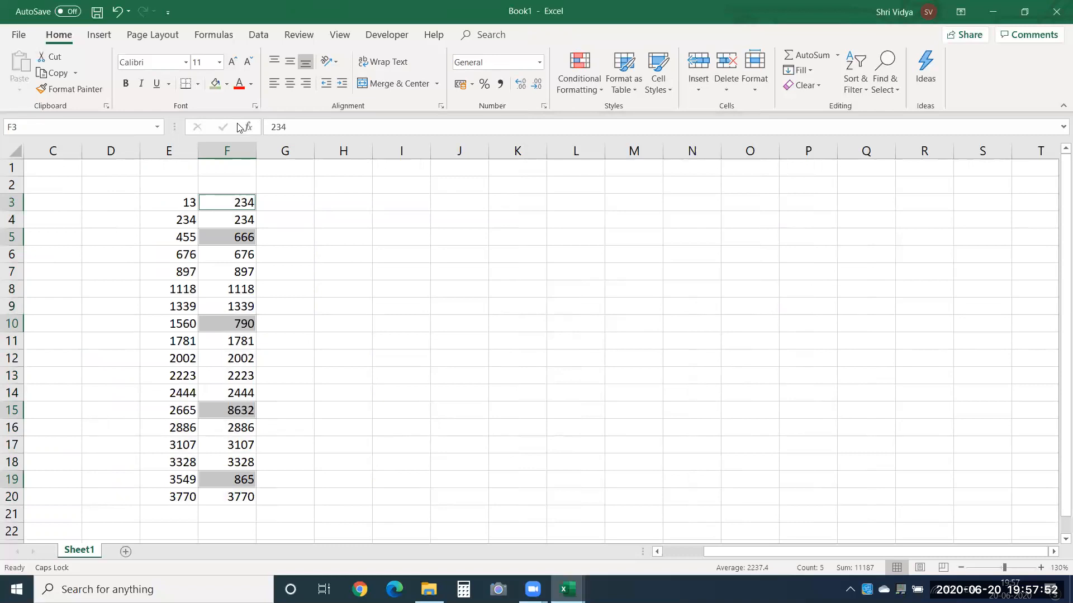
click(215, 84)
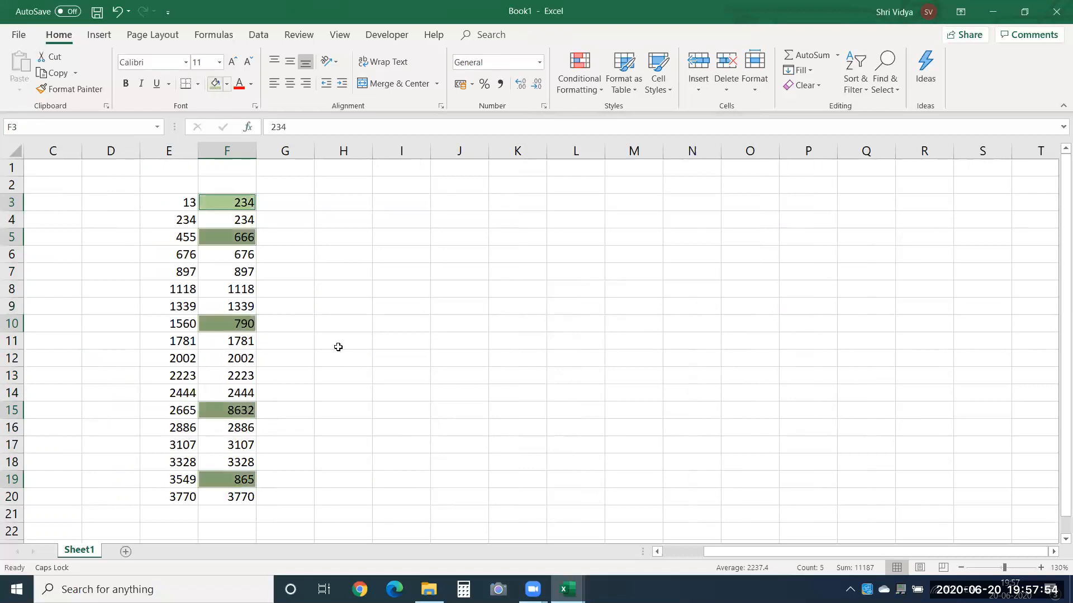
click(350, 371)
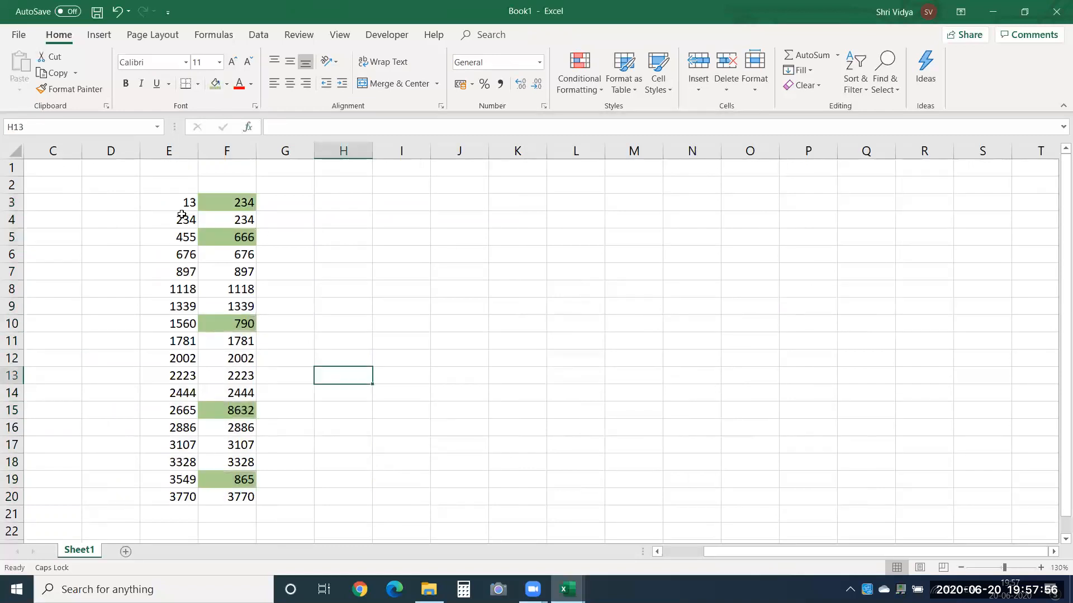
drag(186, 201, 174, 496)
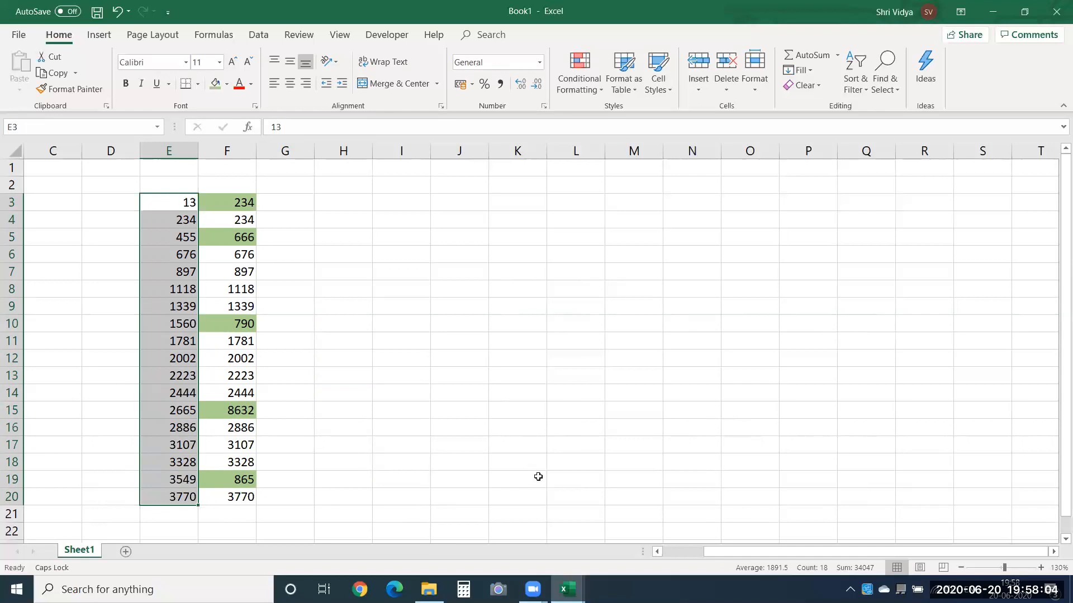
click(443, 406)
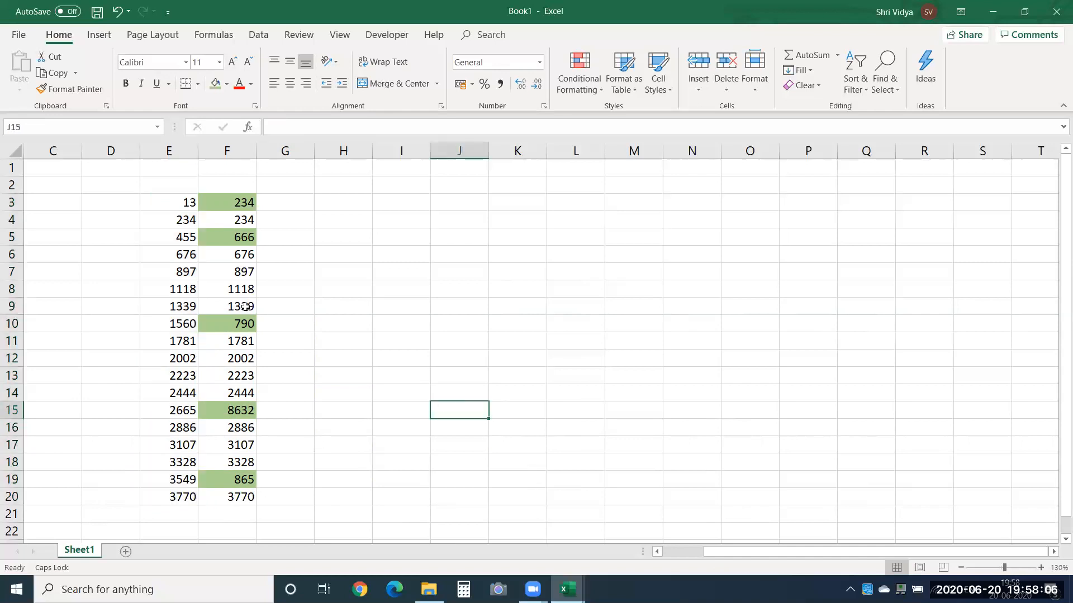
Copy E3:F20 and paste it transposed at I3, with the fill colour removed from the pasted rows.
drag(177, 203, 224, 501)
key(ctrl+c)
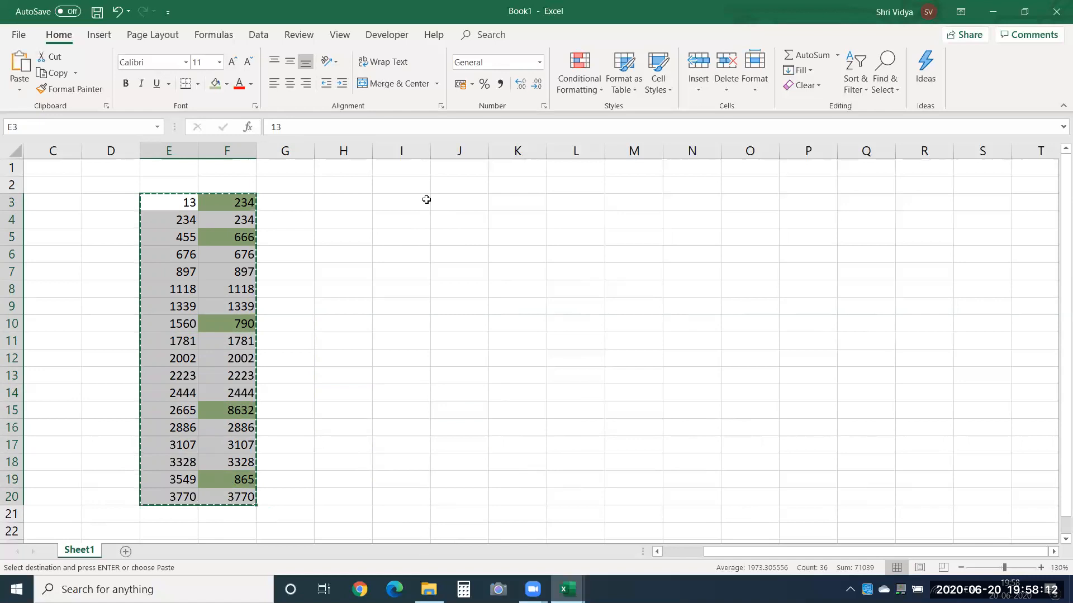
click(426, 200)
key(ctrl+alt+v)
key(e)
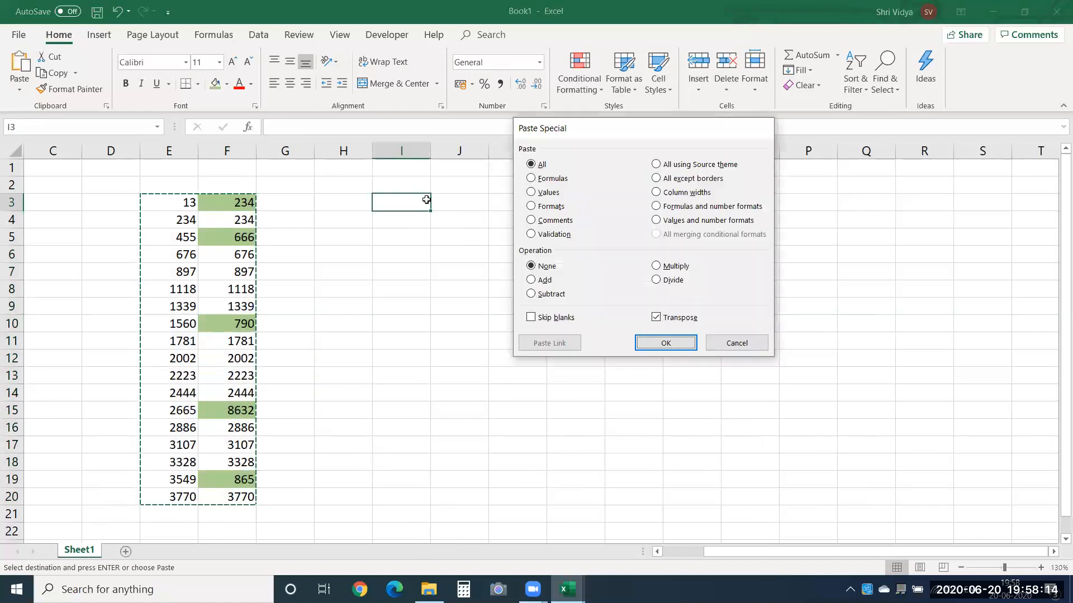
key(Return)
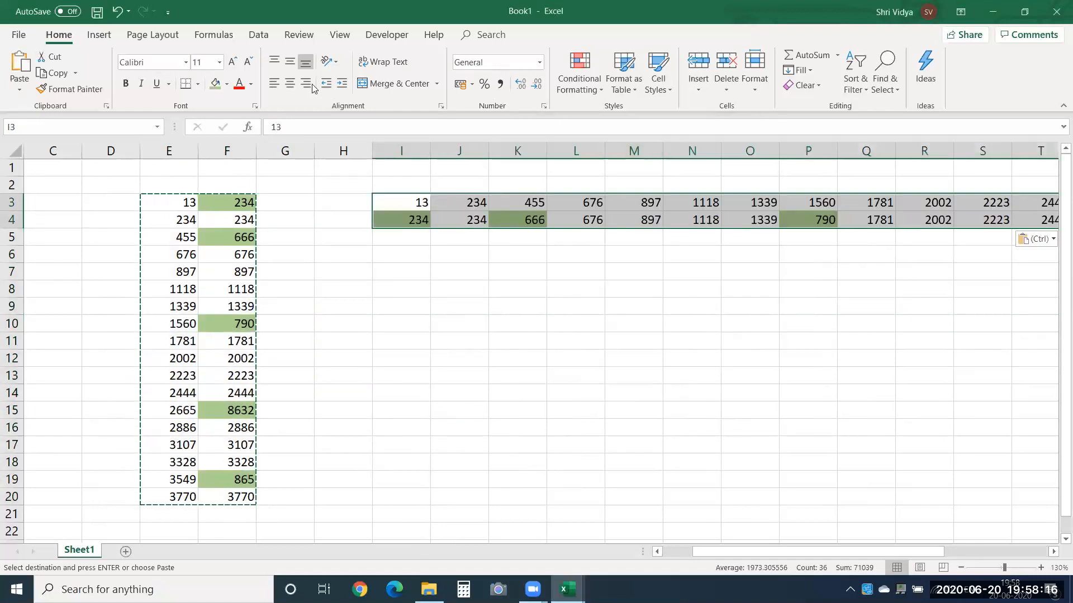
click(226, 84)
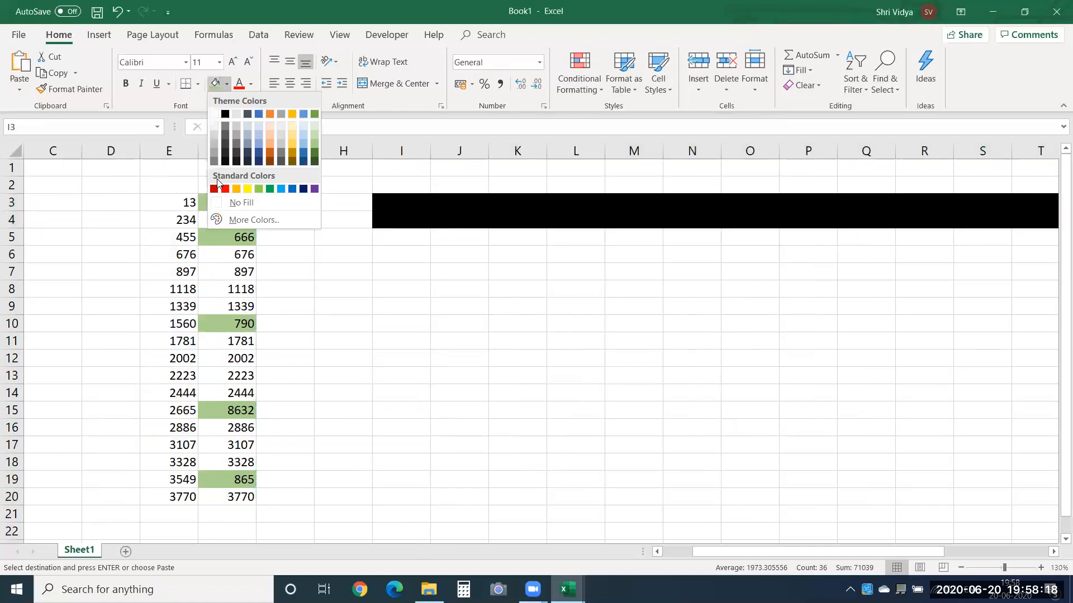
click(219, 203)
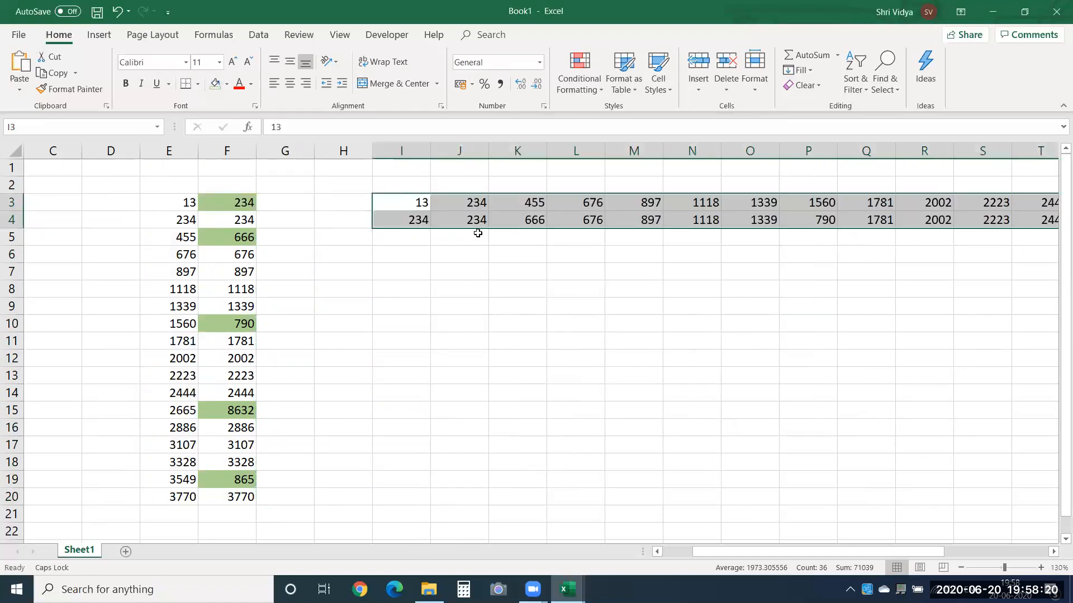
Select the column differences within the transposed rows 3 and 4 using Go To Special and set their font colour to red.
key(F5)
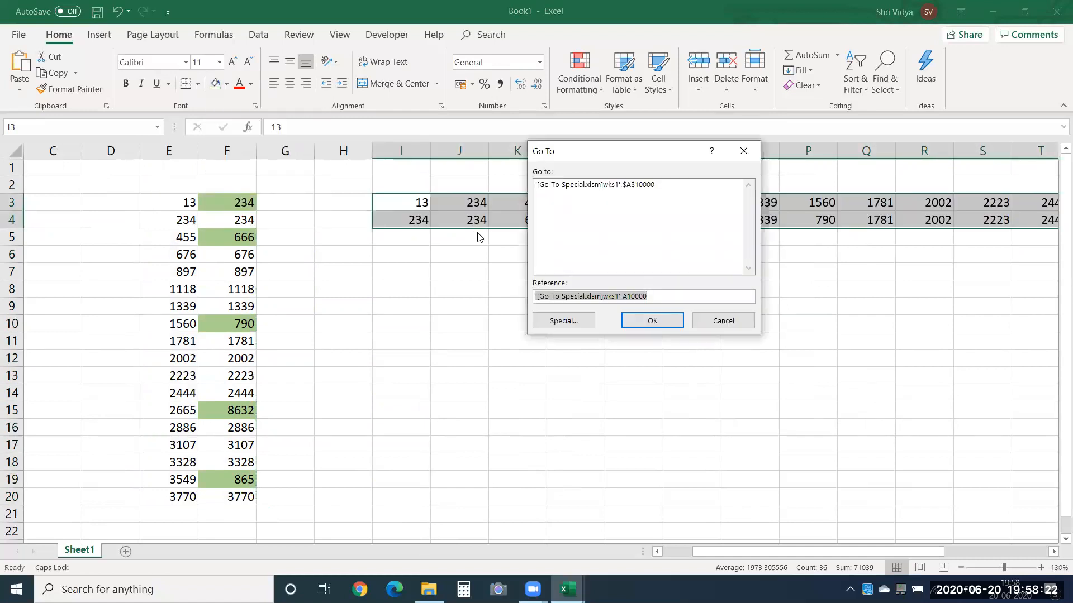
key(Tab)
key(Tab)
key(Return)
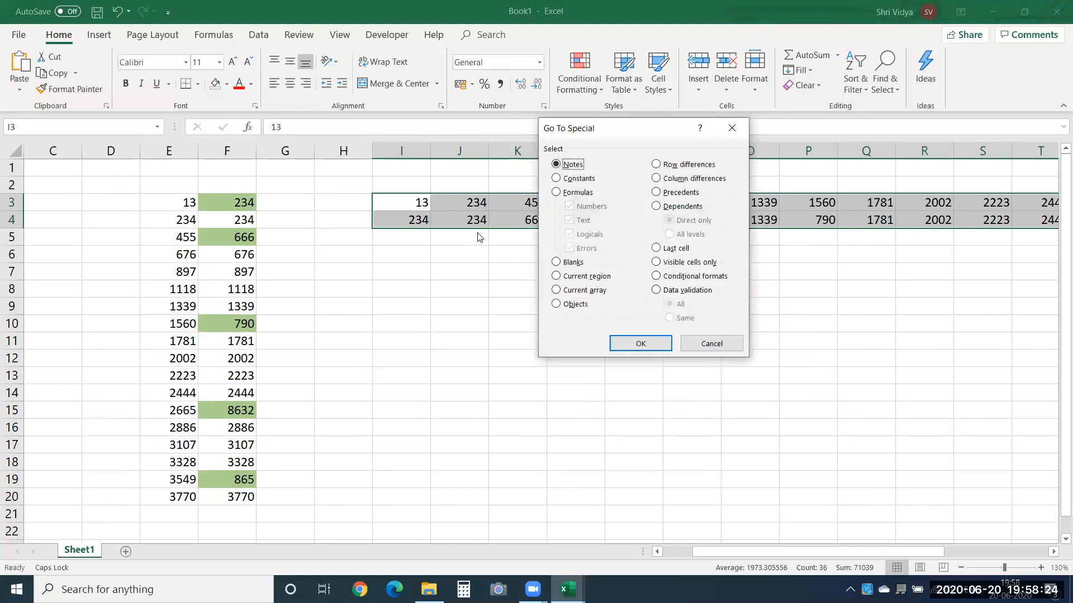
click(667, 183)
click(640, 344)
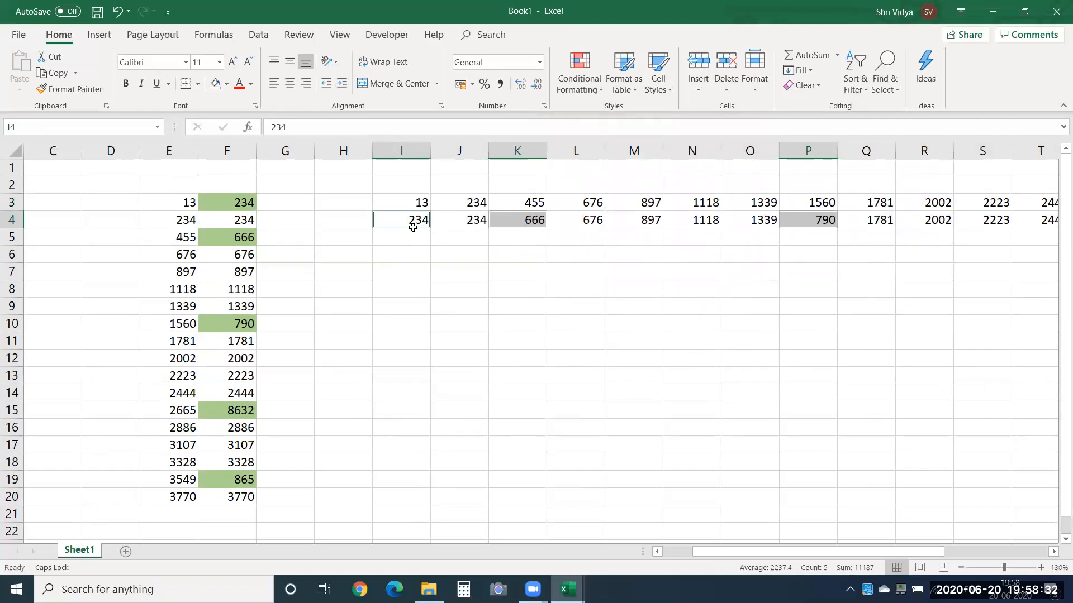
click(240, 84)
click(448, 285)
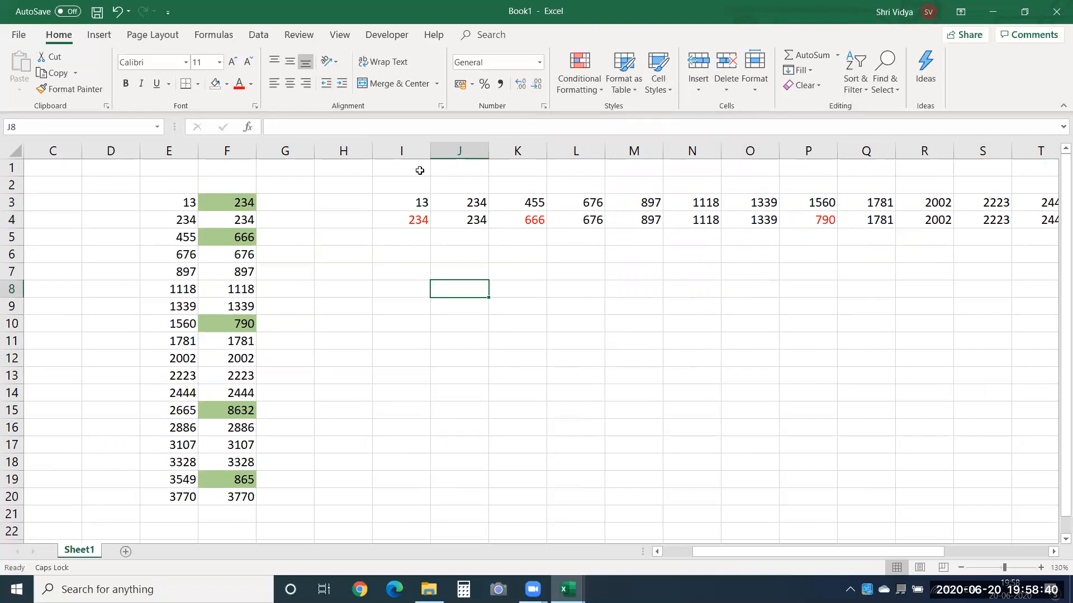
Compare the vertical E:F data with the transposed rows, examining how the row differences pair E5 with F5.
click(419, 201)
drag(544, 185, 677, 176)
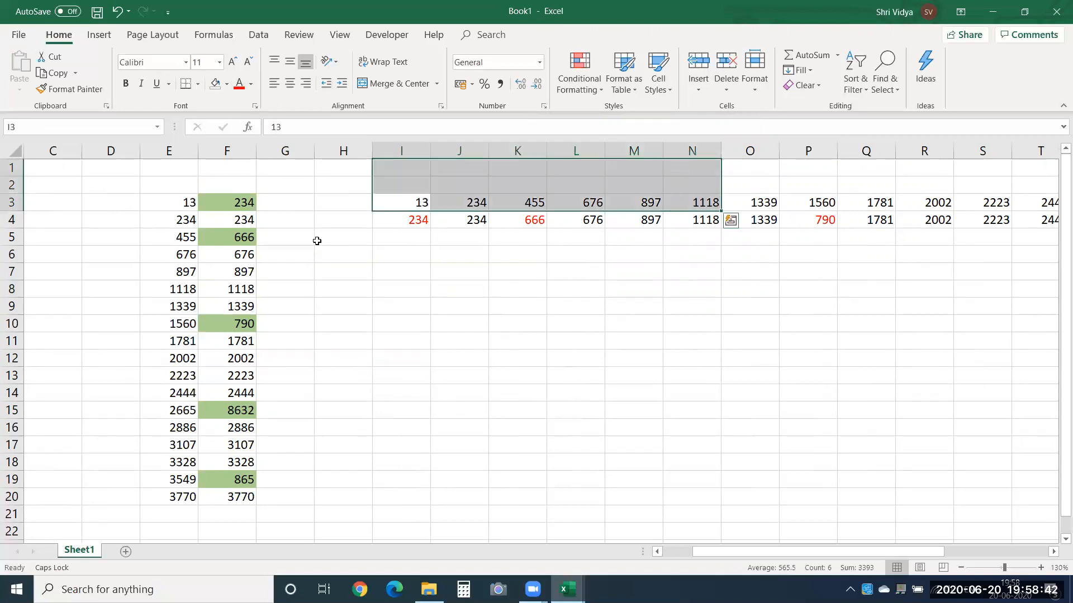
click(316, 240)
drag(170, 202, 255, 447)
drag(424, 202, 693, 224)
click(412, 285)
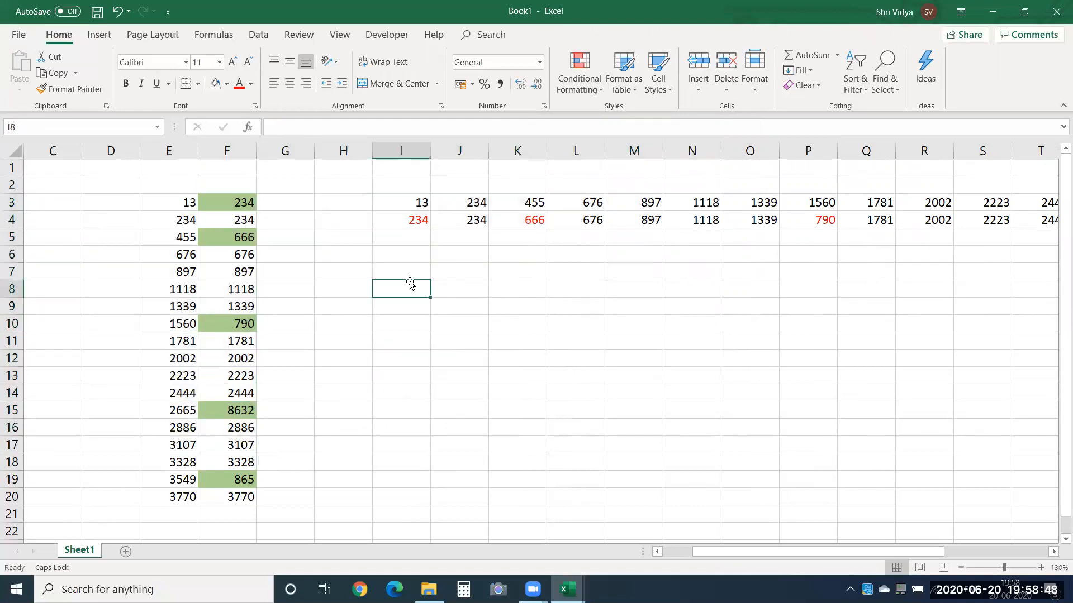
click(192, 202)
drag(193, 203, 203, 238)
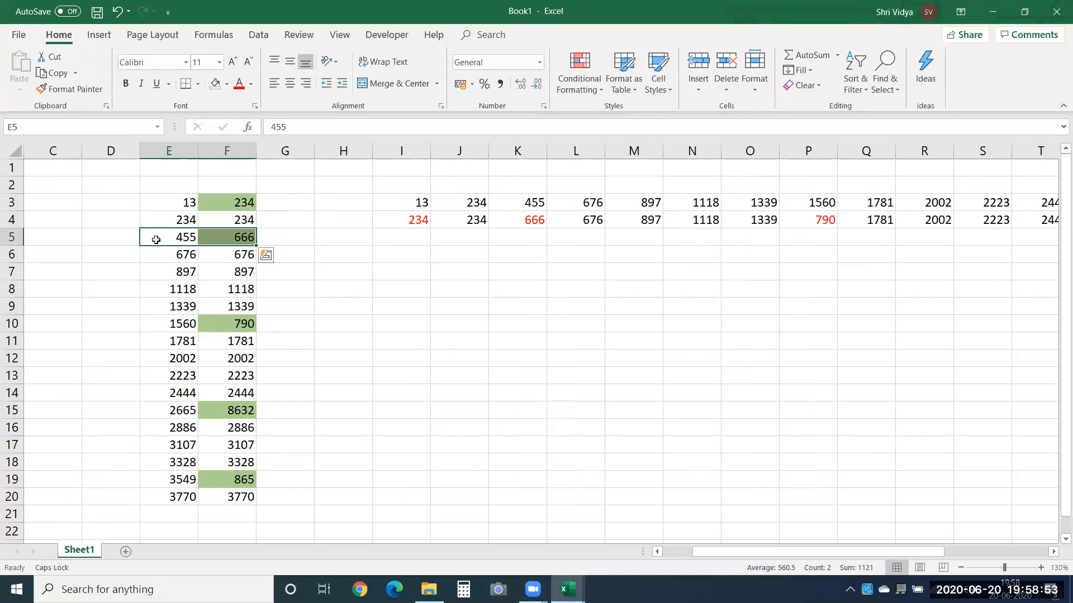
click(216, 238)
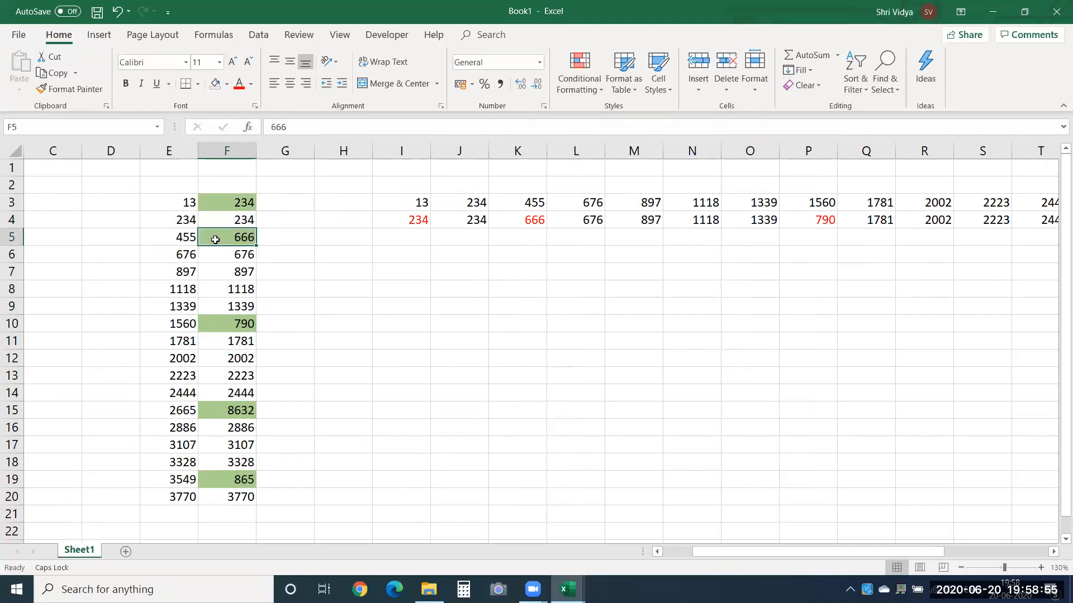
Examine the column differences in the transposed data, checking I4, K4 and P4 against the row 3 values above them.
click(407, 202)
drag(407, 203, 694, 218)
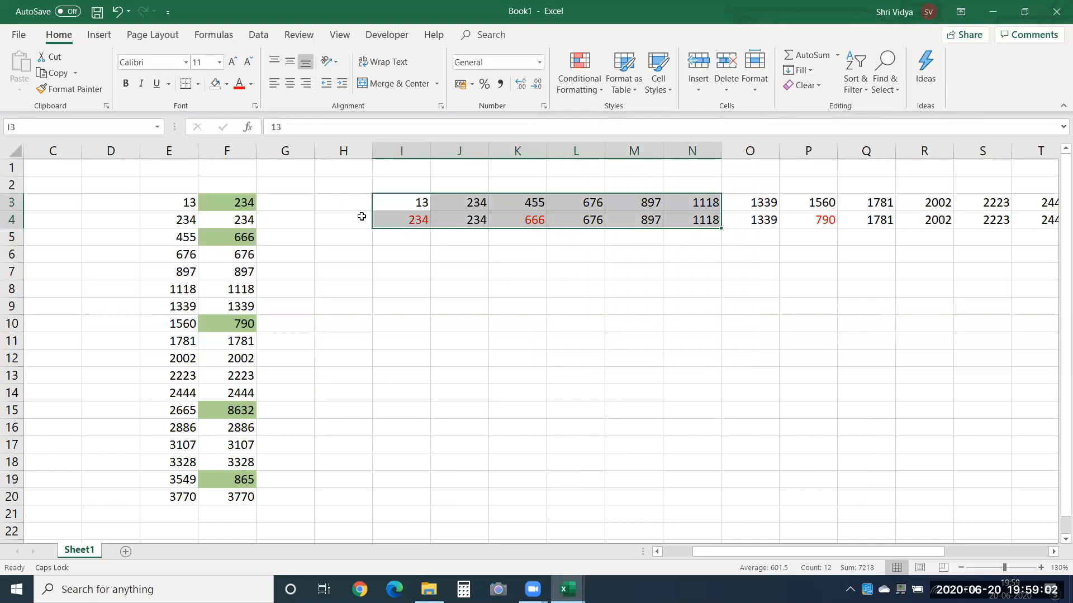
drag(413, 197, 524, 221)
click(524, 211)
drag(422, 204, 416, 222)
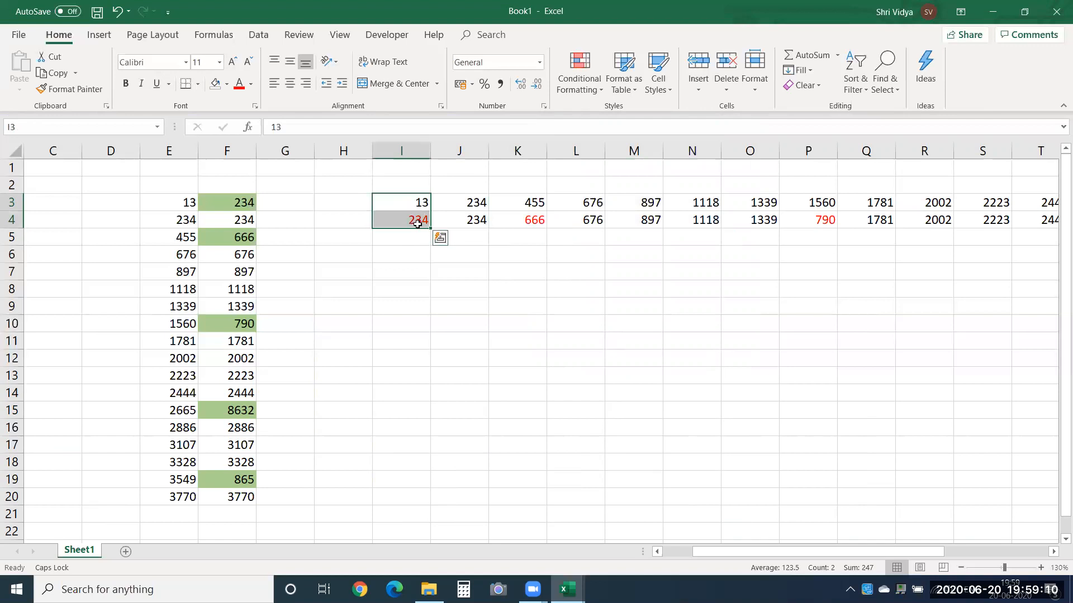
click(417, 222)
click(515, 221)
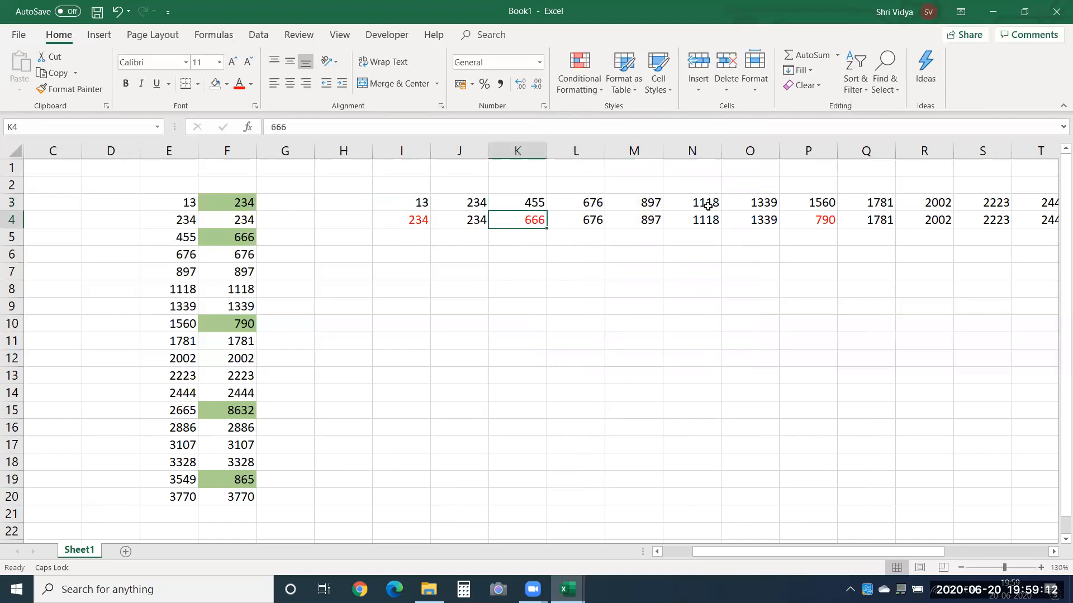
click(811, 219)
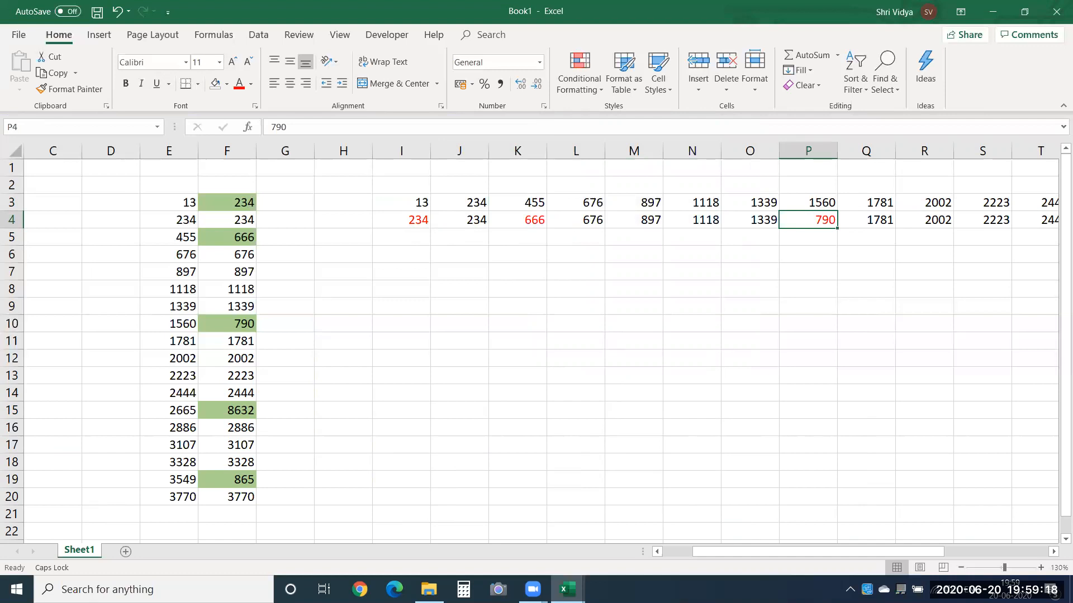
click(492, 369)
key(ctrl+g)
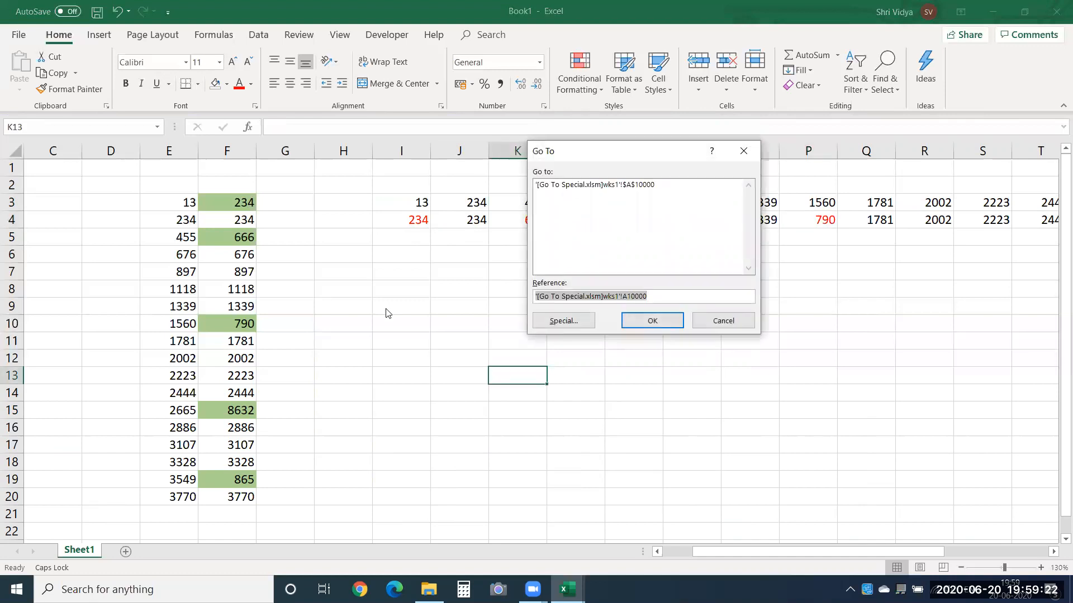
key(Tab)
key(Tab)
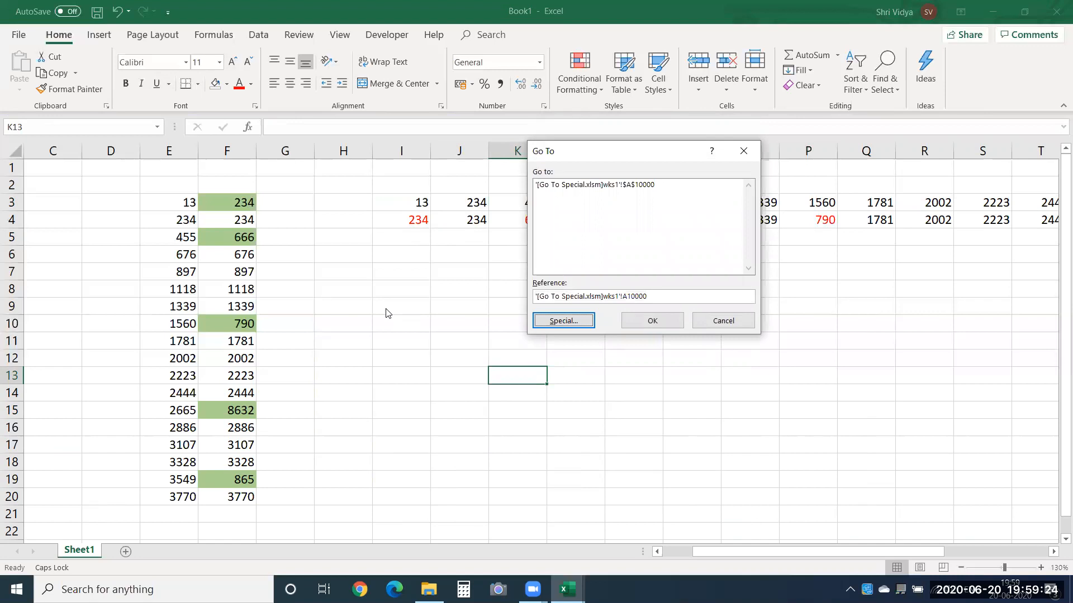
key(Escape)
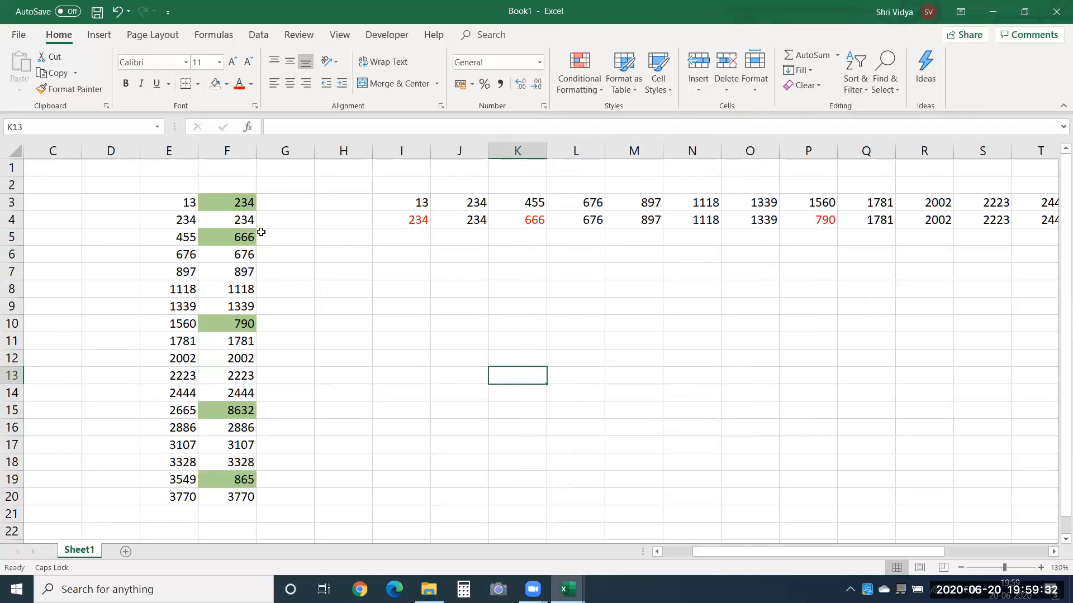
Go to the last cell of the sheet from I8 using the Last cell option of Go To Special.
click(286, 205)
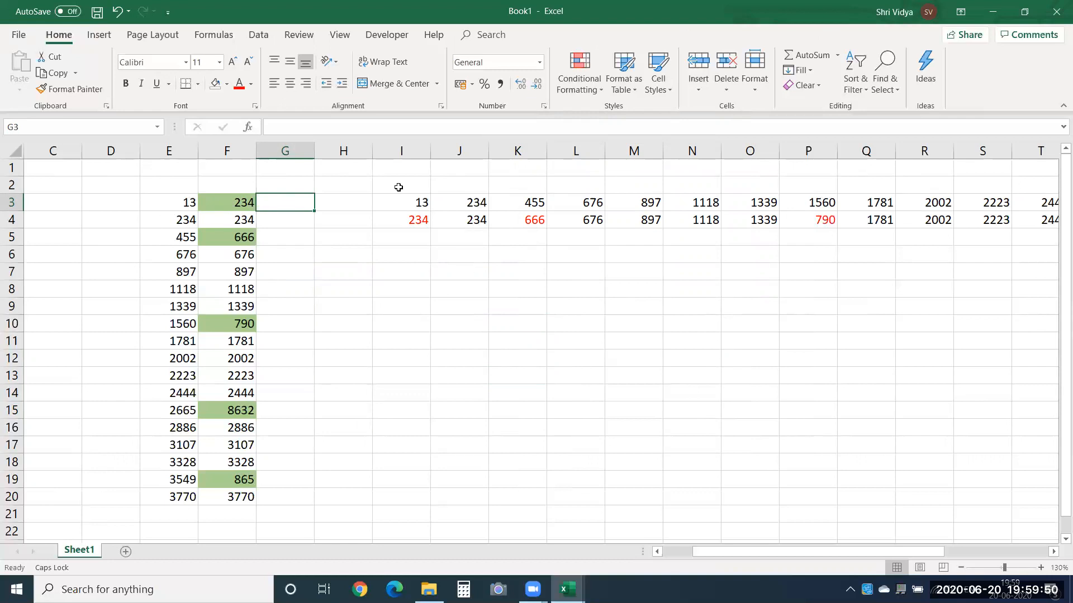
click(353, 294)
click(405, 294)
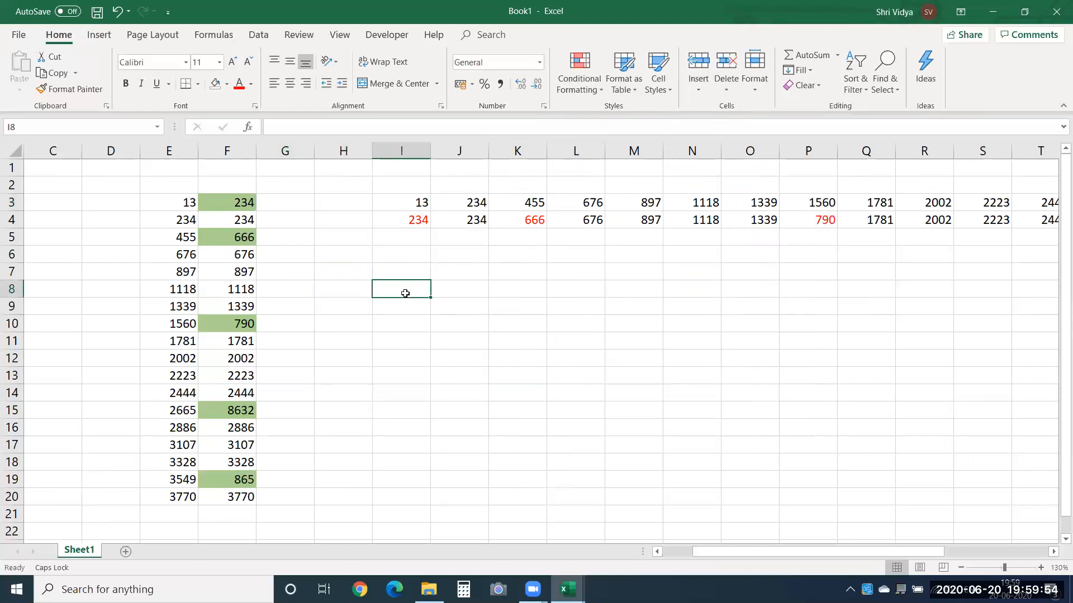
key(ctrl+g)
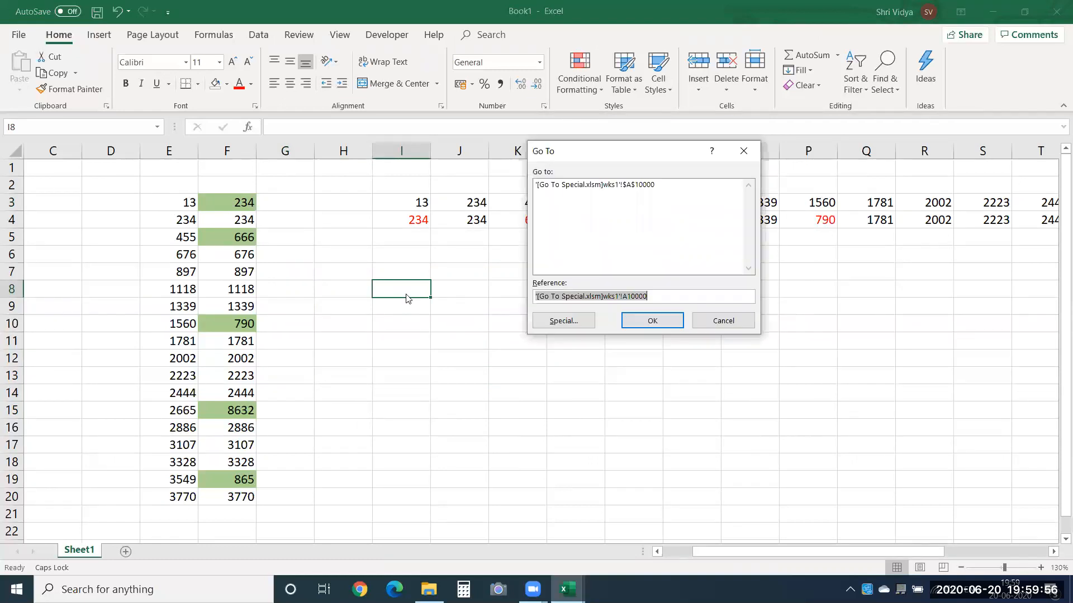
click(579, 326)
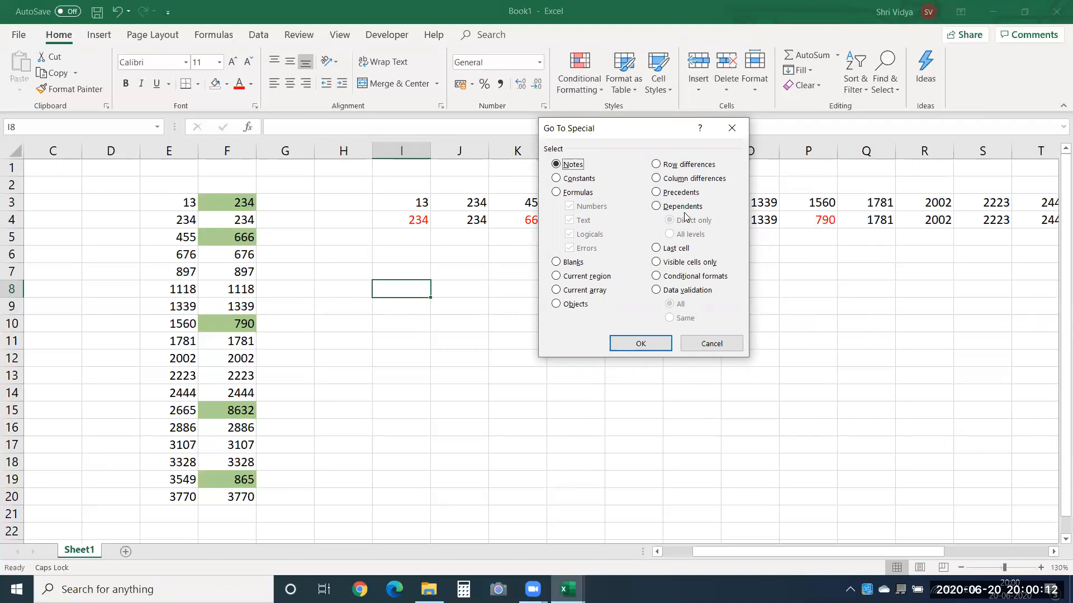
click(677, 250)
click(658, 339)
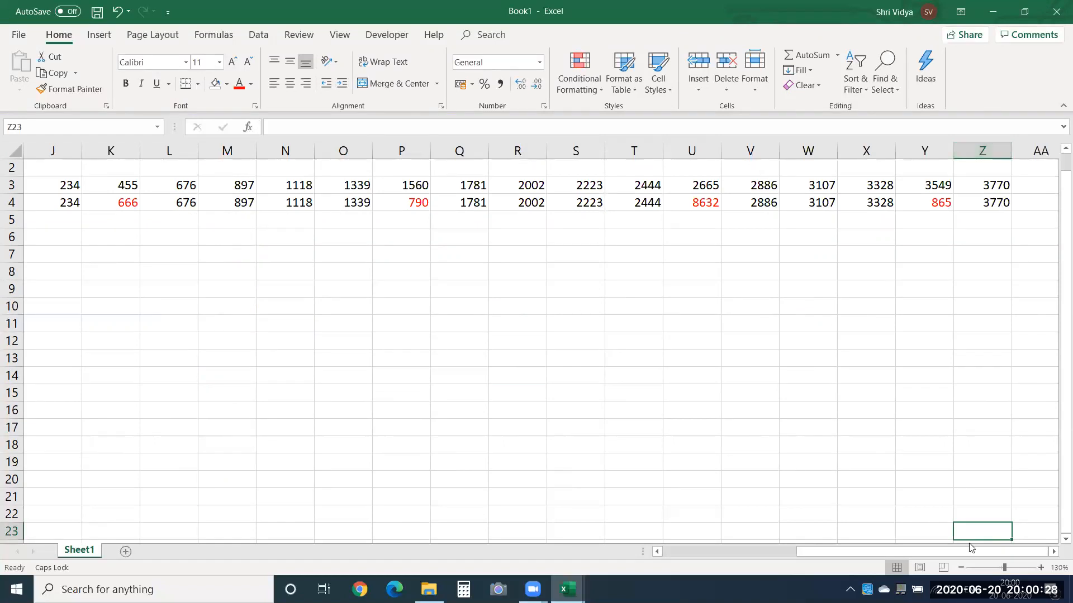
Return to the start of row 23 and examine the empty rows below the data, including E21:F23.
key(Home)
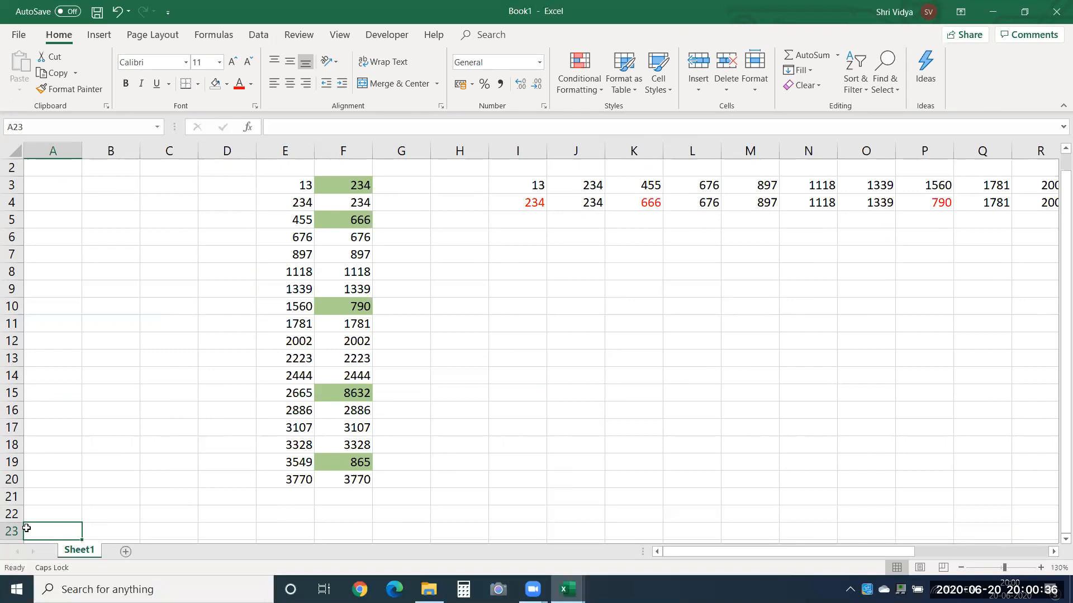
click(8, 533)
click(35, 533)
drag(298, 497, 367, 538)
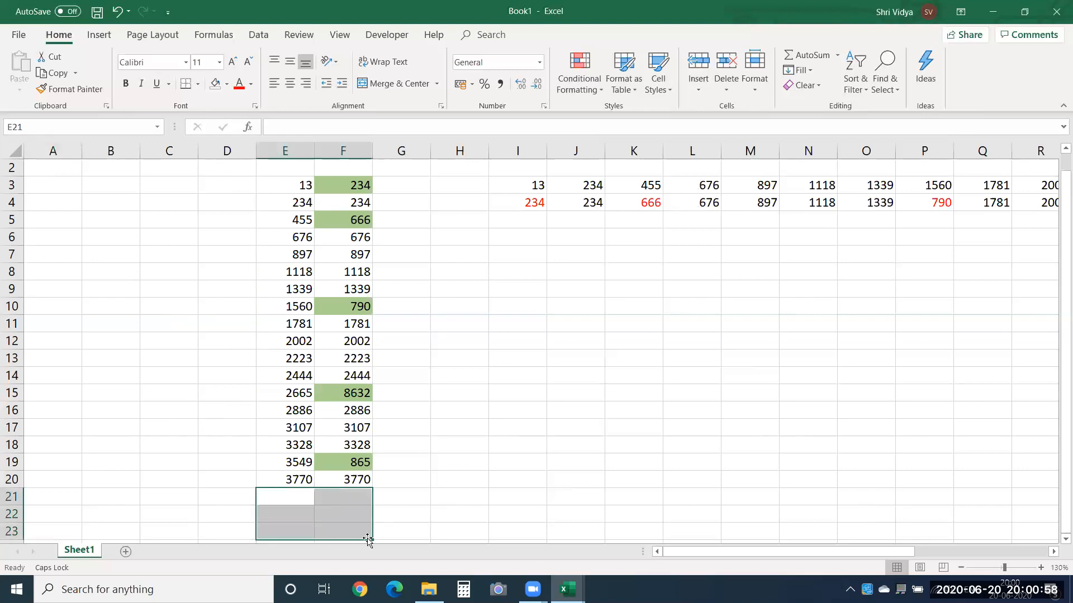
click(289, 513)
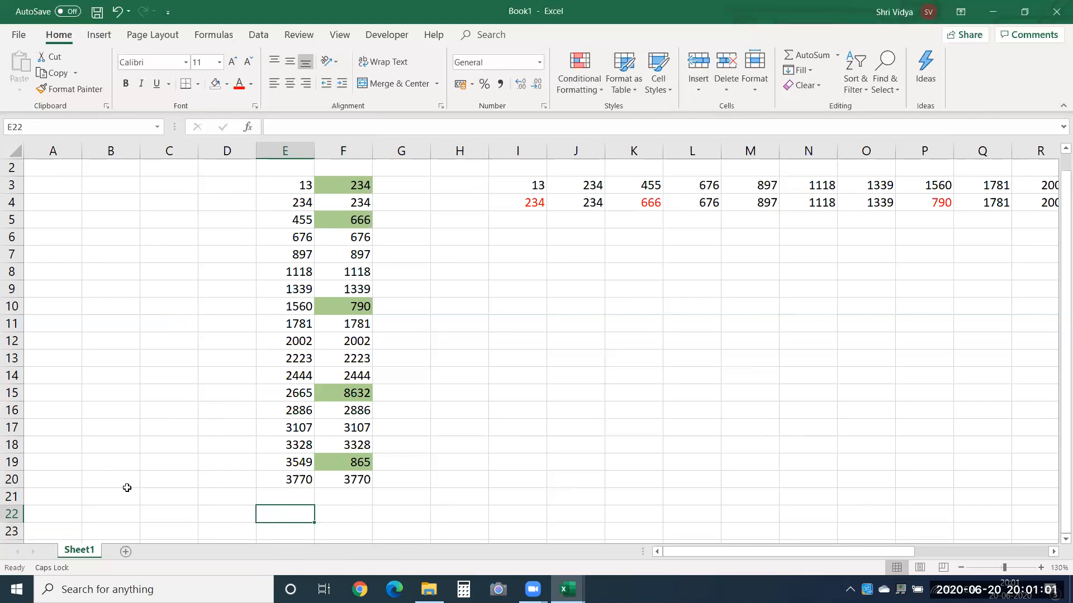
click(11, 531)
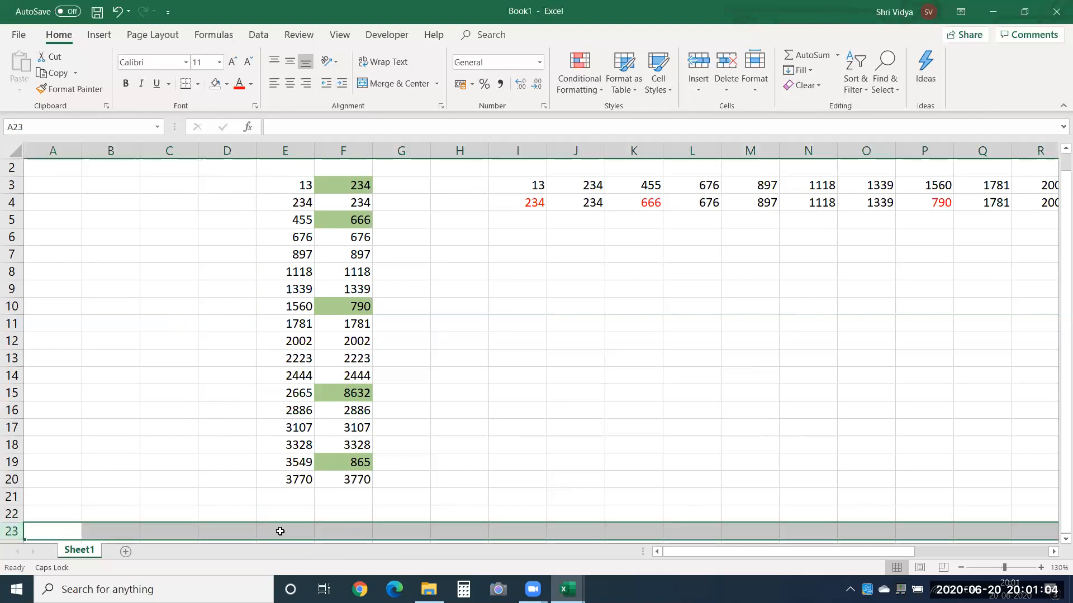
drag(280, 531, 372, 530)
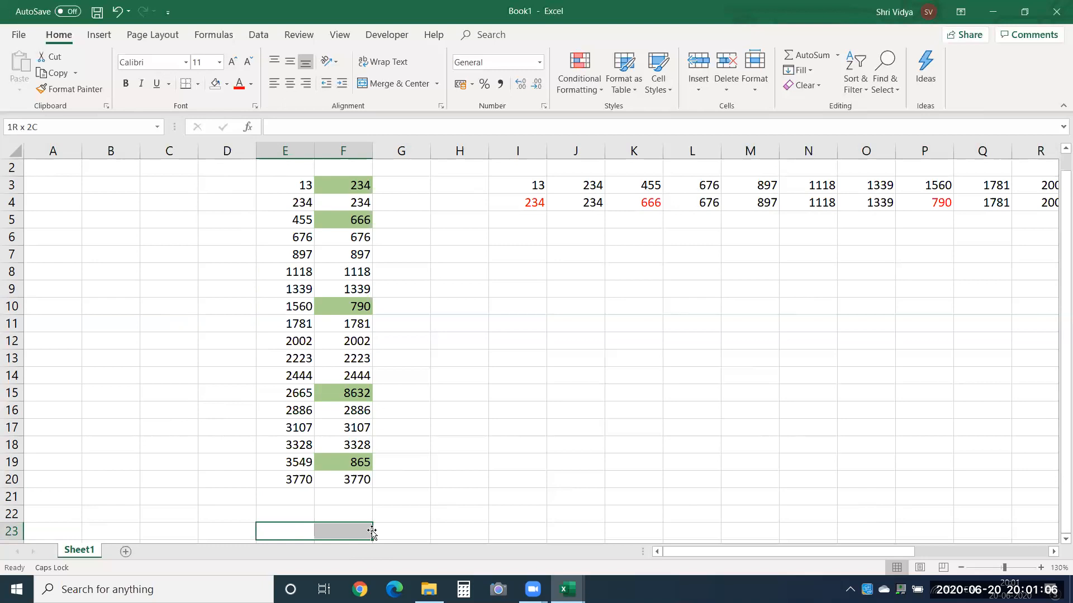
drag(283, 498, 346, 530)
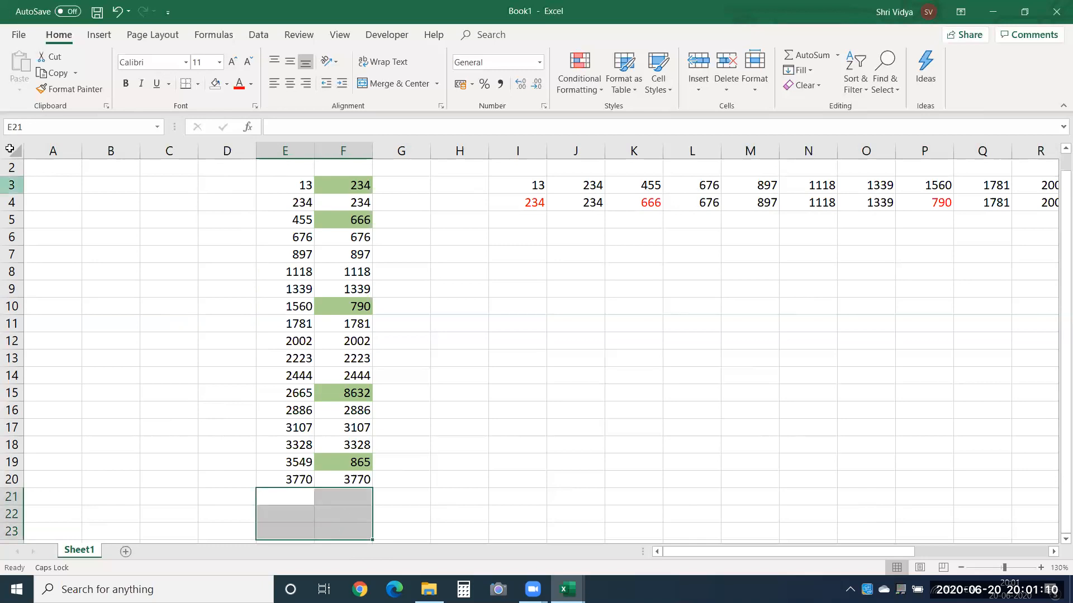
Clear all contents and formatting from the entire sheet.
click(10, 148)
key(Delete)
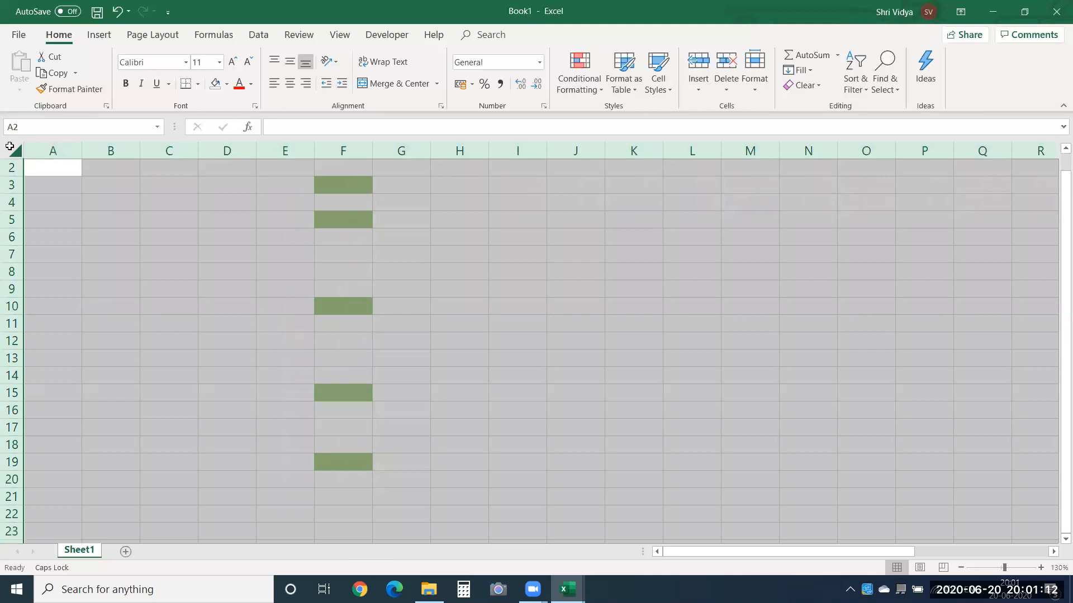
key(alt+h)
key(e)
key(a)
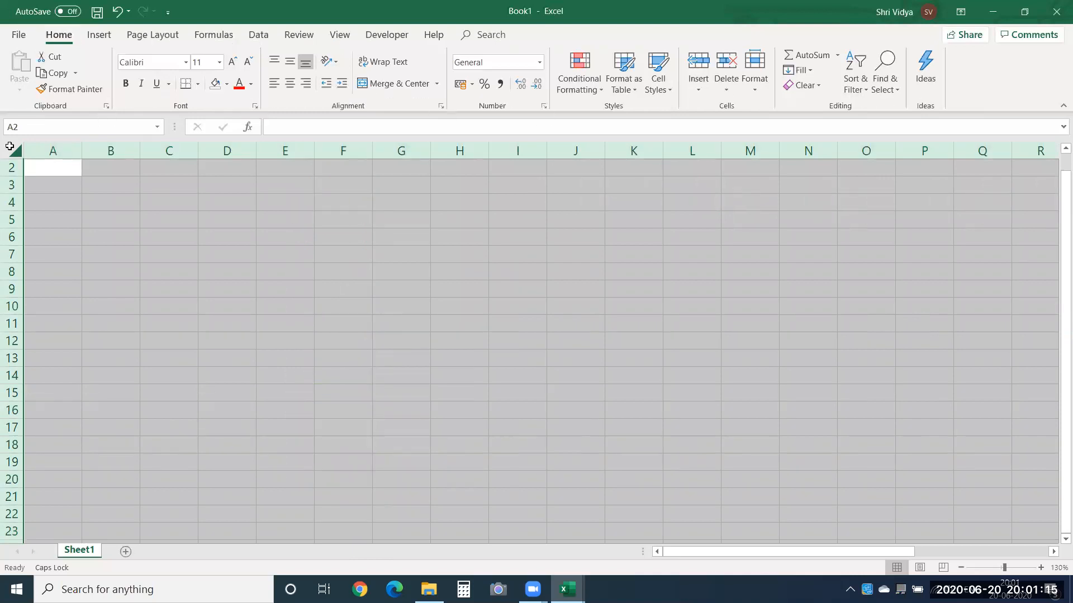
Go to the last cell of the cleared sheet with Go To Special and extend the selection back to A1.
click(200, 244)
key(F5)
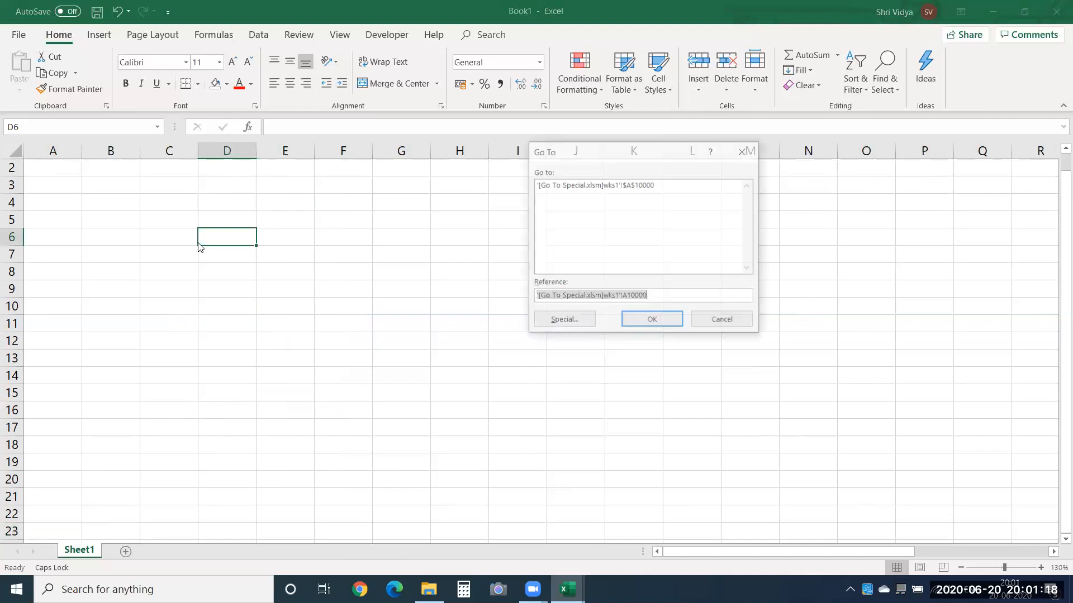
key(alt+s)
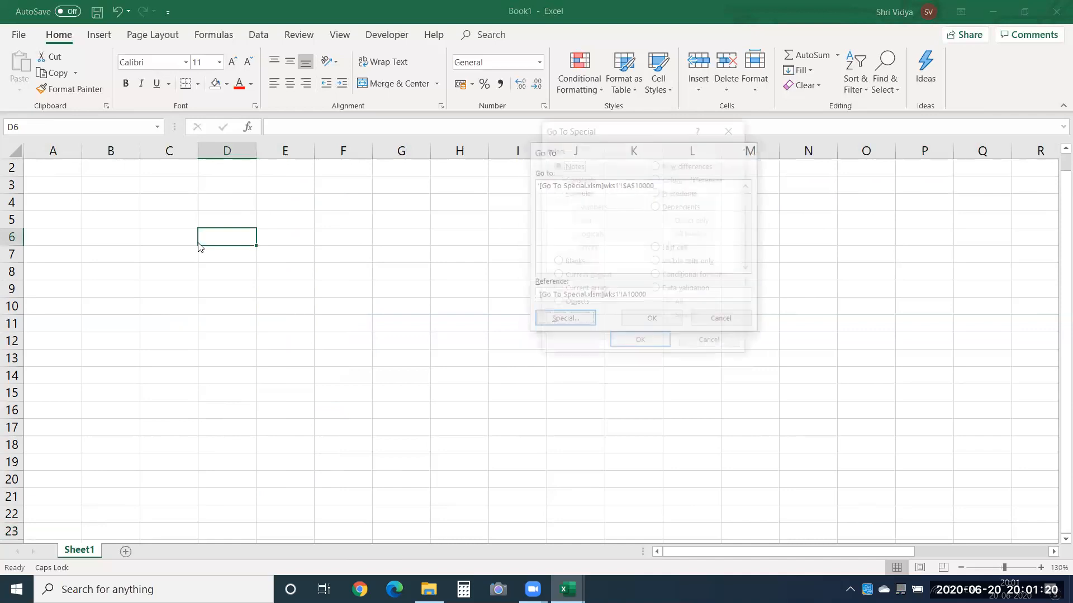
key(alt+s)
key(Return)
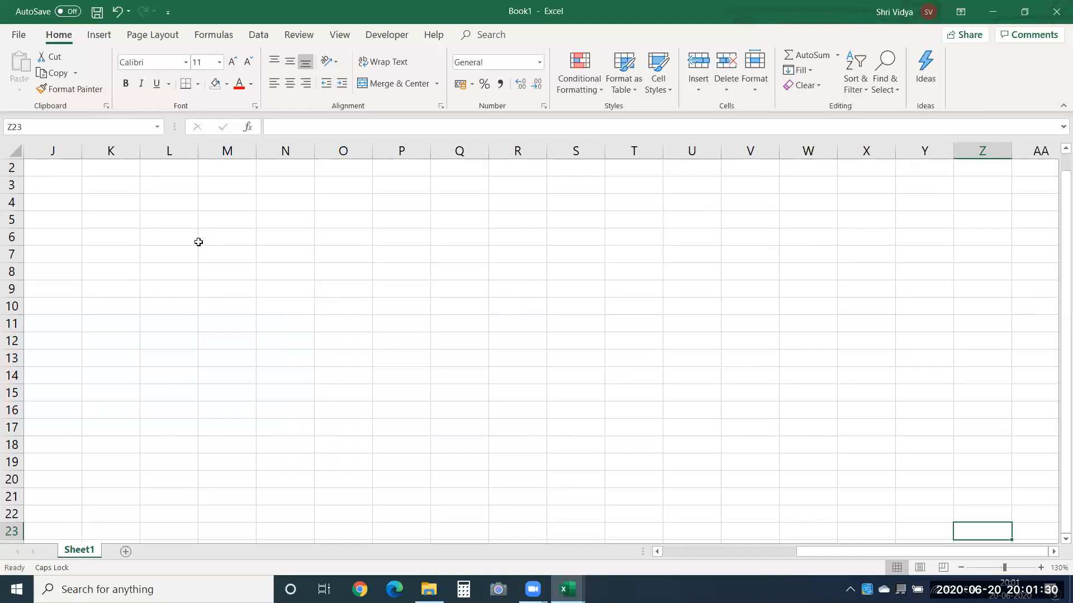
key(ctrl+shift+Home)
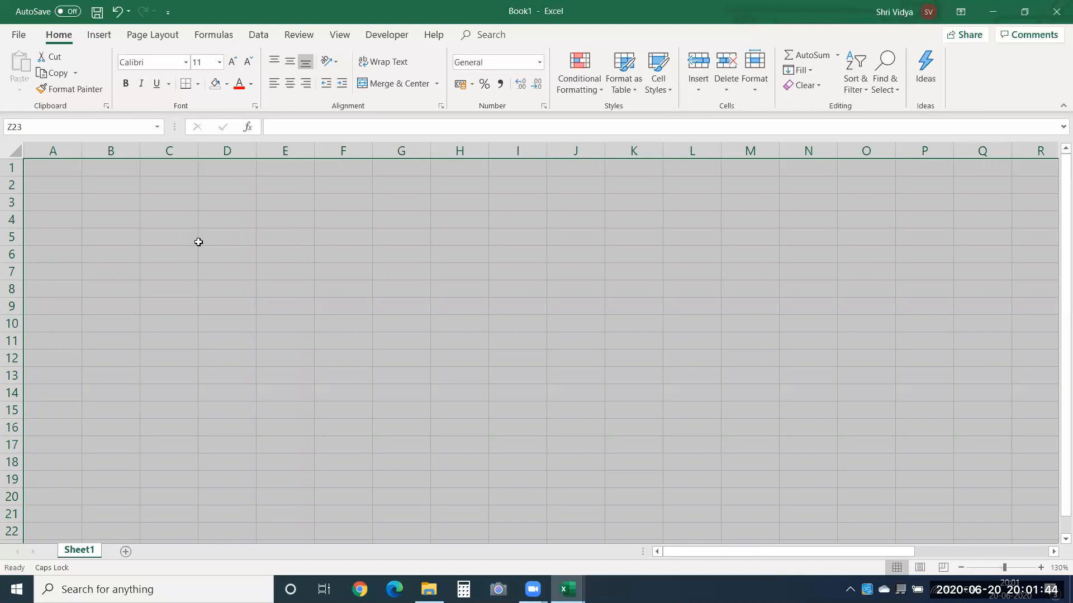
click(395, 239)
click(407, 362)
key(F5)
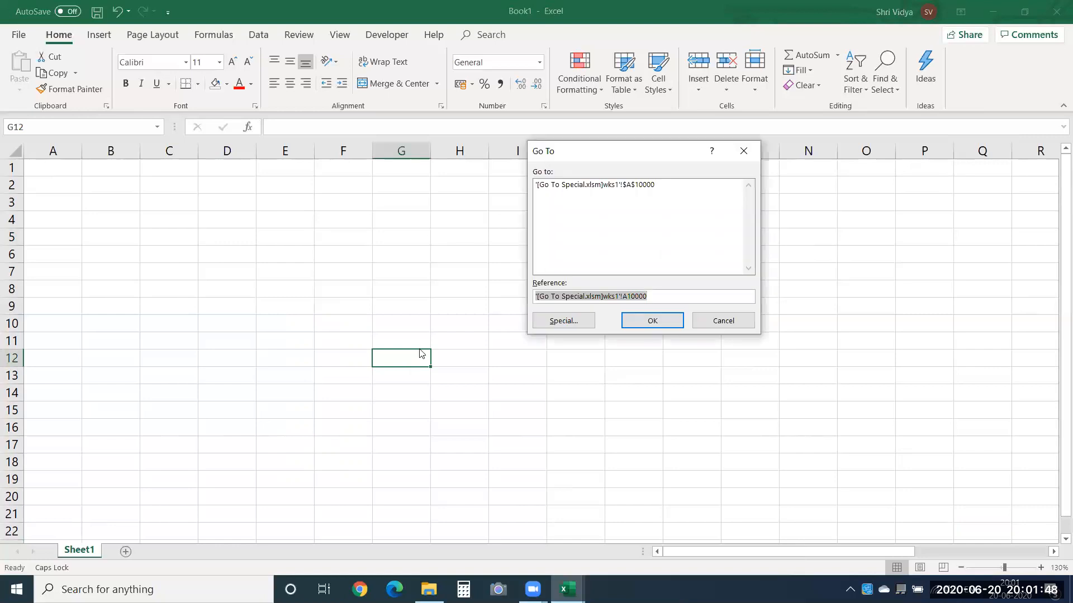
click(576, 322)
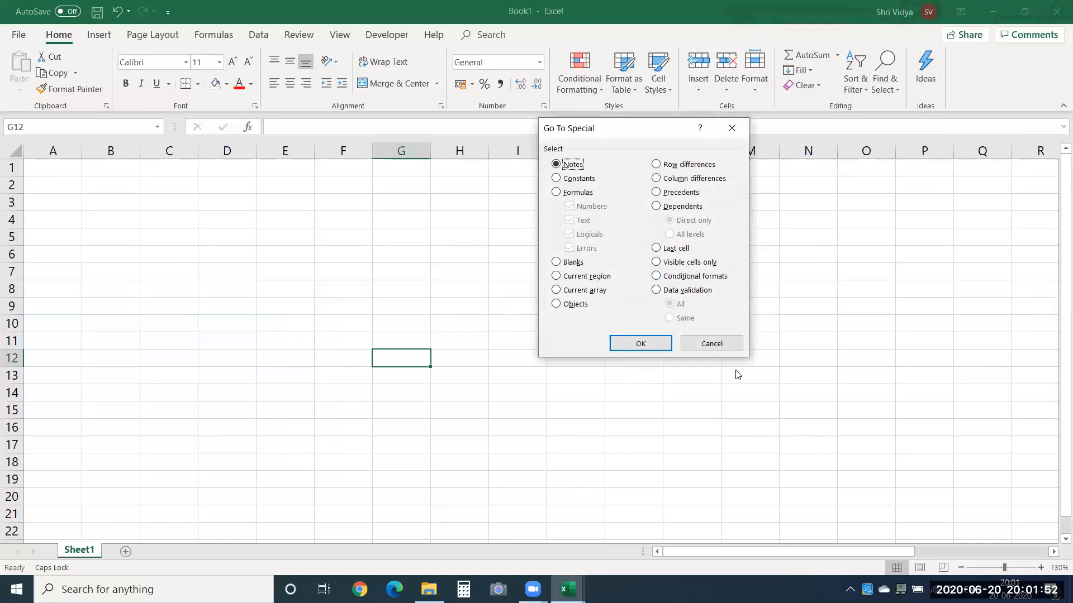
click(707, 346)
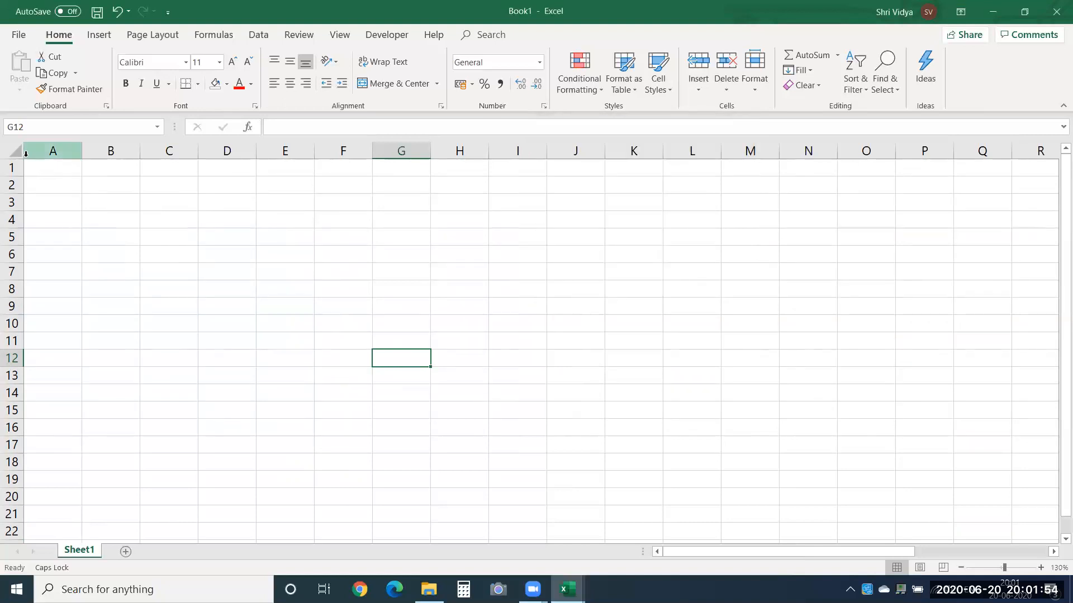
Fill the whole range A1:K22 with the text Itas in a single entry.
mouse_move(32, 168)
mouse_down()
mouse_move(323, 330)
mouse_move(572, 369)
mouse_move(607, 525)
mouse_up()
text(Itas)
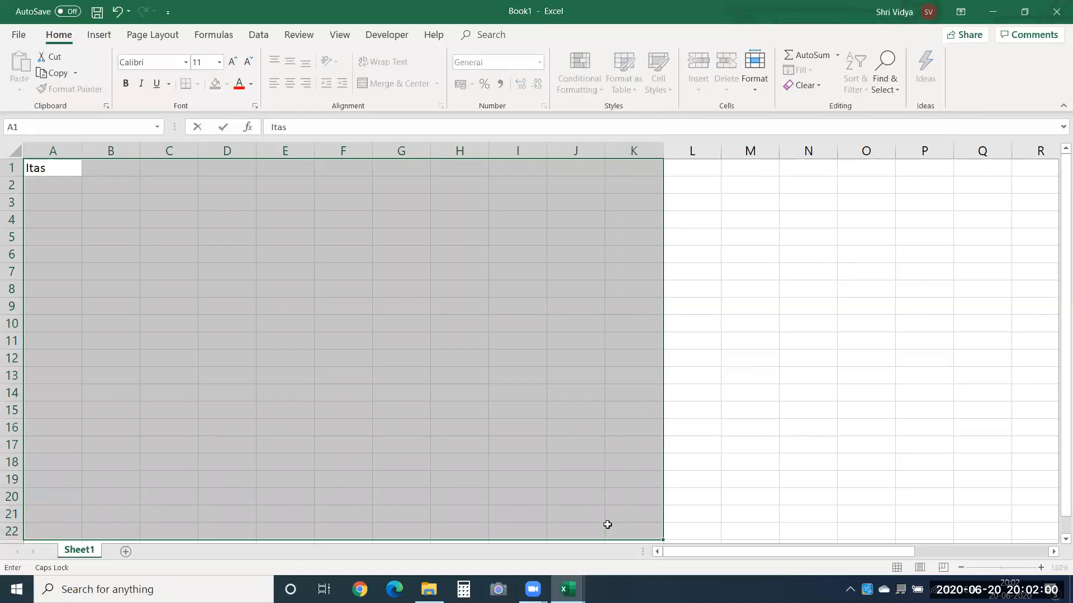
key(ctrl+Return)
Replace the contents of all cells in A6:K10 with the text Excel.
drag(55, 253, 608, 328)
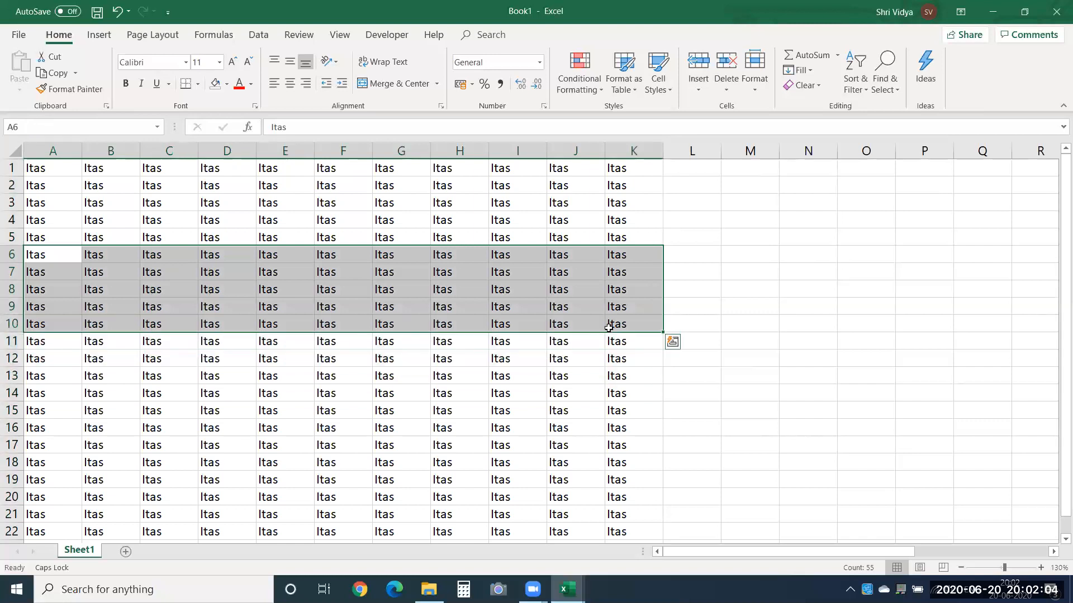
text(eXCEL)
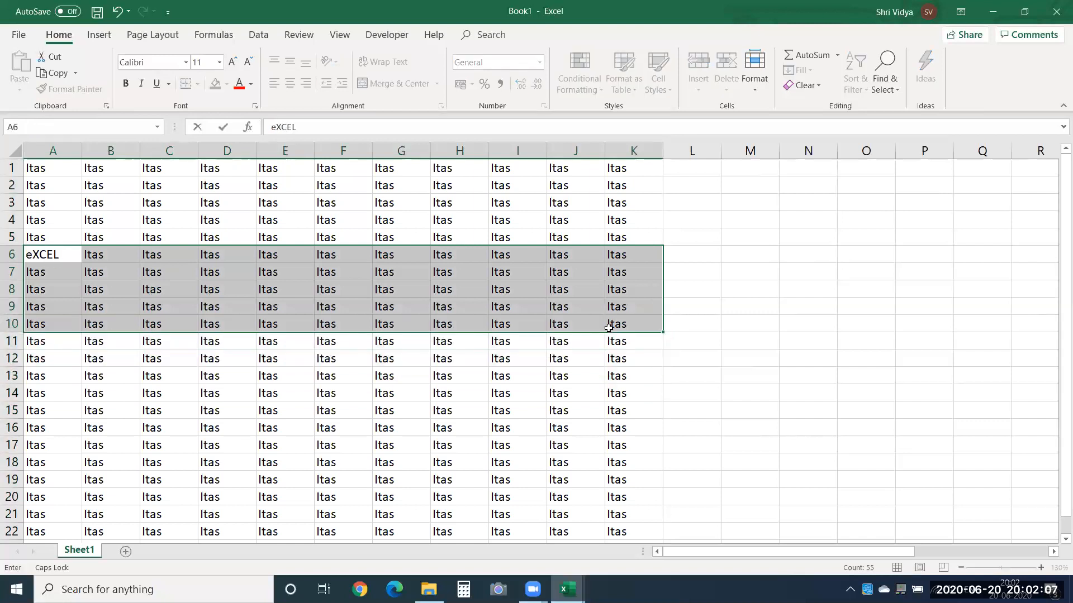
key(ctrl+Return)
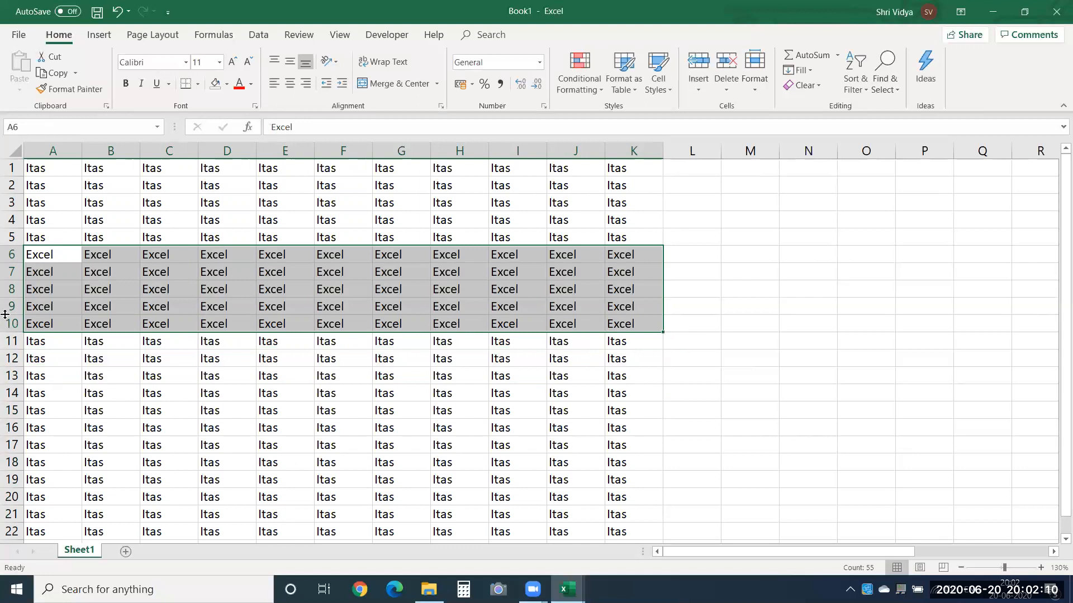
Hide rows 6 through 10 containing the Excel entries.
drag(11, 254, 9, 319)
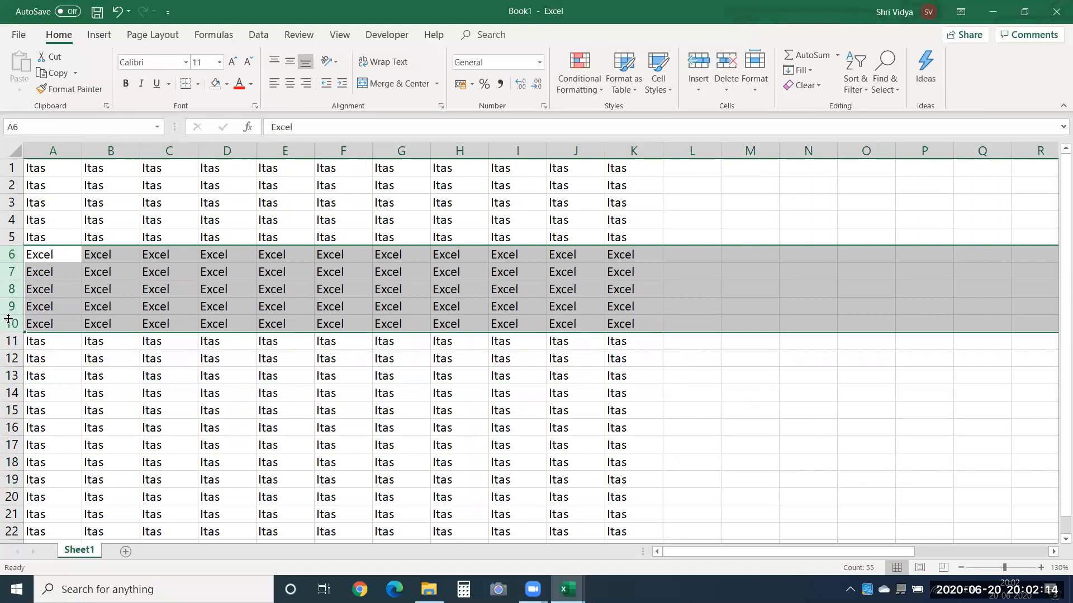
key(ctrl+9)
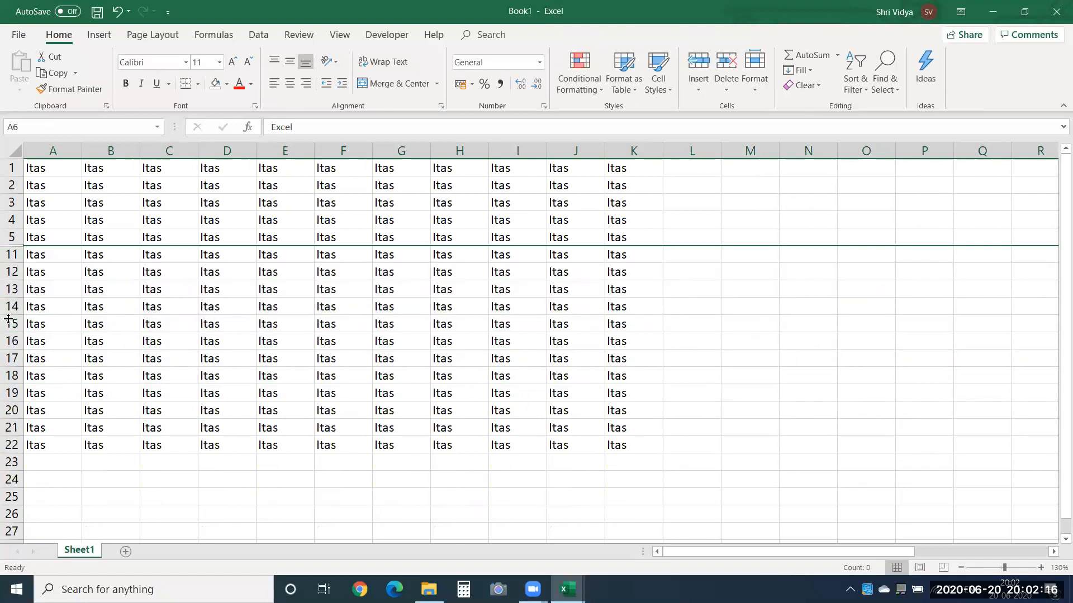
click(119, 377)
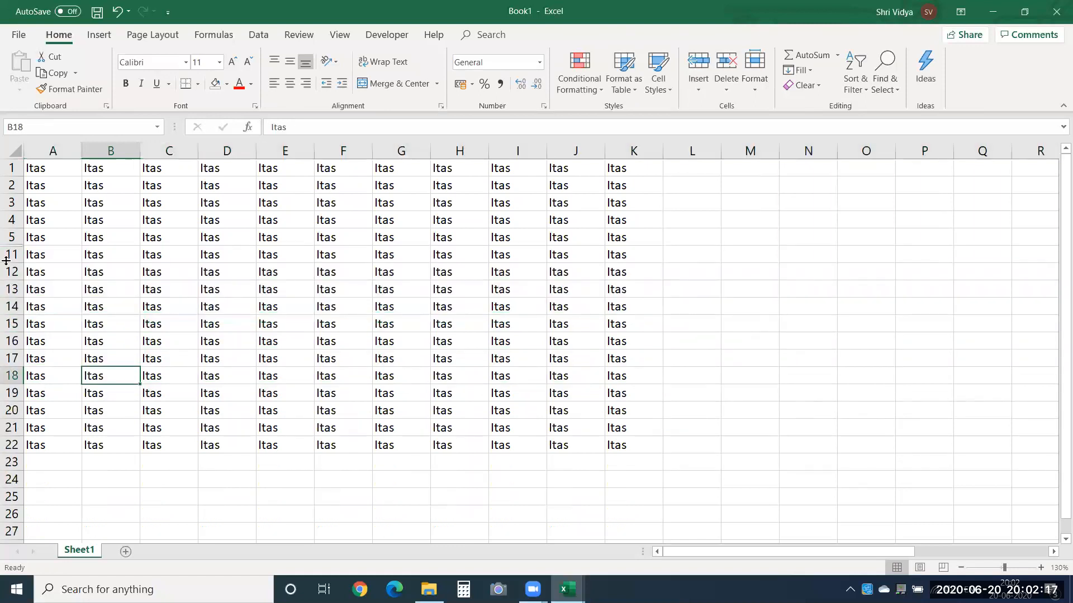
Copy the entire data block starting at A1, including its hidden rows, and paste it at A25.
click(49, 169)
key(ctrl+a)
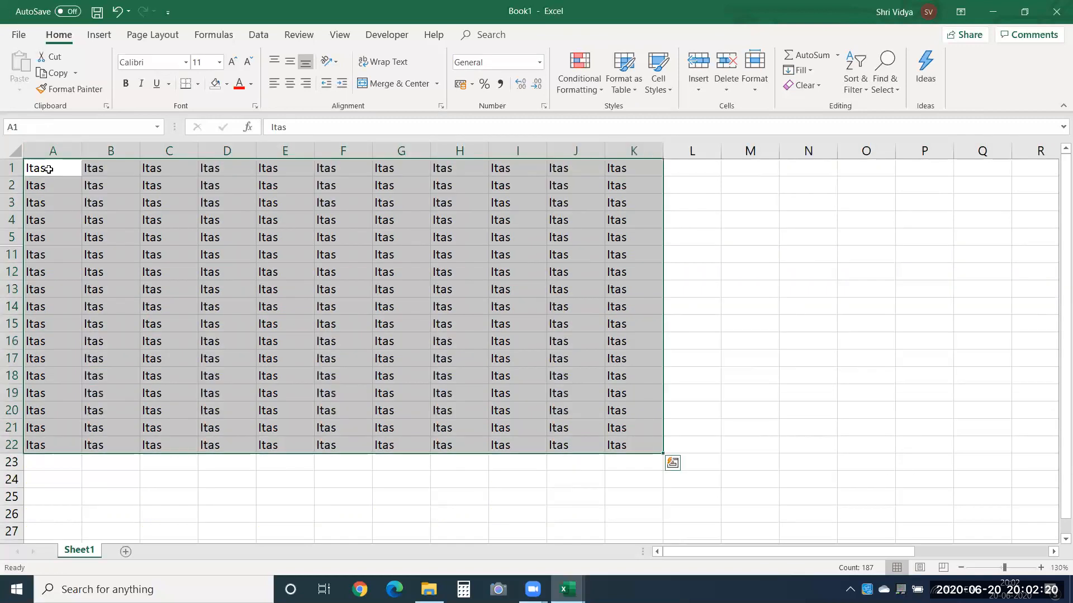
key(ctrl+c)
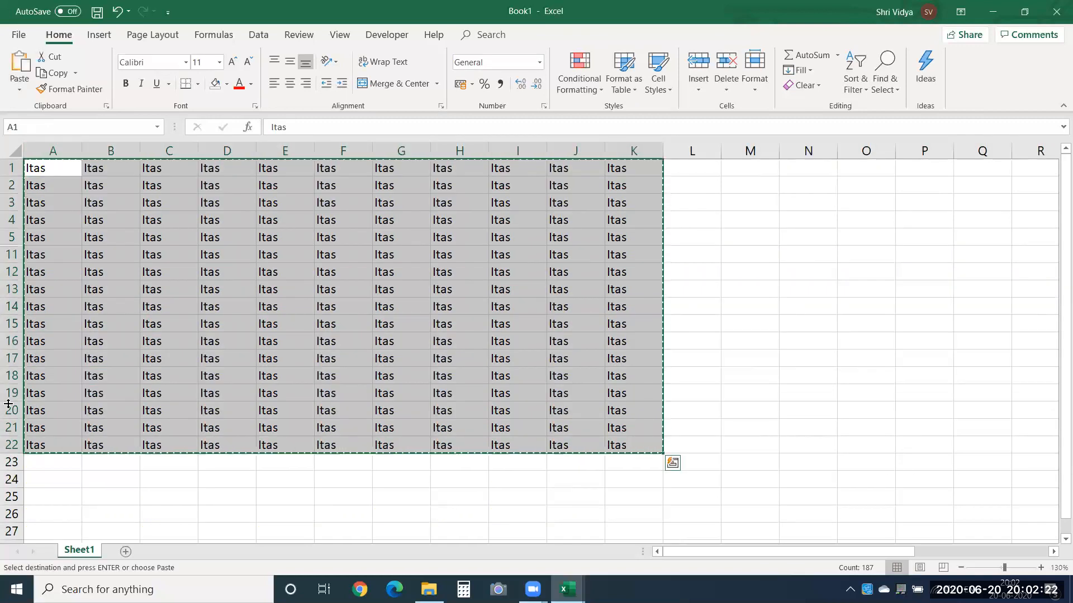
click(41, 491)
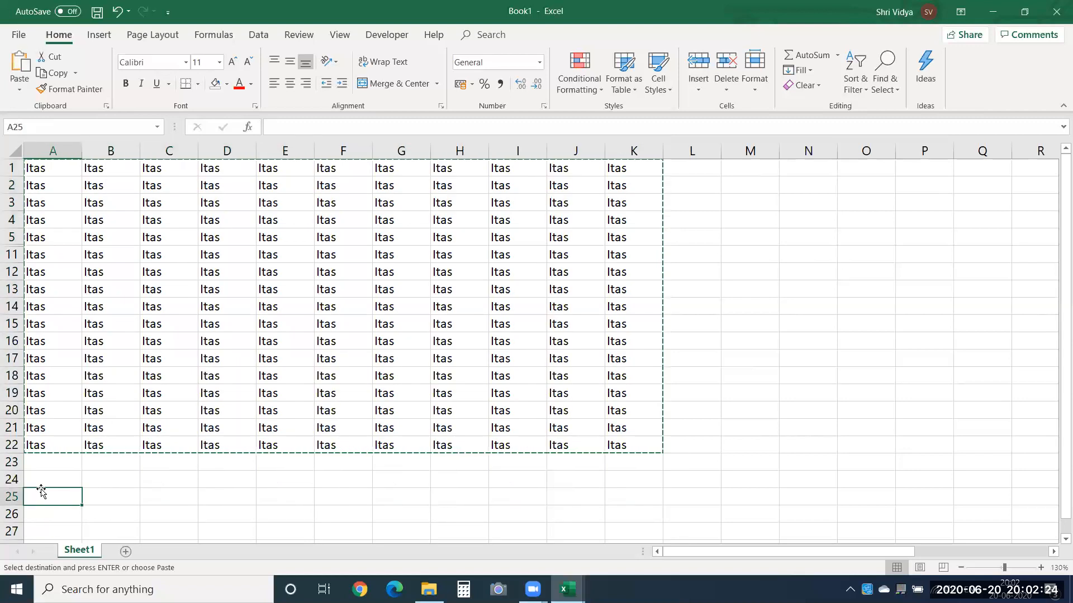
key(Return)
Examine the pasted block down column A to row 46 for contents of the hidden rows.
click(78, 516)
key(Down)
key(Down)
key(Down)
key(Down)
key(Down)
key(Down)
key(Down)
key(Down)
key(Down)
key(Down)
key(Down)
key(Down)
key(Down)
key(Down)
key(Down)
key(Down)
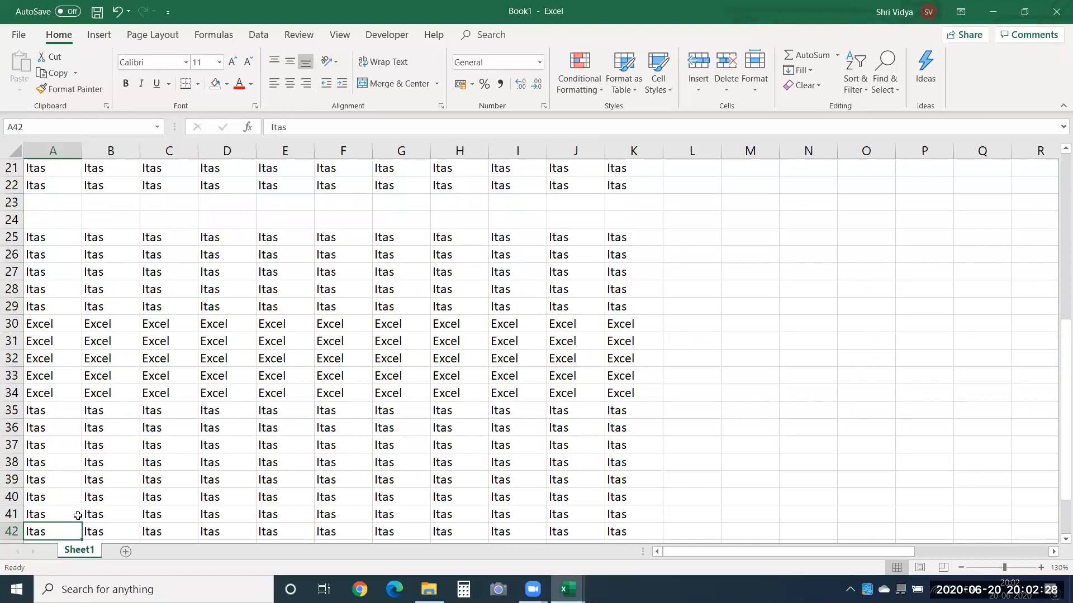
key(Down)
key(Down)
key(Down)
key(Down)
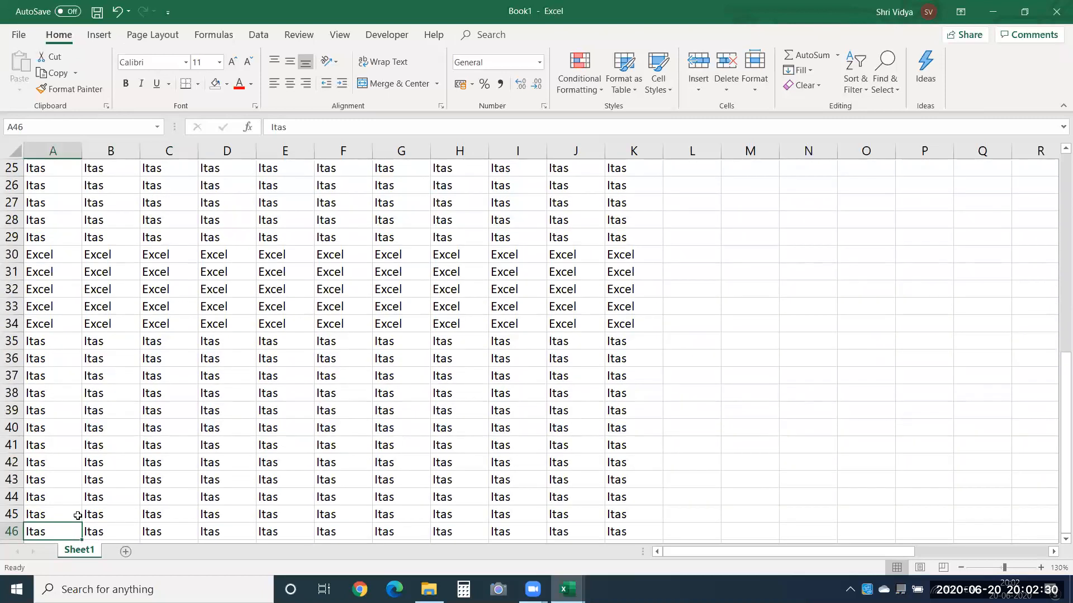
Undo the paste at A25, return to A1 and cancel the pending copy.
key(ctrl+z)
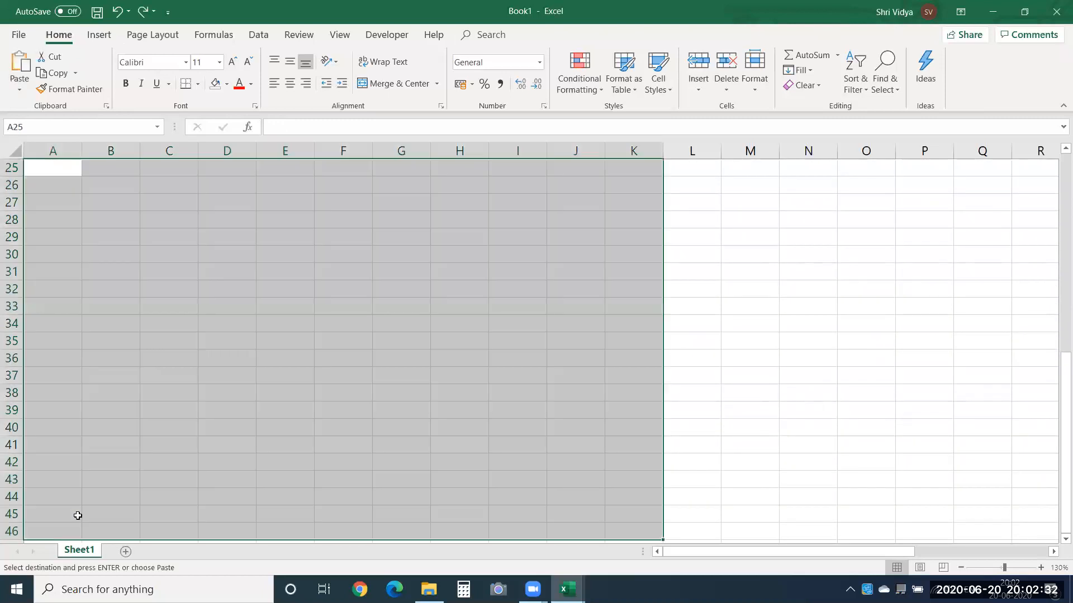
key(Up)
key(ctrl+Up)
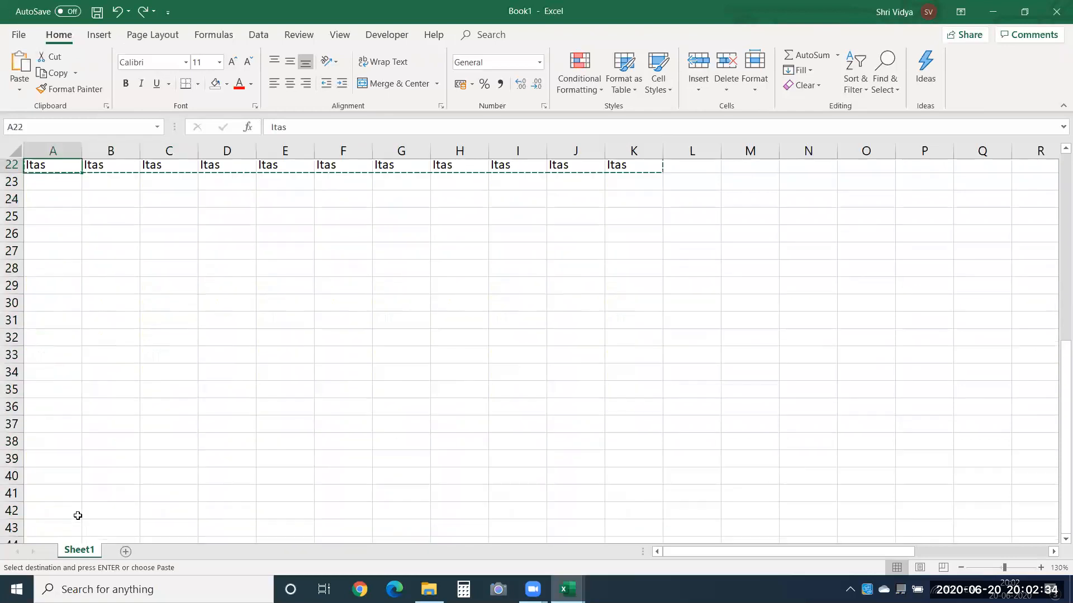
key(ctrl+Up)
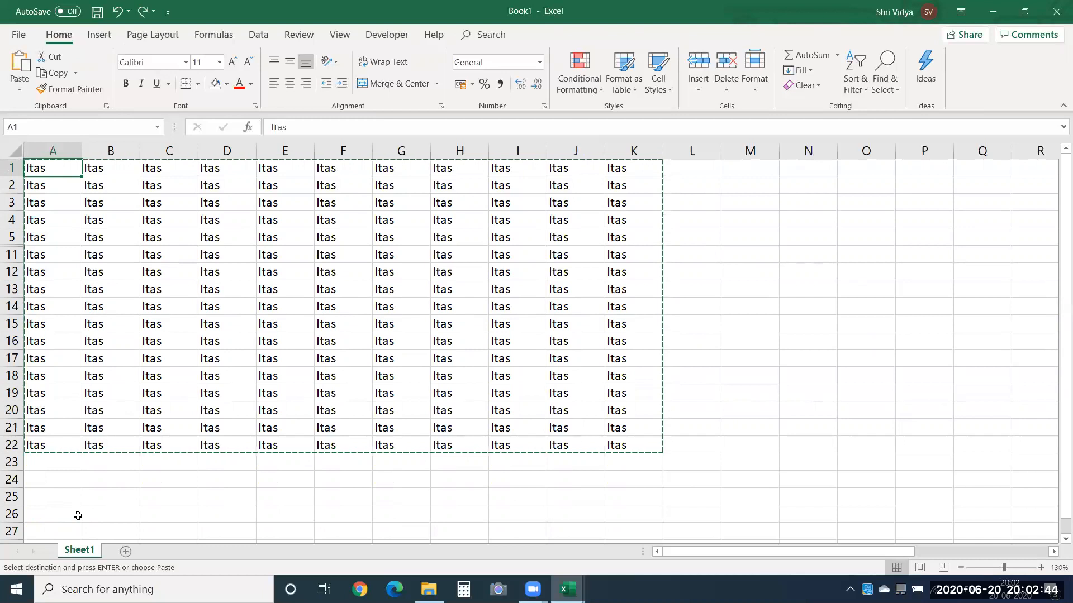
key(Escape)
Select only the visible cells of the data block A1:K22 with the Visible cells only option of Go To Special.
key(ctrl+a)
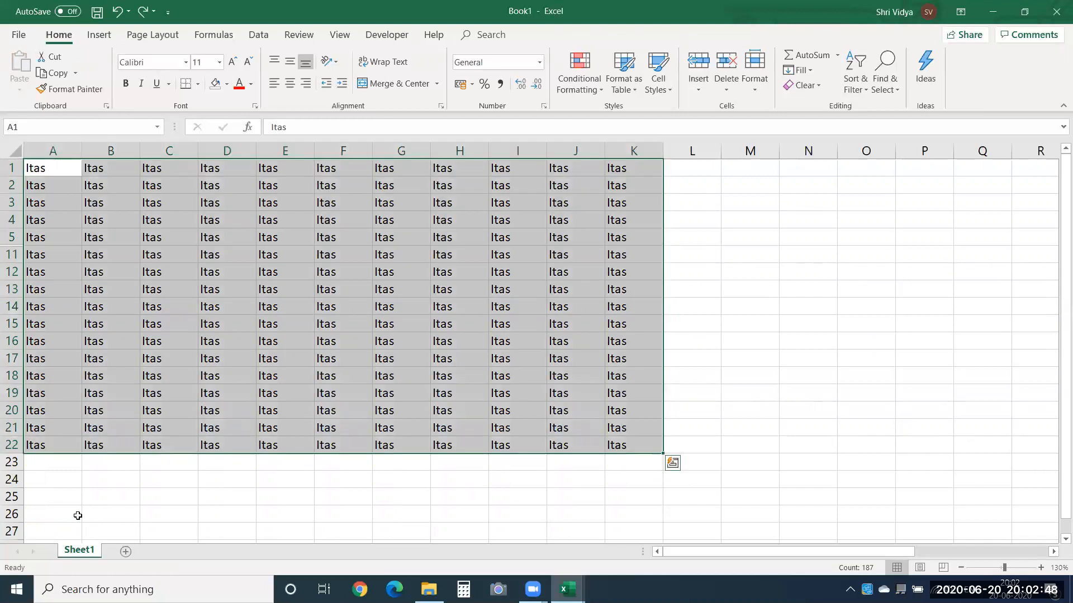
key(ctrl+g)
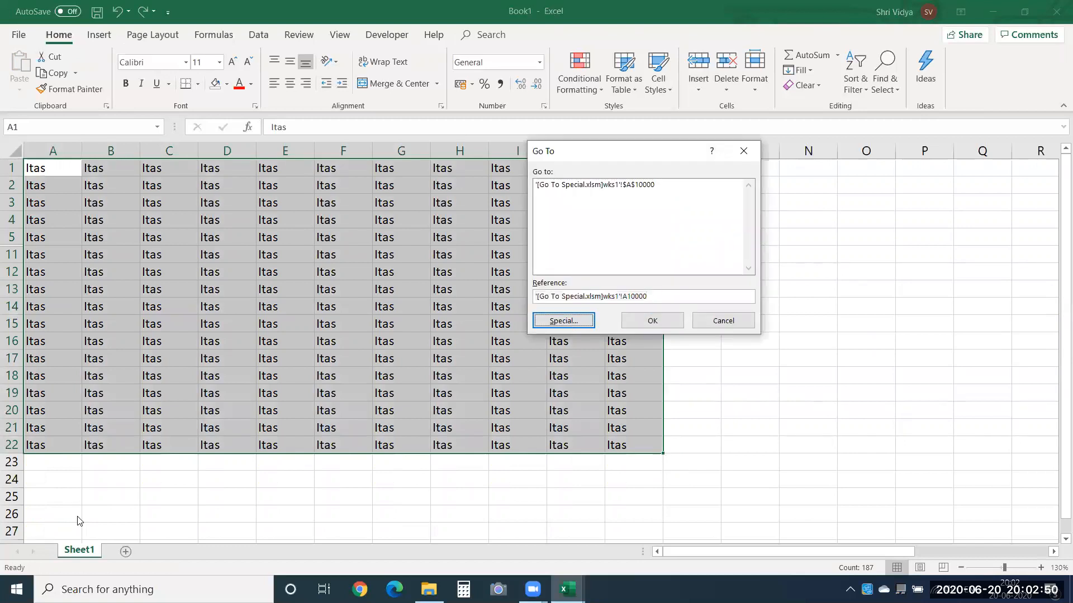
key(alt+s)
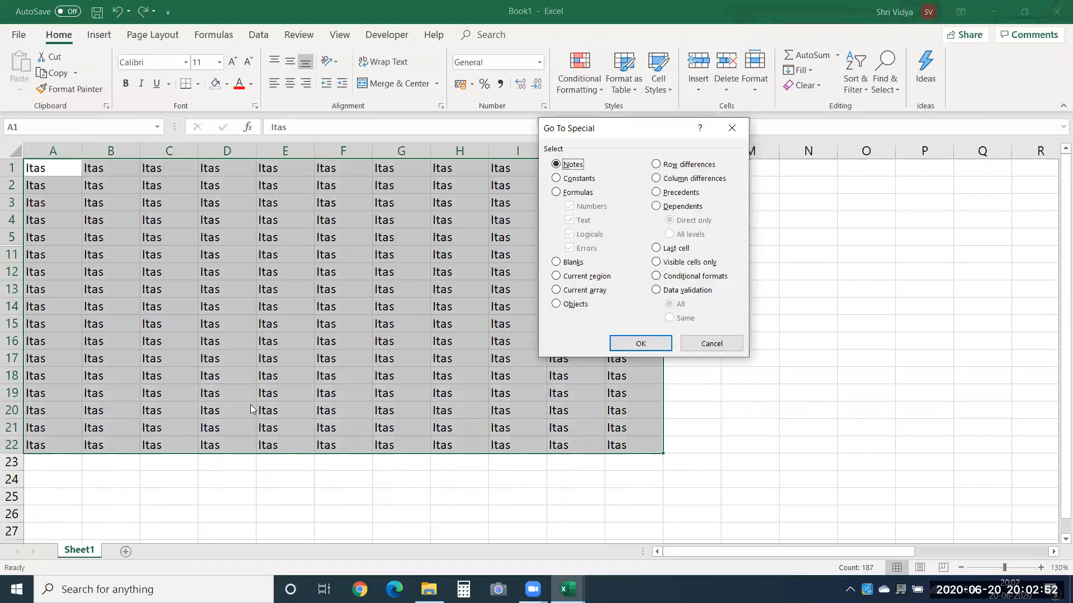
key(alt+y)
key(Return)
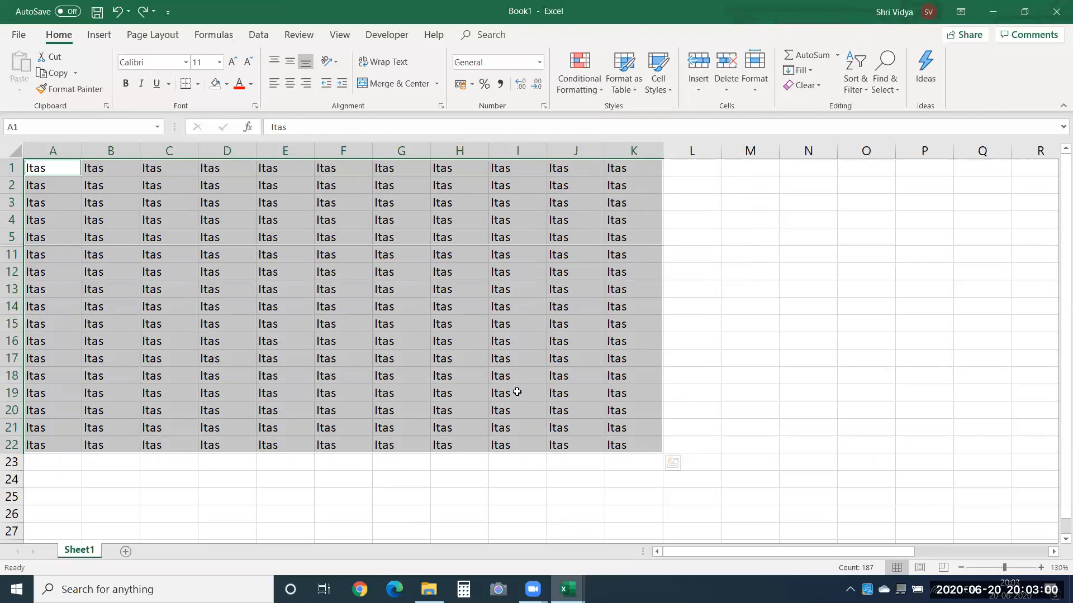
Copy the selected visible cells and paste them at A24.
key(ctrl+c)
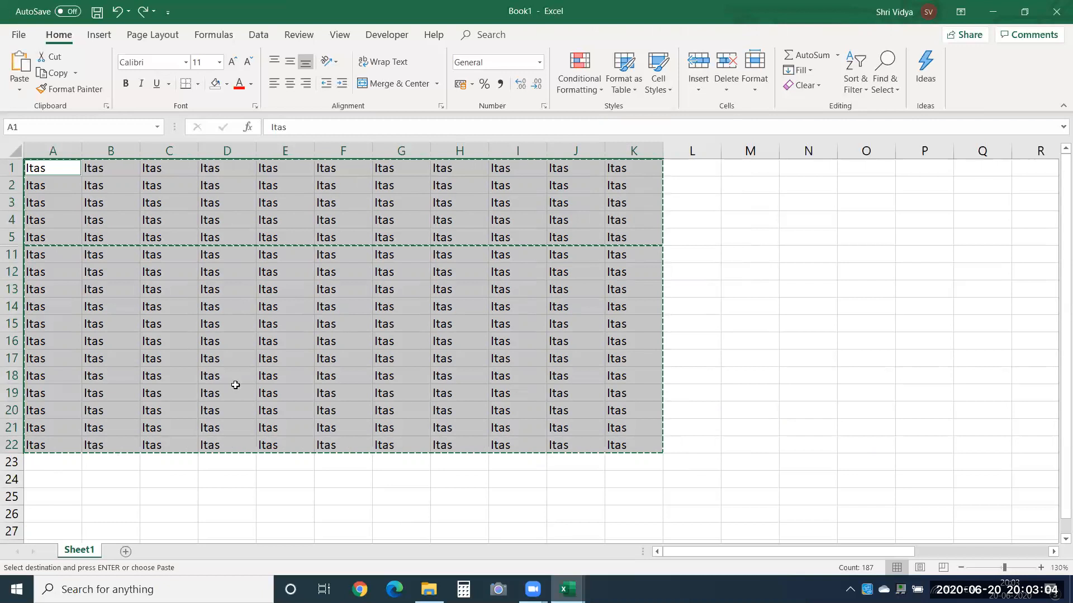
click(53, 474)
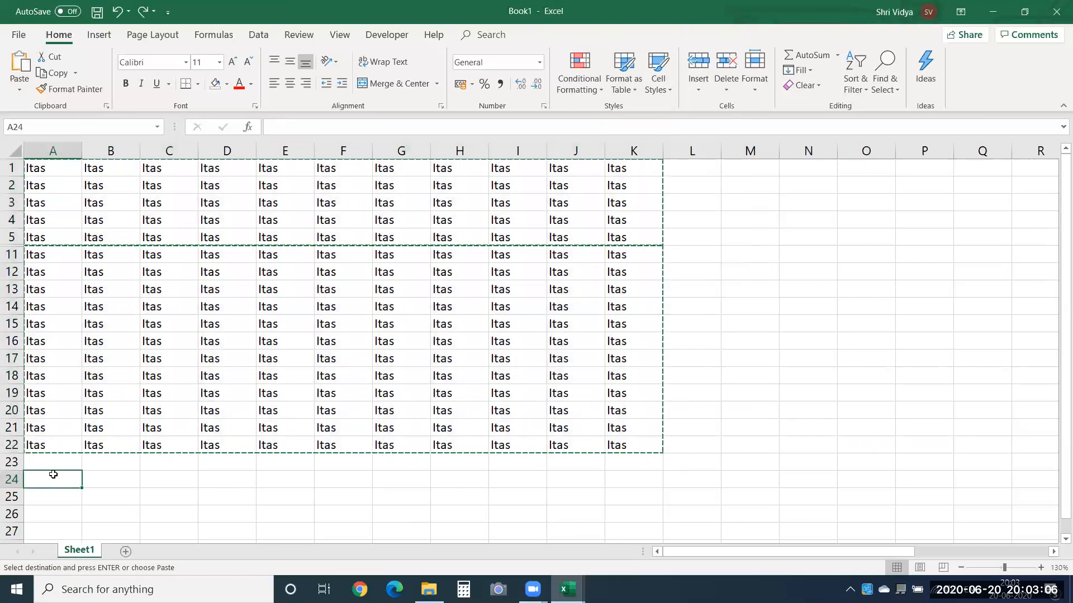
key(ctrl+v)
key(Return)
Examine the block pasted from A24 down to its last row in column A.
key(Down)
key(Down)
key(Down)
key(Down)
key(Down)
key(Down)
key(Down)
key(Down)
key(Down)
key(Down)
key(Down)
key(Down)
key(Down)
key(Down)
key(Down)
key(Down)
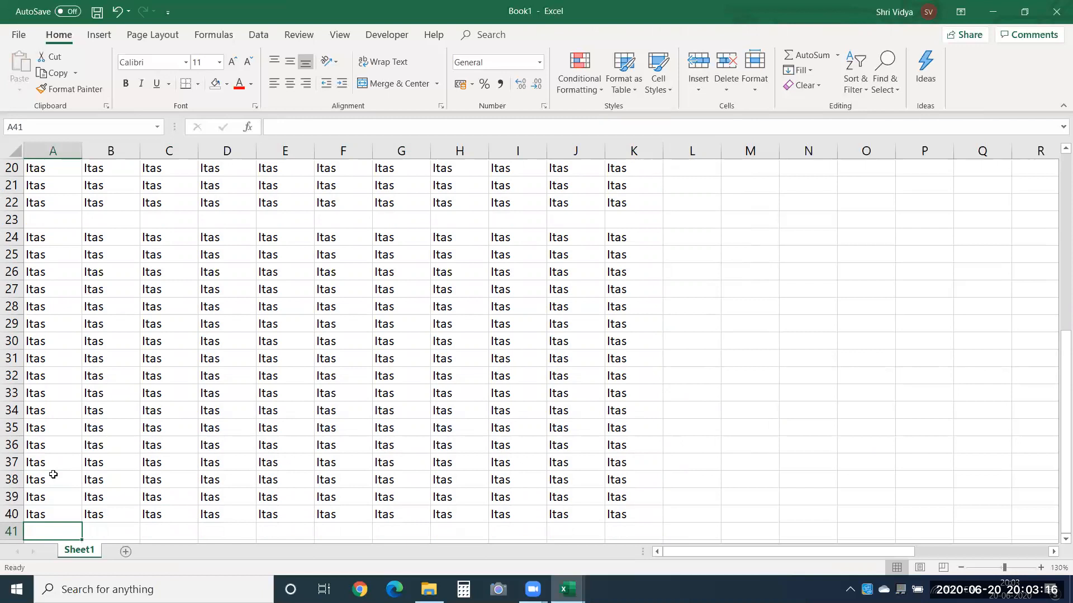
key(Up)
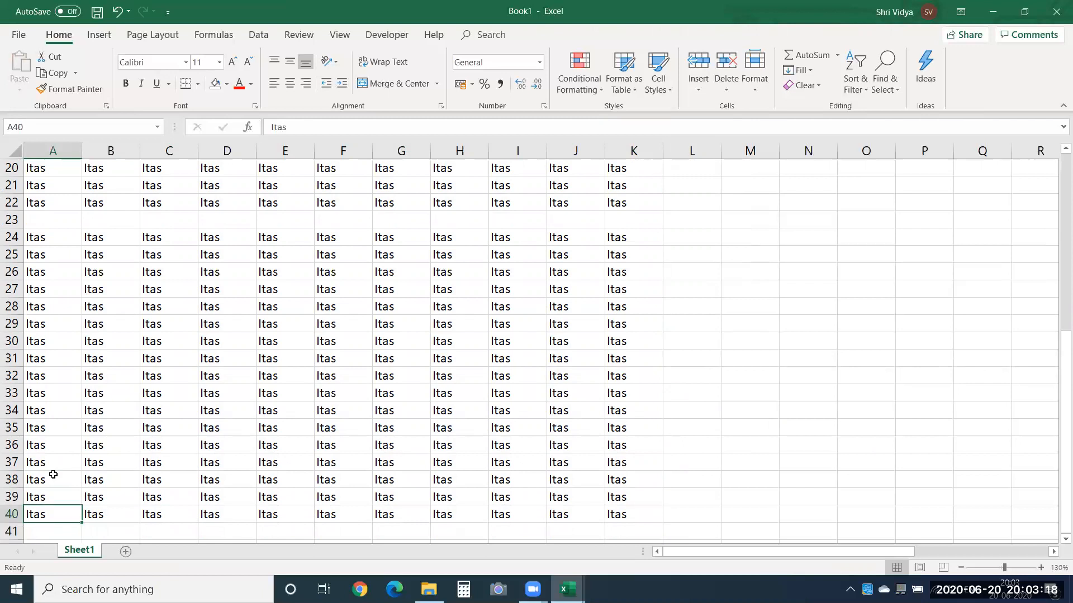
Delete the contents of the pasted block A24:K40 and return to A1.
key(ctrl+a)
key(Delete)
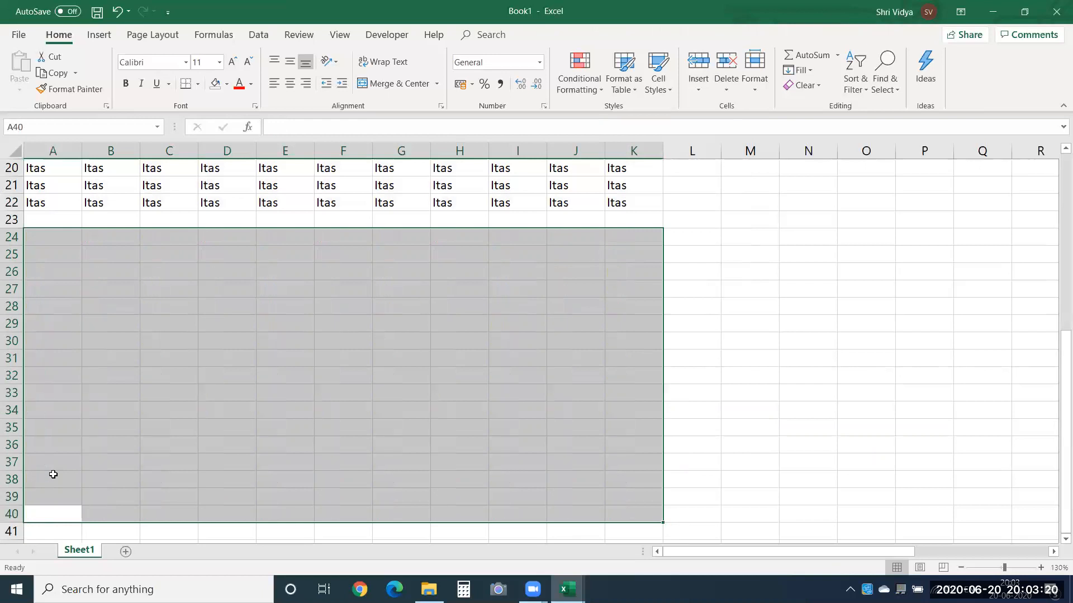
key(Up)
key(ctrl+Up)
key(ctrl+Up)
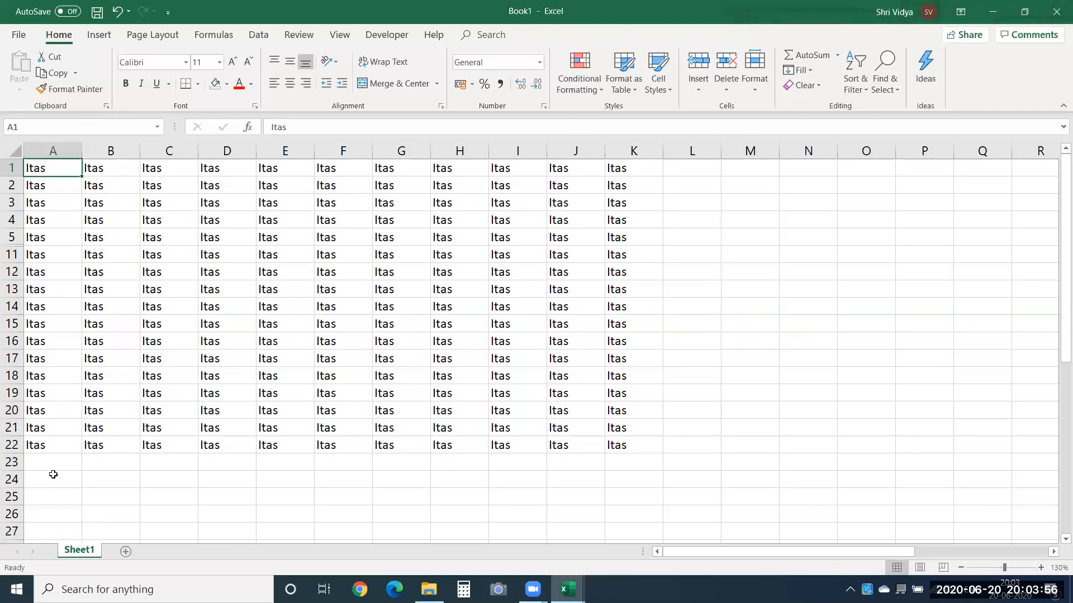
Select the data block around F16 and restrict the selection to visible cells directly, without the Go To Special dialog.
click(326, 410)
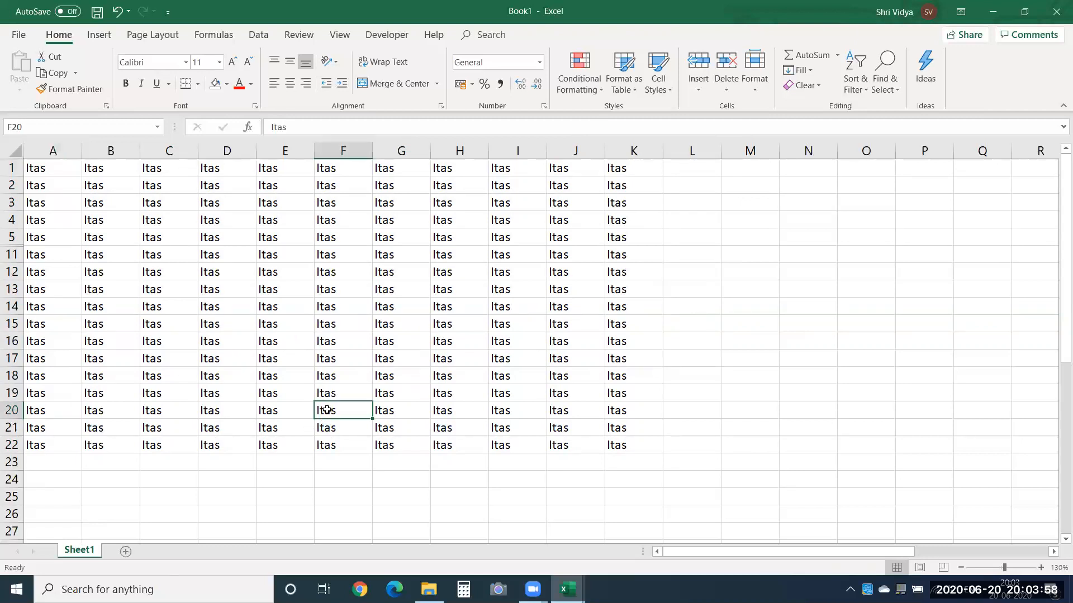
click(330, 347)
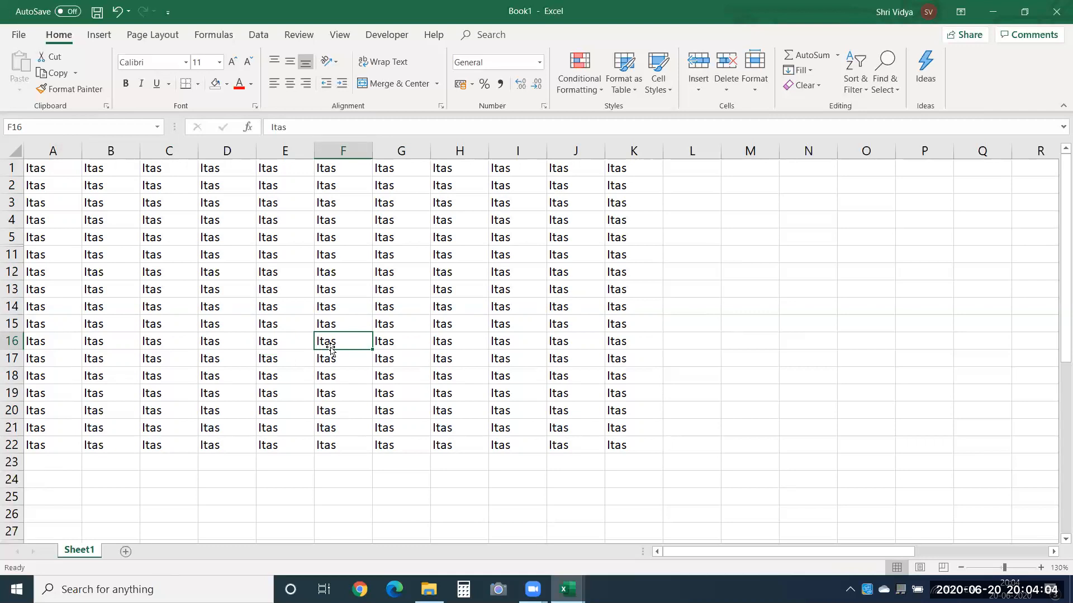
key(ctrl+a)
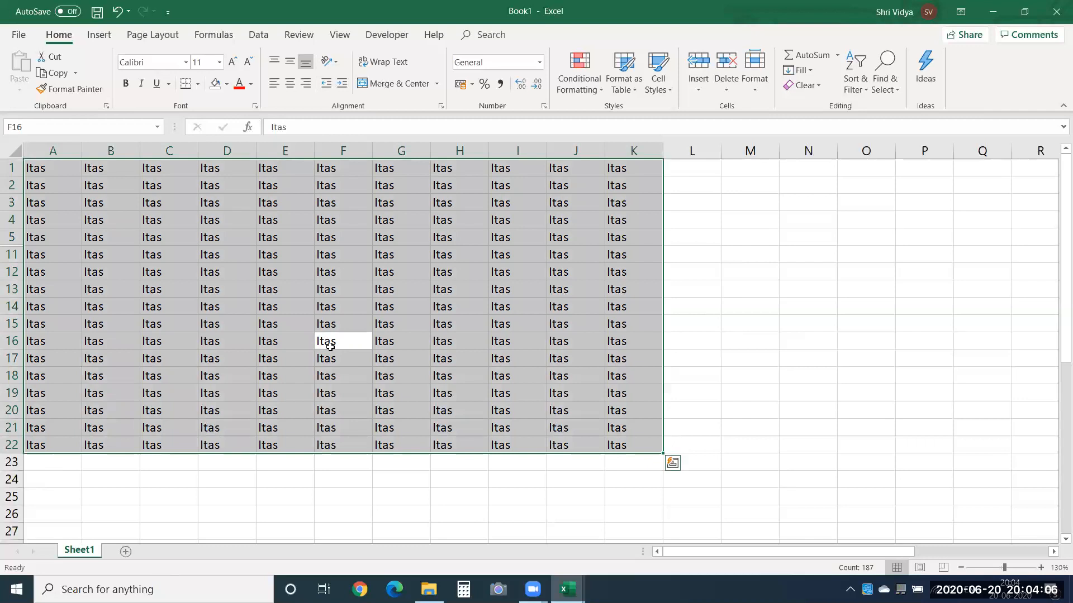
key(alt+semicolon)
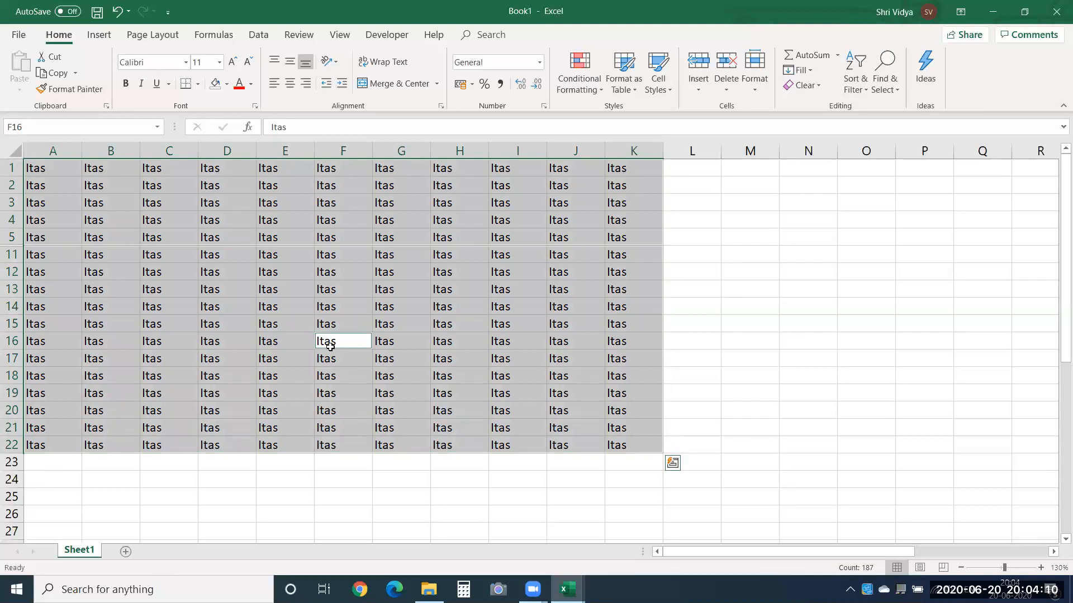
click(330, 352)
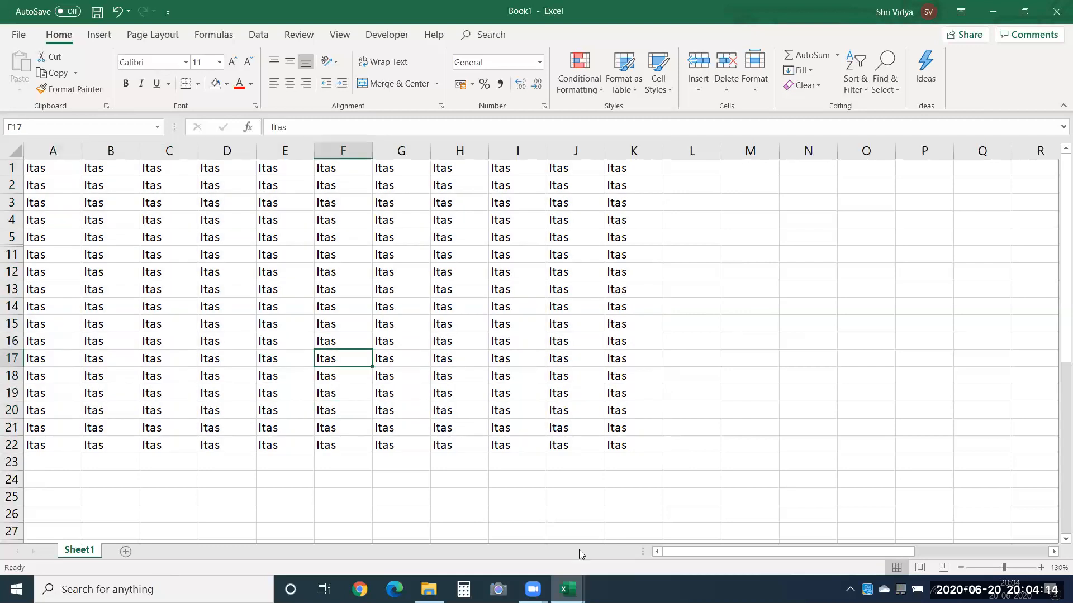
Review the Go To Special options from G12 and close the dialog without choosing one.
click(401, 273)
key(ctrl+g)
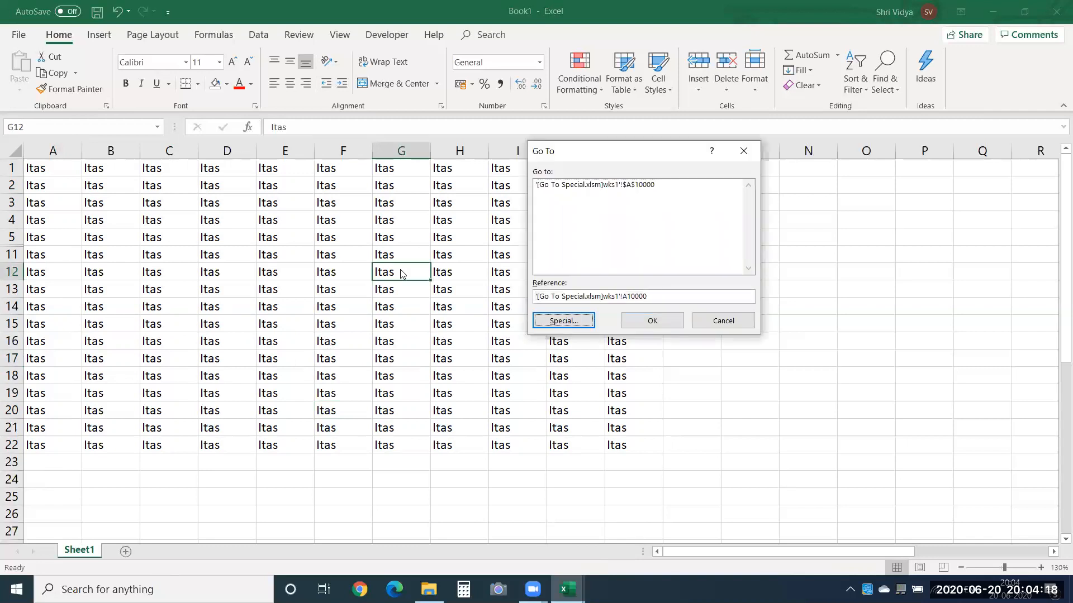
key(alt+s)
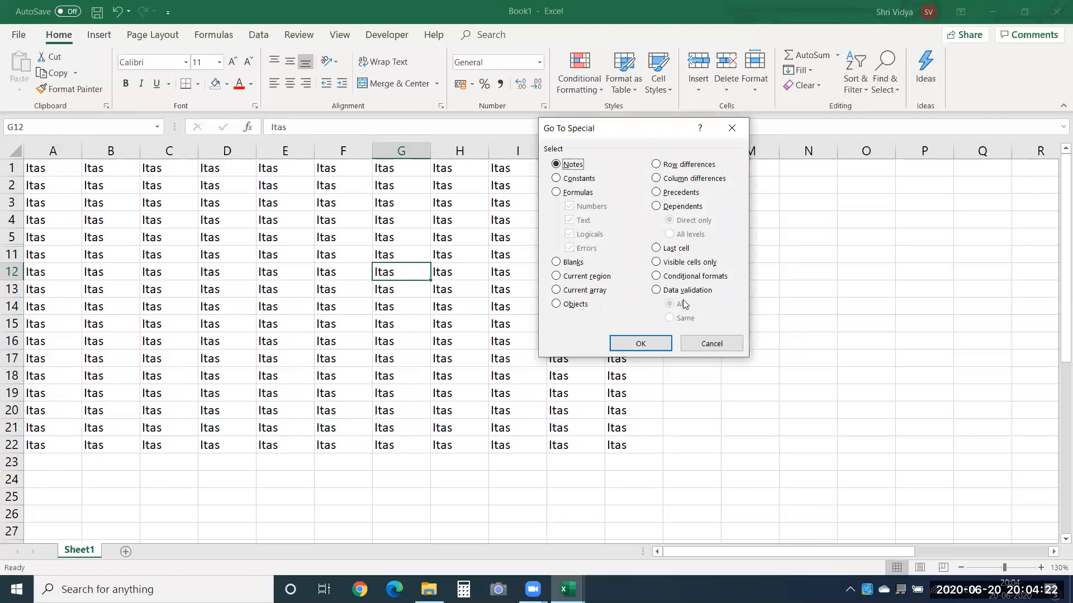
click(707, 345)
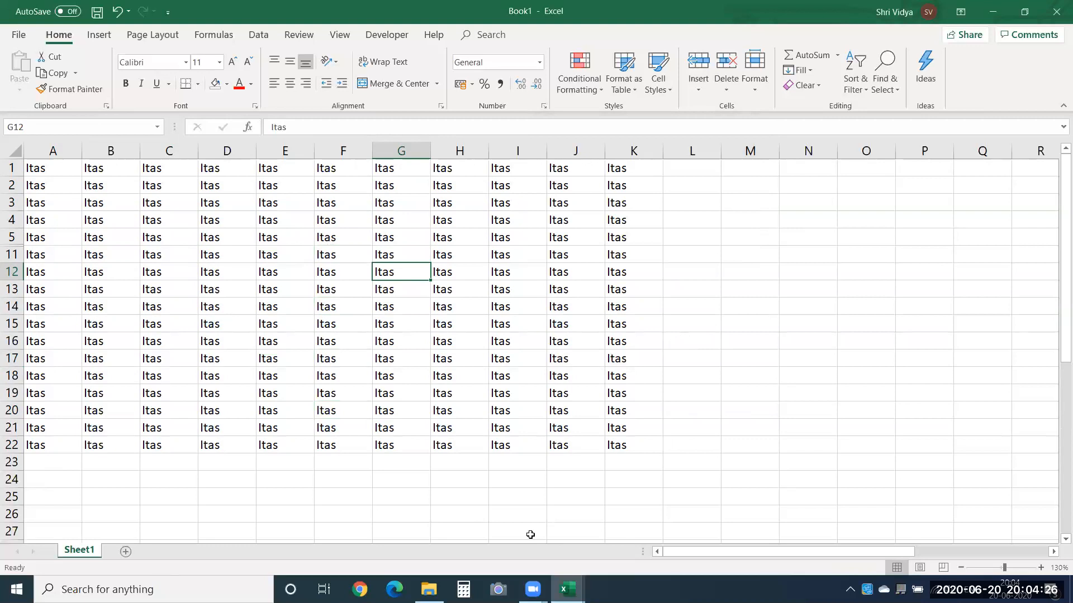
click(656, 415)
click(406, 293)
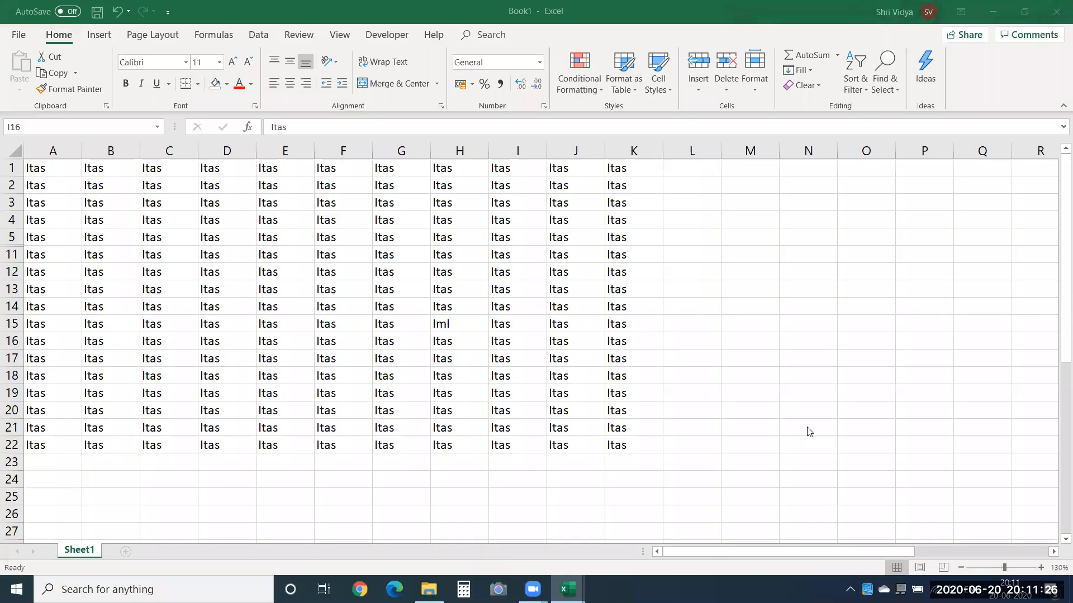
Check the list of Go To Special options again from H14 and dismiss it.
click(467, 307)
key(F5)
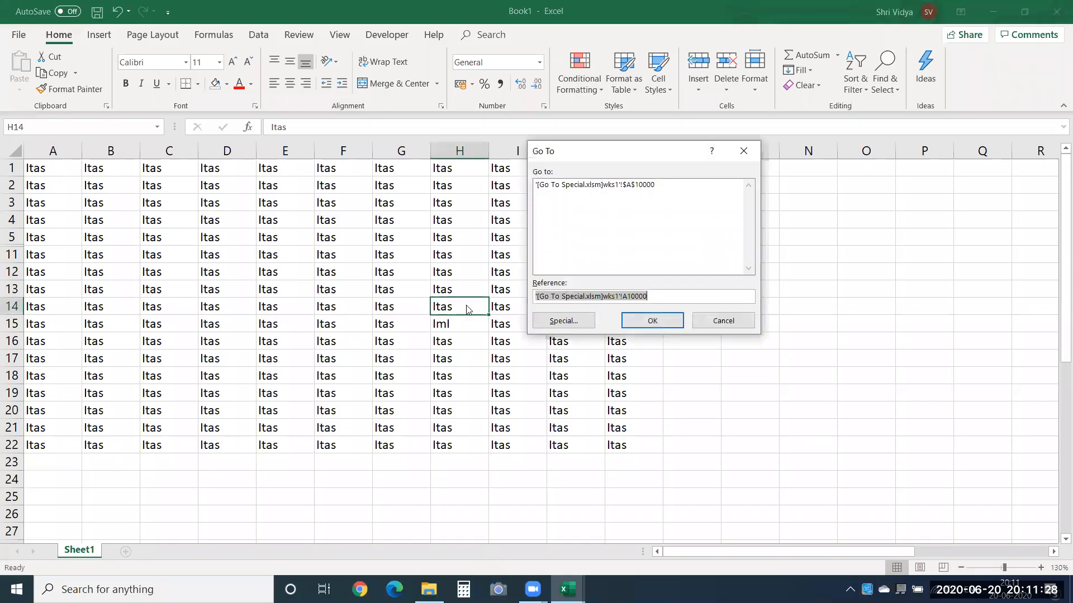
click(563, 321)
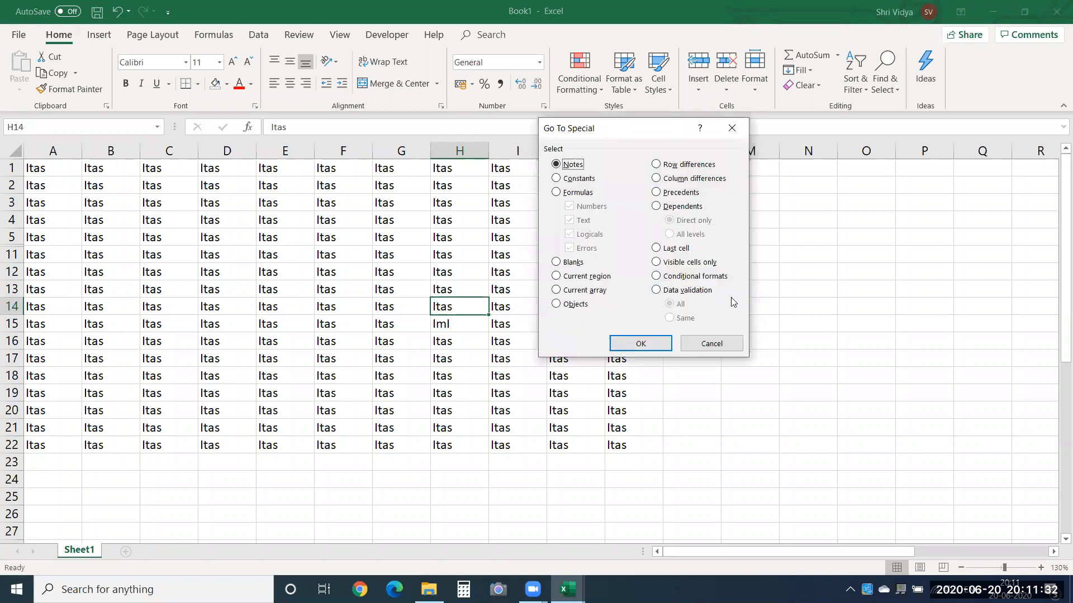
click(711, 343)
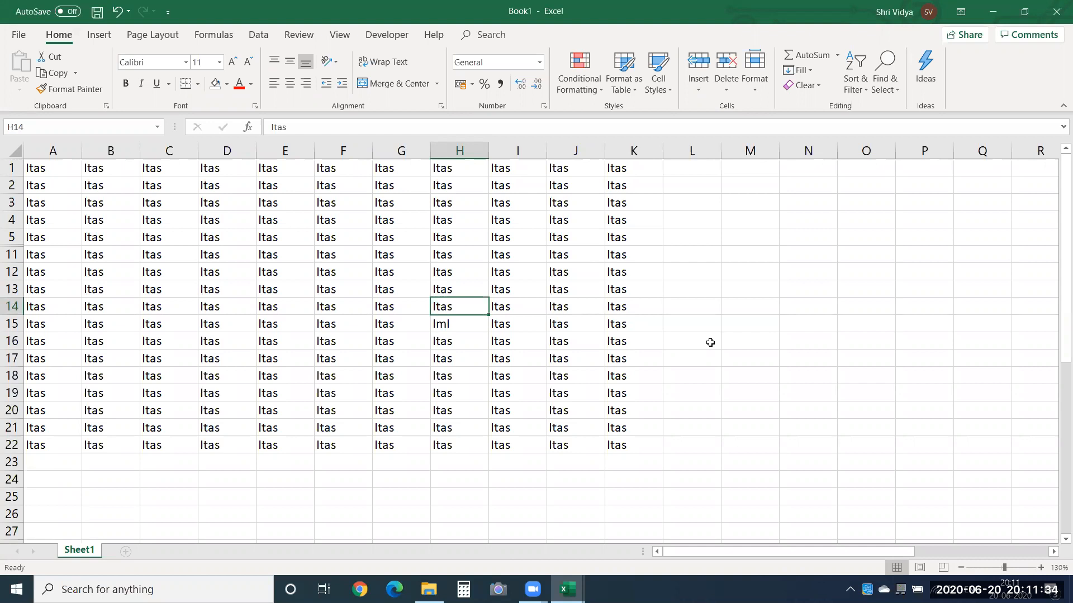